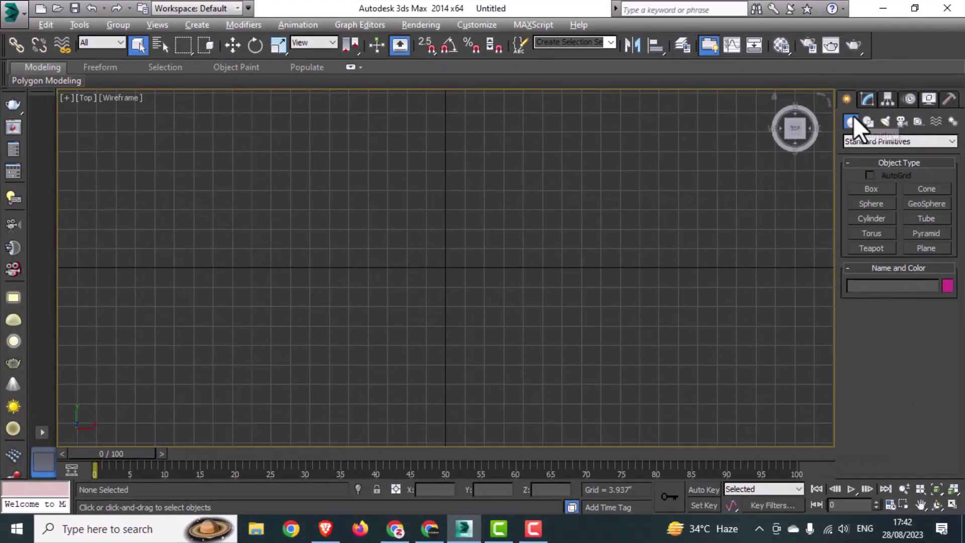
# Draw a rectangle spline in the Top view and hide the grid.
pyautogui.click(867, 121)
pyautogui.click(927, 200)
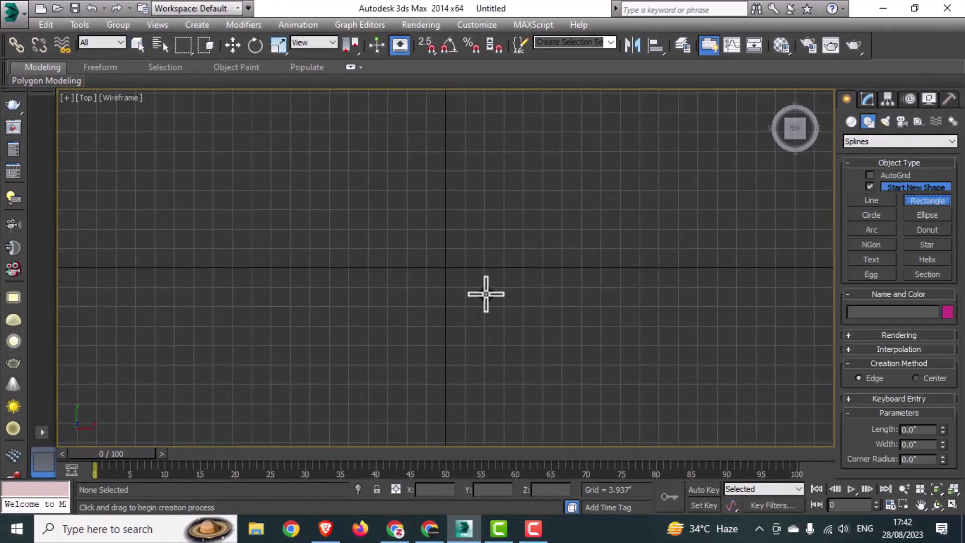
pyautogui.moveTo(485, 293); pyautogui.dragTo(306, 382, button='middle')
pyautogui.moveTo(314, 204); pyautogui.dragTo(573, 360)
pyautogui.press('w')
pyautogui.moveTo(568, 355); pyautogui.dragTo(540, 356, button='middle')
pyautogui.press('g')
pyautogui.moveTo(487, 339); pyautogui.dragTo(491, 335, button='middle')
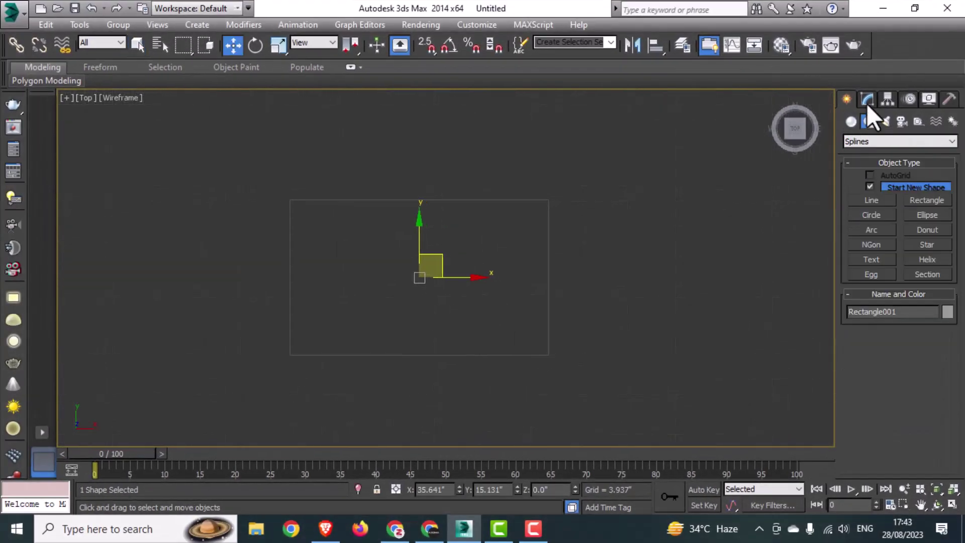
# Set the rectangle's length to 120 inches and its width to 180 inches.
pyautogui.click(866, 102)
pyautogui.moveTo(925, 328); pyautogui.dragTo(879, 333)
pyautogui.write('120')
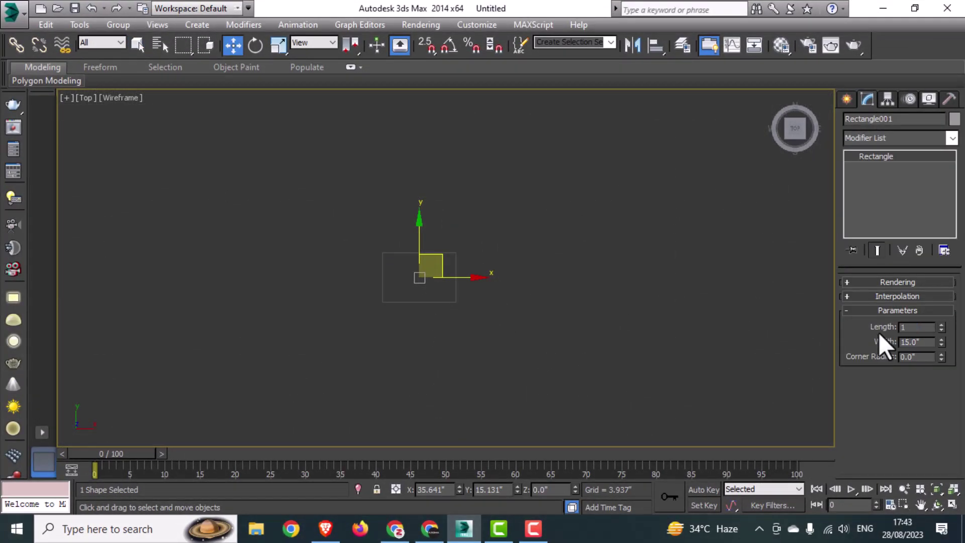
pyautogui.press('Tab')
pyautogui.write('180')
pyautogui.press('Return')
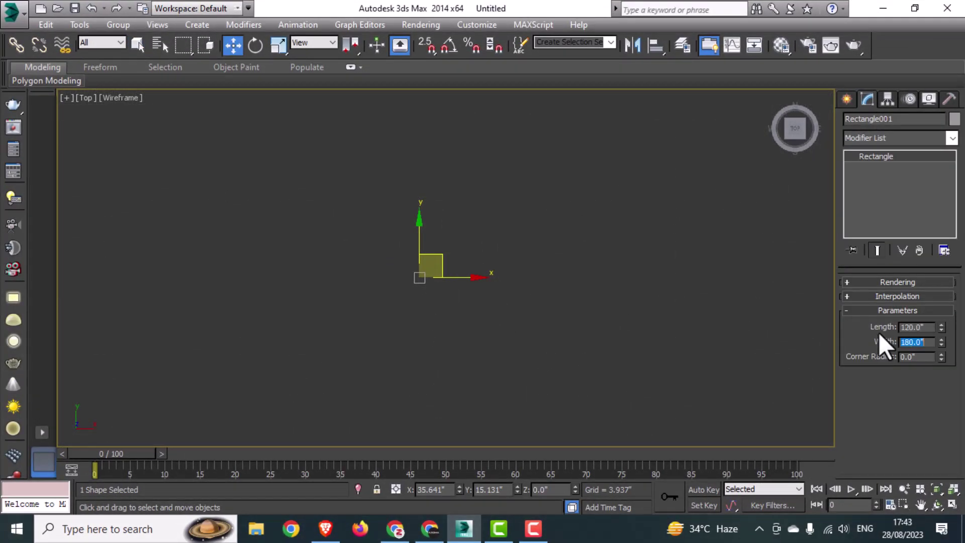
pyautogui.scroll(-4, 439, 261)
pyautogui.click(513, 284)
pyautogui.scroll(-4, 360, 278)
pyautogui.scroll(4, 364, 271)
pyautogui.moveTo(364, 271); pyautogui.dragTo(413, 275, button='middle')
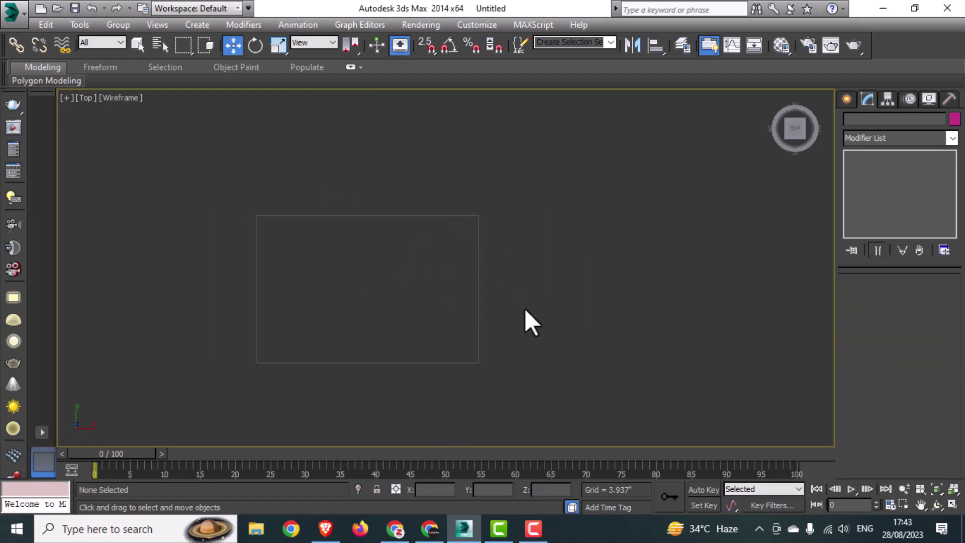
# In the Perspective view, turn on 2.5D snapping and draw a box over the rectangle from corner to corner, about 110 inches high.
pyautogui.hotkey('alt', 'w')
pyautogui.click(674, 398)
pyautogui.hotkey('alt', 'w')
pyautogui.press('z')
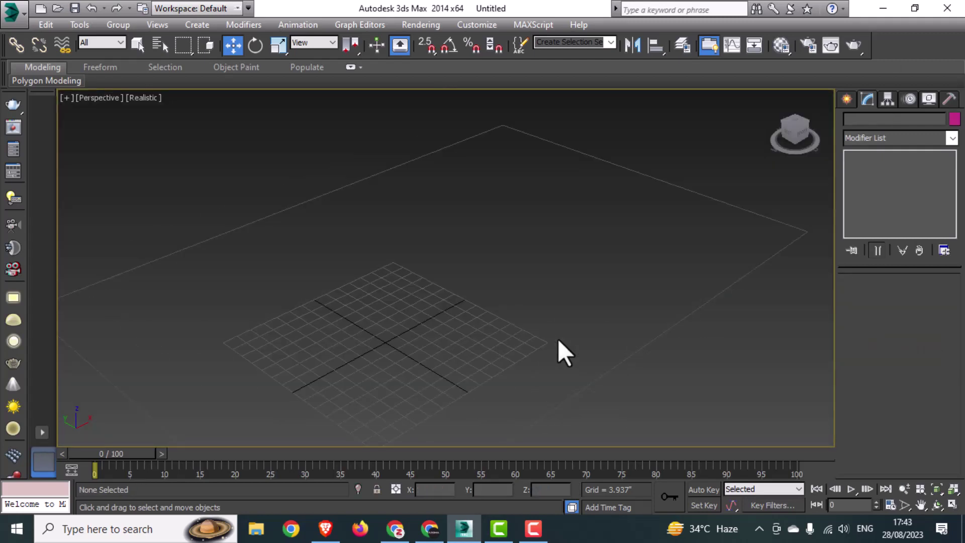
pyautogui.scroll(-3, 559, 341)
pyautogui.click(847, 99)
pyautogui.click(928, 200)
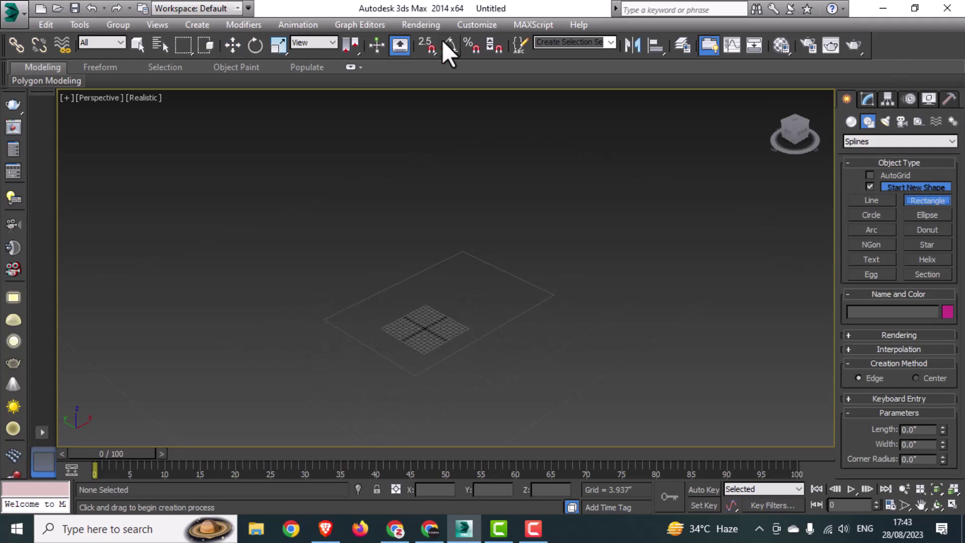
pyautogui.click(426, 45)
pyautogui.click(851, 122)
pyautogui.click(872, 189)
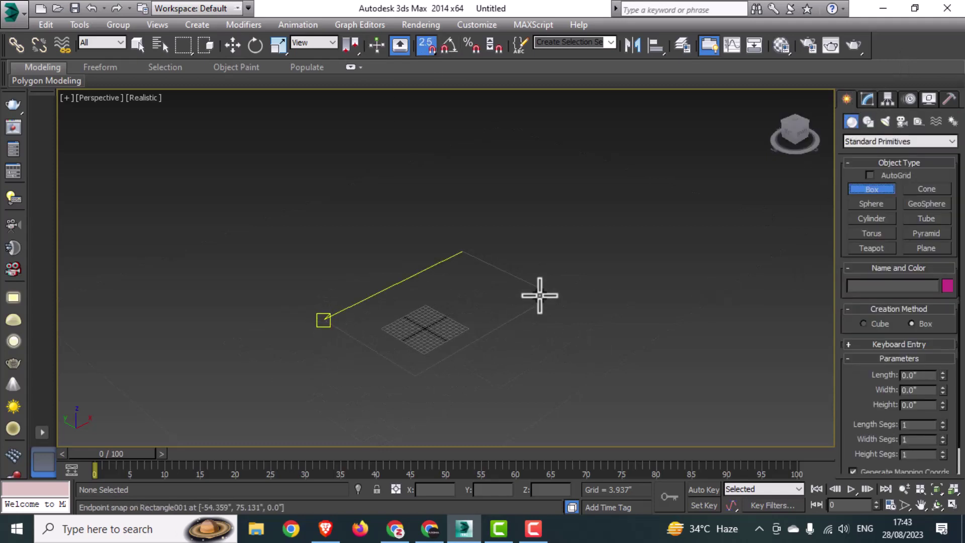
pyautogui.moveTo(540, 295); pyautogui.dragTo(553, 292)
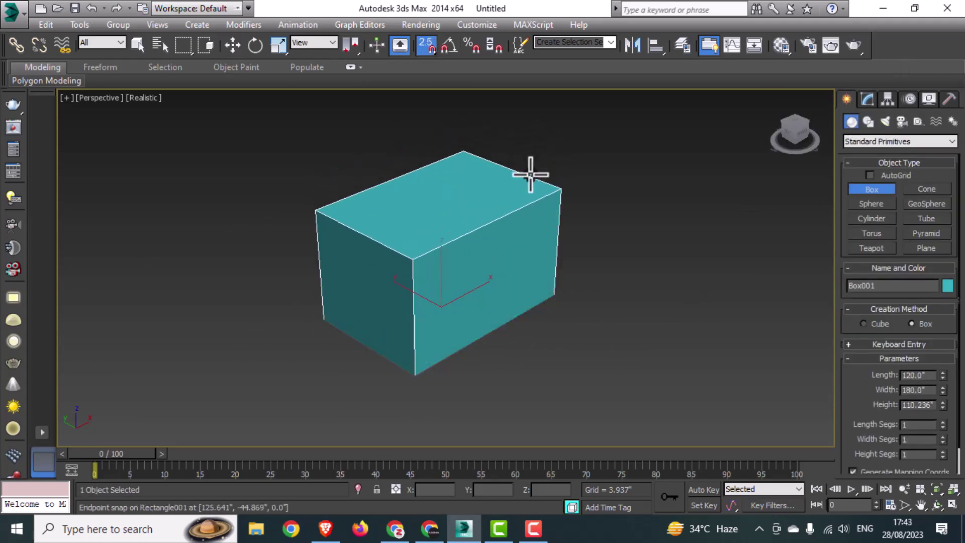
# Set the box's height to 84 inches and finish creating it.
pyautogui.doubleClick(918, 405)
pyautogui.write('72')
pyautogui.press('Return')
pyautogui.write('84')
pyautogui.press('Return')
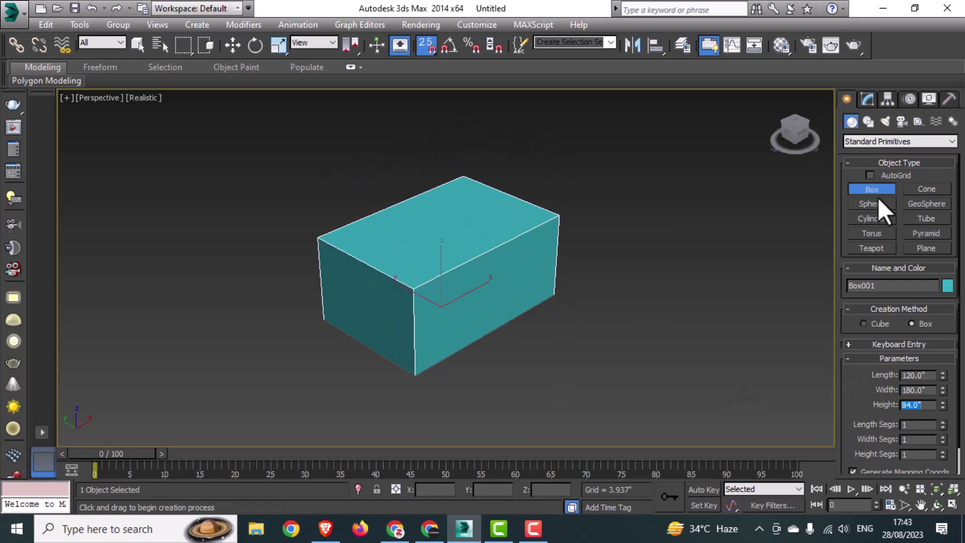
pyautogui.rightClick(557, 363)
pyautogui.moveTo(557, 362); pyautogui.dragTo(504, 375, button='middle')
# Turn off snapping and convert the box to an editable poly.
pyautogui.click(433, 44)
pyautogui.rightClick(412, 309)
pyautogui.moveTo(548, 438)
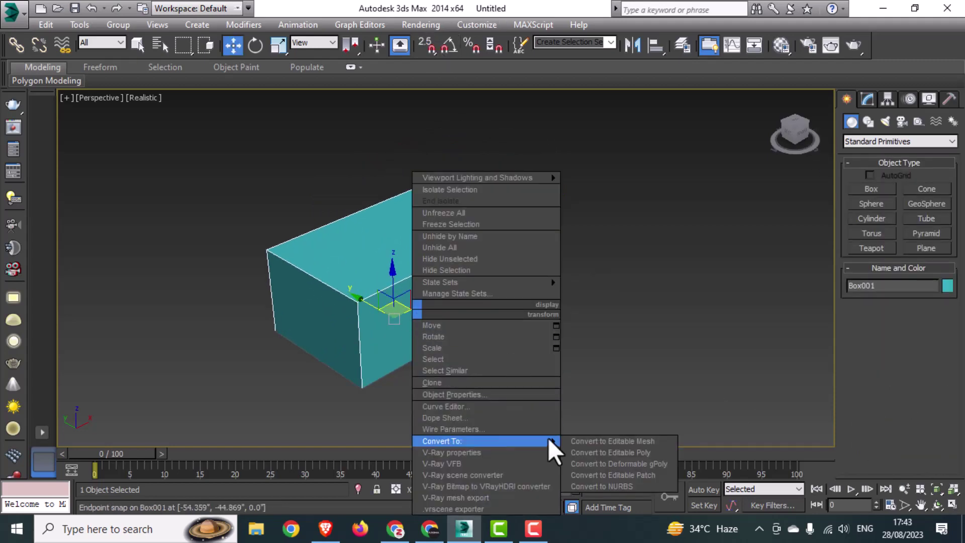
pyautogui.click(610, 453)
# Delete the front polygon of the box to open the room, and leave polygon editing.
pyautogui.click(913, 298)
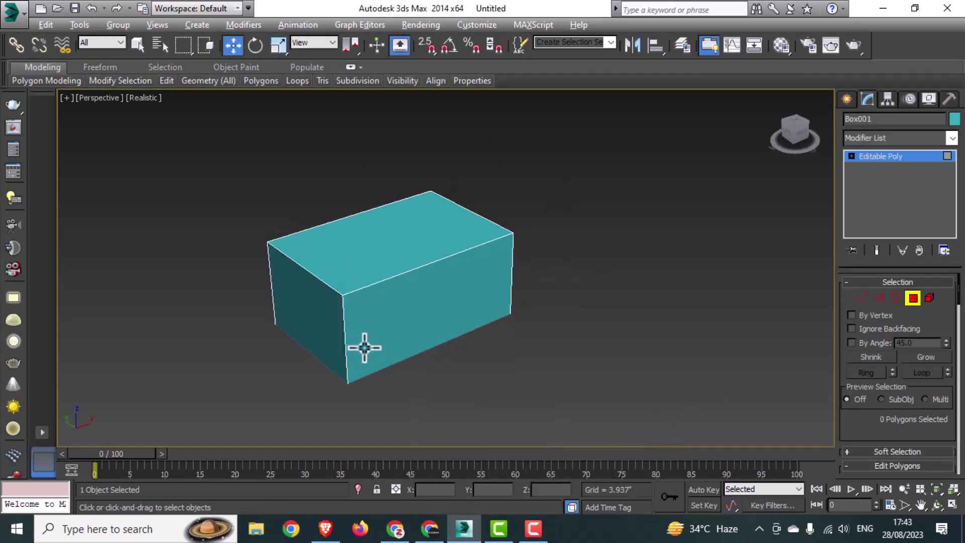
pyautogui.click(413, 317)
pyautogui.press('Delete')
pyautogui.keyDown('alt'); pyautogui.moveTo(412, 316); pyautogui.dragTo(442, 303, button='middle'); pyautogui.keyUp('alt')
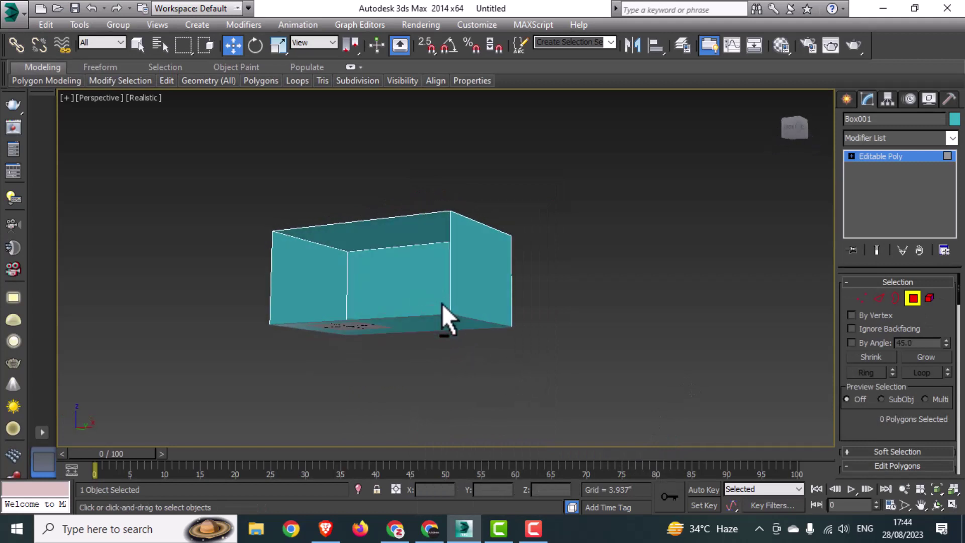
pyautogui.click(911, 299)
pyautogui.keyDown('alt'); pyautogui.moveTo(600, 384); pyautogui.dragTo(625, 418, button='middle'); pyautogui.keyUp('alt')
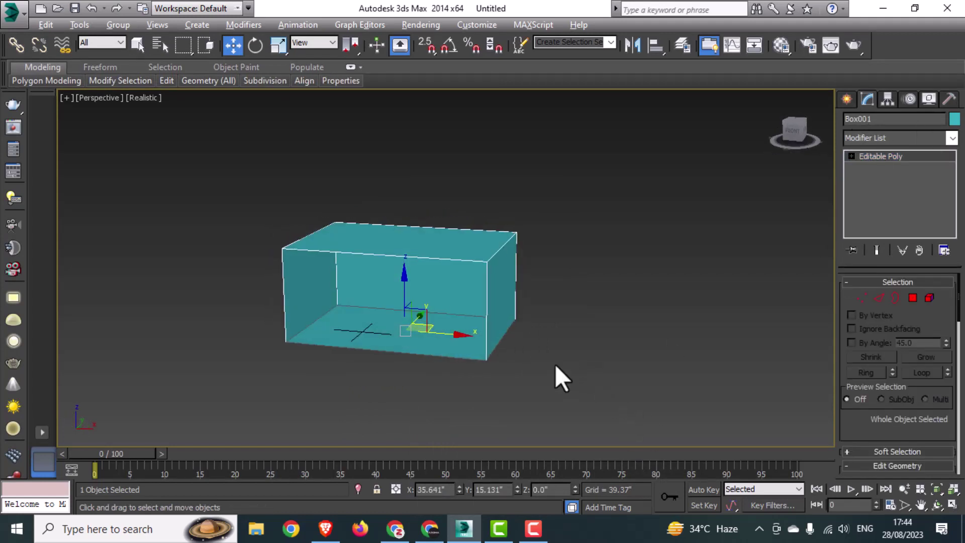
# In the Top view, draw a smaller box to the right of the room, about 34 inches long and 25 inches high.
pyautogui.hotkey('alt', 'w')
pyautogui.rightClick(285, 217)
pyautogui.hotkey('alt', 'w')
pyautogui.moveTo(419, 311); pyautogui.dragTo(385, 308, button='middle')
pyautogui.click(847, 100)
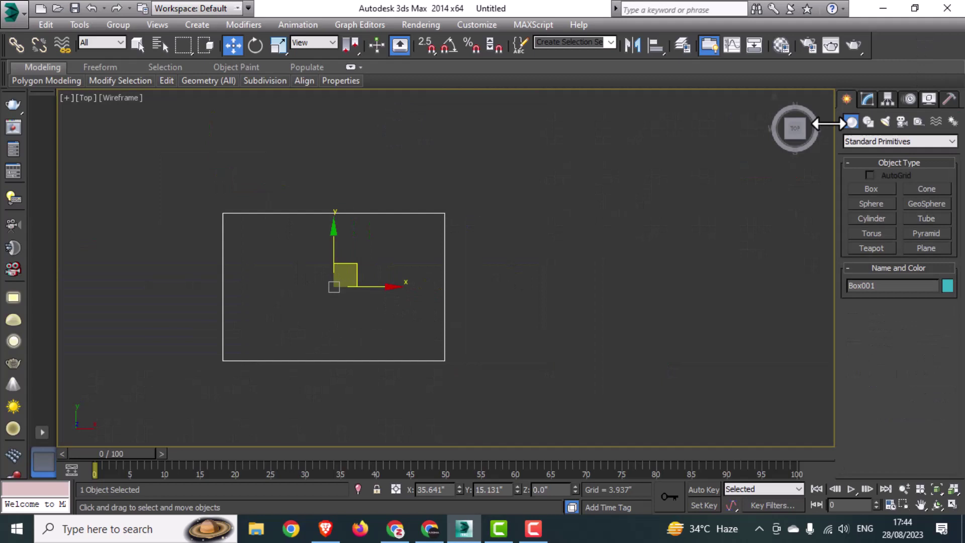
pyautogui.click(883, 188)
pyautogui.moveTo(495, 241); pyautogui.dragTo(571, 283)
pyautogui.click(575, 252)
pyautogui.press('w')
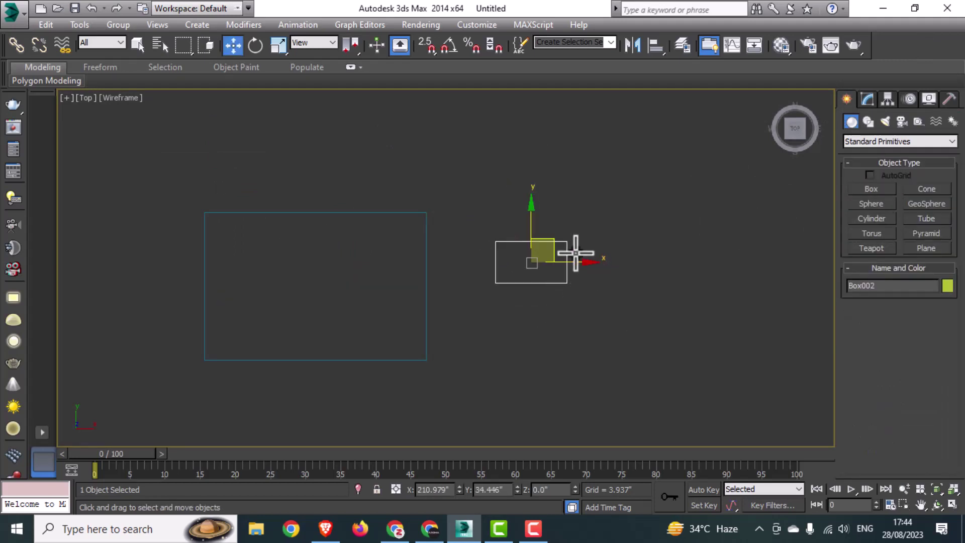
# In the Perspective view, move the small box along X into the room, to about X -1 inch.
pyautogui.hotkey('alt', 'w')
pyautogui.rightClick(665, 394)
pyautogui.hotkey('alt', 'w')
pyautogui.moveTo(722, 370); pyautogui.dragTo(490, 378)
pyautogui.hotkey('alt', 'w')
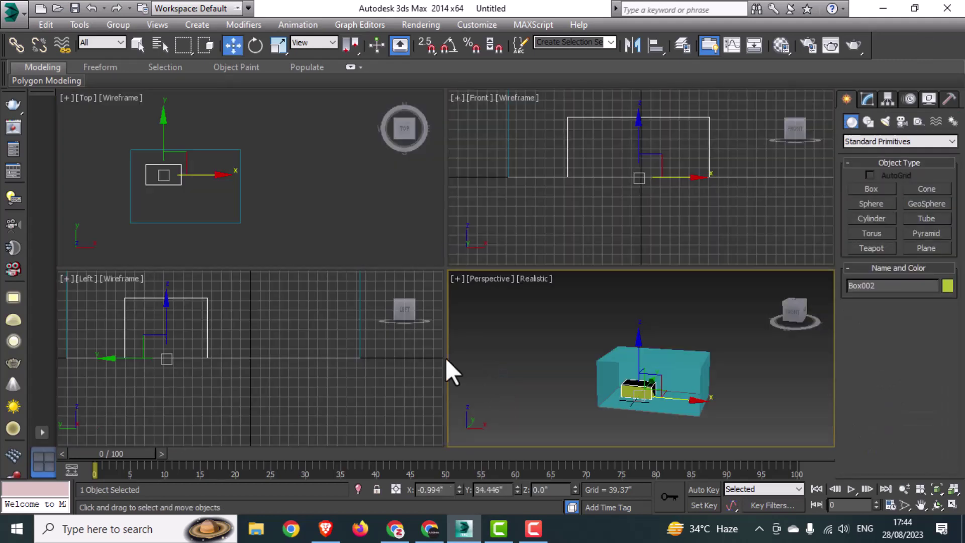
# In the Left view, raise the small box to the room's ceiling, to about Z 69.5 inches.
pyautogui.rightClick(194, 360)
pyautogui.hotkey('alt', 'w')
pyautogui.scroll(2, 330, 345)
pyautogui.moveTo(310, 229); pyautogui.dragTo(305, 132)
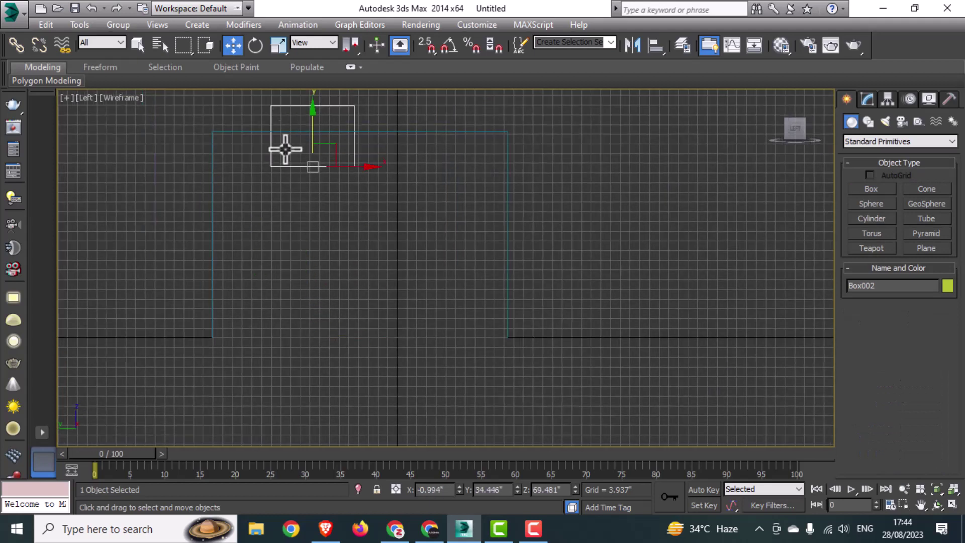
pyautogui.hotkey('alt', 'w')
pyautogui.moveTo(650, 392); pyautogui.dragTo(630, 391, button='middle')
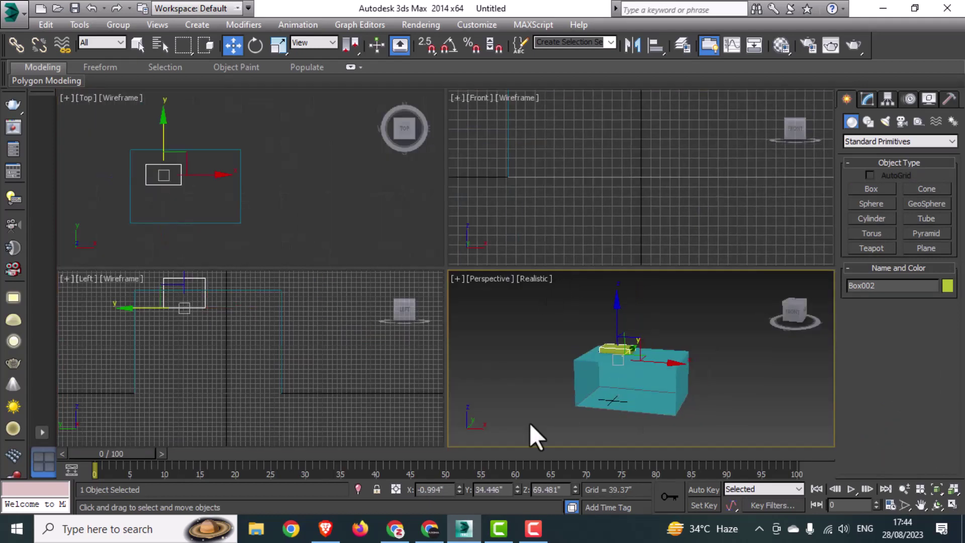
pyautogui.keyDown('alt'); pyautogui.moveTo(573, 402); pyautogui.dragTo(601, 400, button='middle'); pyautogui.keyUp('alt')
# In the Top view, copy the small box along X toward the room's right wall, to about X 95 inches.
pyautogui.click(251, 190)
pyautogui.hotkey('alt', 'w')
pyautogui.scroll(4, 178, 190)
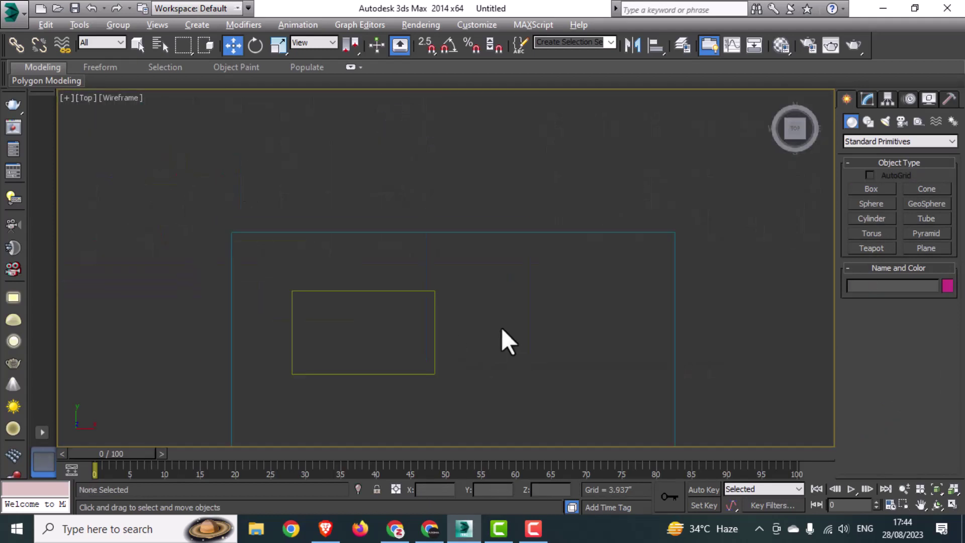
pyautogui.click(435, 332)
pyautogui.keyDown('shift'); pyautogui.moveTo(399, 333); pyautogui.dragTo(639, 368); pyautogui.keyUp('shift')
pyautogui.click(483, 324)
pyautogui.moveTo(615, 375); pyautogui.dragTo(480, 364, button='middle')
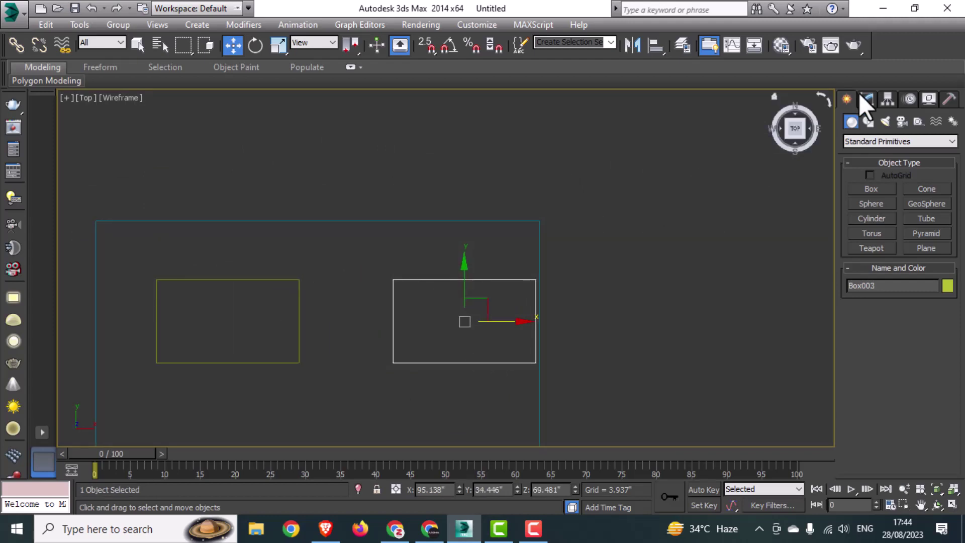
# Set the copied box's width to 300 mm.
pyautogui.click(866, 98)
pyautogui.moveTo(942, 314); pyautogui.dragTo(940, 336)
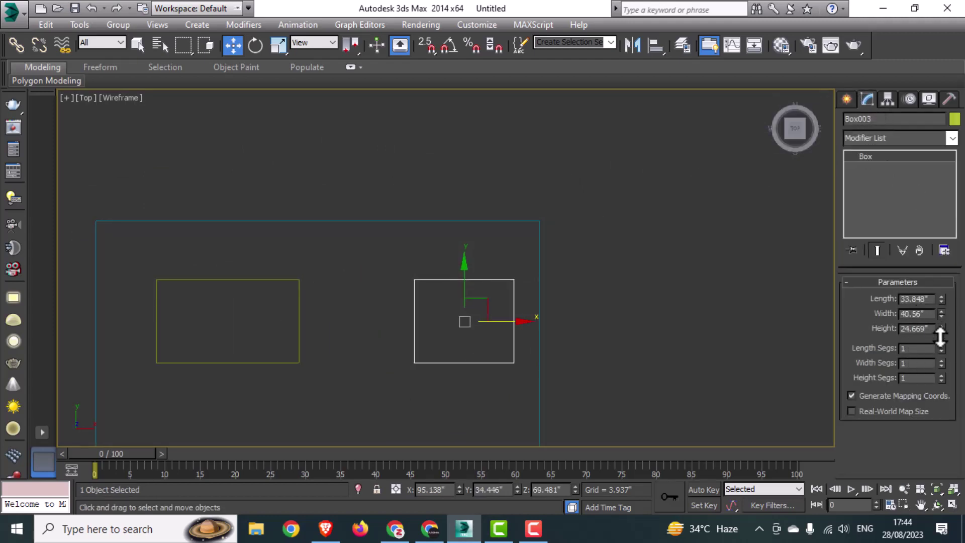
pyautogui.write('300mm')
pyautogui.press('Return')
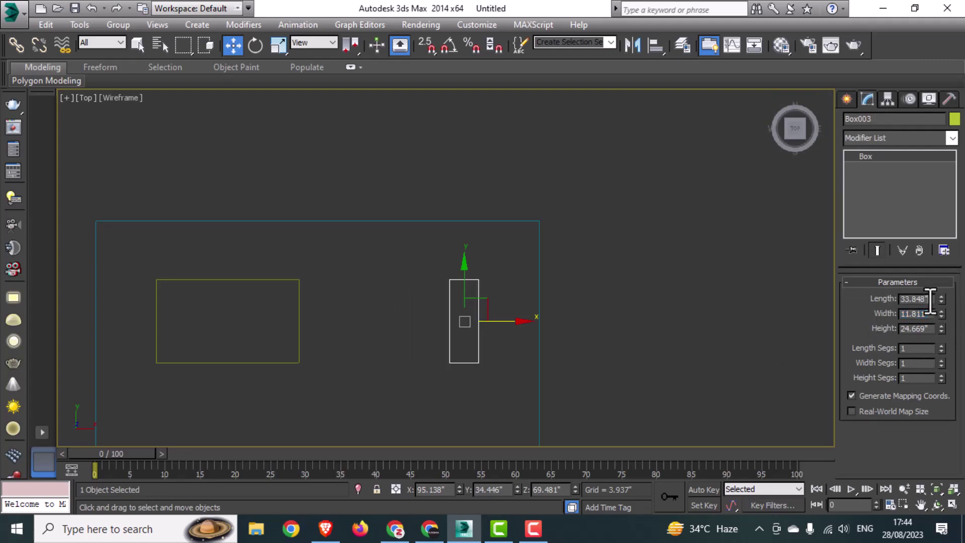
# Set the copied box's length to 36 inches and move it against the back wall near the right corner, at about X 114.4, Y 57.1 inches.
pyautogui.moveTo(464, 321); pyautogui.dragTo(511, 267)
pyautogui.moveTo(537, 291); pyautogui.dragTo(564, 303, button='middle')
pyautogui.scroll(3, 571, 314)
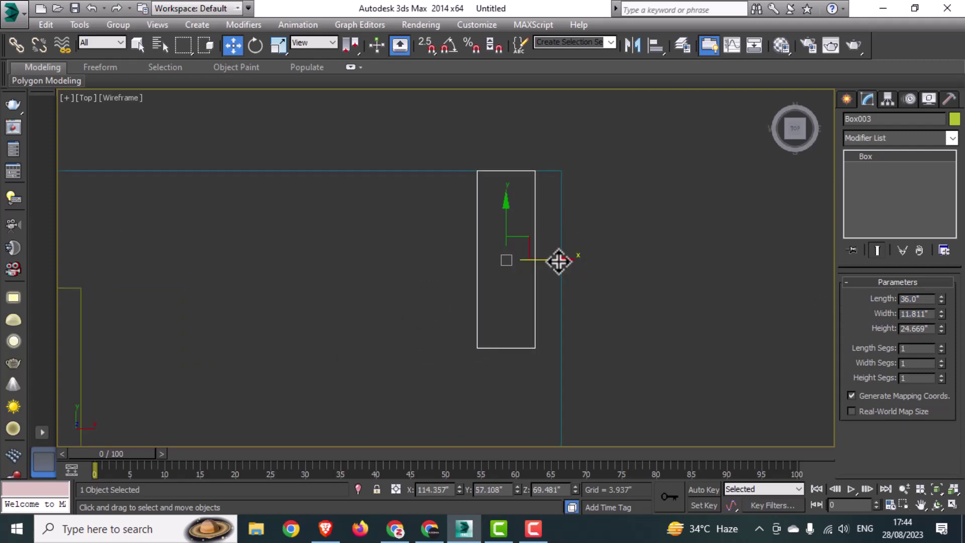
pyautogui.keyDown('shift'); pyautogui.moveTo(556, 261); pyautogui.dragTo(502, 267); pyautogui.keyUp('shift')
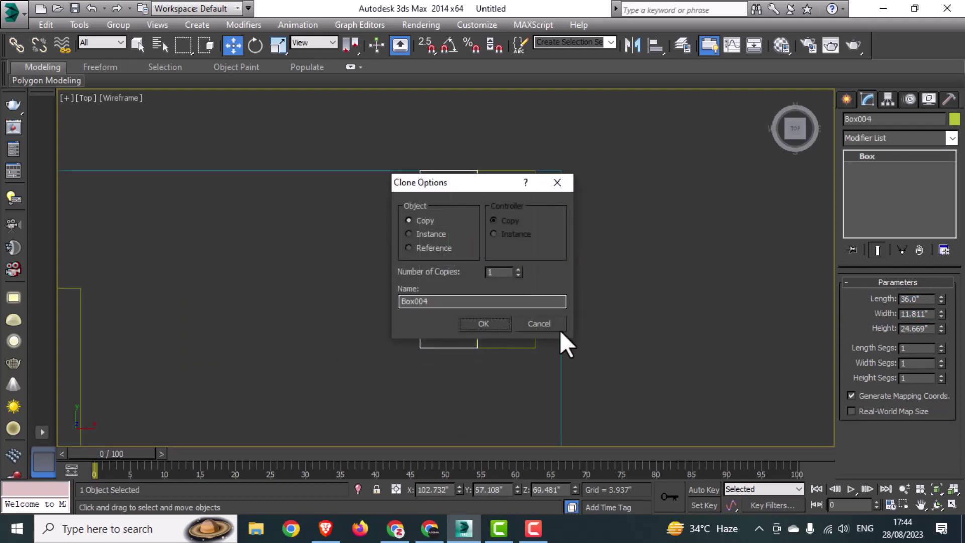
pyautogui.click(540, 324)
# In the Left view, lower the copied box below the room to about Z -14.3 inches and set its height to 2 inches.
pyautogui.hotkey('alt', 'w')
pyautogui.rightClick(279, 332)
pyautogui.hotkey('alt', 'w')
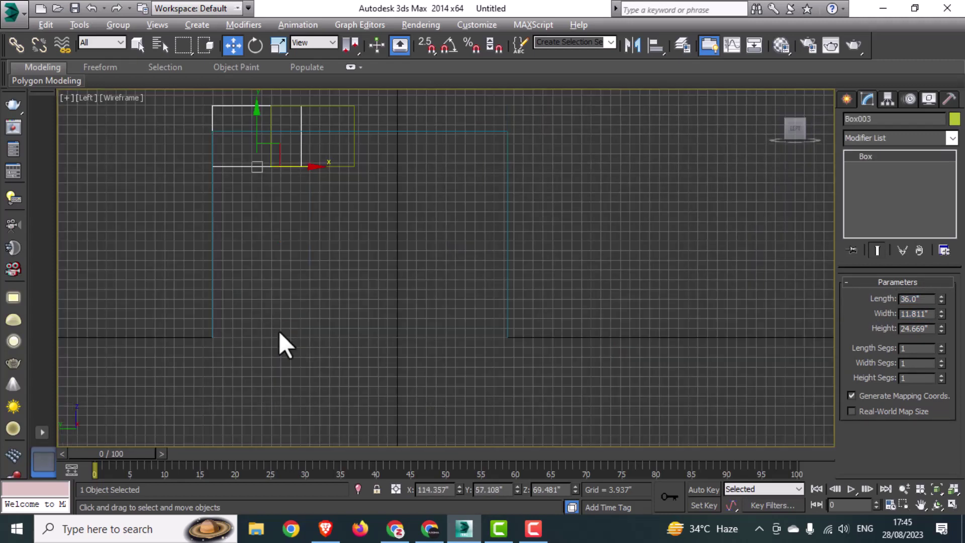
pyautogui.scroll(-3, 279, 332)
pyautogui.moveTo(270, 216); pyautogui.dragTo(270, 323)
pyautogui.scroll(3, 269, 332)
pyautogui.moveTo(293, 337); pyautogui.dragTo(349, 330, button='middle')
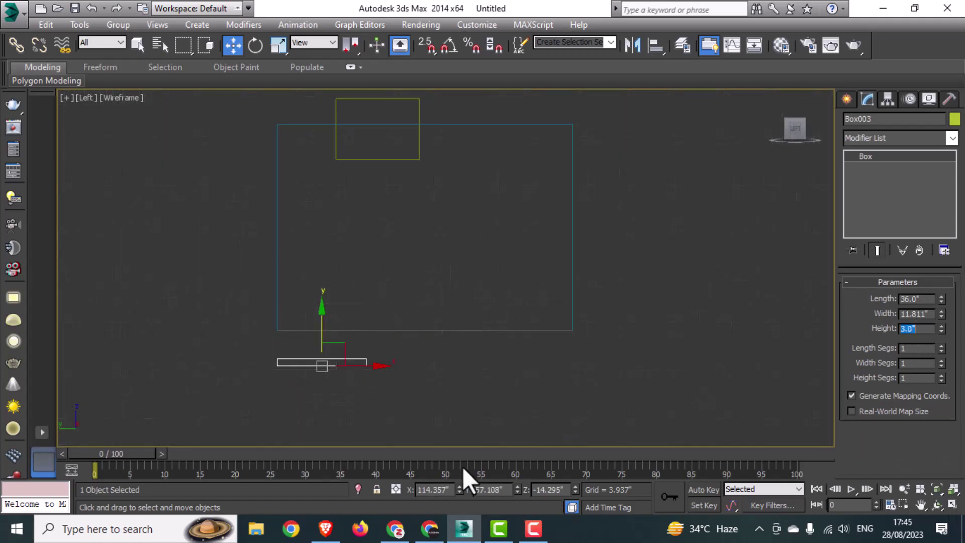
pyautogui.moveTo(453, 366); pyautogui.dragTo(466, 364, button='middle')
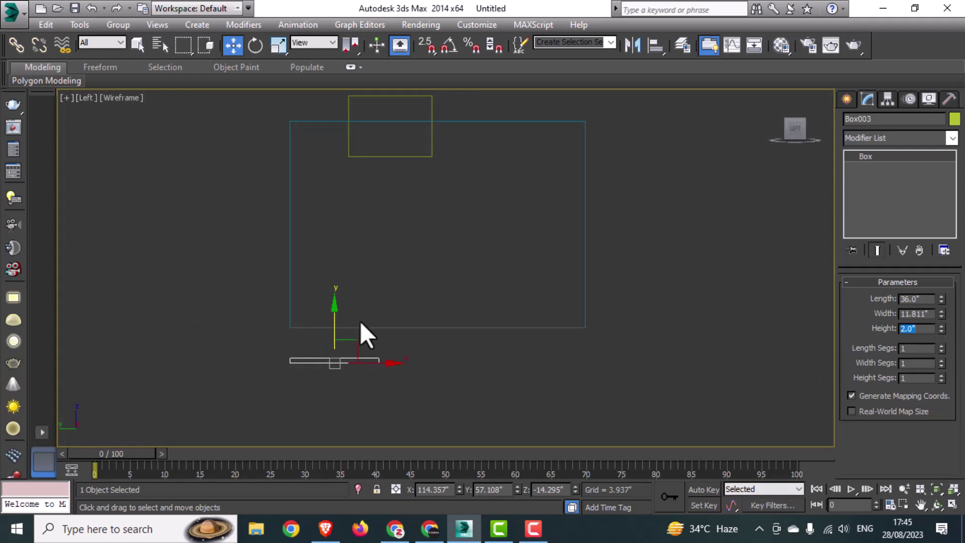
# Move the thin slab up onto the floor line and raise it 150 mm with a relative Y offset.
pyautogui.moveTo(384, 323); pyautogui.dragTo(414, 346, button='middle')
pyautogui.moveTo(363, 361); pyautogui.dragTo(374, 326)
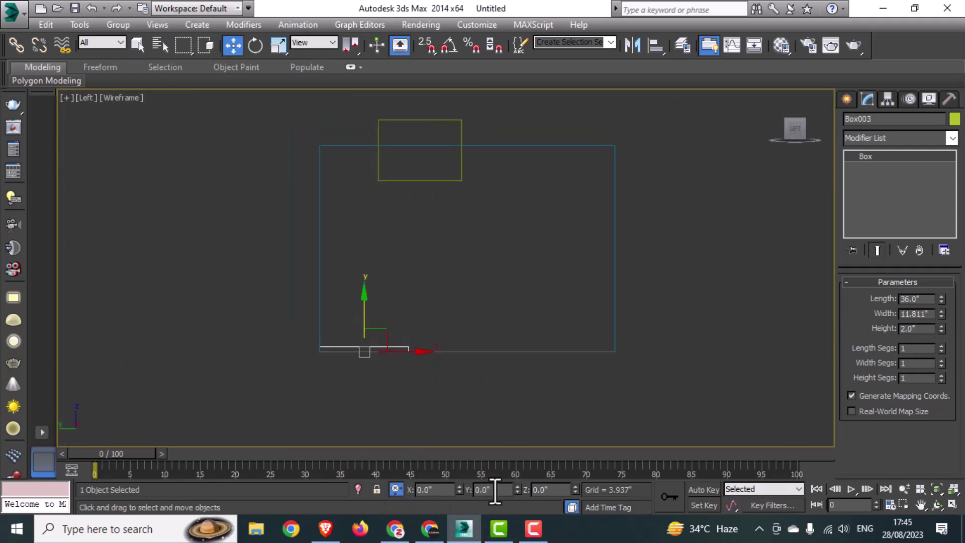
pyautogui.click(495, 490)
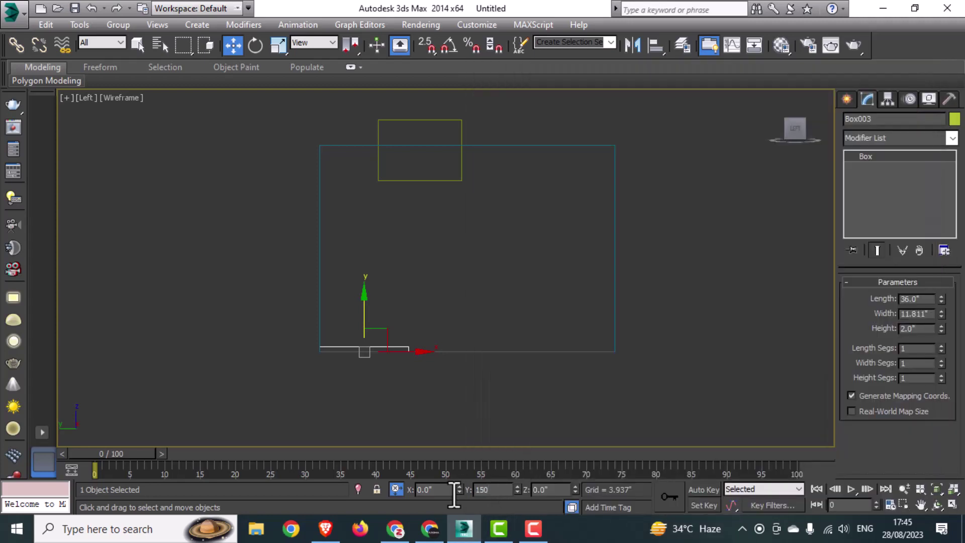
# In the Front view, clone the thin slab in place.
pyautogui.hotkey('alt', 'w')
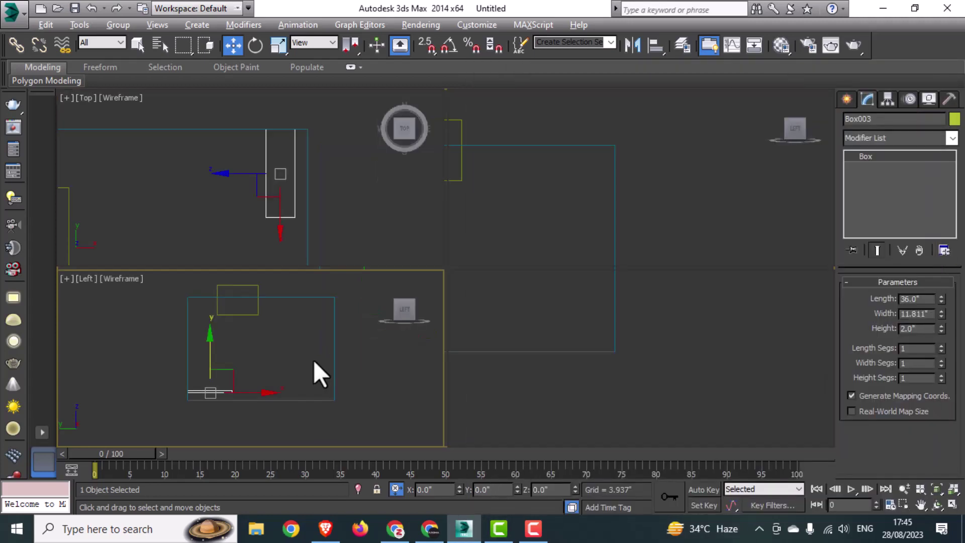
pyautogui.middleClick(587, 234)
pyautogui.hotkey('alt', 'w')
pyautogui.scroll(-8, 701, 273)
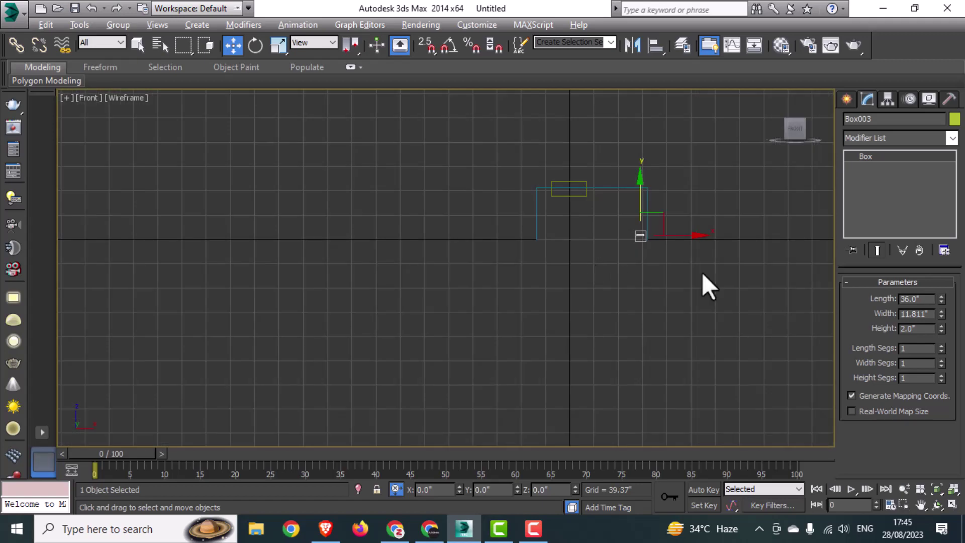
pyautogui.scroll(7, 531, 295)
pyautogui.moveTo(637, 241); pyautogui.dragTo(590, 378, button='middle')
pyautogui.scroll(3, 641, 384)
pyautogui.scroll(-3, 610, 377)
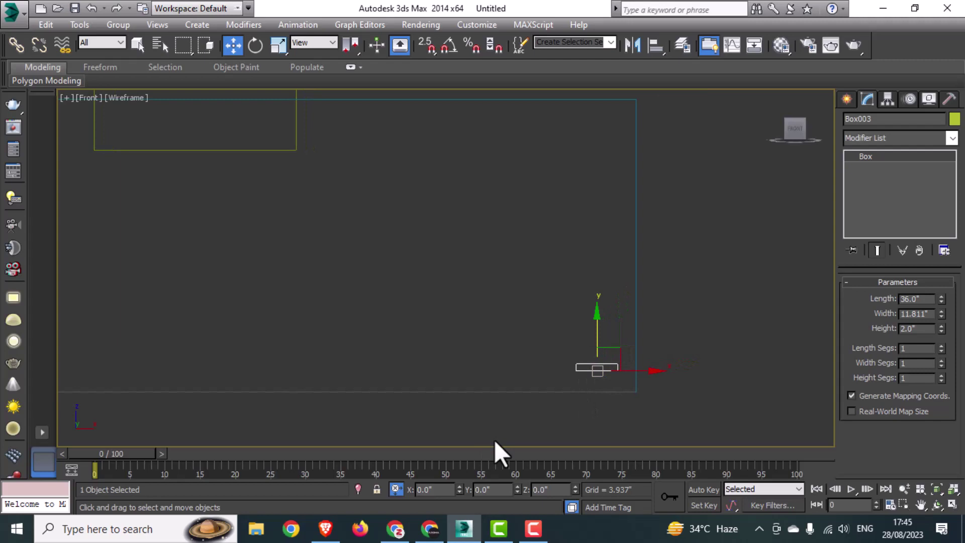
pyautogui.rightClick(594, 368)
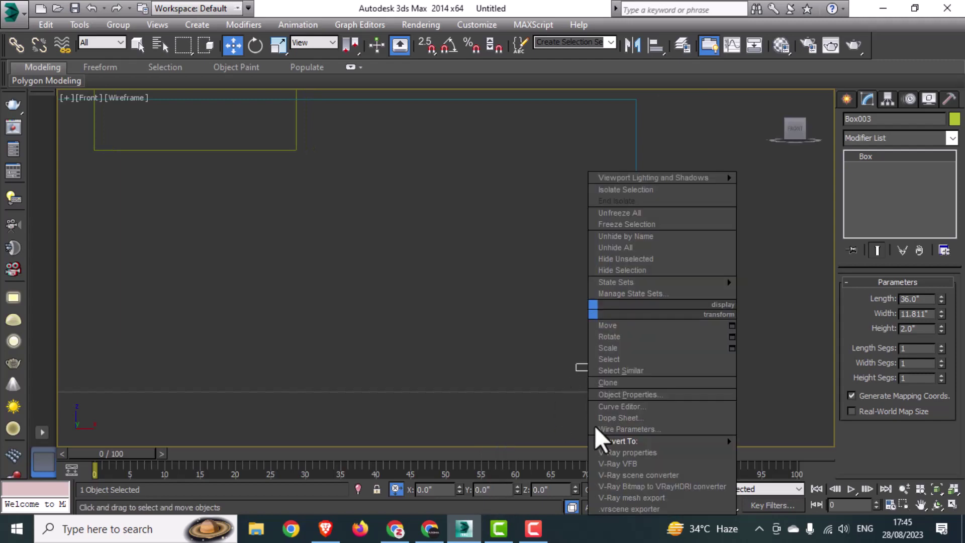
pyautogui.click(615, 386)
pyautogui.click(445, 315)
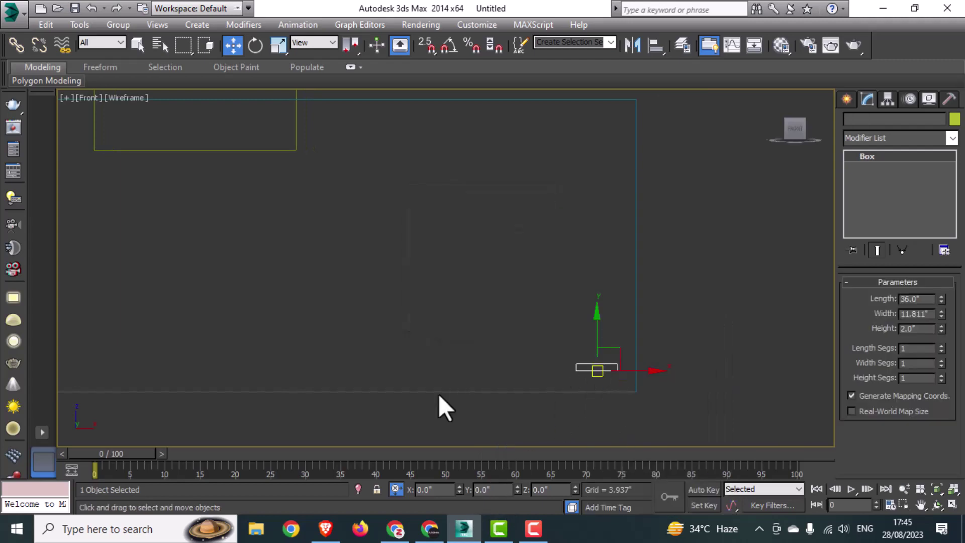
# Try raising the cloned slab with a relative Y offset of 150, and delete the misplaced clone.
pyautogui.doubleClick(495, 489)
pyautogui.write('150')
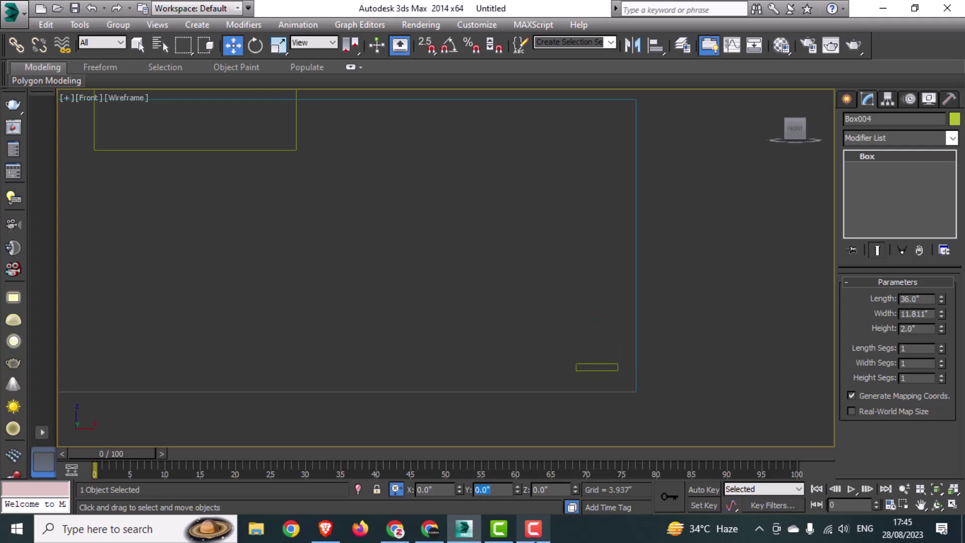
pyautogui.click(698, 374)
pyautogui.scroll(-3, 698, 374)
pyautogui.click(662, 188)
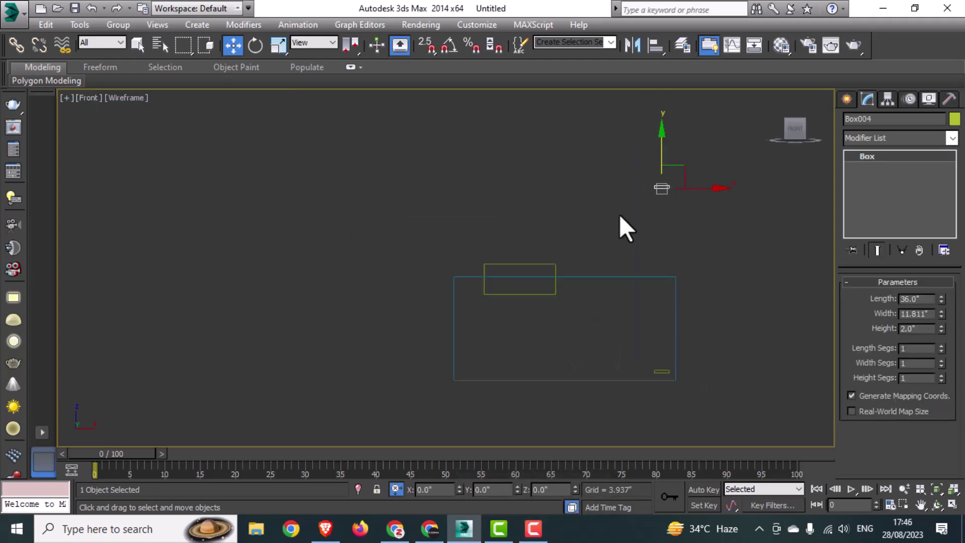
pyautogui.press('Delete')
# Clone the lowest thin slab as an instance and raise the clone just above the original.
pyautogui.scroll(3, 663, 369)
pyautogui.click(664, 369)
pyautogui.rightClick(662, 377)
pyautogui.click(699, 382)
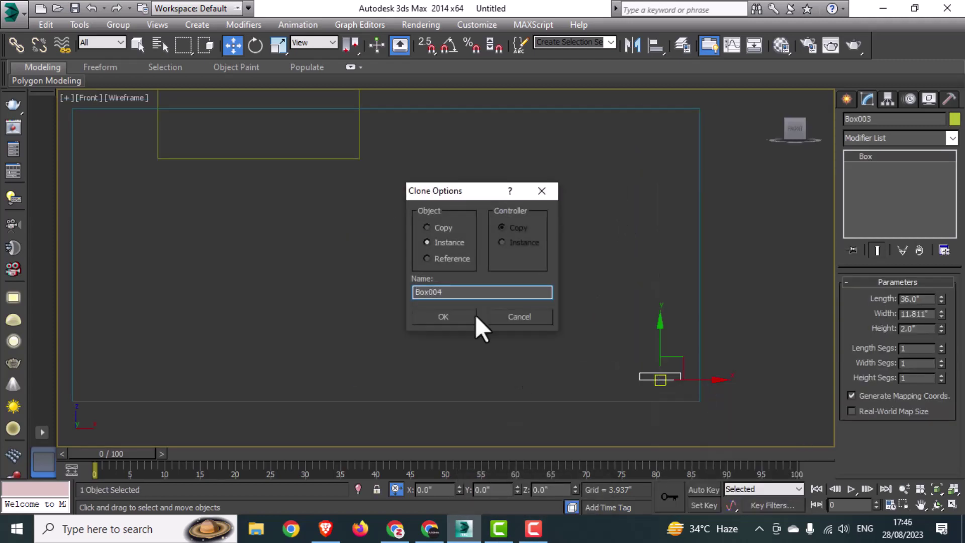
pyautogui.click(444, 316)
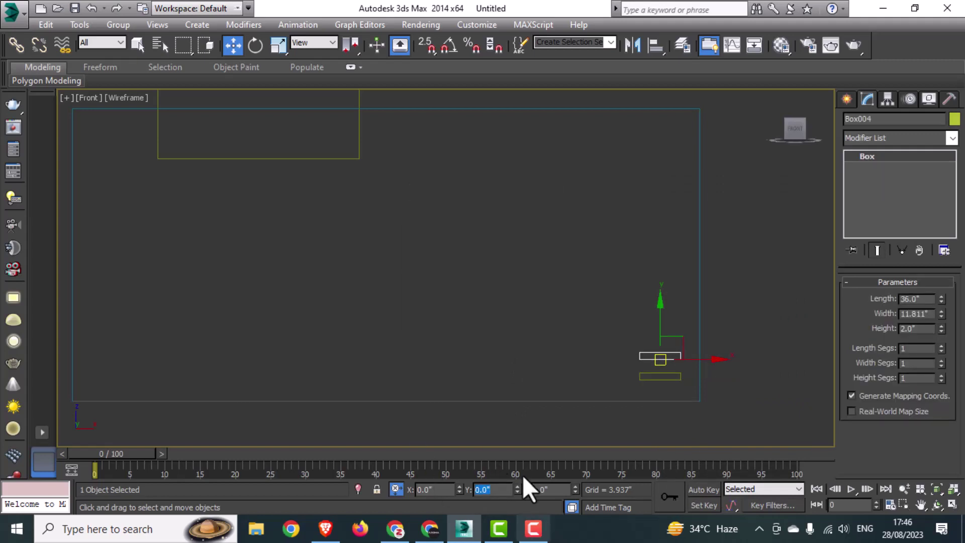
# Copy the raised slab straight upward ten times at equal spacing to form a vertical stack inside the room.
pyautogui.scroll(3, 794, 346)
pyautogui.keyDown('shift'); pyautogui.moveTo(529, 371); pyautogui.dragTo(530, 311); pyautogui.keyUp('shift')
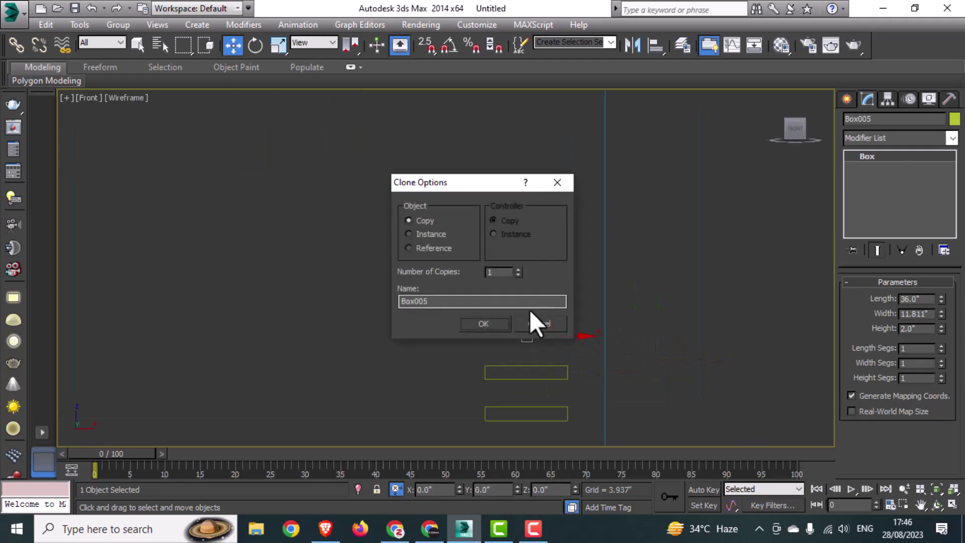
pyautogui.click(482, 324)
pyautogui.scroll(-4, 571, 365)
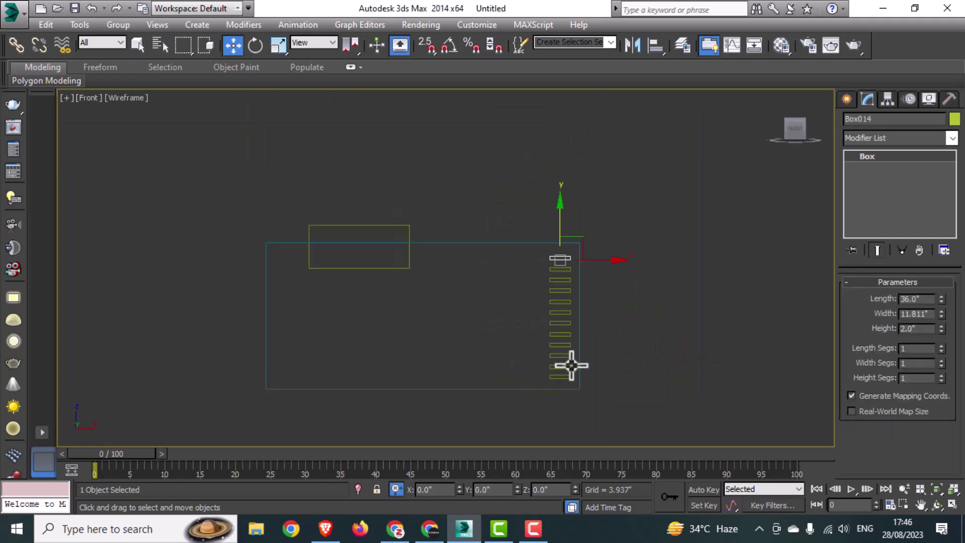
# Move the second, third and fourth slabs along X toward the left wall, each about one tread width beyond the slab below.
pyautogui.scroll(3, 570, 256)
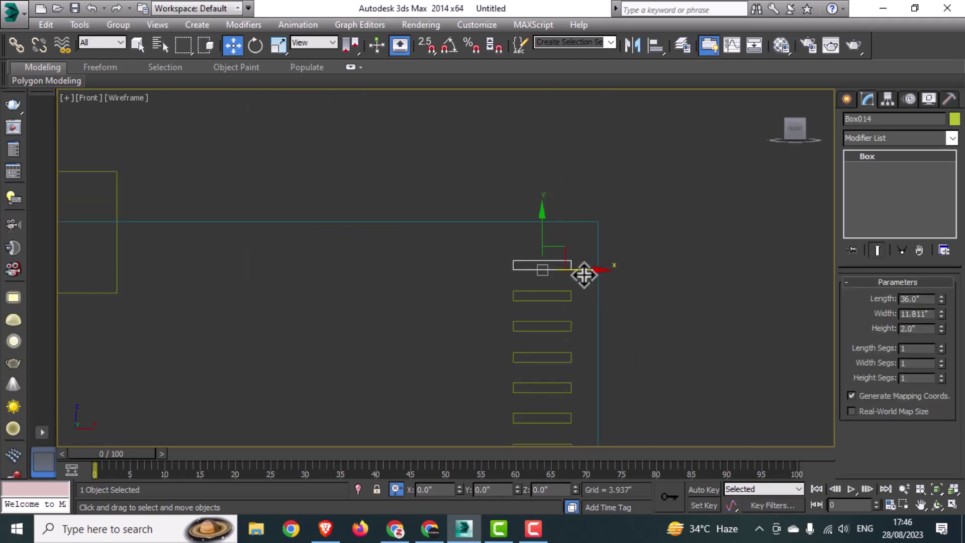
pyautogui.scroll(-2, 581, 276)
pyautogui.moveTo(571, 389); pyautogui.dragTo(573, 359, button='middle')
pyautogui.scroll(4, 570, 396)
pyautogui.click(582, 394)
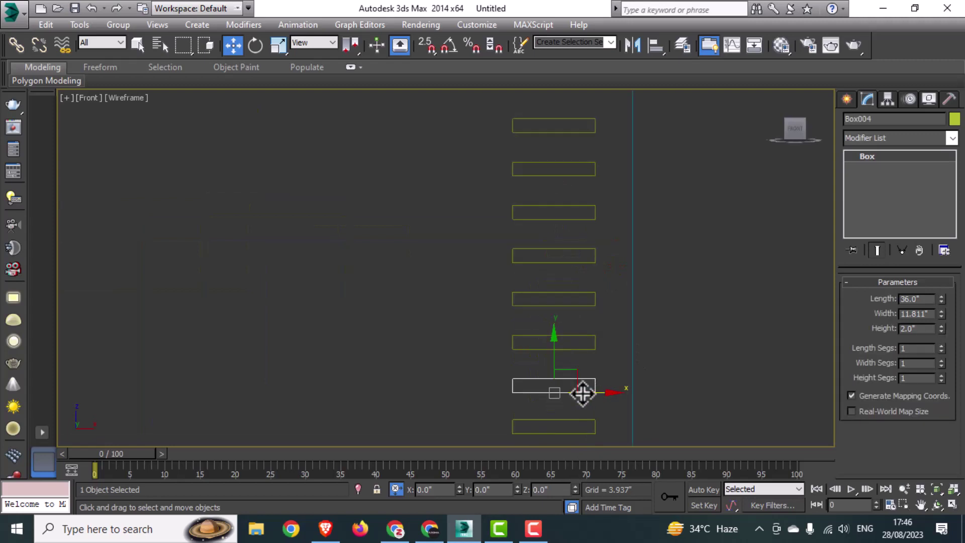
pyautogui.moveTo(581, 394); pyautogui.dragTo(505, 438)
pyautogui.click(558, 350)
pyautogui.moveTo(596, 351); pyautogui.dragTo(417, 398)
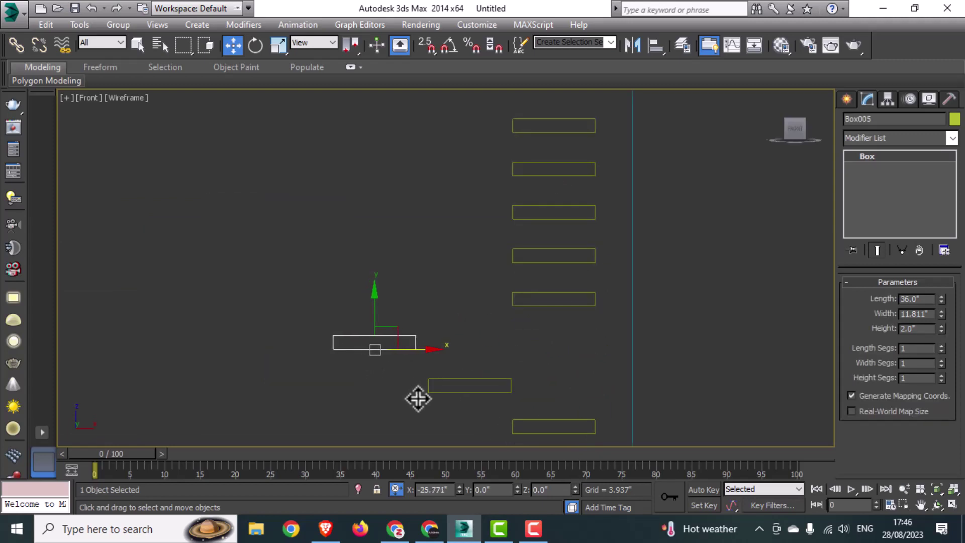
pyautogui.moveTo(437, 367); pyautogui.dragTo(541, 434, button='middle')
pyautogui.click(646, 372)
pyautogui.moveTo(711, 373); pyautogui.dragTo(459, 448)
# Move the fifth and sixth slabs along X toward the left wall to continue the stair run.
pyautogui.moveTo(533, 335); pyautogui.dragTo(598, 356, button='middle')
pyautogui.click(738, 336)
pyautogui.moveTo(753, 348); pyautogui.dragTo(418, 427)
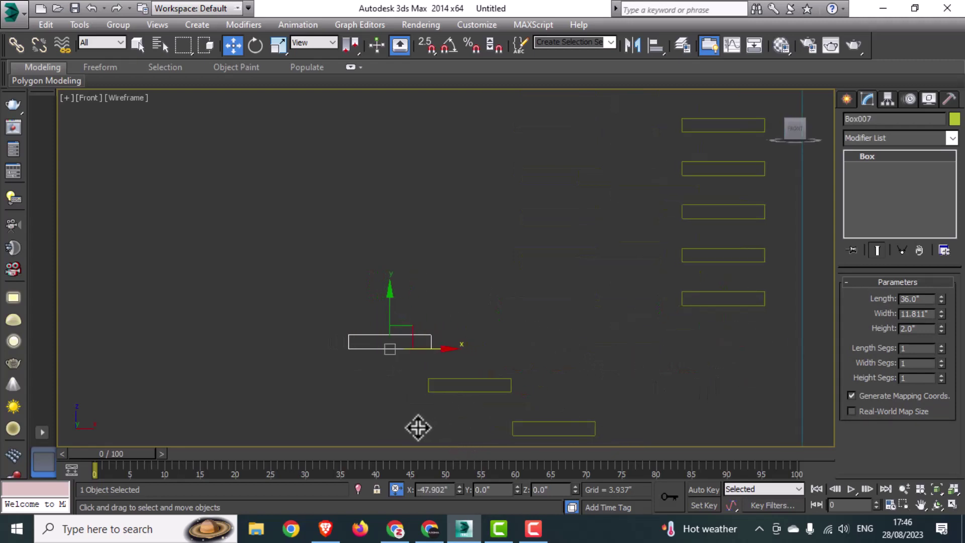
pyautogui.moveTo(419, 423); pyautogui.dragTo(447, 445, button='middle')
pyautogui.moveTo(797, 291); pyautogui.dragTo(728, 344)
pyautogui.moveTo(785, 328); pyautogui.dragTo(362, 424)
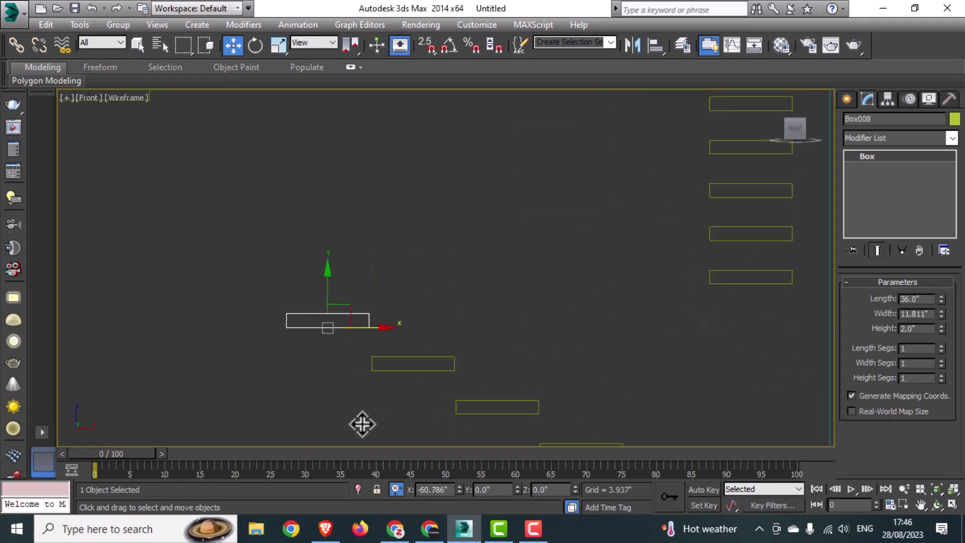
# Move the seventh and eighth slabs along X, each about one tread width beyond the slab below.
pyautogui.moveTo(624, 243); pyautogui.dragTo(629, 264, button='middle')
pyautogui.moveTo(792, 274); pyautogui.dragTo(751, 320)
pyautogui.moveTo(779, 304); pyautogui.dragTo(275, 354)
pyautogui.moveTo(352, 301); pyautogui.dragTo(379, 316, button='middle')
pyautogui.click(806, 275)
pyautogui.moveTo(806, 276); pyautogui.dragTo(222, 365)
# Move the ninth and tenth slabs out of the stack along X to extend the stair run.
pyautogui.scroll(-5, 319, 317)
pyautogui.moveTo(319, 317); pyautogui.dragTo(374, 328, button='middle')
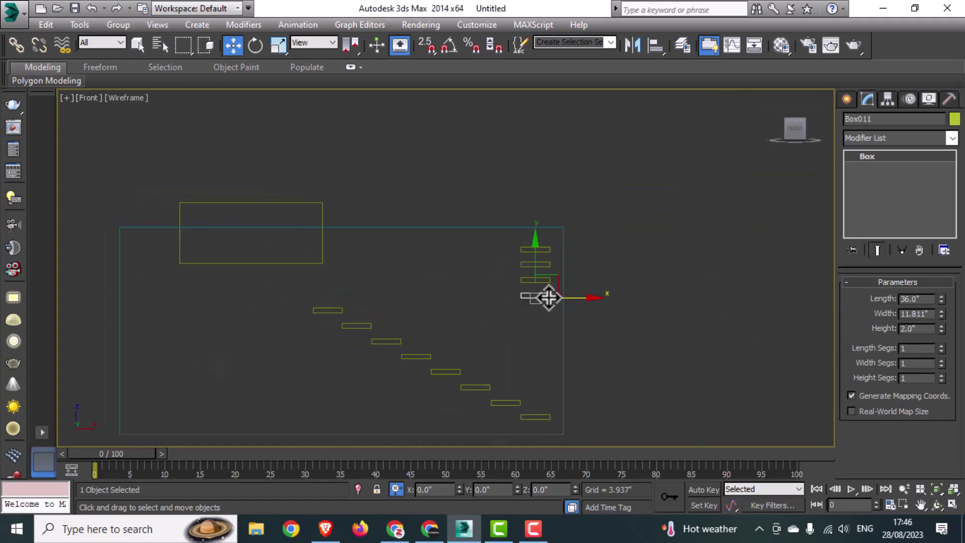
pyautogui.moveTo(548, 297); pyautogui.dragTo(331, 351)
pyautogui.scroll(5, 296, 322)
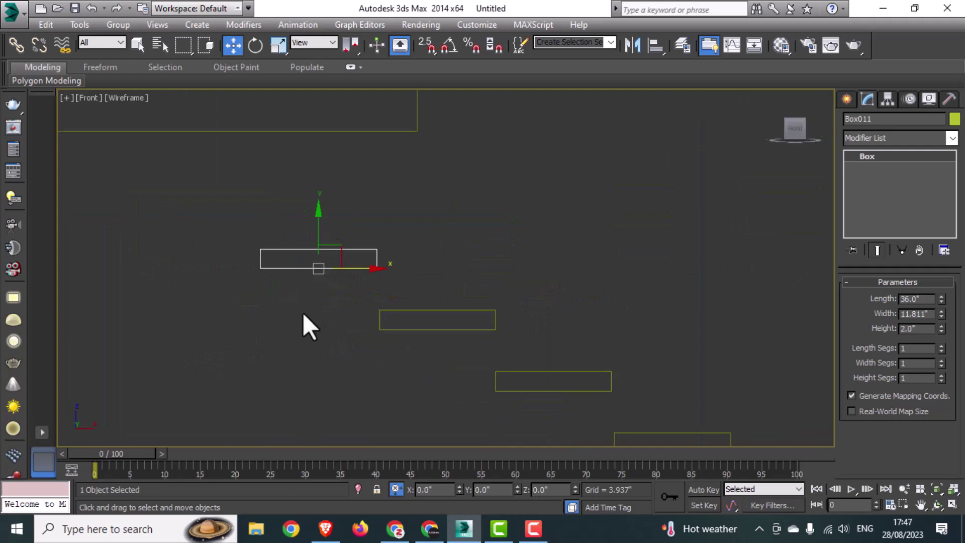
pyautogui.scroll(-7, 303, 323)
pyautogui.click(482, 347)
pyautogui.click(510, 304)
pyautogui.moveTo(538, 308); pyautogui.dragTo(349, 338)
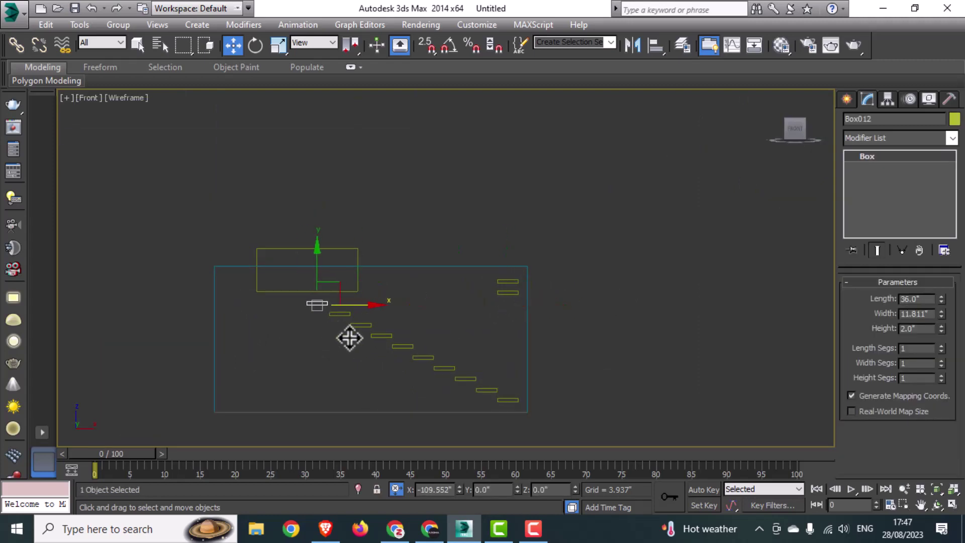
# Move the last two stacked slabs along X to form the eleventh and twelfth treads.
pyautogui.scroll(5, 336, 306)
pyautogui.scroll(-5, 336, 306)
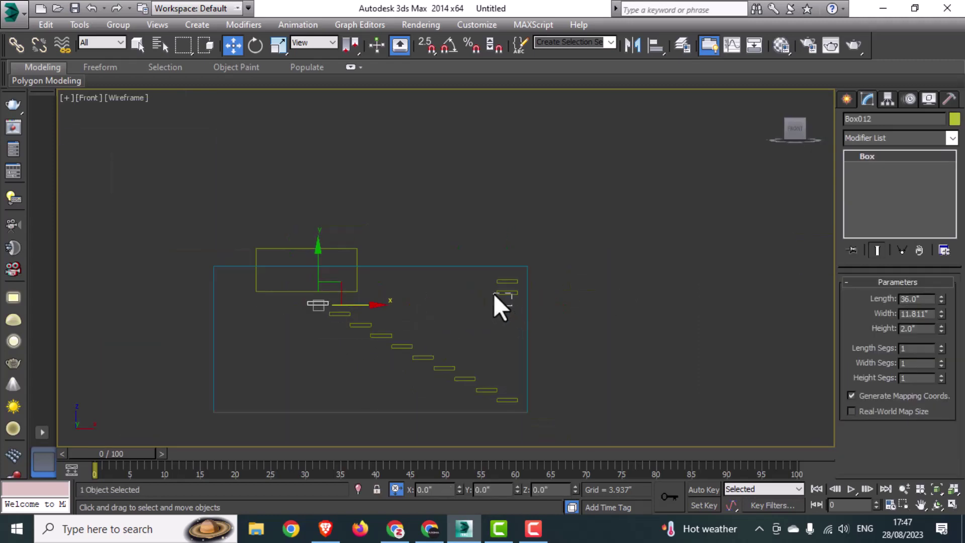
pyautogui.moveTo(494, 294); pyautogui.dragTo(324, 340)
pyautogui.moveTo(480, 282); pyautogui.dragTo(515, 285, button='middle')
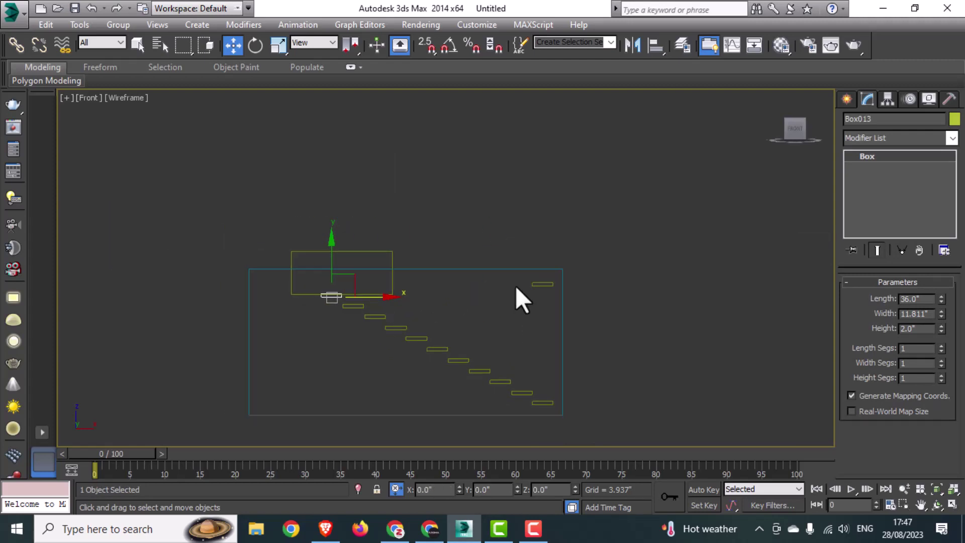
pyautogui.moveTo(555, 289); pyautogui.dragTo(327, 340)
pyautogui.scroll(4, 317, 283)
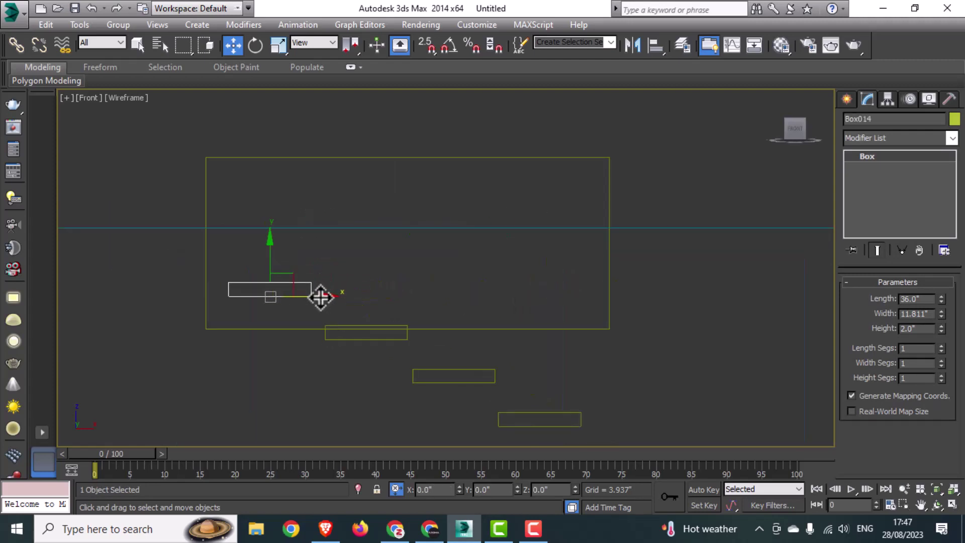
# Try adding one more instance of the top tread toward the left wall, and delete that copy.
pyautogui.scroll(-3, 372, 304)
pyautogui.keyDown('shift'); pyautogui.moveTo(394, 308); pyautogui.dragTo(347, 326); pyautogui.keyUp('shift')
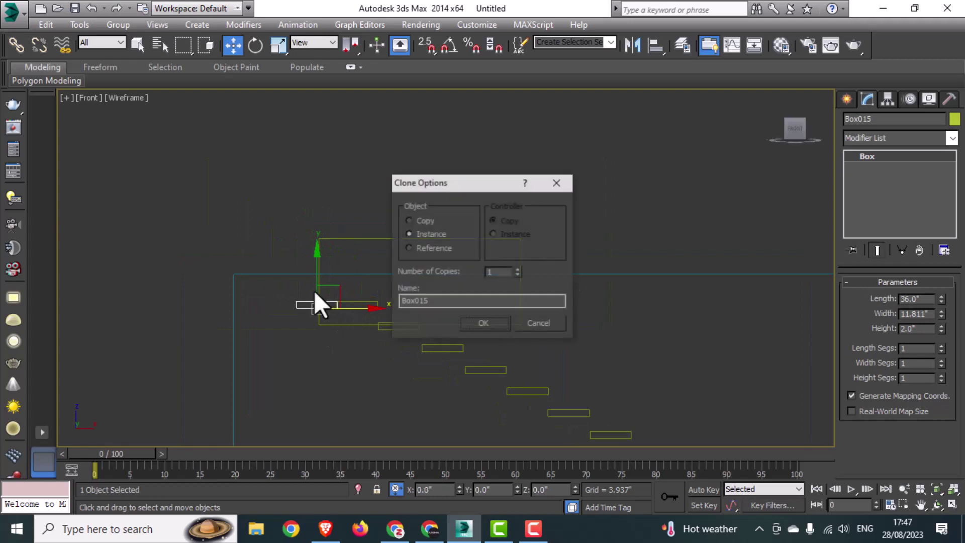
pyautogui.click(490, 323)
pyautogui.press('Delete')
# Examine the complete stair run in the Front view and in the maximized Perspective view.
pyautogui.scroll(-2, 312, 319)
pyautogui.moveTo(374, 332); pyautogui.dragTo(349, 280, button='middle')
pyautogui.scroll(-2, 349, 280)
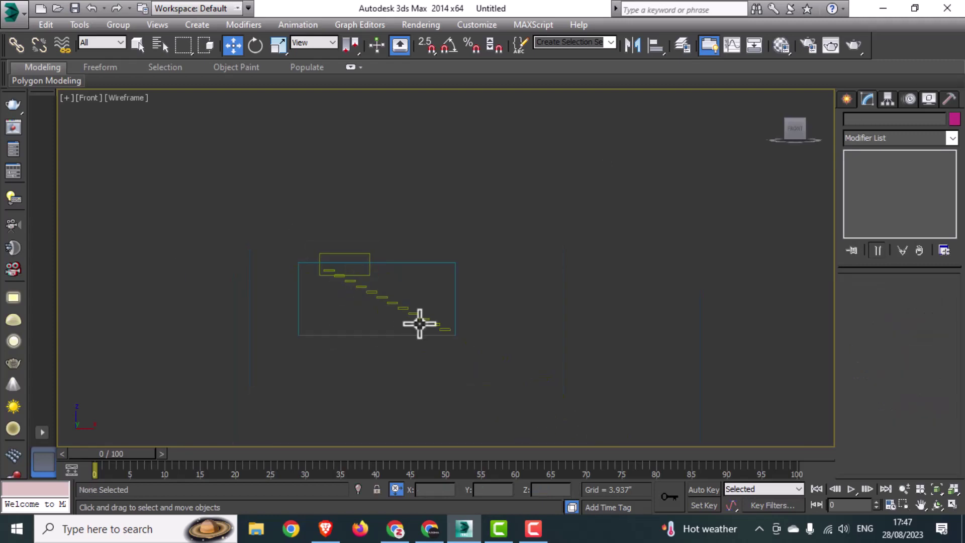
pyautogui.hotkey('alt', 'w')
pyautogui.click(647, 378)
pyautogui.keyDown('alt'); pyautogui.moveTo(588, 397); pyautogui.dragTo(560, 319, button='middle'); pyautogui.keyUp('alt')
pyautogui.scroll(4, 657, 381)
pyautogui.hotkey('alt', 'w')
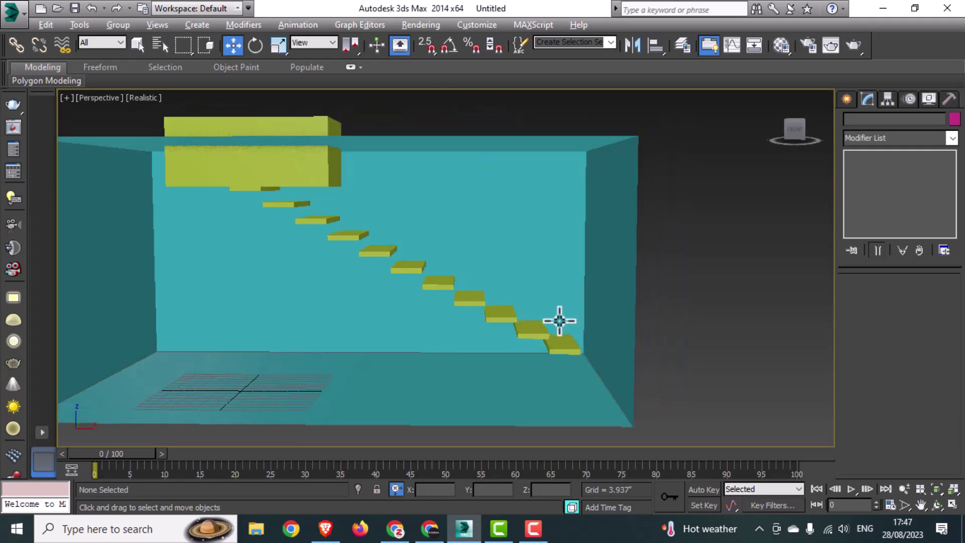
# In the Top view, shift the second tread along X until its edge meets the first tread.
pyautogui.hotkey('alt', 'w')
pyautogui.click(262, 217)
pyautogui.hotkey('alt', 'w')
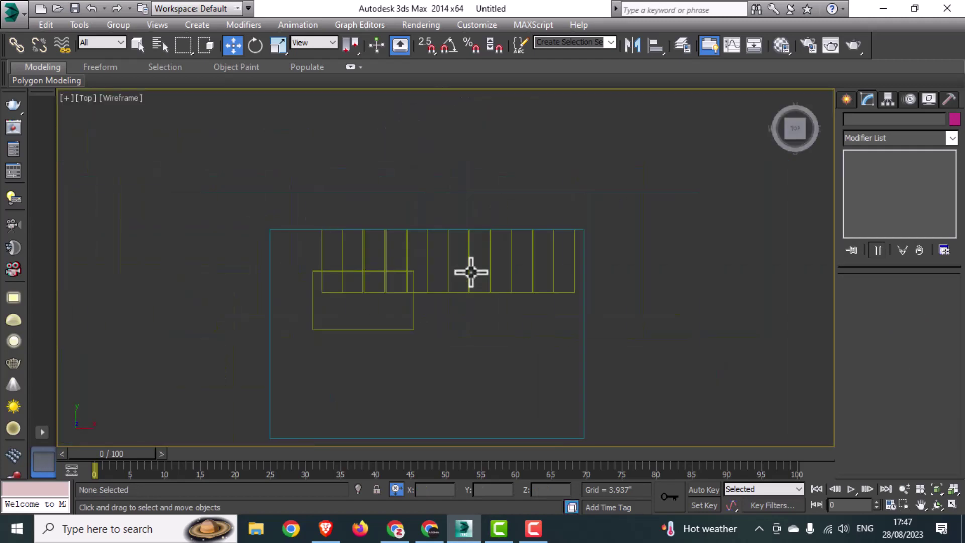
pyautogui.scroll(3, 553, 286)
pyautogui.scroll(3, 550, 292)
pyautogui.click(565, 289)
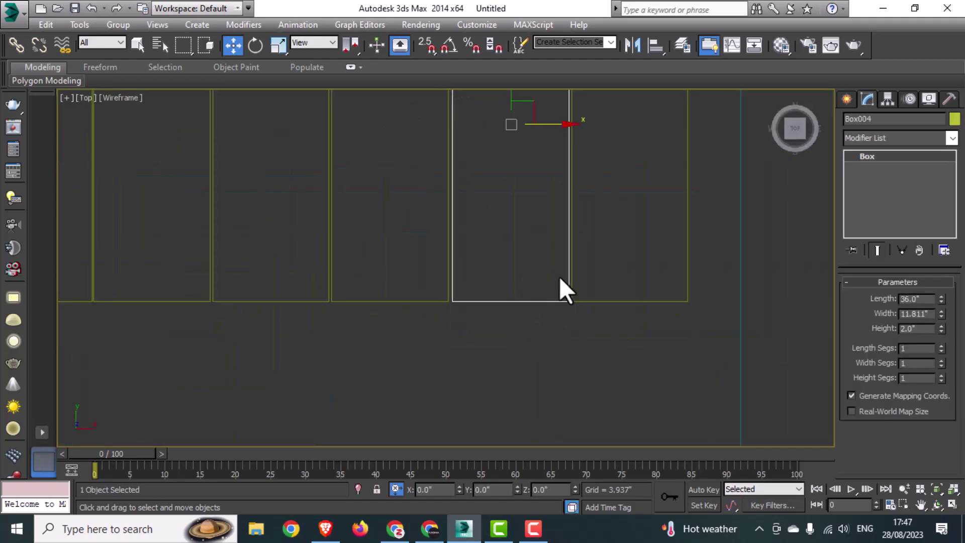
pyautogui.scroll(5, 529, 148)
pyautogui.moveTo(436, 230); pyautogui.dragTo(448, 229)
pyautogui.scroll(-3, 429, 253)
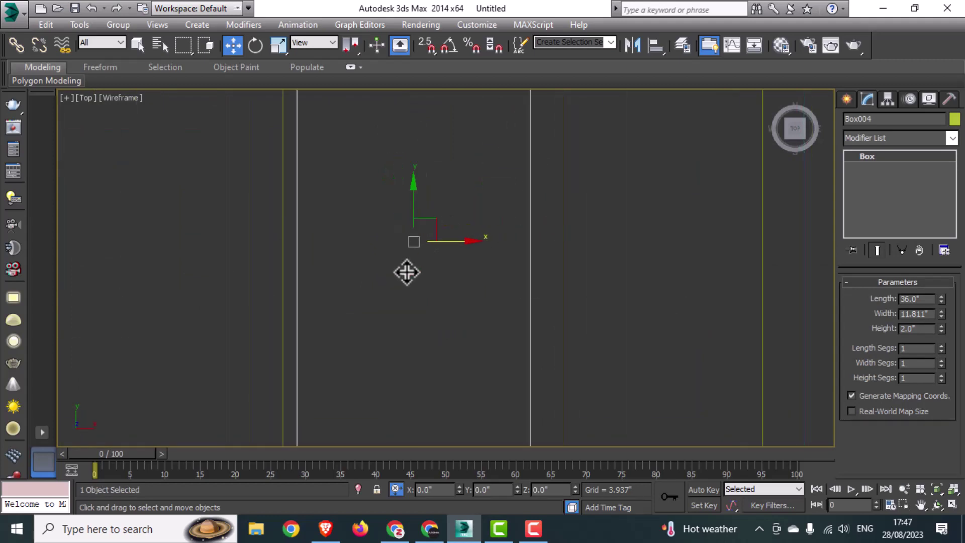
# Close the gaps at the third and fourth treads by shifting each along X against its lower neighbour.
pyautogui.moveTo(271, 266); pyautogui.dragTo(415, 311, button='middle')
pyautogui.scroll(4, 412, 252)
pyautogui.click(421, 248)
pyautogui.scroll(-2, 403, 245)
pyautogui.moveTo(300, 272); pyautogui.dragTo(321, 270)
pyautogui.scroll(-1, 316, 275)
pyautogui.moveTo(166, 275); pyautogui.dragTo(481, 291, button='middle')
pyautogui.scroll(1, 481, 291)
pyautogui.click(464, 292)
pyautogui.moveTo(350, 285); pyautogui.dragTo(377, 294)
# Shift the fifth and sixth treads along X so each edge touches the preceding tread.
pyautogui.scroll(-3, 374, 293)
pyautogui.moveTo(293, 292); pyautogui.dragTo(459, 284, button='middle')
pyautogui.scroll(3, 460, 285)
pyautogui.click(451, 285)
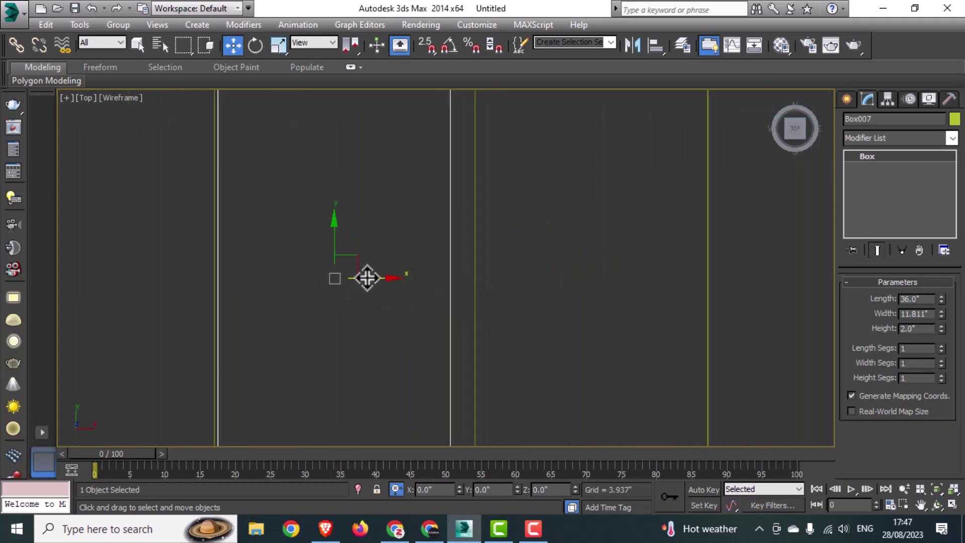
pyautogui.moveTo(367, 279); pyautogui.dragTo(392, 285)
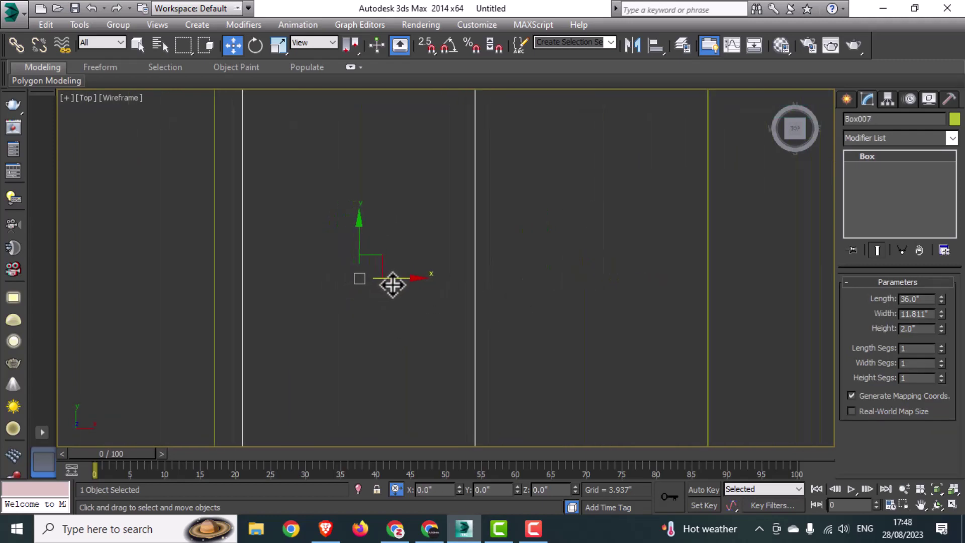
pyautogui.moveTo(206, 328); pyautogui.dragTo(387, 287, button='middle')
pyautogui.click(396, 286)
pyautogui.moveTo(332, 236); pyautogui.dragTo(360, 235)
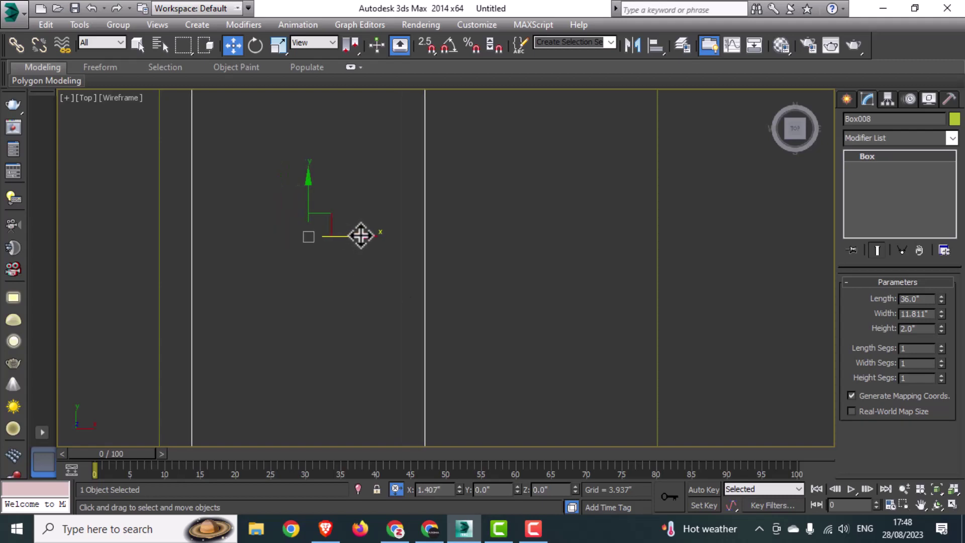
# Shift the seventh and eighth treads along X so each sits edge to edge with the preceding tread.
pyautogui.scroll(-2, 365, 241)
pyautogui.moveTo(262, 285); pyautogui.dragTo(422, 292, button='middle')
pyautogui.scroll(3, 421, 284)
pyautogui.click(422, 283)
pyautogui.moveTo(308, 193); pyautogui.dragTo(355, 194)
pyautogui.scroll(-3, 327, 245)
pyautogui.moveTo(197, 246); pyautogui.dragTo(391, 248, button='middle')
pyautogui.scroll(3, 412, 232)
pyautogui.click(397, 240)
pyautogui.moveTo(269, 209); pyautogui.dragTo(319, 215)
# Align the ninth and tenth treads along X, edge to edge with their lower neighbours.
pyautogui.scroll(-3, 289, 250)
pyautogui.moveTo(245, 258); pyautogui.dragTo(464, 252, button='middle')
pyautogui.scroll(2, 439, 242)
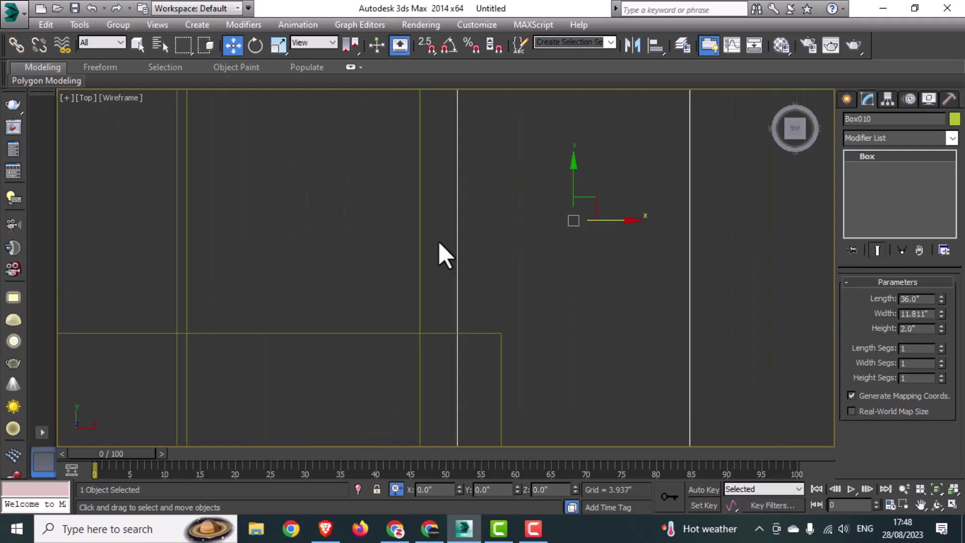
pyautogui.click(420, 240)
pyautogui.moveTo(352, 221); pyautogui.dragTo(390, 225)
pyautogui.scroll(-3, 272, 261)
pyautogui.moveTo(247, 266); pyautogui.dragTo(472, 264, button='middle')
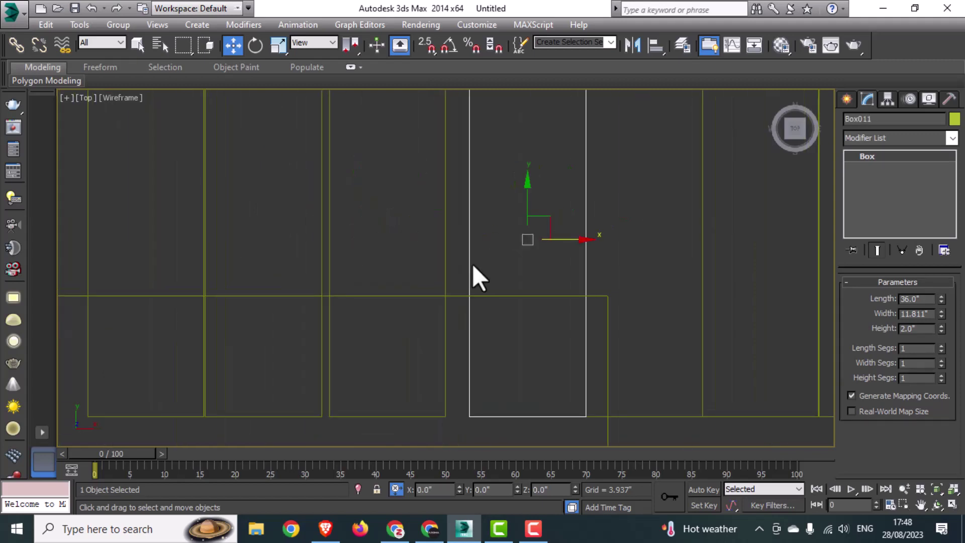
pyautogui.scroll(2, 449, 254)
pyautogui.click(446, 251)
pyautogui.moveTo(411, 233); pyautogui.dragTo(443, 254)
# Align the eleventh and twelfth treads along X, closing the remaining gaps at the upper end of the stair.
pyautogui.moveTo(295, 254); pyautogui.dragTo(525, 277, button='middle')
pyautogui.click(499, 281)
pyautogui.moveTo(461, 259); pyautogui.dragTo(502, 257)
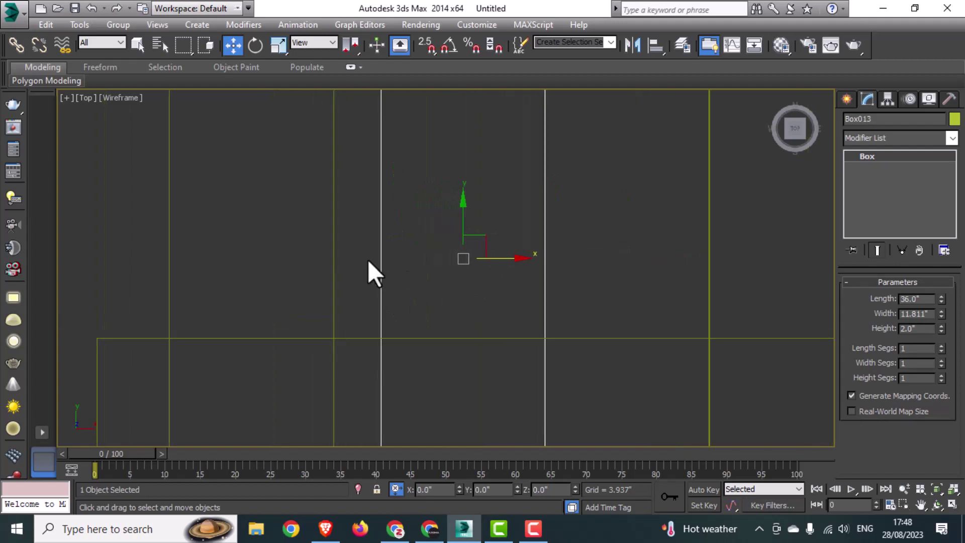
pyautogui.click(334, 264)
pyautogui.moveTo(316, 258); pyautogui.dragTo(355, 259)
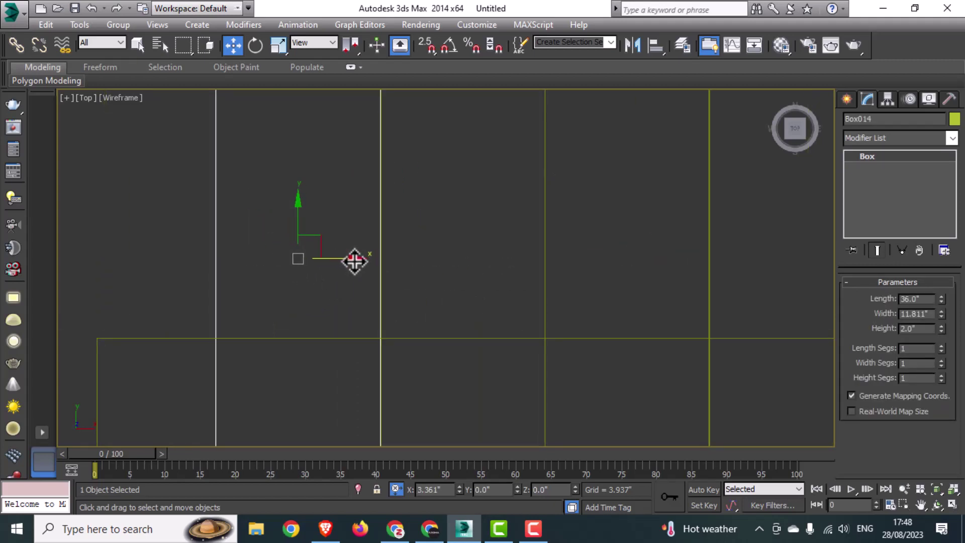
# Check the alignment of the treads in the Top view, the four-view layout and the Left view.
pyautogui.scroll(-4, 268, 318)
pyautogui.scroll(-3, 352, 342)
pyautogui.scroll(5, 517, 360)
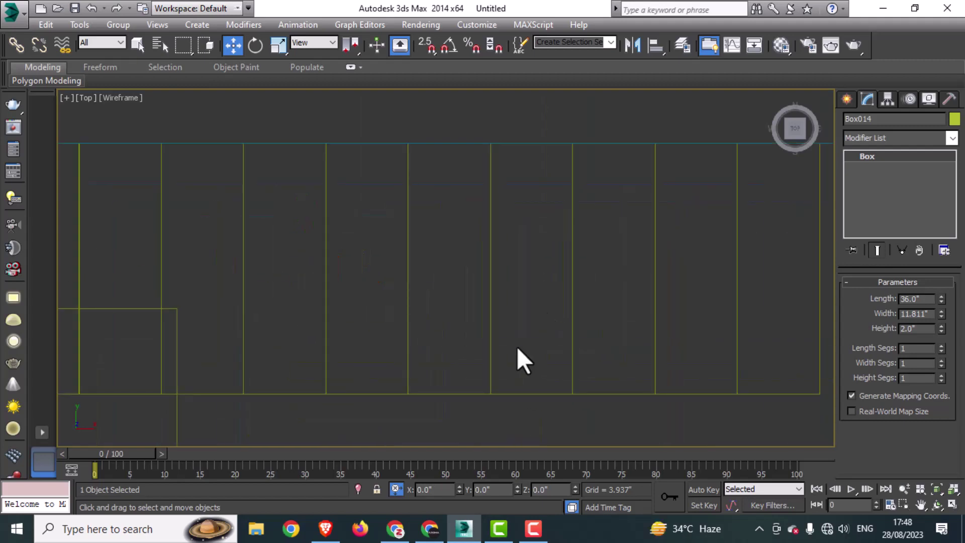
pyautogui.scroll(-7, 516, 360)
pyautogui.click(505, 396)
pyautogui.hotkey('alt', 'w')
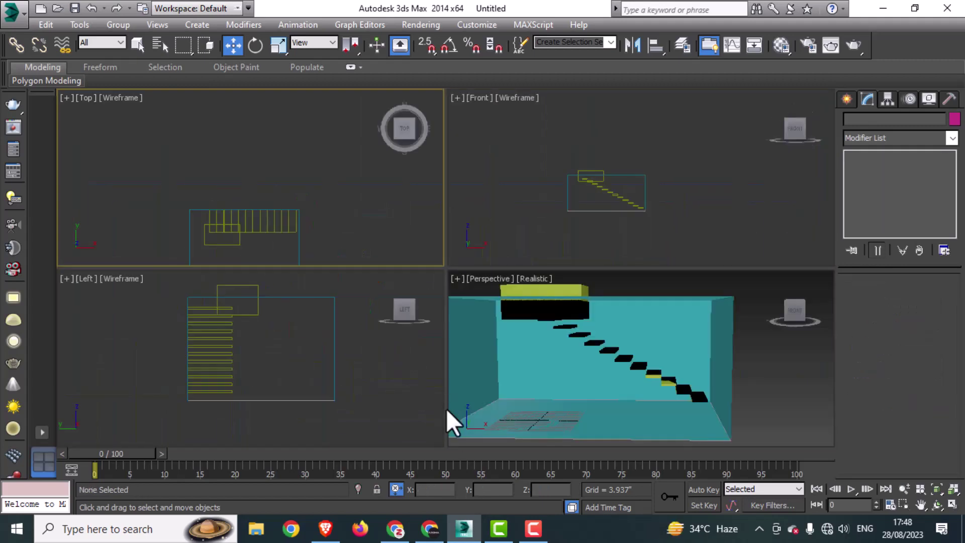
pyautogui.click(297, 379)
pyautogui.hotkey('alt', 'w')
pyautogui.hotkey('alt', 'w')
# In the Front view, select all the stair treads together and move them about 18.3 inches along X toward the left wall.
pyautogui.click(527, 251)
pyautogui.hotkey('alt', 'w')
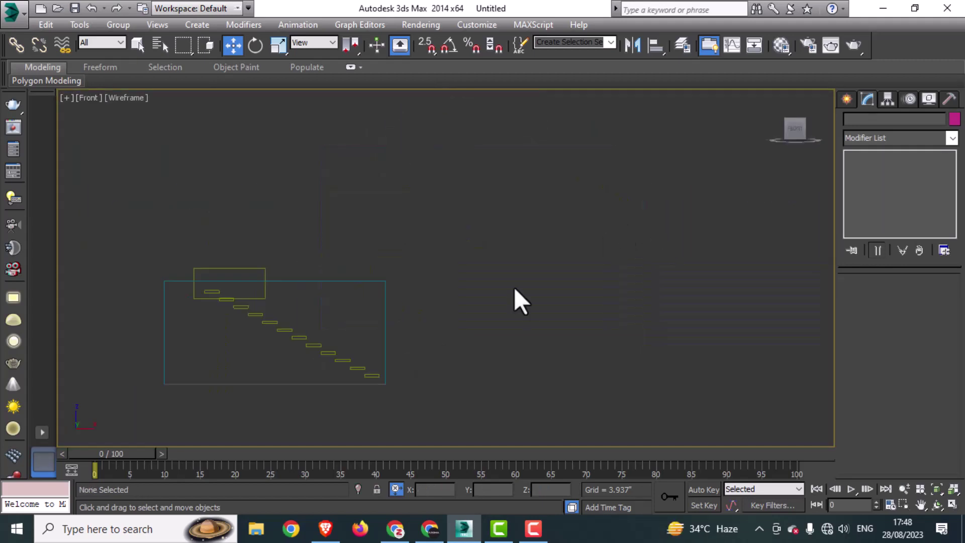
pyautogui.moveTo(230, 417); pyautogui.dragTo(231, 418)
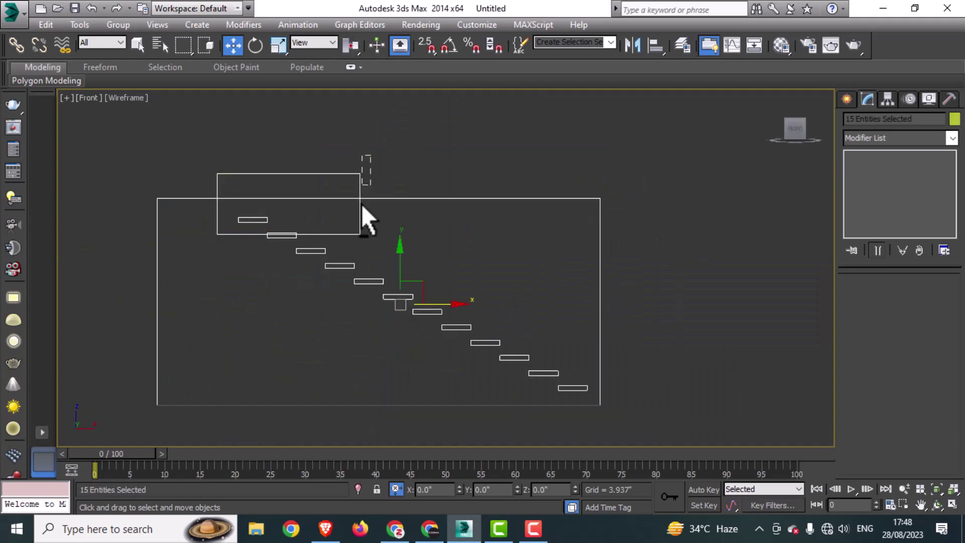
pyautogui.moveTo(466, 319); pyautogui.dragTo(412, 325)
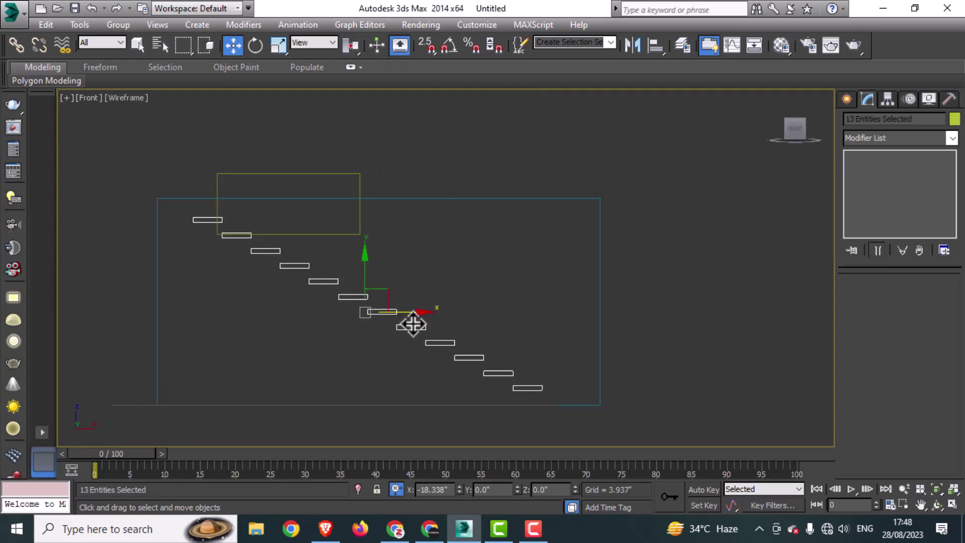
# In the Front view, move the large box above the treads along X to near the room's left wall.
pyautogui.moveTo(307, 339); pyautogui.dragTo(374, 296, button='middle')
pyautogui.moveTo(209, 393); pyautogui.dragTo(171, 321)
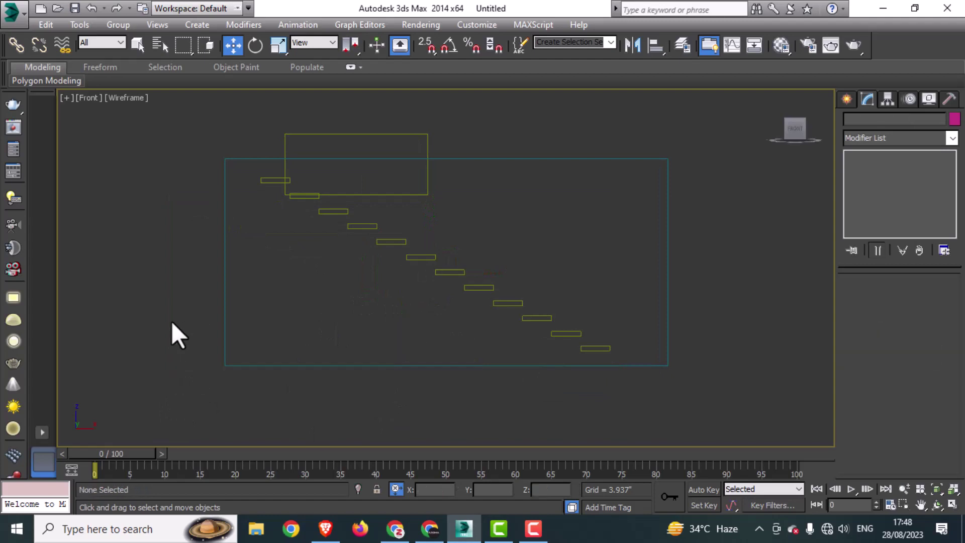
pyautogui.moveTo(420, 299); pyautogui.dragTo(410, 302, button='middle')
pyautogui.moveTo(397, 196); pyautogui.dragTo(353, 215)
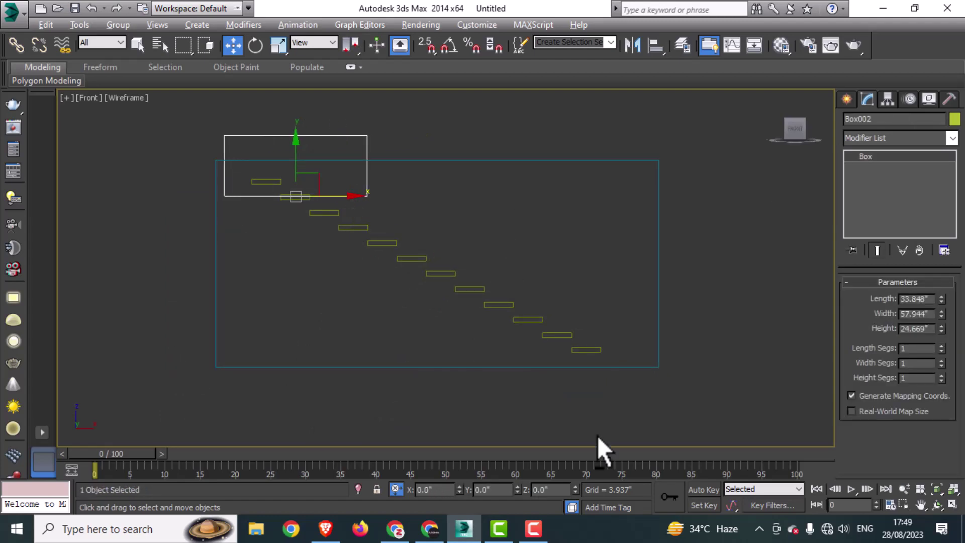
# Select the room box in the Perspective view and turn it into a Boolean compound object.
pyautogui.press('p')
pyautogui.keyDown('alt'); pyautogui.moveTo(576, 276); pyautogui.dragTo(483, 321, button='middle'); pyautogui.keyUp('alt')
pyautogui.scroll(-5, 471, 308)
pyautogui.click(487, 320)
pyautogui.click(847, 99)
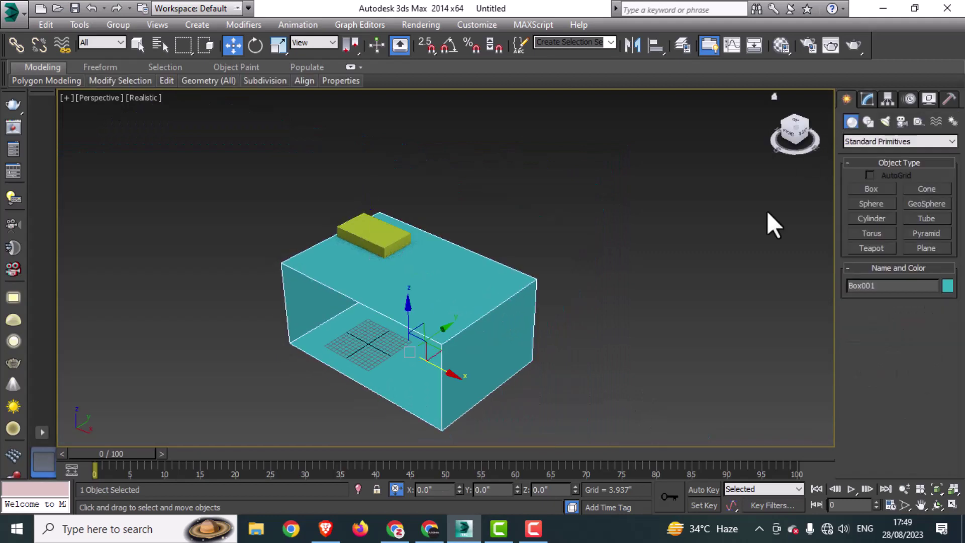
pyautogui.click(877, 141)
pyautogui.click(876, 173)
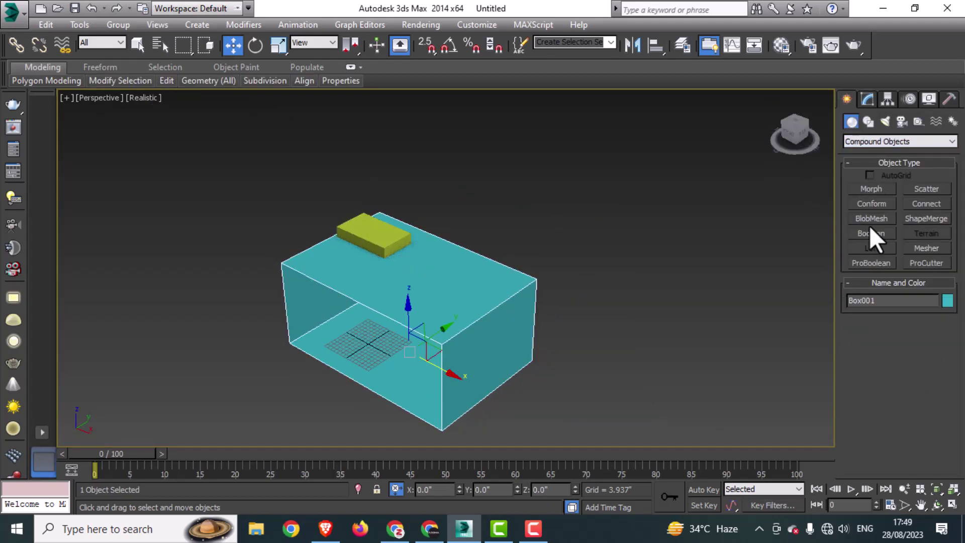
pyautogui.click(872, 233)
# Try the roof cut by picking the large box as operand B of the room's Boolean, and undo it.
pyautogui.click(897, 342)
pyautogui.click(388, 250)
pyautogui.press('w')
pyautogui.keyDown('alt'); pyautogui.moveTo(388, 250); pyautogui.dragTo(518, 327, button='middle'); pyautogui.keyUp('alt')
pyautogui.hotkey('alt', 'w')
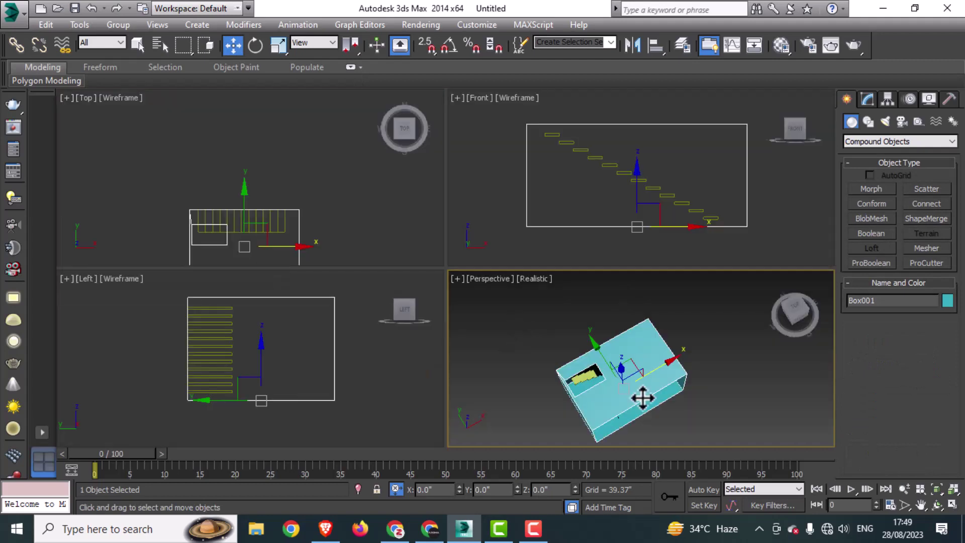
pyautogui.hotkey('ctrl', 'z')
# In the Top view, move the large box along Y until its rear edge meets the room's back wall.
pyautogui.click(582, 381)
pyautogui.rightClick(271, 247)
pyautogui.hotkey('alt', 'w')
pyautogui.scroll(3, 417, 385)
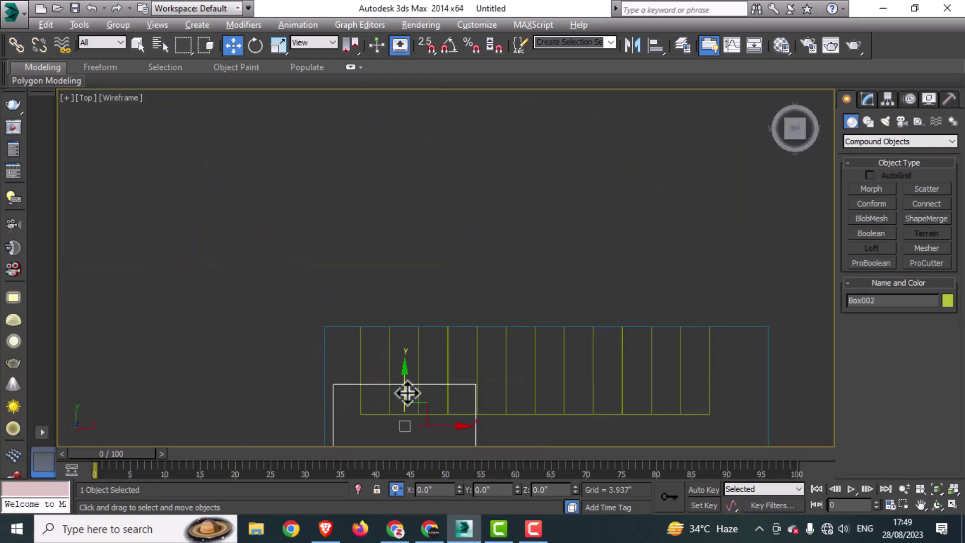
pyautogui.moveTo(407, 393); pyautogui.dragTo(429, 333)
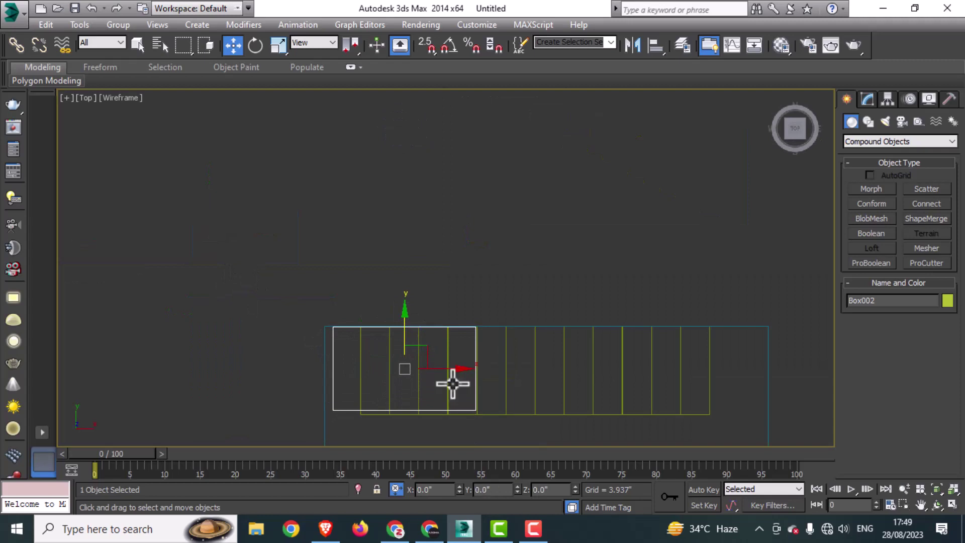
# Set the large box's length to 36.29 inches and shift it about -1.19 inches along Y to realign it with the back wall.
pyautogui.moveTo(452, 383); pyautogui.dragTo(430, 309, button='middle')
pyautogui.click(868, 99)
pyautogui.click(942, 297)
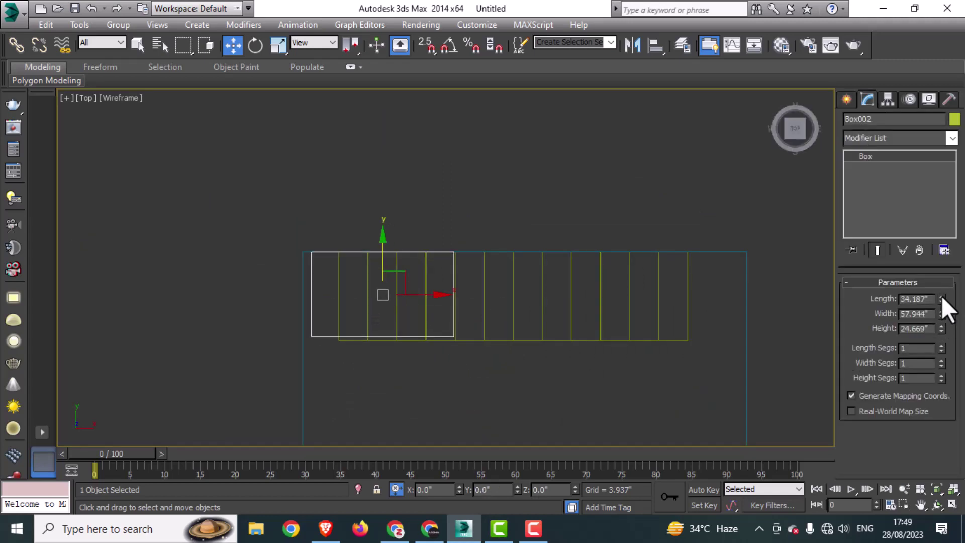
pyautogui.click(942, 295)
pyautogui.scroll(2, 361, 253)
pyautogui.moveTo(392, 262); pyautogui.dragTo(391, 266)
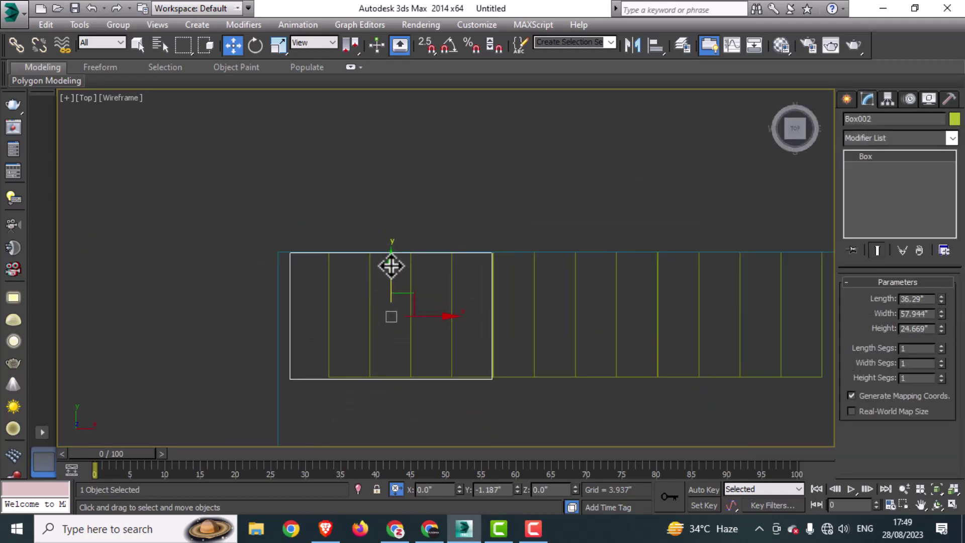
pyautogui.scroll(-3, 391, 267)
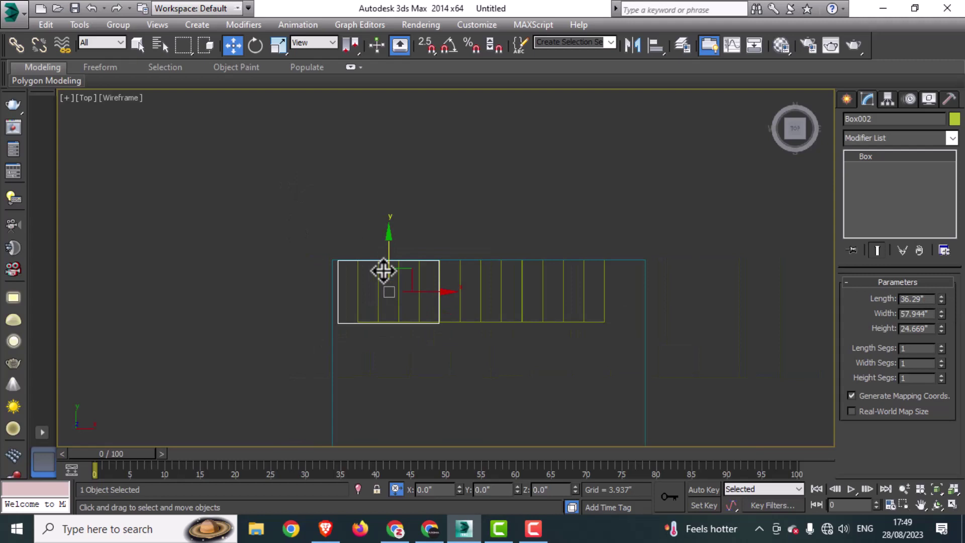
pyautogui.moveTo(376, 308); pyautogui.dragTo(353, 276, button='middle')
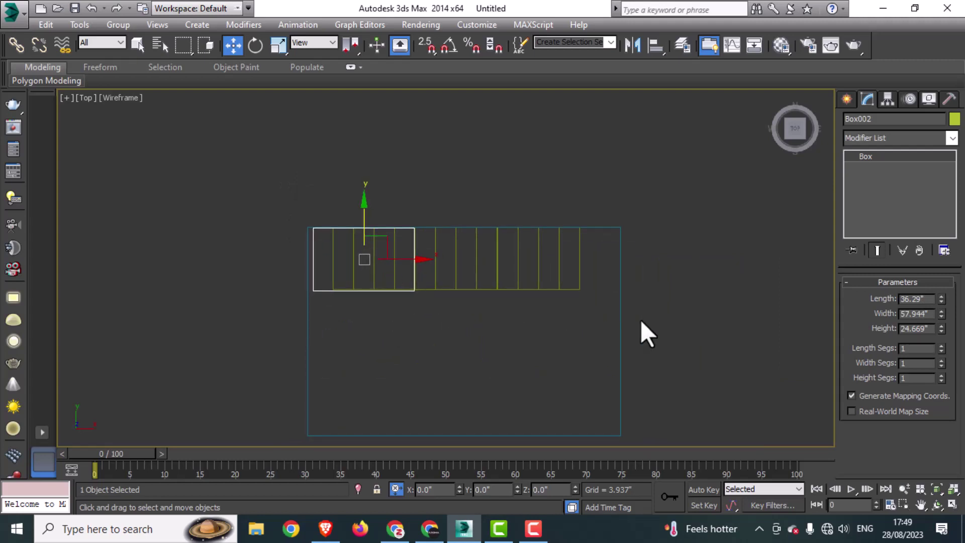
# Cut the stair opening in the roof by picking the large box as operand B of the room's Boolean.
pyautogui.hotkey('alt', 'w')
pyautogui.rightClick(641, 322)
pyautogui.hotkey('alt', 'w')
pyautogui.keyDown('alt'); pyautogui.moveTo(633, 361); pyautogui.dragTo(571, 349, button='middle'); pyautogui.keyUp('alt')
pyautogui.click(430, 306)
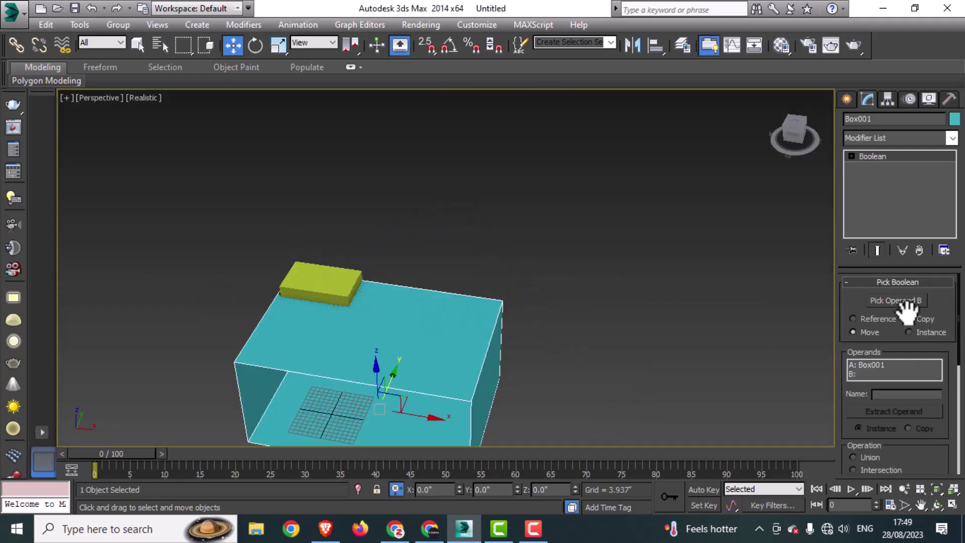
pyautogui.click(906, 303)
pyautogui.click(330, 283)
# Inspect the roof opening and the stair treads inside the room from several angles.
pyautogui.keyDown('alt'); pyautogui.moveTo(475, 347); pyautogui.dragTo(398, 282, button='middle'); pyautogui.keyUp('alt')
pyautogui.scroll(5, 394, 367)
pyautogui.moveTo(394, 366); pyautogui.dragTo(477, 309, button='middle')
pyautogui.keyDown('alt'); pyautogui.moveTo(625, 405); pyautogui.dragTo(597, 390, button='middle'); pyautogui.keyUp('alt')
pyautogui.scroll(-5, 475, 356)
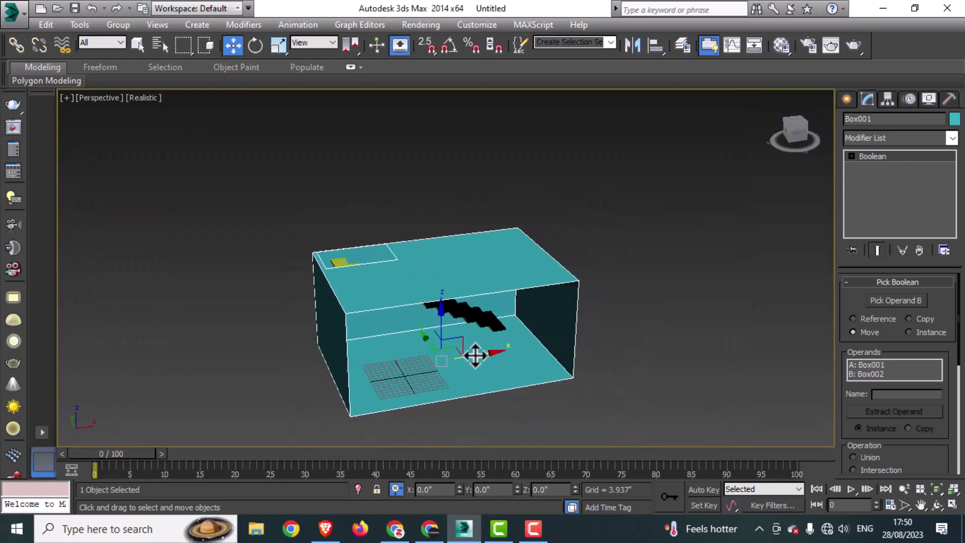
pyautogui.keyDown('alt'); pyautogui.moveTo(475, 356); pyautogui.dragTo(420, 344, button='middle'); pyautogui.keyUp('alt')
pyautogui.scroll(5, 466, 330)
# In the Front view, draw a spline rectangle about 84 inches long and 149 inches wide around the stair treads.
pyautogui.hotkey('alt', 'w')
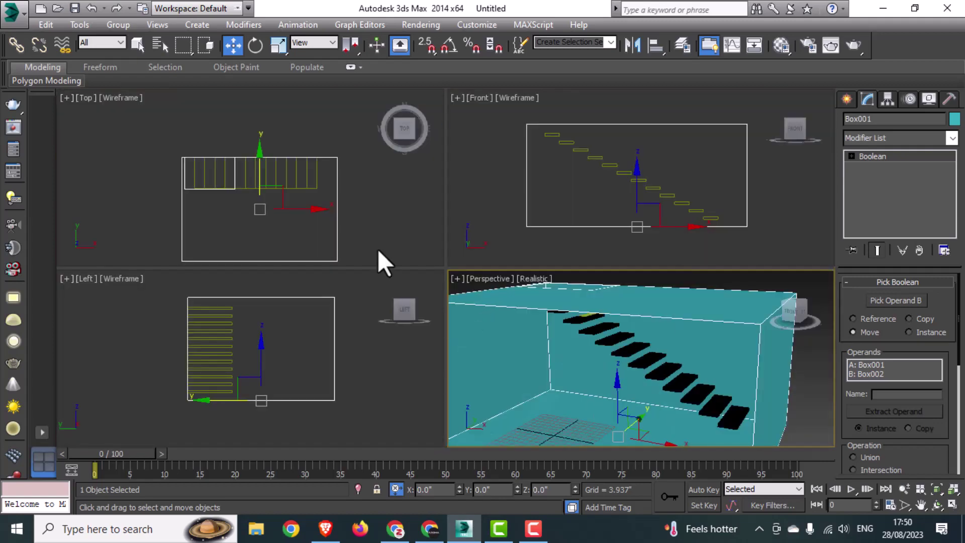
pyautogui.rightClick(378, 249)
pyautogui.rightClick(658, 152)
pyautogui.hotkey('alt', 'w')
pyautogui.click(708, 216)
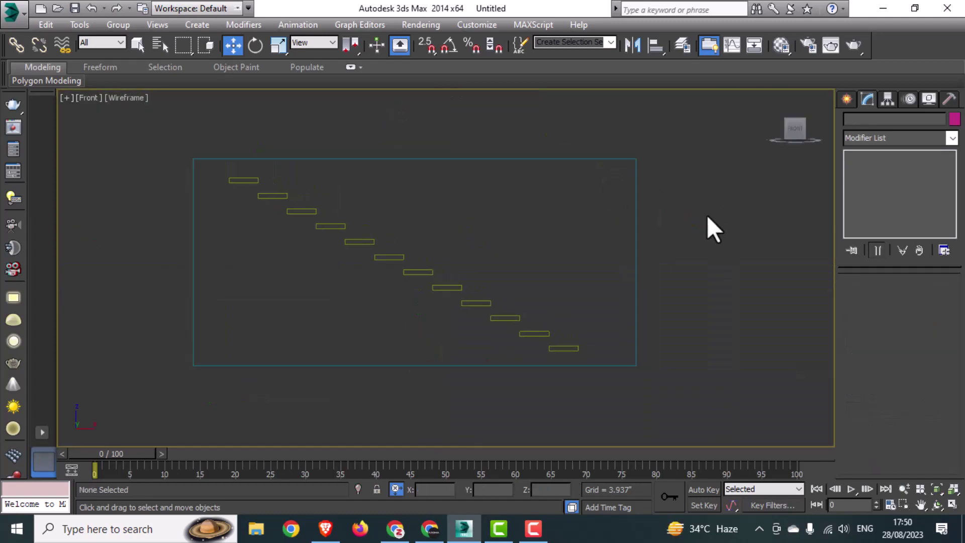
pyautogui.click(847, 99)
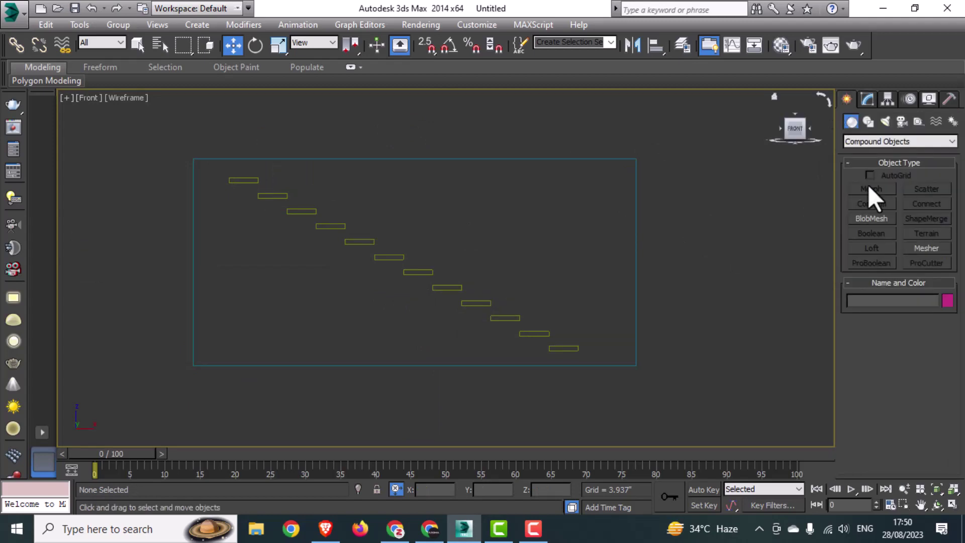
pyautogui.click(868, 121)
pyautogui.click(920, 200)
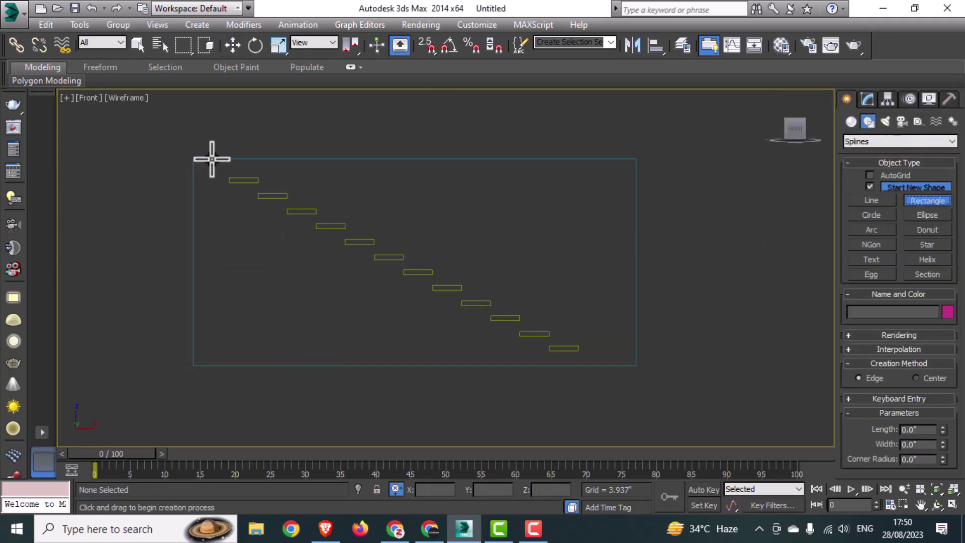
pyautogui.moveTo(212, 159); pyautogui.dragTo(578, 366)
pyautogui.press('w')
# Apply an Edit Spline modifier to the rectangle and enter vertex editing.
pyautogui.click(867, 99)
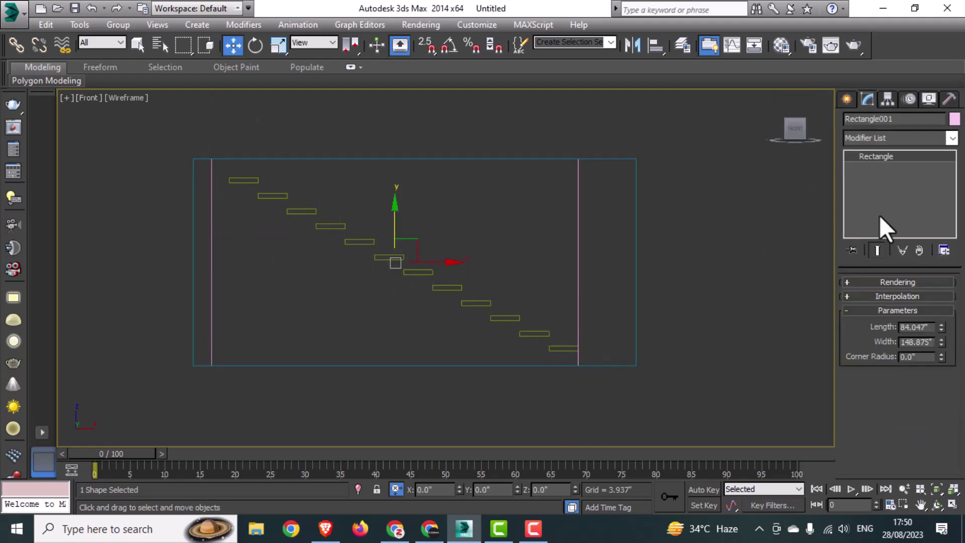
pyautogui.click(872, 140)
pyautogui.press('e')
pyautogui.click(866, 200)
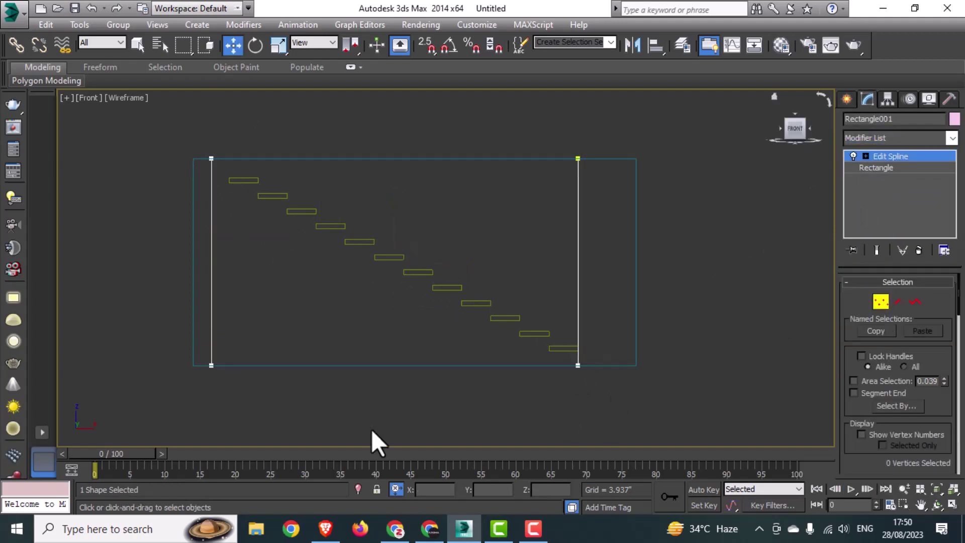
# Raise the rectangle's lower-left vertex toward the upper treads and convert all four vertices to Corner type.
pyautogui.moveTo(224, 355); pyautogui.dragTo(225, 204)
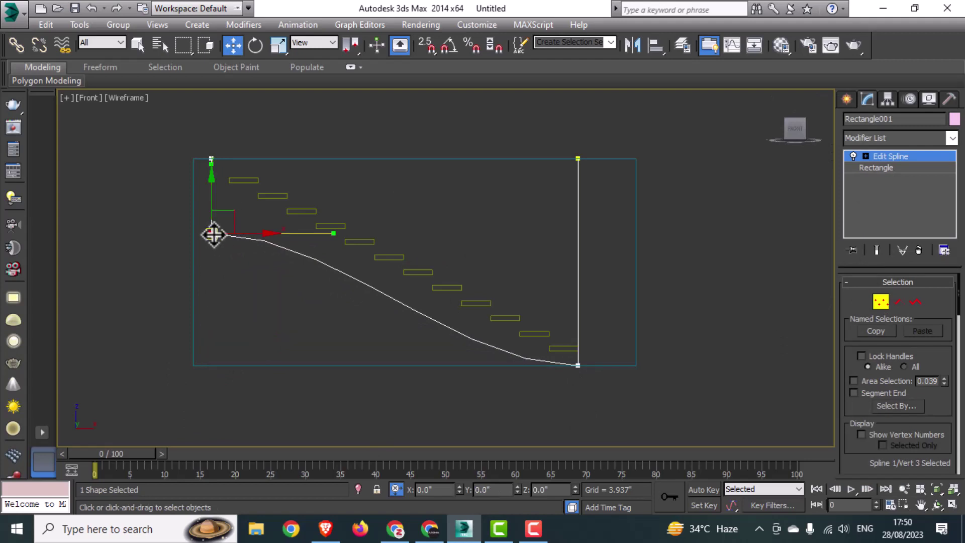
pyautogui.rightClick(214, 234)
pyautogui.click(190, 146)
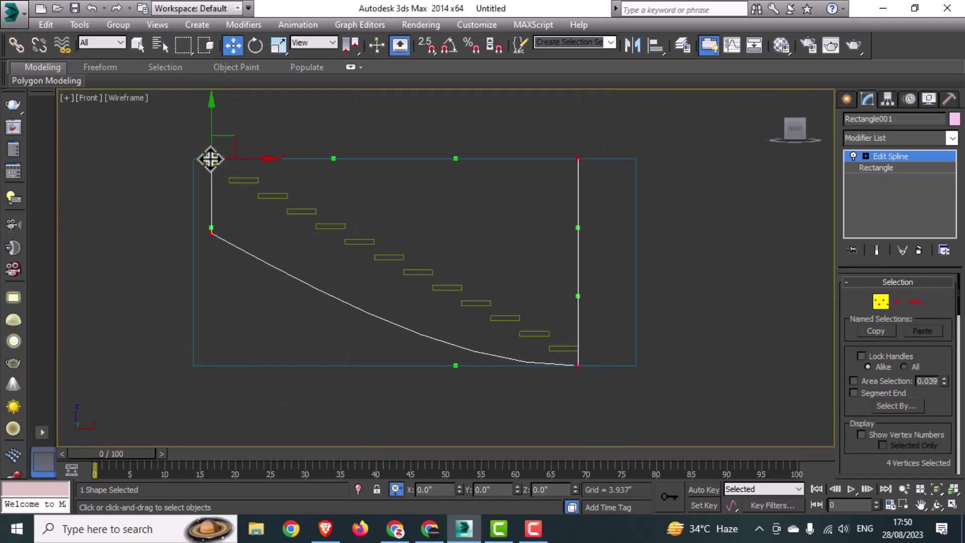
pyautogui.rightClick(210, 159)
pyautogui.click(174, 90)
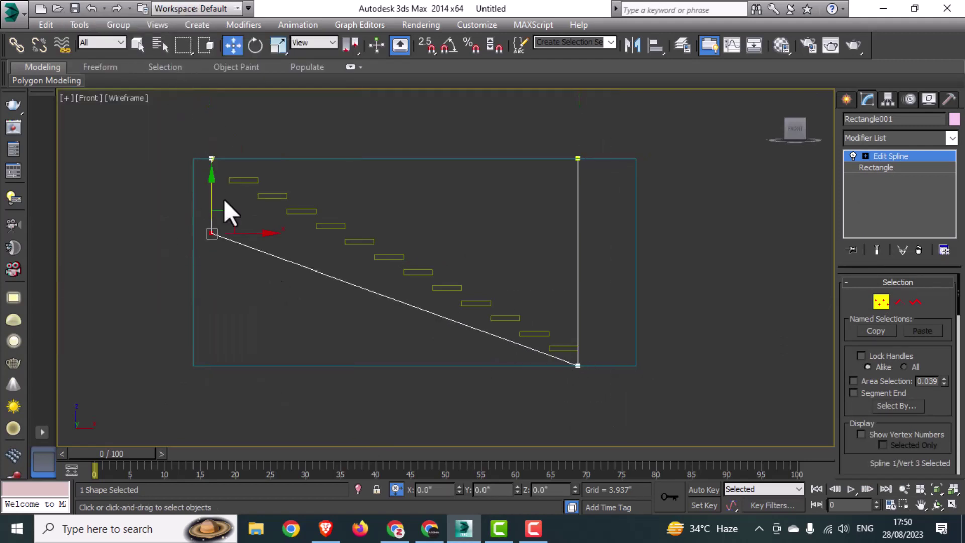
# Shape the outline into a band parallel to the stair: raise the lower-left vertex, lower the upper-right one, and raise the upper-left one about 24.4 inches.
pyautogui.moveTo(224, 200); pyautogui.dragTo(221, 147)
pyautogui.moveTo(579, 115); pyautogui.dragTo(575, 237)
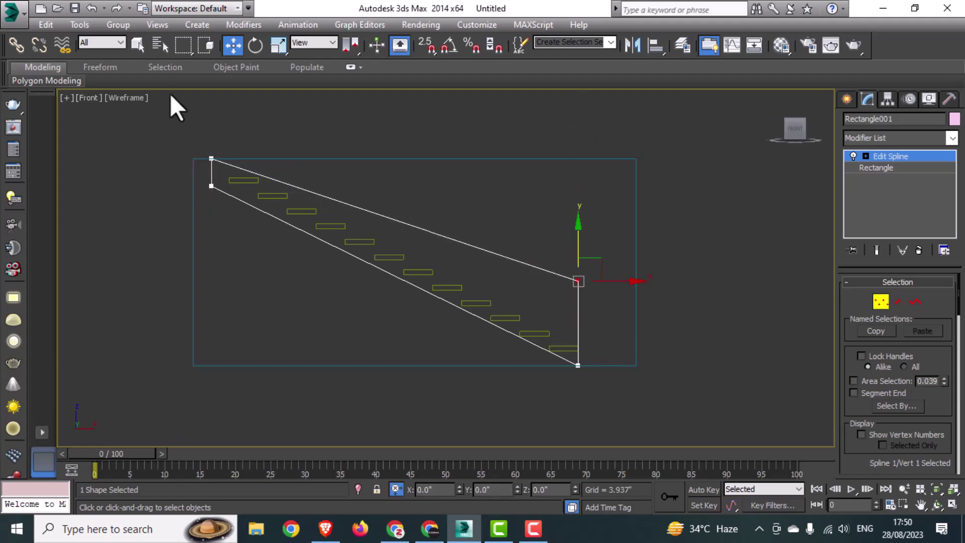
pyautogui.moveTo(171, 96); pyautogui.dragTo(256, 167)
pyautogui.moveTo(259, 157); pyautogui.dragTo(258, 231, button='middle')
pyautogui.moveTo(211, 202); pyautogui.dragTo(218, 143)
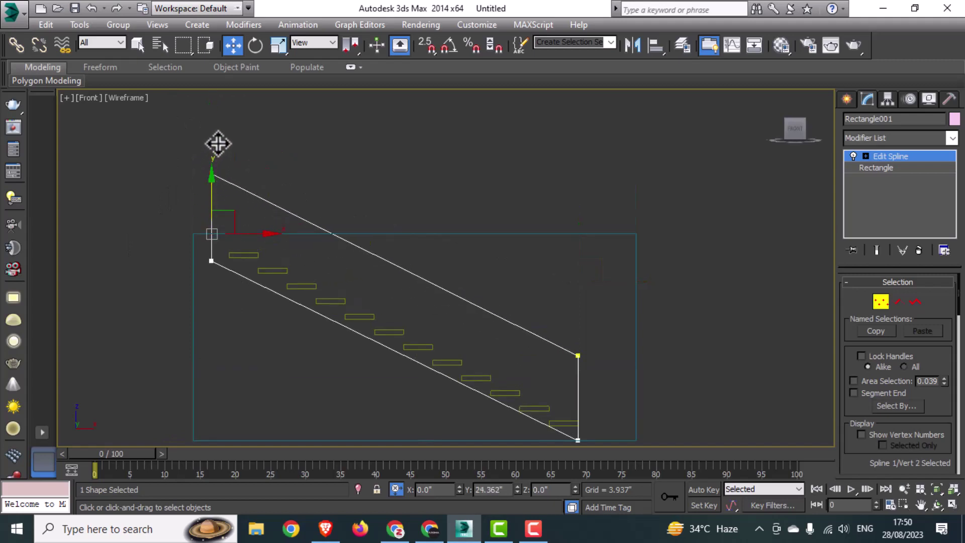
# Select the outline's lower sloping segment and divide it with one new vertex at its midpoint.
pyautogui.moveTo(689, 388); pyautogui.dragTo(638, 319, button='middle')
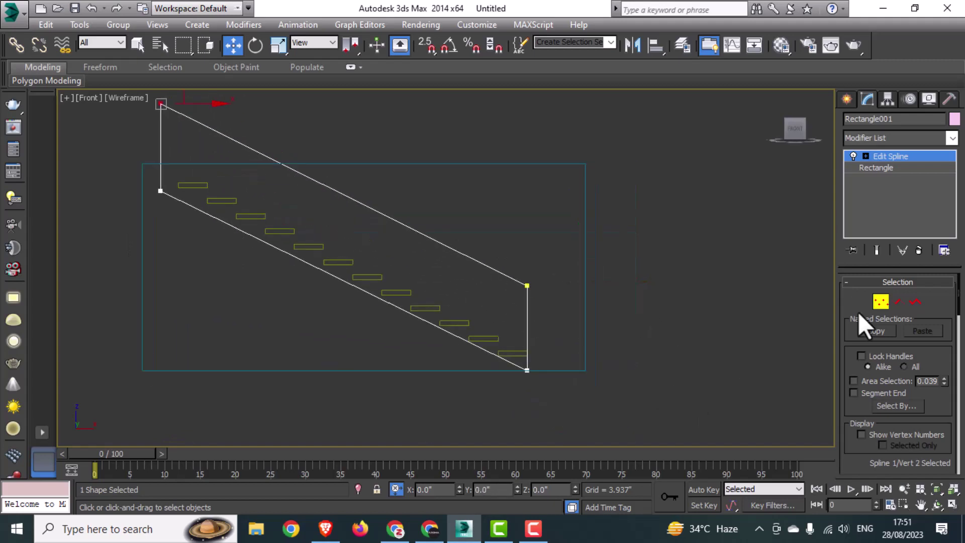
pyautogui.scroll(-6, 915, 357)
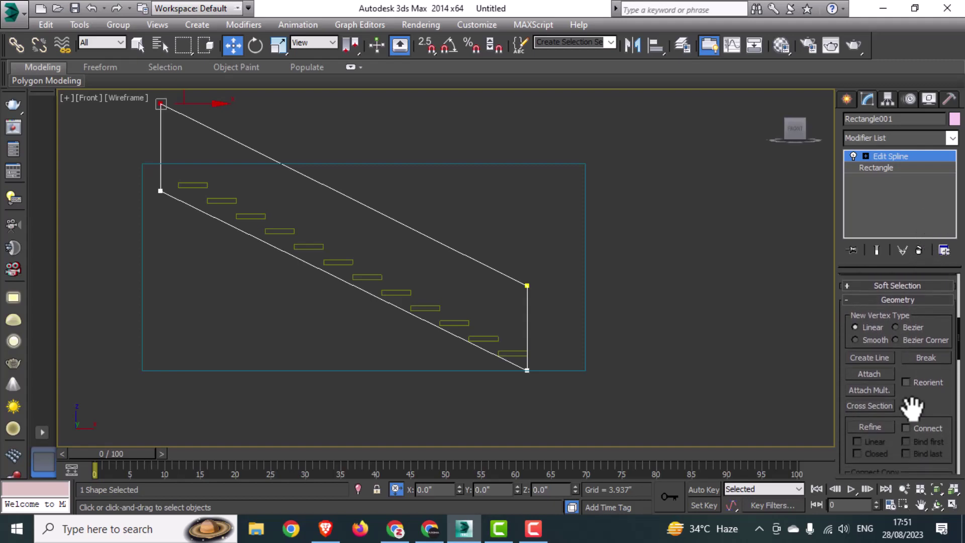
pyautogui.scroll(-8, 907, 422)
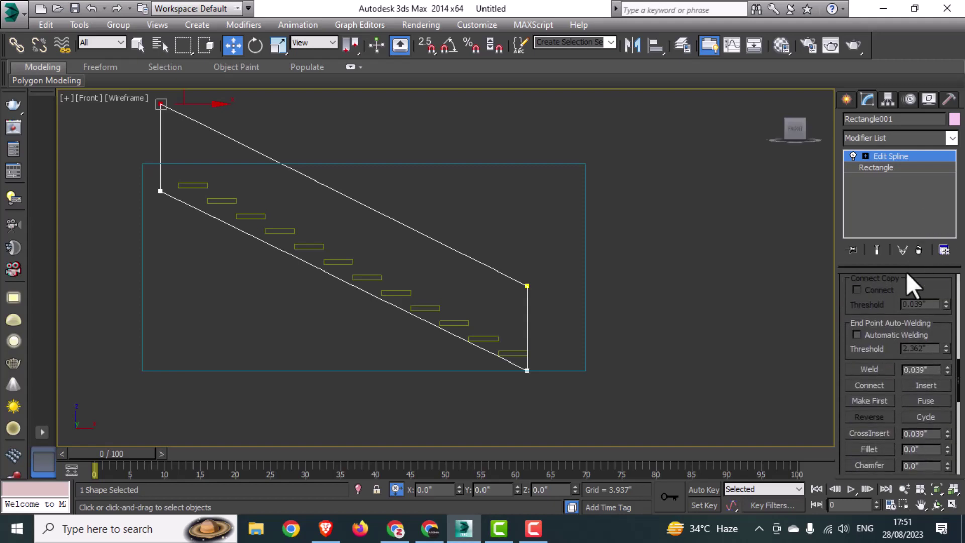
pyautogui.scroll(5, 892, 405)
pyautogui.click(865, 156)
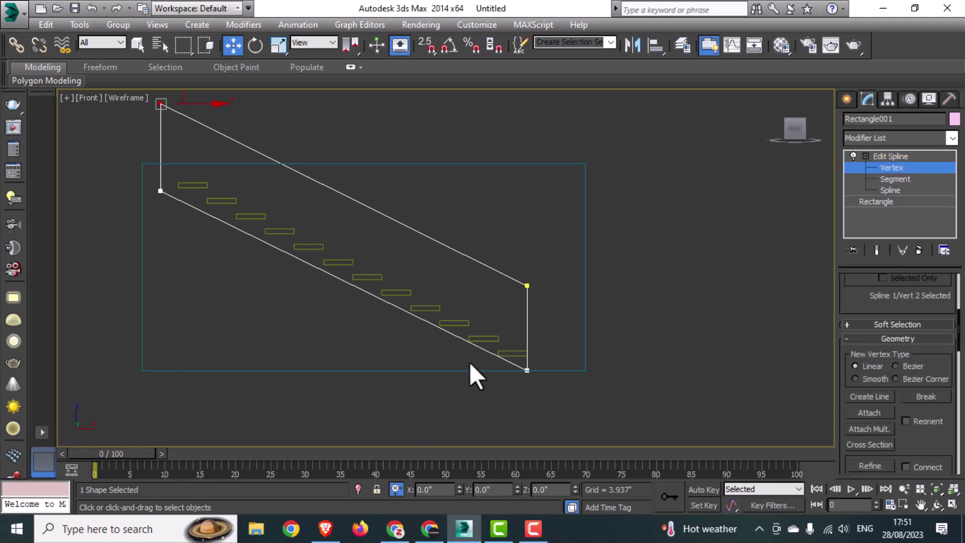
pyautogui.click(895, 179)
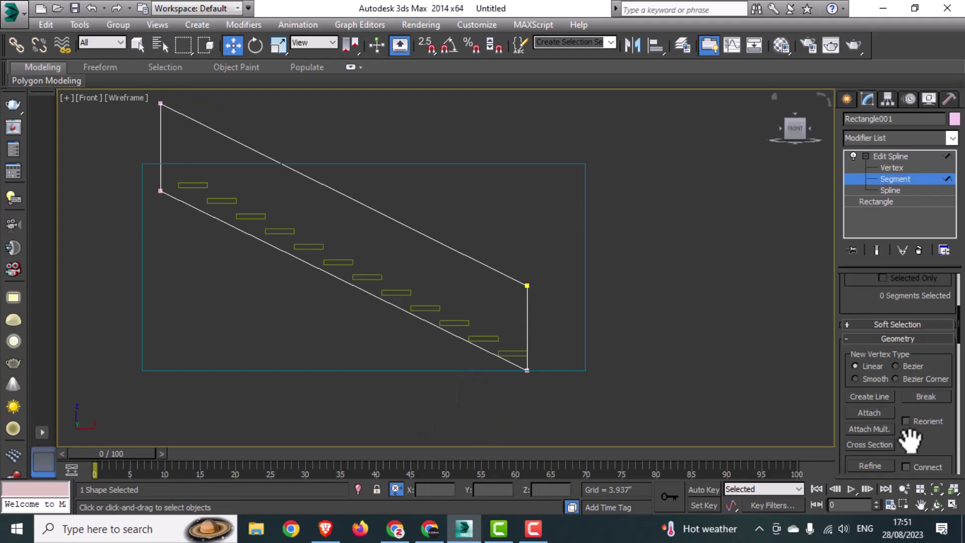
pyautogui.scroll(2, 909, 440)
pyautogui.click(491, 355)
pyautogui.moveTo(934, 339); pyautogui.dragTo(929, 374)
pyautogui.scroll(-10, 928, 376)
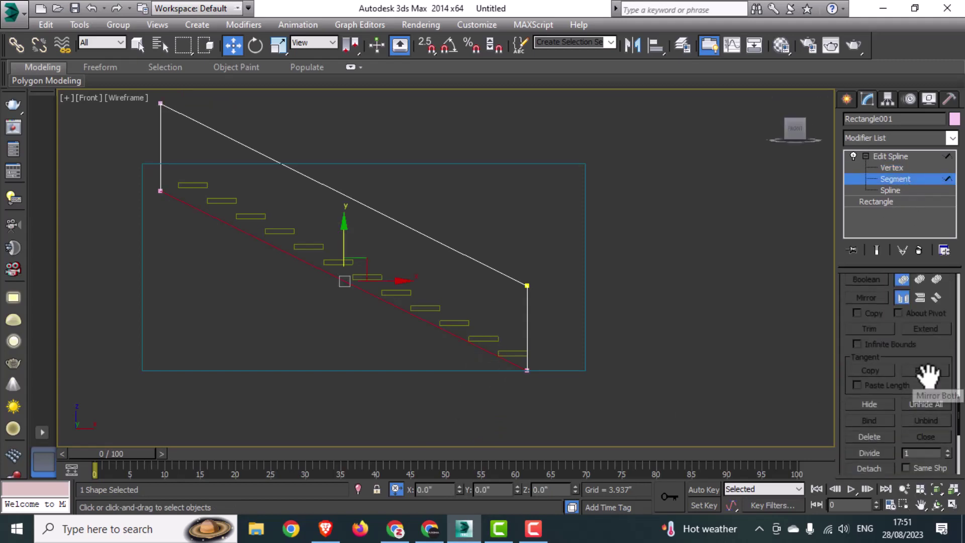
pyautogui.click(948, 387)
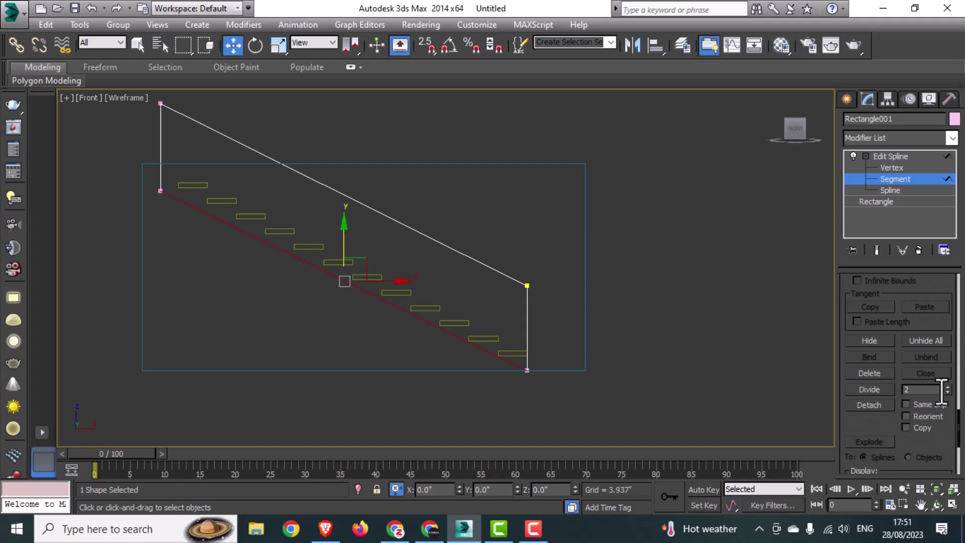
pyautogui.click(876, 393)
# Convert the new midpoint vertex to Corner type and move it onto the floor line directly below the left edge of the lowest tread.
pyautogui.click(888, 169)
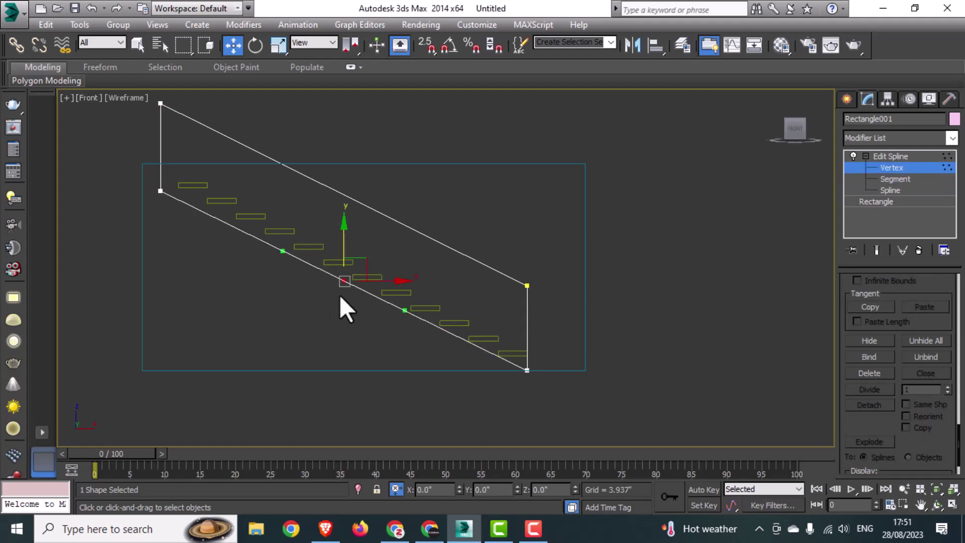
pyautogui.moveTo(346, 284); pyautogui.dragTo(456, 340)
pyautogui.hotkey('ctrl', 'z')
pyautogui.rightClick(340, 278)
pyautogui.click(317, 192)
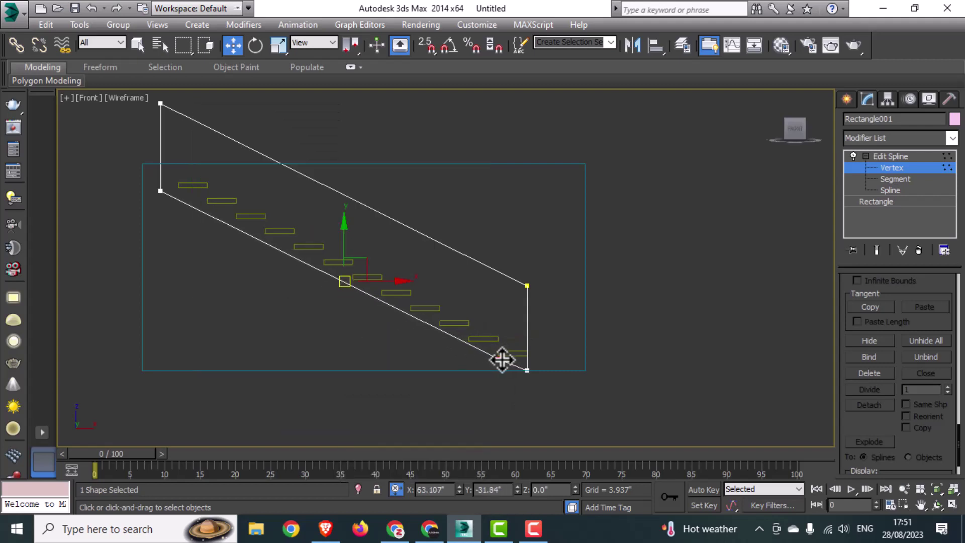
pyautogui.click(503, 360)
pyautogui.scroll(5, 504, 361)
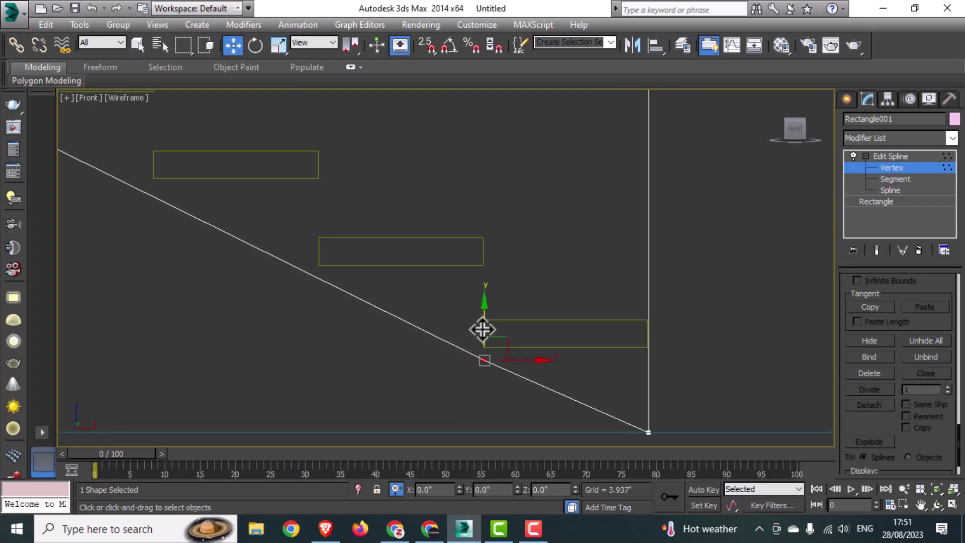
pyautogui.moveTo(482, 329); pyautogui.dragTo(498, 397)
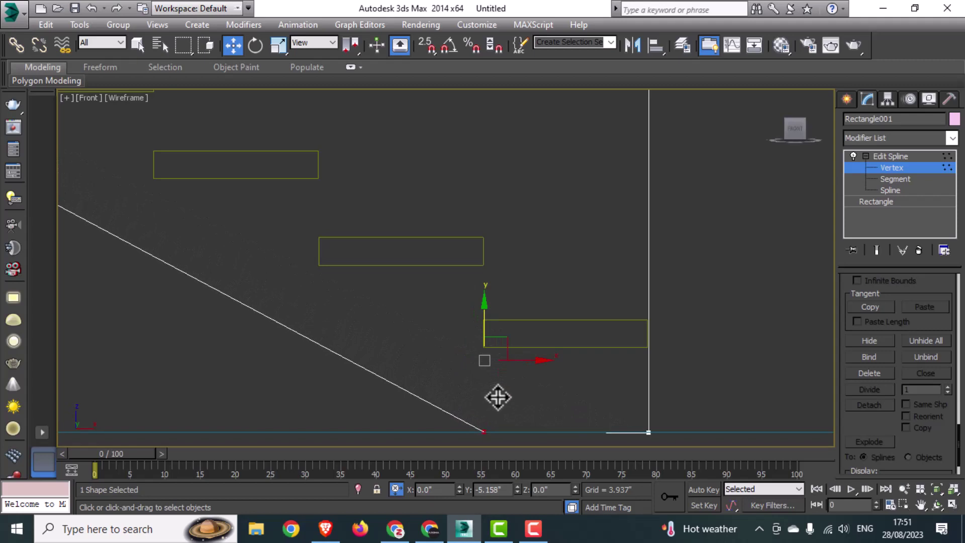
# Finish vertex editing on the stair outline and show it against the treads in the perspective view.
pyautogui.scroll(-6, 497, 397)
pyautogui.moveTo(494, 362); pyautogui.dragTo(568, 347, button='middle')
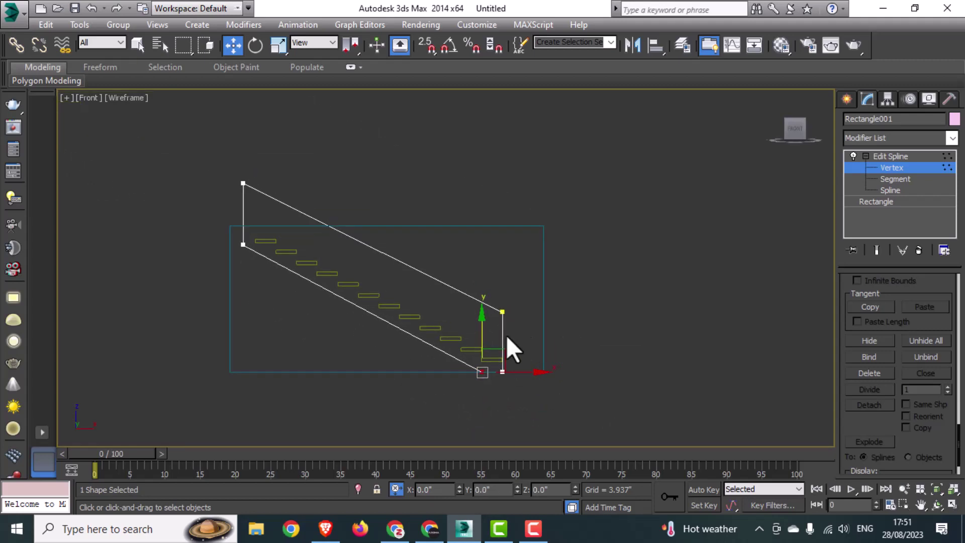
pyautogui.press('1')
pyautogui.hotkey('alt', 'w')
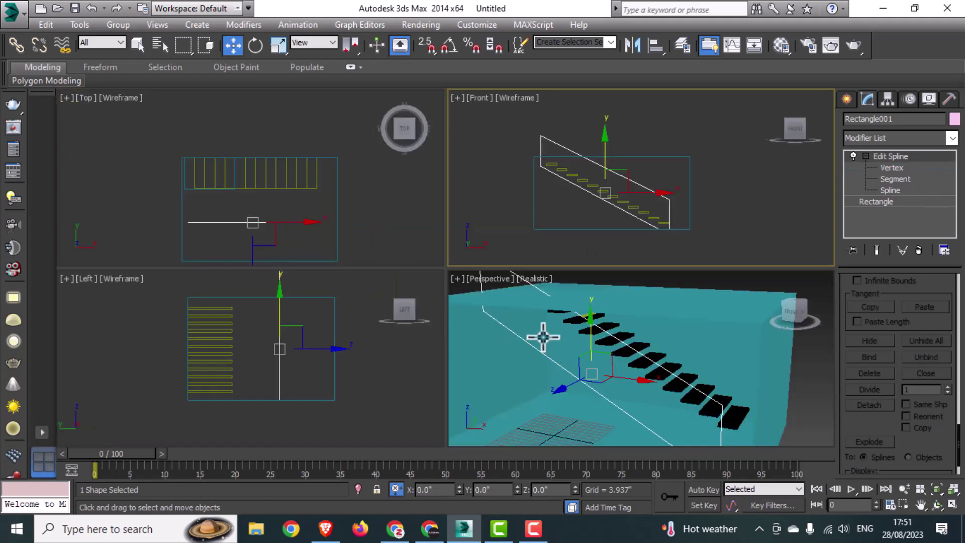
pyautogui.hotkey('alt', 'w')
pyautogui.press('1')
pyautogui.scroll(3, 524, 310)
pyautogui.moveTo(497, 288); pyautogui.dragTo(497, 298)
pyautogui.click(900, 167)
pyautogui.hotkey('alt', 'w')
pyautogui.middleClick(581, 355)
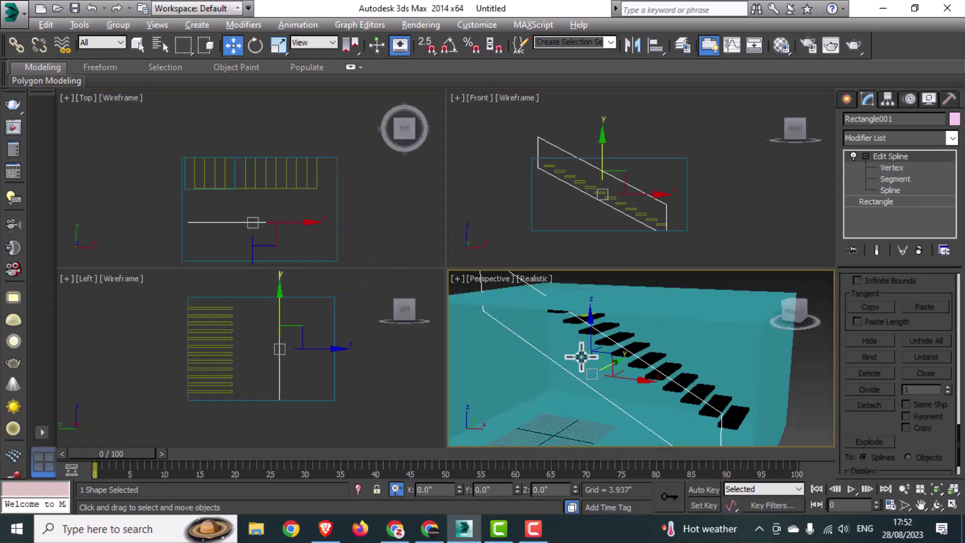
pyautogui.hotkey('alt', 'w')
pyautogui.scroll(-2, 538, 368)
# Extrude the stair outline 12 mm and enable generated mapping coordinates.
pyautogui.click(885, 137)
pyautogui.press('e')
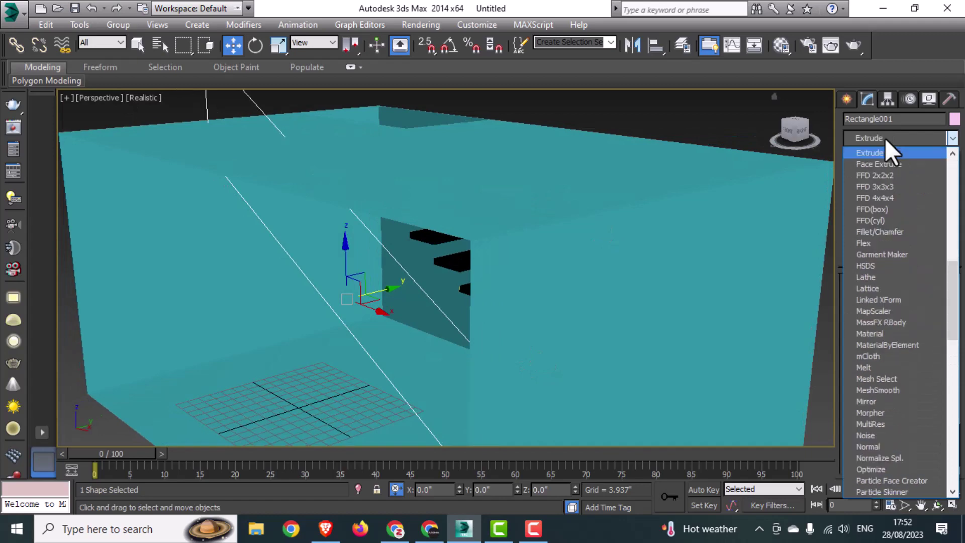
pyautogui.click(885, 151)
pyautogui.doubleClick(900, 302)
pyautogui.write('0.472')
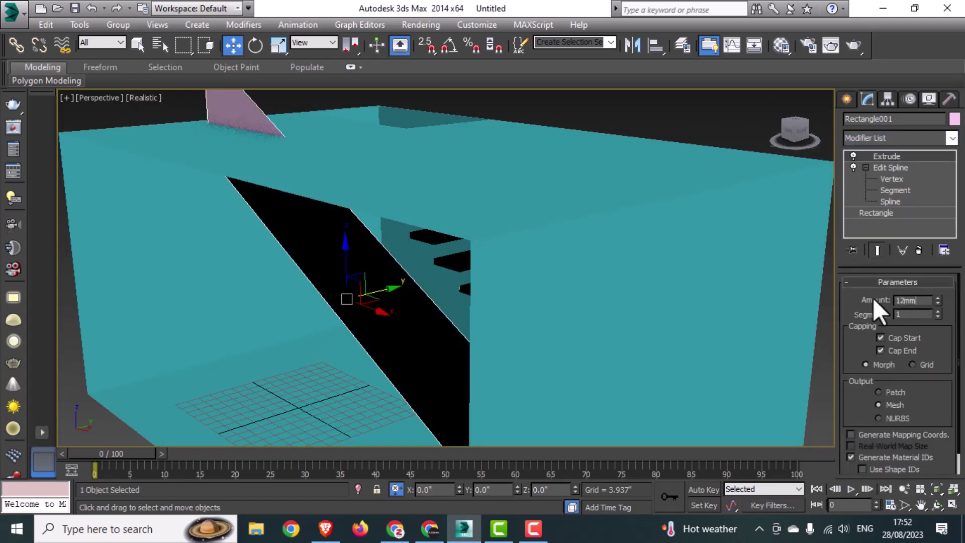
pyautogui.press('Return')
pyautogui.click(888, 436)
# Move the extruded side panel in plan until it sits against the open ends of the treads, and check it in perspective.
pyautogui.hotkey('alt', 'w')
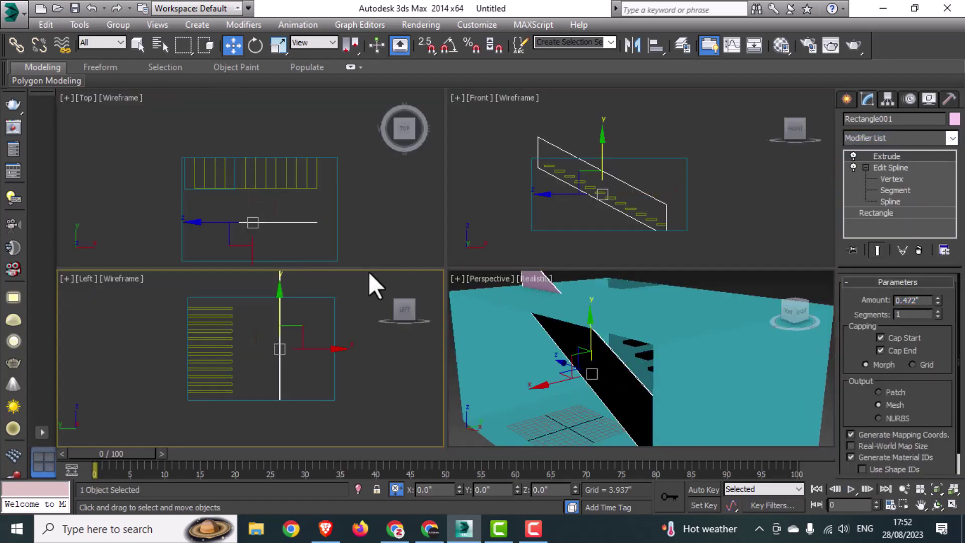
pyautogui.middleClick(377, 252)
pyautogui.hotkey('alt', 'w')
pyautogui.moveTo(494, 345); pyautogui.dragTo(520, 217)
pyautogui.scroll(4, 412, 222)
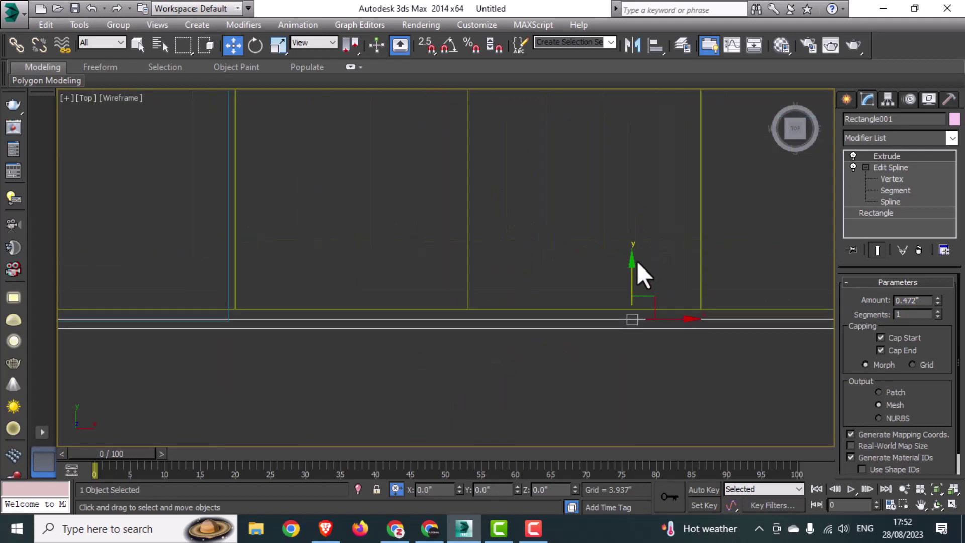
pyautogui.hotkey('alt', 'w')
pyautogui.middleClick(683, 383)
pyautogui.hotkey('alt', 'w')
pyautogui.press('z')
pyautogui.keyDown('alt'); pyautogui.moveTo(683, 383); pyautogui.dragTo(643, 378, button='middle'); pyautogui.keyUp('alt')
pyautogui.hotkey('alt', 'w')
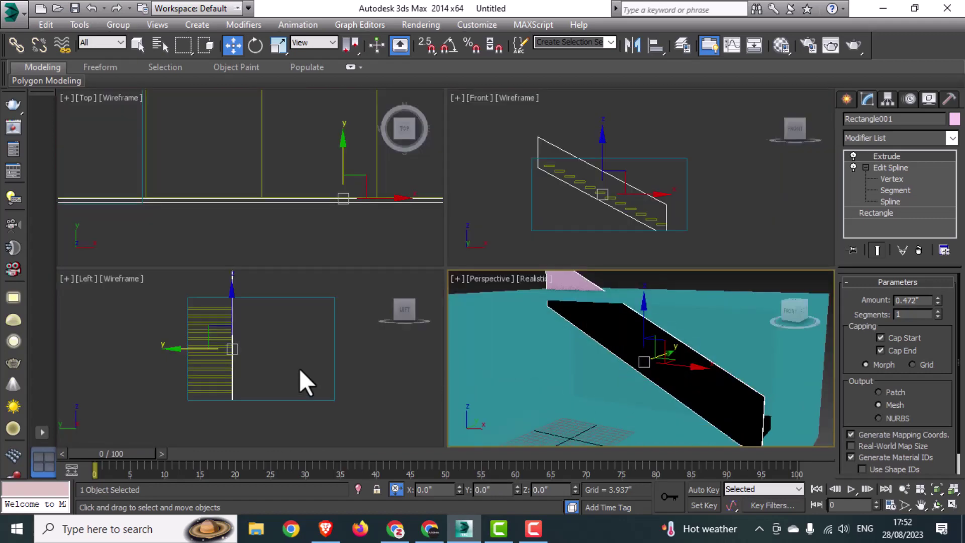
# Deselect the side panel, enlarge the lowest treads in the front view and bring up the spline shapes.
pyautogui.middleClick(704, 247)
pyautogui.hotkey('alt', 'w')
pyautogui.click(704, 276)
pyautogui.scroll(7, 472, 386)
pyautogui.click(847, 99)
pyautogui.click(868, 121)
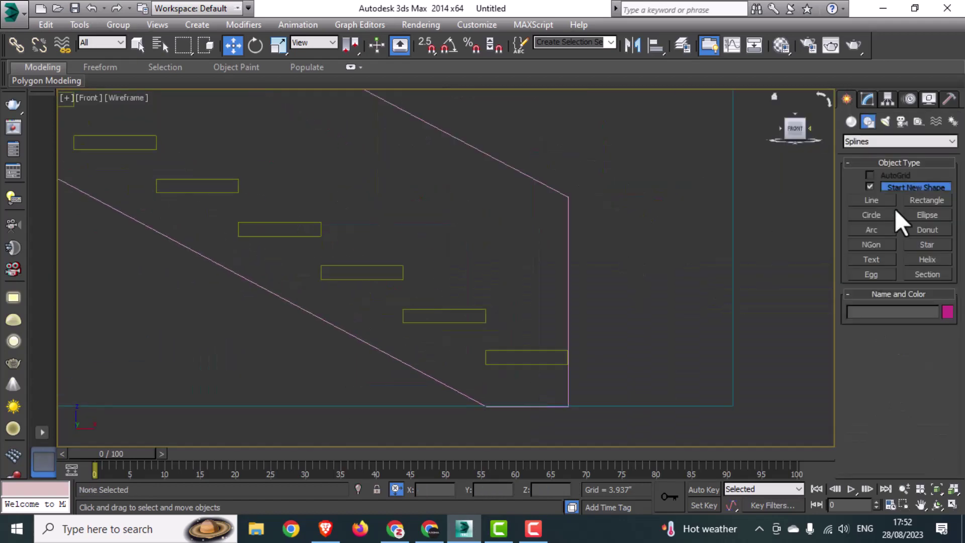
pyautogui.click(927, 200)
pyautogui.scroll(4, 558, 372)
pyautogui.scroll(5, 584, 338)
pyautogui.moveTo(576, 328); pyautogui.dragTo(602, 355)
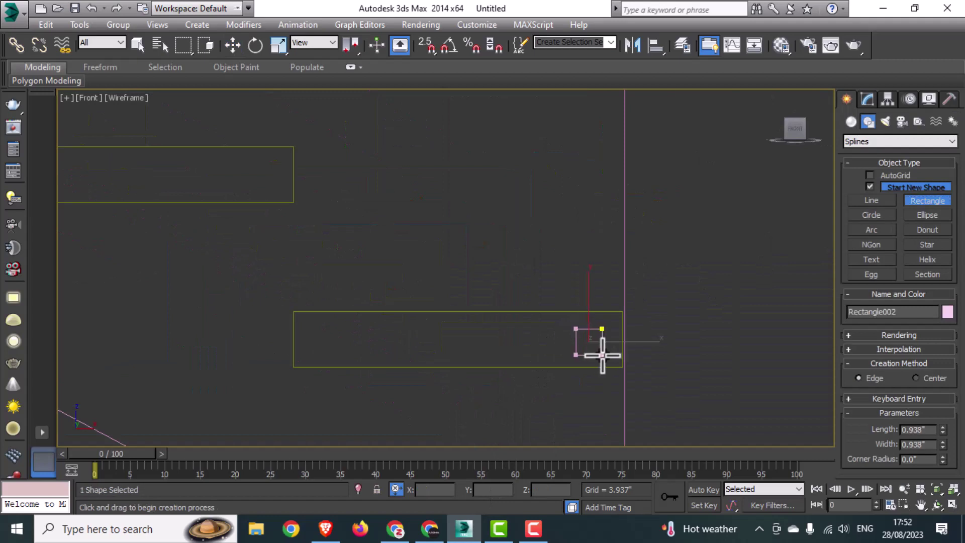
pyautogui.press('Delete')
# Draw a small circle inside the lowest tread's outline, near its right end in the front view.
pyautogui.click(872, 215)
pyautogui.scroll(2, 585, 321)
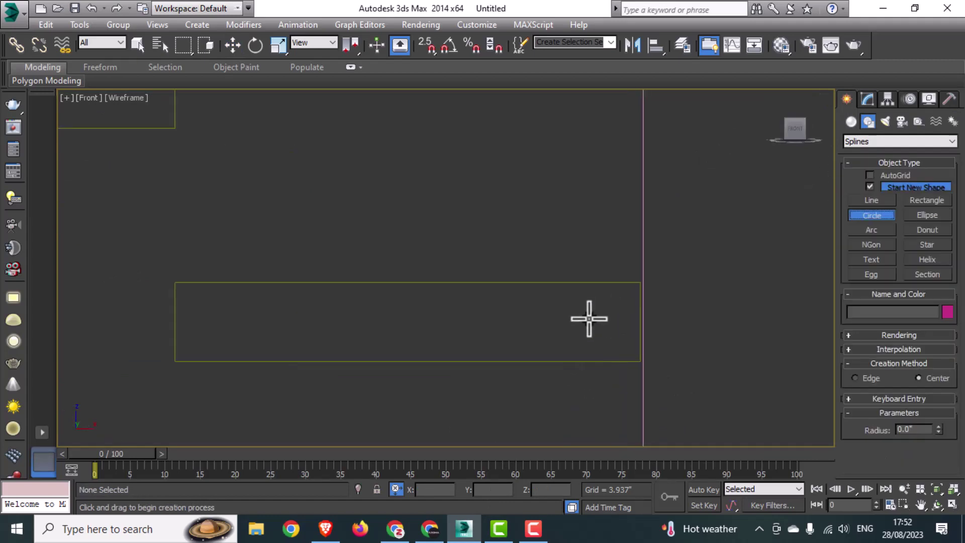
pyautogui.moveTo(583, 307); pyautogui.dragTo(598, 326)
pyautogui.press('w')
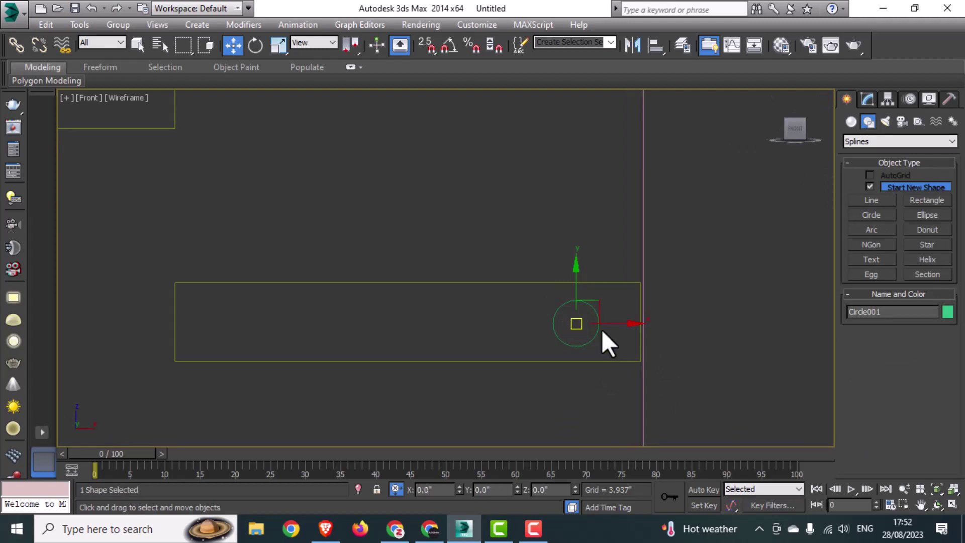
# Apply an Extrude modifier of 0.472 inches to the circle.
pyautogui.hotkey('alt', 'w')
pyautogui.rightClick(333, 224)
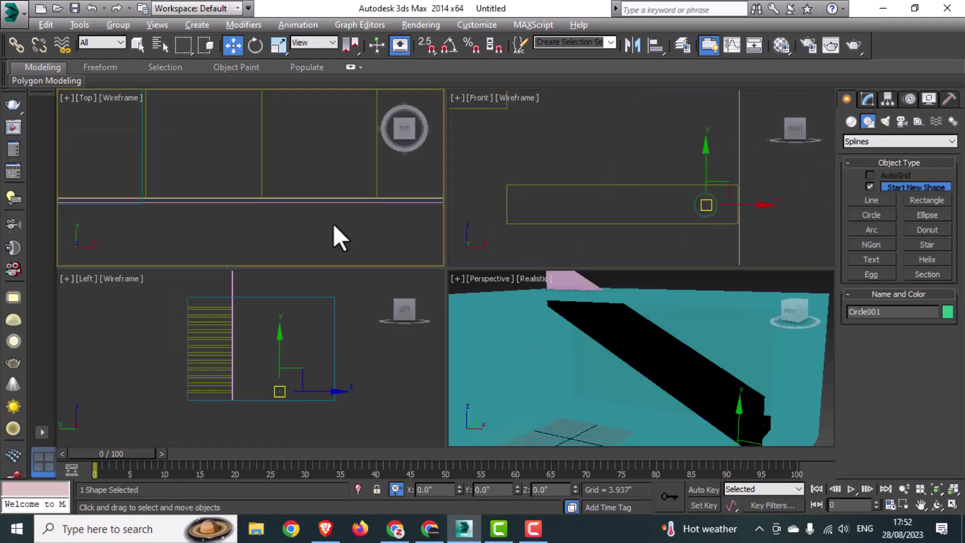
pyautogui.hotkey('alt', 'w')
pyautogui.scroll(-8, 537, 340)
pyautogui.moveTo(591, 371); pyautogui.dragTo(567, 325, button='middle')
pyautogui.scroll(6, 573, 322)
pyautogui.click(867, 99)
pyautogui.click(883, 139)
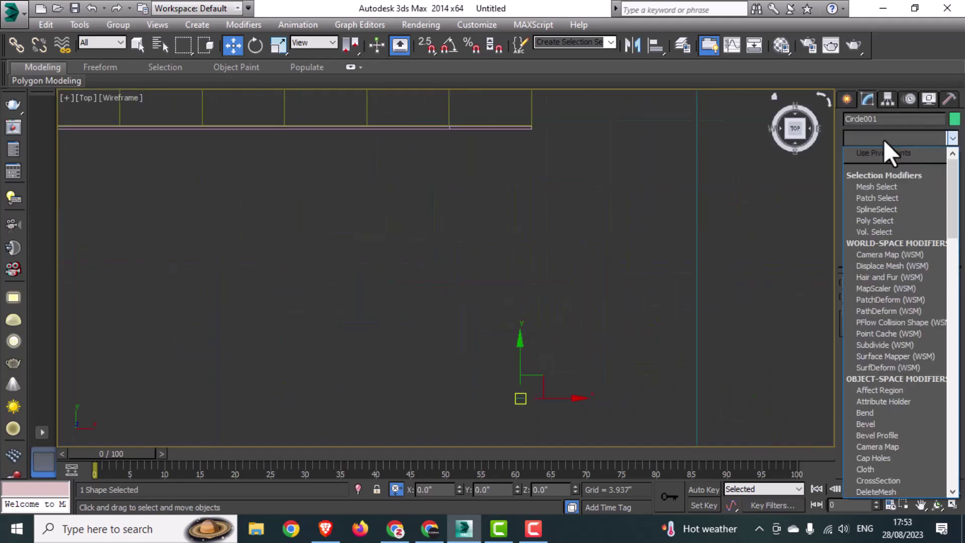
pyautogui.write('ex')
pyautogui.press('Return')
pyautogui.click(931, 300)
pyautogui.moveTo(931, 300); pyautogui.dragTo(843, 298)
pyautogui.write('12')
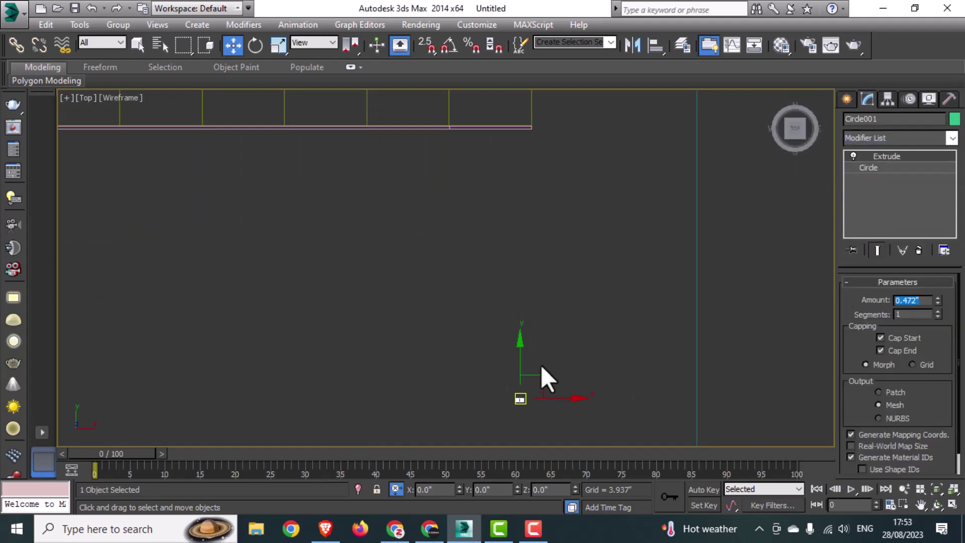
# Move the disc in plan onto the side panel's outer face and set its extrusion amount to 0.315 inches.
pyautogui.moveTo(520, 372); pyautogui.dragTo(545, 116)
pyautogui.scroll(8, 533, 115)
pyautogui.moveTo(439, 273); pyautogui.dragTo(462, 207)
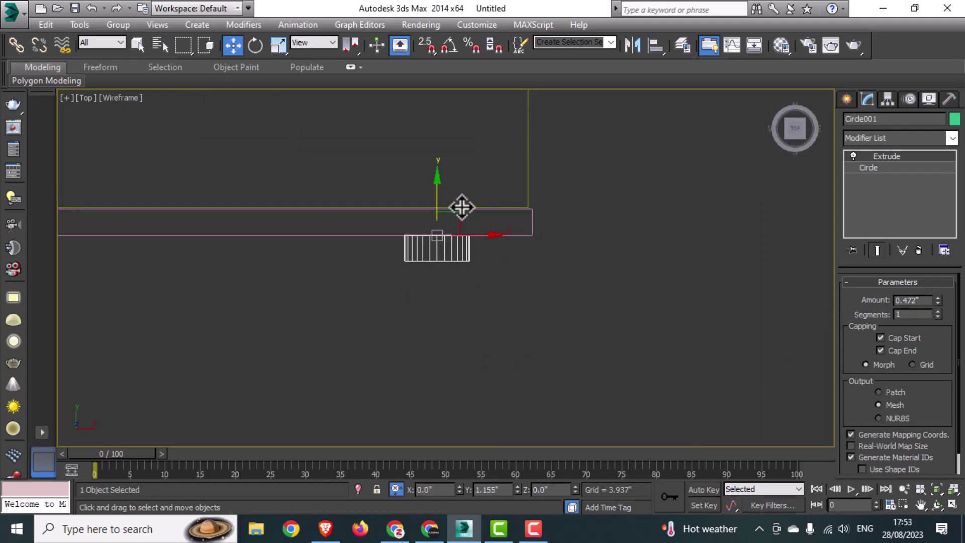
pyautogui.scroll(-8, 509, 342)
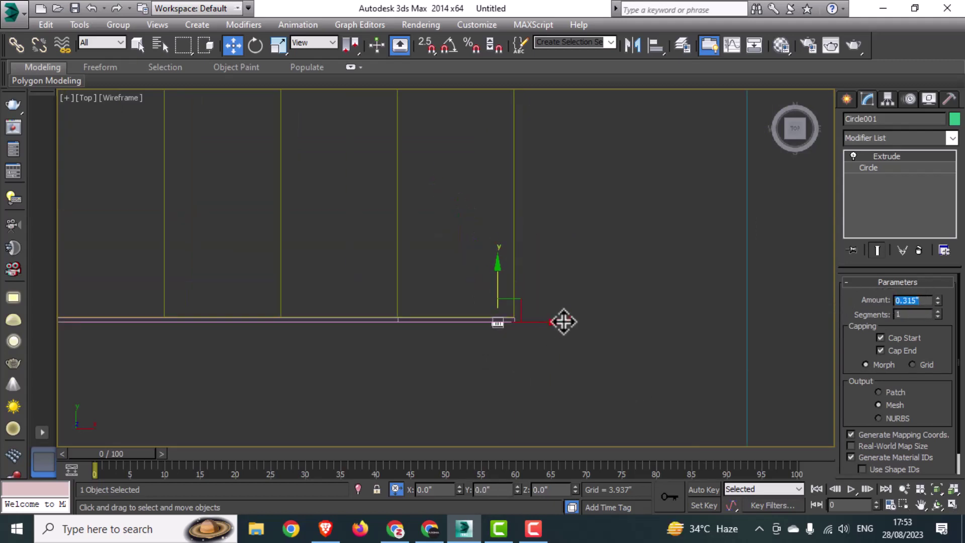
# Make one instance of the disc at the opposite end of the lowest tread.
pyautogui.hotkey('alt', 'w')
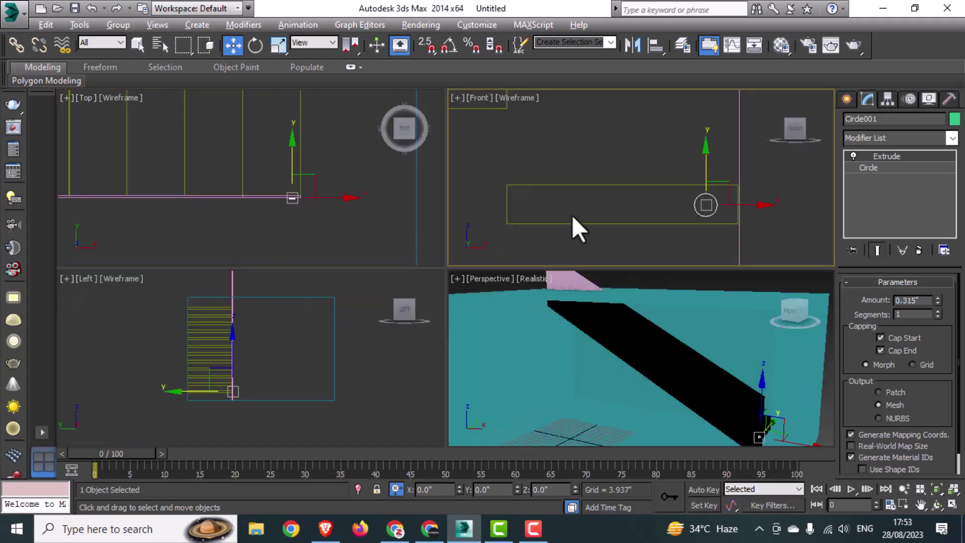
pyautogui.hotkey('alt', 'w')
pyautogui.keyDown('shift'); pyautogui.moveTo(613, 324); pyautogui.dragTo(271, 365); pyautogui.keyUp('shift')
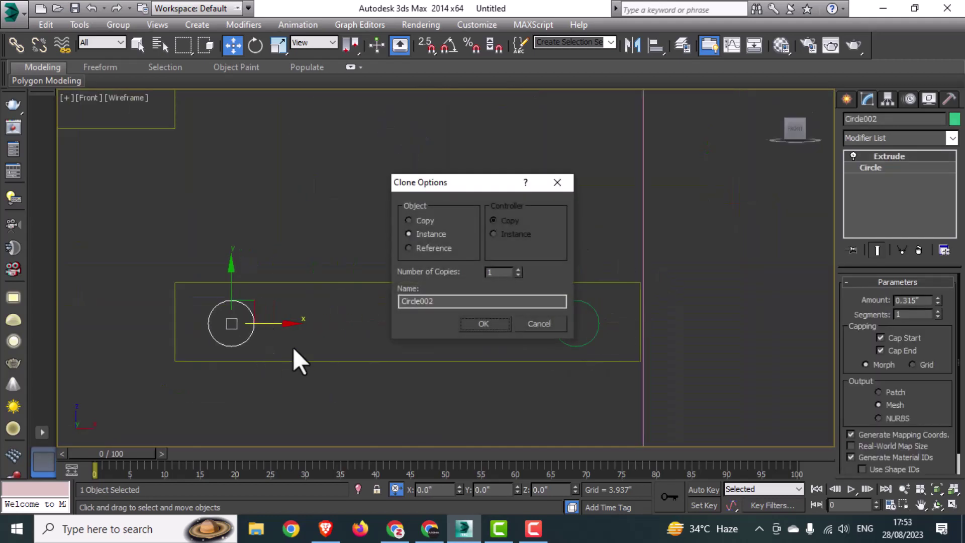
pyautogui.click(474, 327)
# Clone both discs onto the next higher tread as instances, with 12 copies continuing up the stair.
pyautogui.hotkey('alt', 'w')
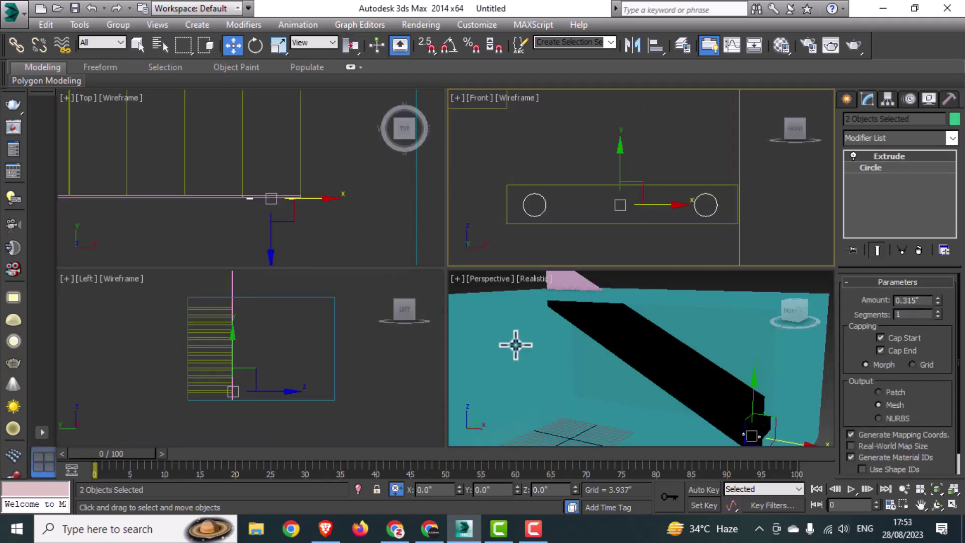
pyautogui.hotkey('alt', 'w')
pyautogui.scroll(-4, 640, 351)
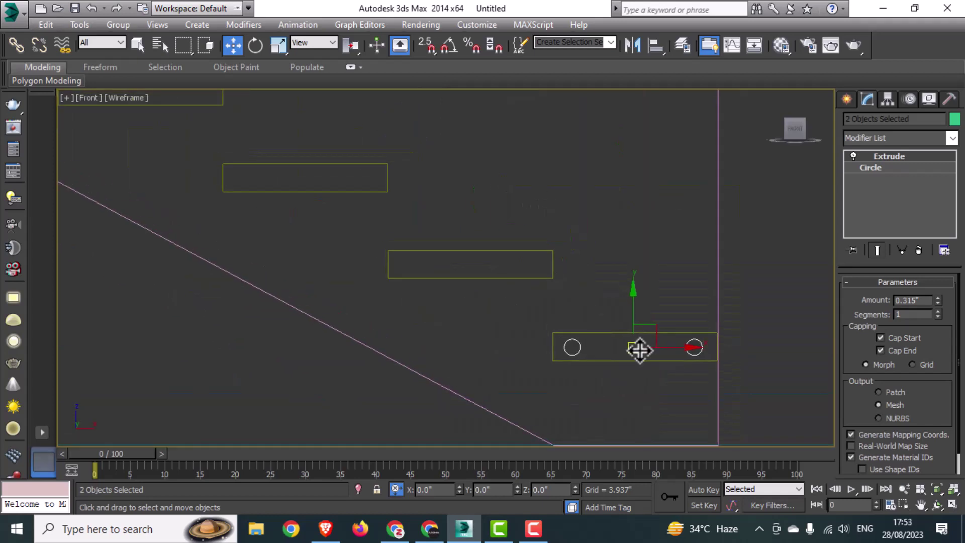
pyautogui.moveTo(636, 349); pyautogui.dragTo(471, 267)
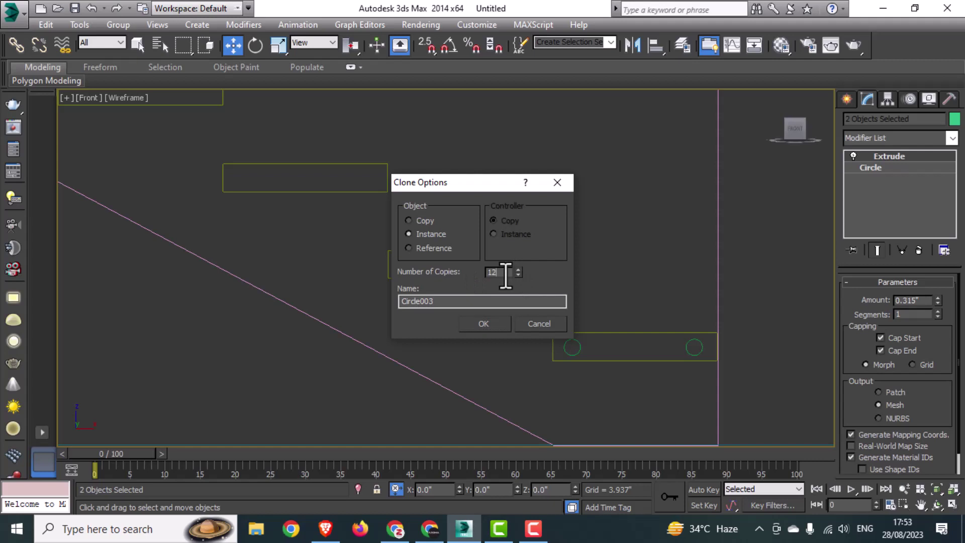
pyautogui.click(480, 324)
# Nudge the two discs on the third tread from the bottom up and sideways to centre them in the tread.
pyautogui.scroll(-5, 528, 332)
pyautogui.click(553, 346)
pyautogui.scroll(7, 553, 347)
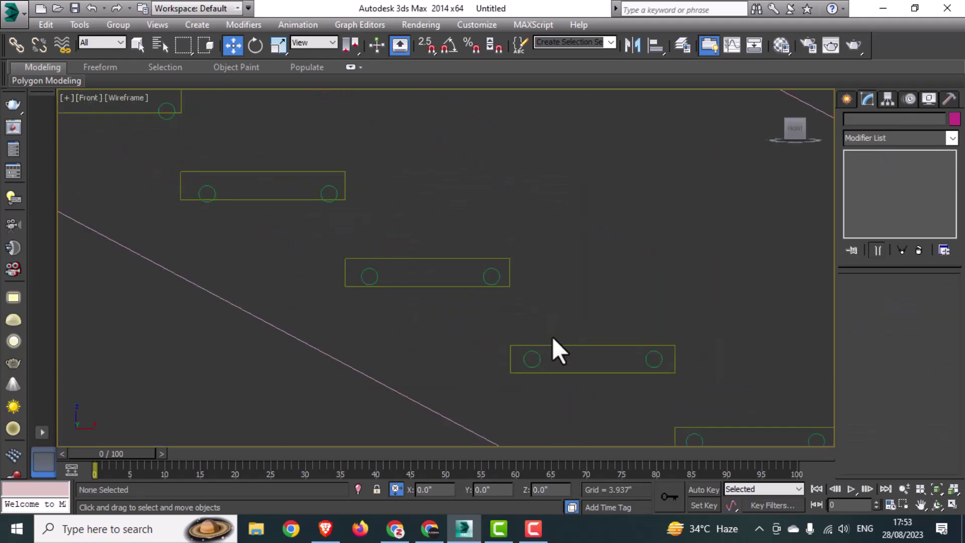
pyautogui.hotkey('ctrl', 'z')
pyautogui.scroll(2, 422, 242)
pyautogui.moveTo(407, 245); pyautogui.dragTo(407, 234)
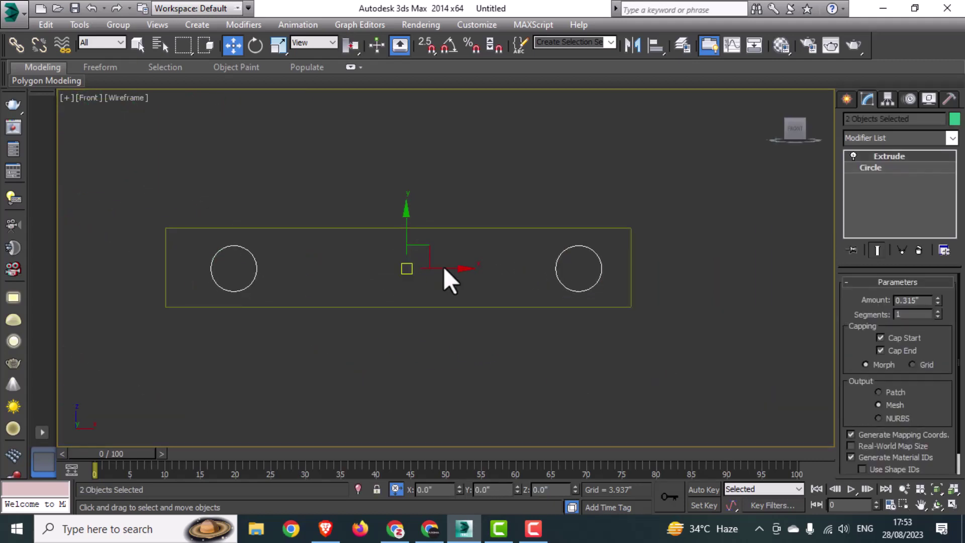
pyautogui.moveTo(446, 271); pyautogui.dragTo(440, 271)
pyautogui.scroll(-2, 403, 322)
# Centre the pair of discs within the fourth tread from the bottom.
pyautogui.moveTo(403, 321); pyautogui.dragTo(686, 445, button='middle')
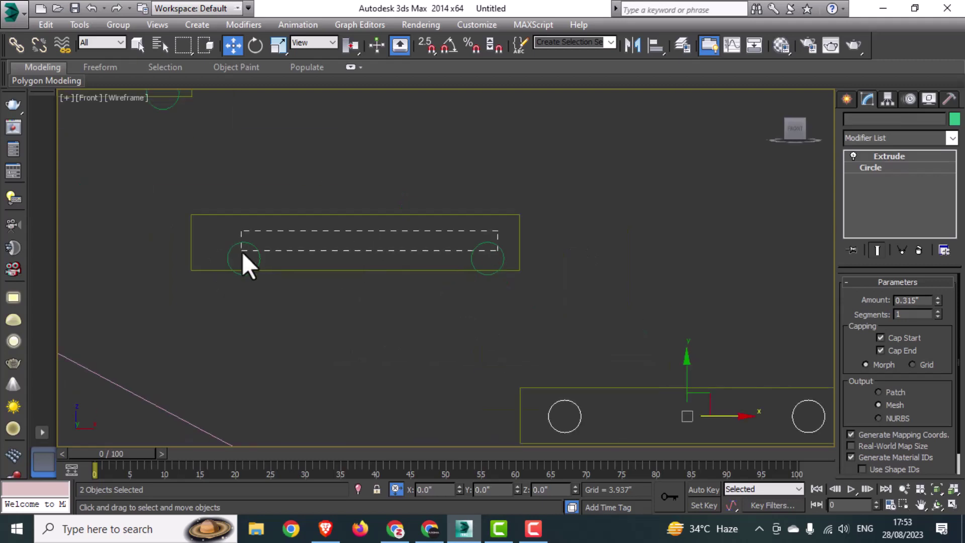
pyautogui.moveTo(242, 251); pyautogui.dragTo(239, 255)
pyautogui.scroll(3, 301, 231)
pyautogui.moveTo(485, 276)
pyautogui.mouseDown()
pyautogui.moveTo(489, 225)
pyautogui.moveTo(488, 270)
pyautogui.mouseUp()
pyautogui.scroll(-1, 477, 274)
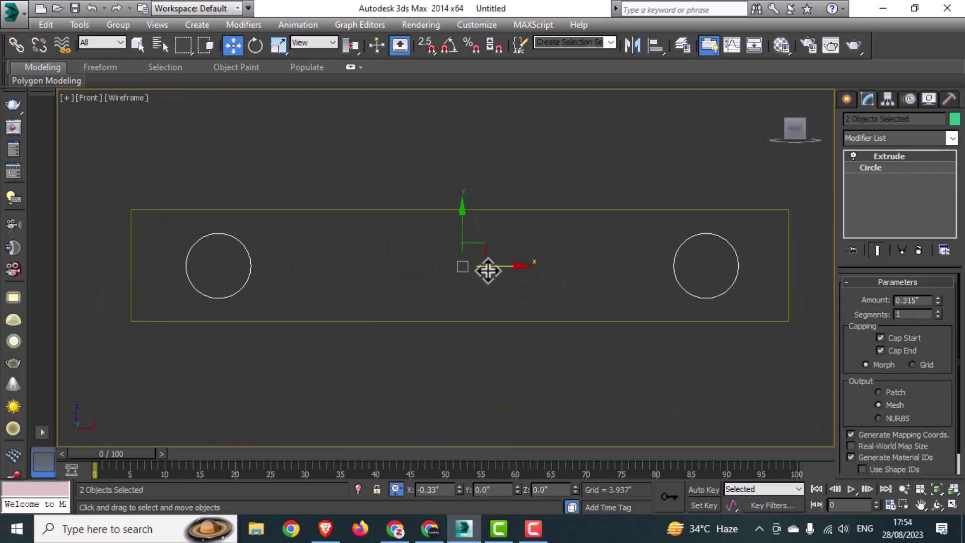
# Raise the fifth tread's two discs and shift them left to centre them in the tread.
pyautogui.scroll(-5, 488, 270)
pyautogui.moveTo(397, 252); pyautogui.dragTo(473, 311, button='middle')
pyautogui.scroll(3, 473, 307)
pyautogui.moveTo(482, 266); pyautogui.dragTo(232, 295)
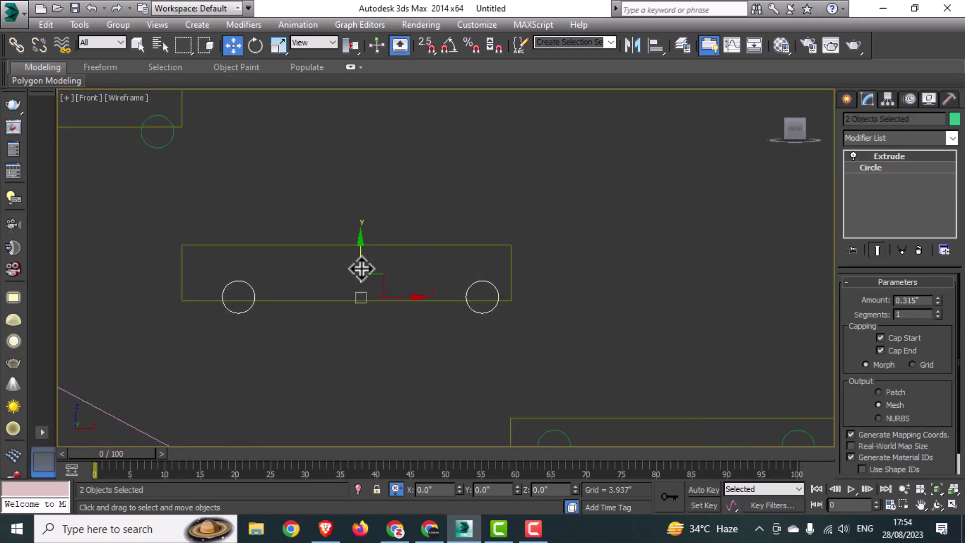
pyautogui.moveTo(361, 268); pyautogui.dragTo(371, 245)
pyautogui.moveTo(411, 275); pyautogui.dragTo(397, 281)
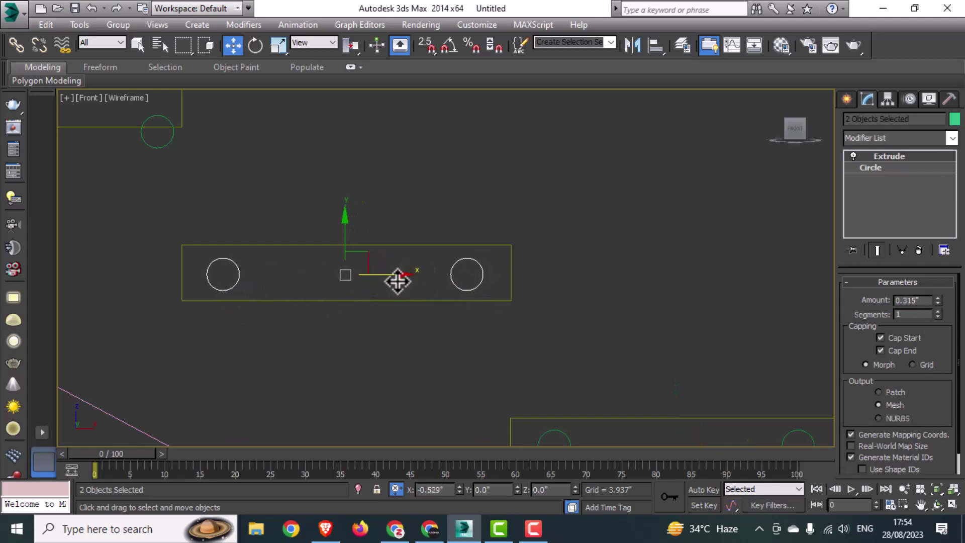
# Raise the sixth tread's two discs and shift them left to centre them in the tread.
pyautogui.scroll(-3, 396, 281)
pyautogui.moveTo(262, 226); pyautogui.dragTo(398, 313, button='middle')
pyautogui.scroll(3, 402, 312)
pyautogui.moveTo(478, 343); pyautogui.dragTo(372, 321)
pyautogui.moveTo(354, 284); pyautogui.dragTo(350, 235)
pyautogui.moveTo(365, 274); pyautogui.dragTo(345, 276)
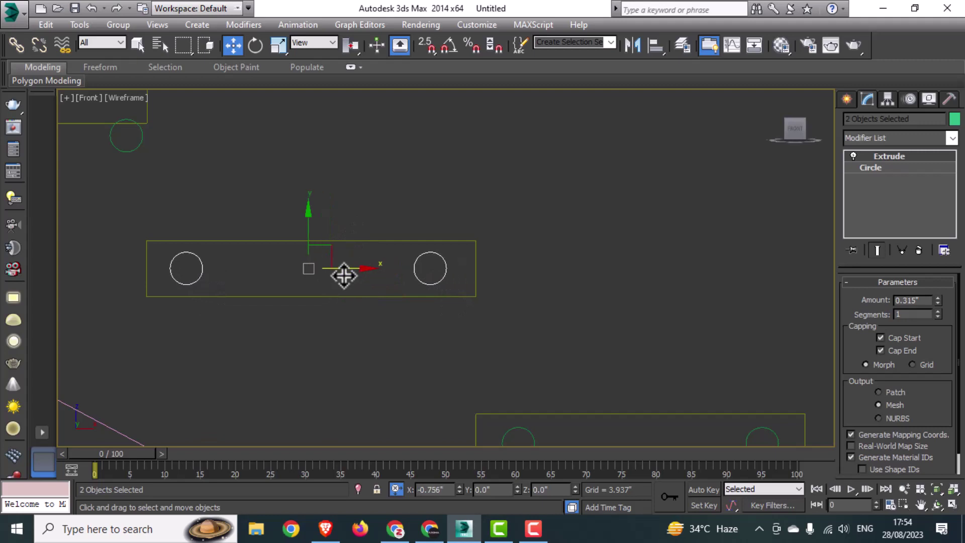
# Select the two discs of the seventh tread and move them up and left to its centre.
pyautogui.moveTo(192, 268); pyautogui.dragTo(469, 345, button='middle')
pyautogui.moveTo(421, 255); pyautogui.dragTo(156, 215)
pyautogui.moveTo(282, 178); pyautogui.dragTo(285, 139)
pyautogui.moveTo(320, 176); pyautogui.dragTo(300, 179)
# Move the disc pair lying below the eighth tread up and slightly left into the tread's outline.
pyautogui.scroll(-4, 264, 262)
pyautogui.scroll(3, 216, 217)
pyautogui.moveTo(216, 216); pyautogui.dragTo(426, 358, button='middle')
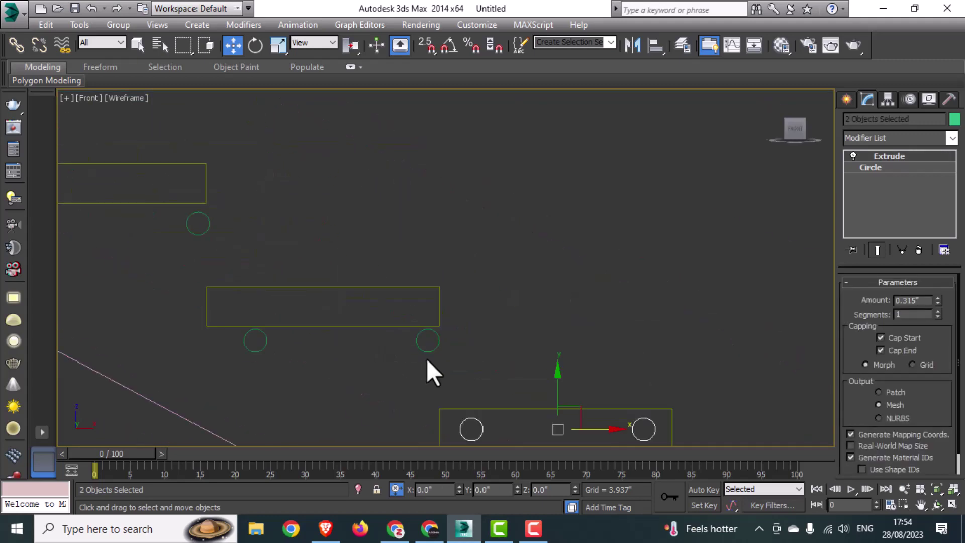
pyautogui.moveTo(344, 301); pyautogui.dragTo(345, 274)
pyautogui.moveTo(376, 308); pyautogui.dragTo(368, 309)
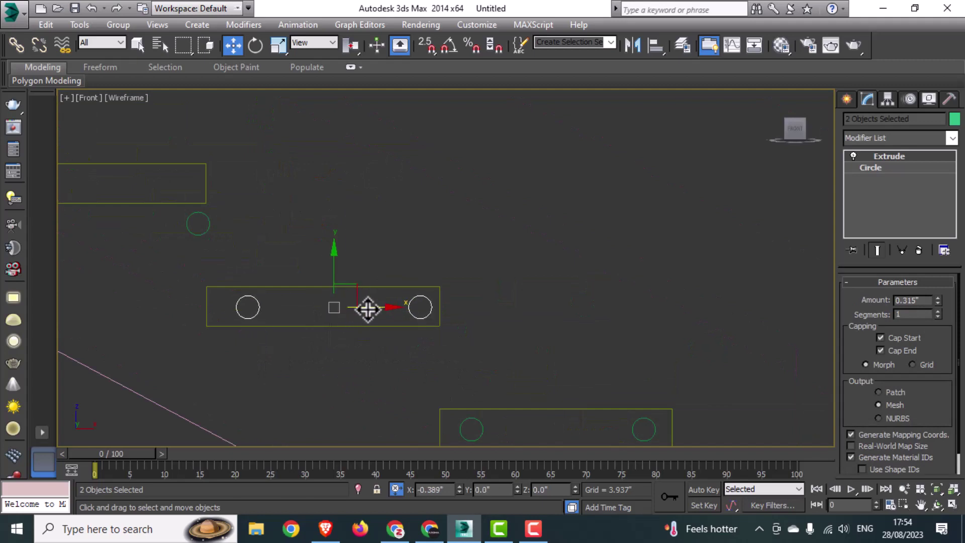
# Move the ninth tread's disc pair up and left until it is centred in the tread.
pyautogui.scroll(-1, 247, 260)
pyautogui.moveTo(247, 261); pyautogui.dragTo(463, 312, button='middle')
pyautogui.moveTo(463, 312); pyautogui.dragTo(302, 284)
pyautogui.scroll(2, 372, 286)
pyautogui.moveTo(369, 262); pyautogui.dragTo(372, 208)
pyautogui.moveTo(417, 237); pyautogui.dragTo(380, 251)
pyautogui.scroll(-1, 377, 295)
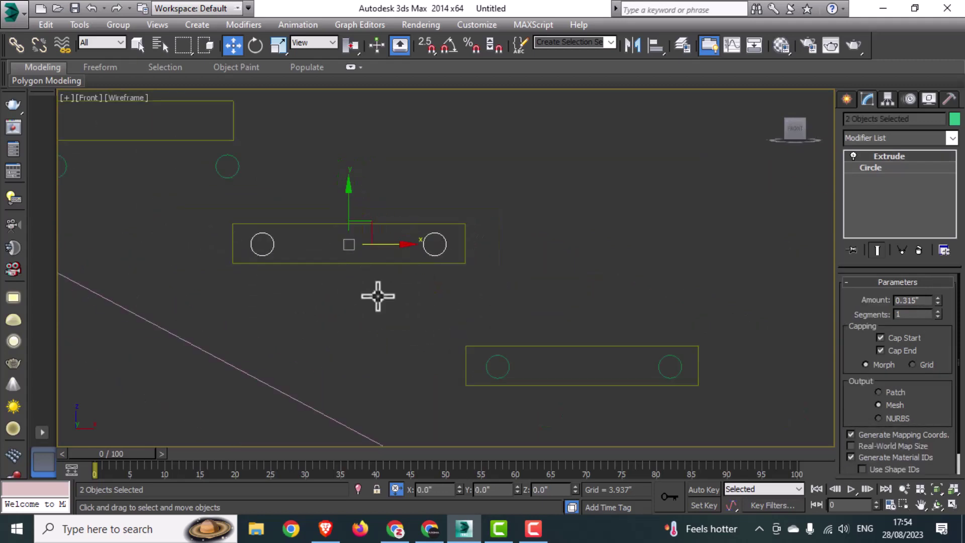
# Raise the tenth tread's disc pair about 2.3 inches and shift it left to centre it.
pyautogui.scroll(-1, 376, 295)
pyautogui.moveTo(377, 295); pyautogui.dragTo(483, 328, button='middle')
pyautogui.scroll(2, 370, 309)
pyautogui.moveTo(417, 266); pyautogui.dragTo(415, 220)
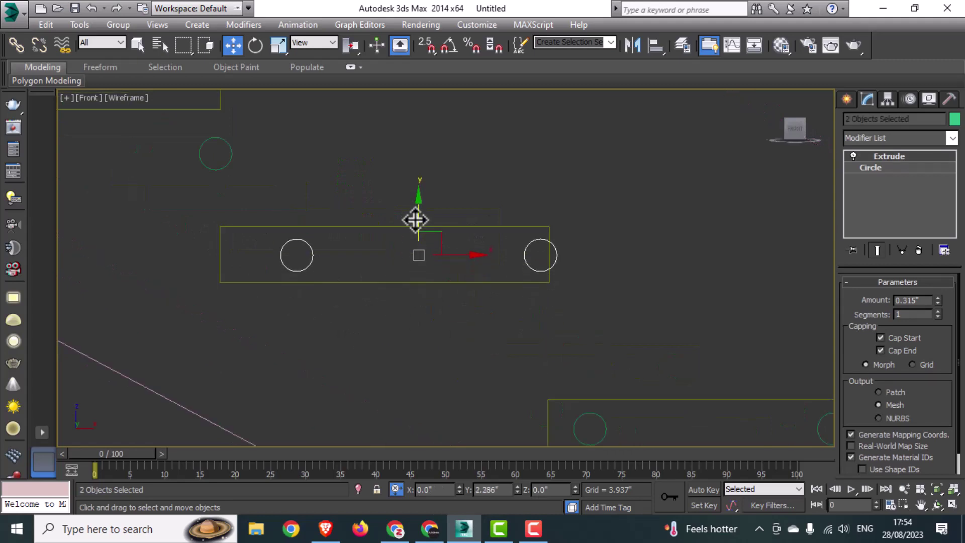
pyautogui.moveTo(460, 252); pyautogui.dragTo(427, 271)
# Select the eleventh tread's disc pair, raise it to mid-height of the tread and shift it left to centre it.
pyautogui.scroll(-2, 366, 351)
pyautogui.moveTo(190, 248); pyautogui.dragTo(368, 310, button='middle')
pyautogui.moveTo(492, 308); pyautogui.dragTo(336, 327)
pyautogui.scroll(1, 386, 291)
pyautogui.moveTo(418, 301); pyautogui.dragTo(413, 250)
pyautogui.scroll(1, 418, 245)
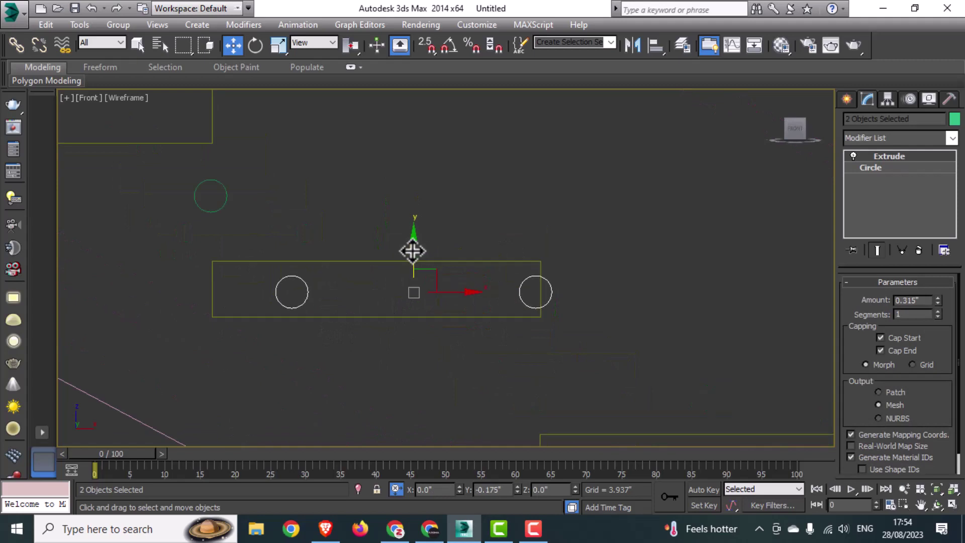
pyautogui.moveTo(455, 291); pyautogui.dragTo(419, 299)
# Select the twelfth tread's disc pair, raise it about 2.8 inches to mid-height of the tread and shift it left to centre it.
pyautogui.scroll(-2, 412, 298)
pyautogui.moveTo(182, 277); pyautogui.dragTo(382, 336, button='middle')
pyautogui.moveTo(502, 309); pyautogui.dragTo(347, 329)
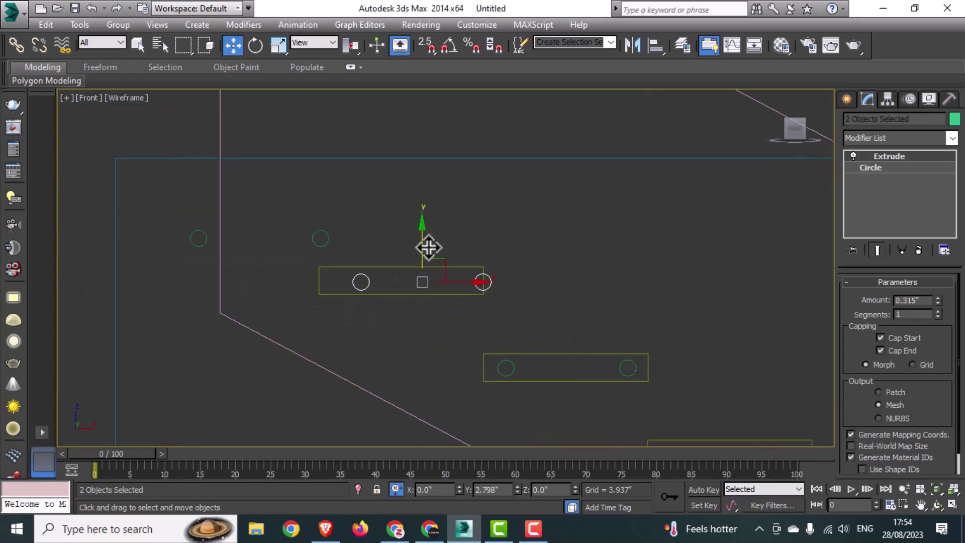
pyautogui.scroll(2, 455, 287)
pyautogui.moveTo(446, 282); pyautogui.dragTo(400, 284)
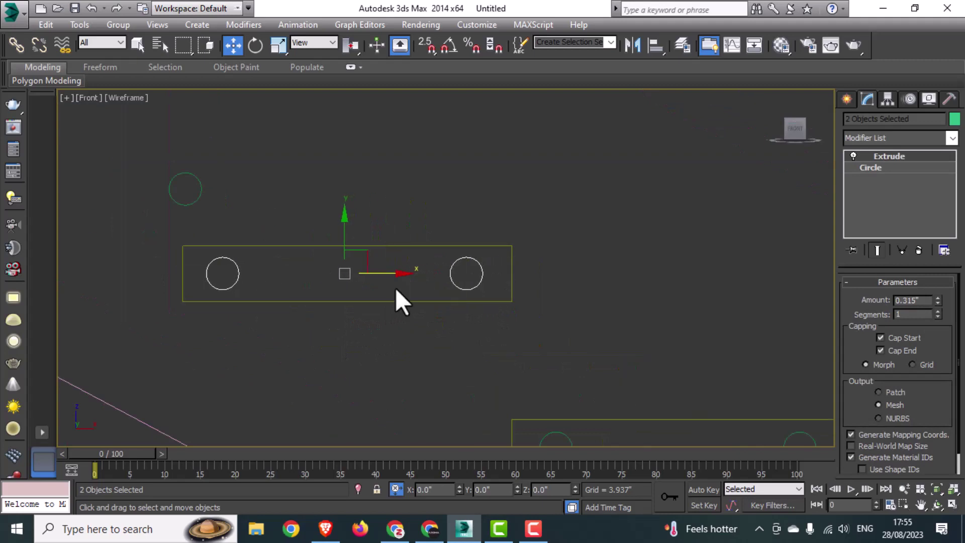
# Delete the surplus pair of discs lying beyond the top tread.
pyautogui.scroll(-3, 396, 288)
pyautogui.moveTo(396, 287); pyautogui.dragTo(462, 322, button='middle')
pyautogui.moveTo(404, 267); pyautogui.dragTo(362, 292)
pyautogui.keyDown('ctrl'); pyautogui.moveTo(309, 272); pyautogui.dragTo(283, 302); pyautogui.keyUp('ctrl')
pyautogui.press('Delete')
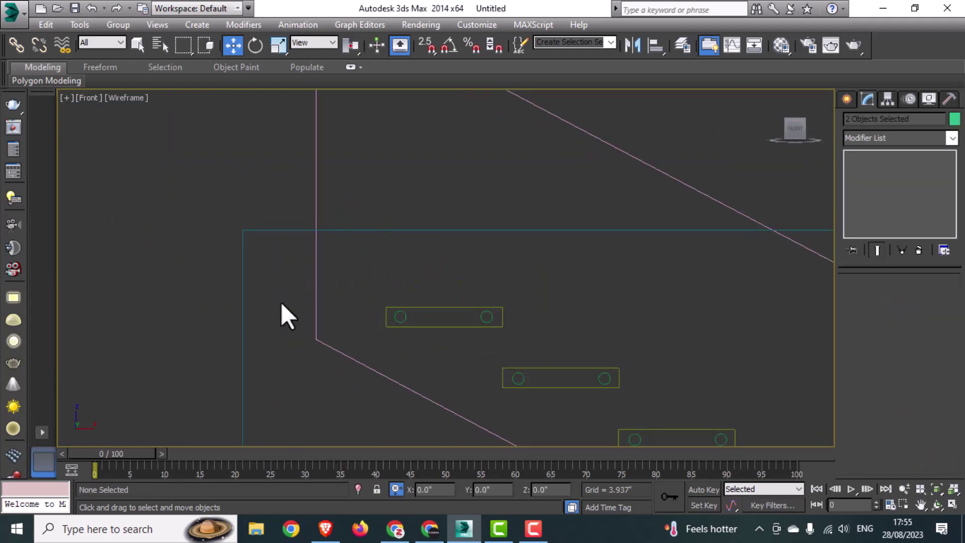
# Change the perspective view's display style to Shaded and frame the whole room with the side panel and discs.
pyautogui.scroll(-5, 281, 303)
pyautogui.moveTo(392, 336); pyautogui.dragTo(373, 336, button='middle')
pyautogui.hotkey('alt', 'w')
pyautogui.rightClick(467, 274)
pyautogui.hotkey('alt', 'w')
pyautogui.click(146, 97)
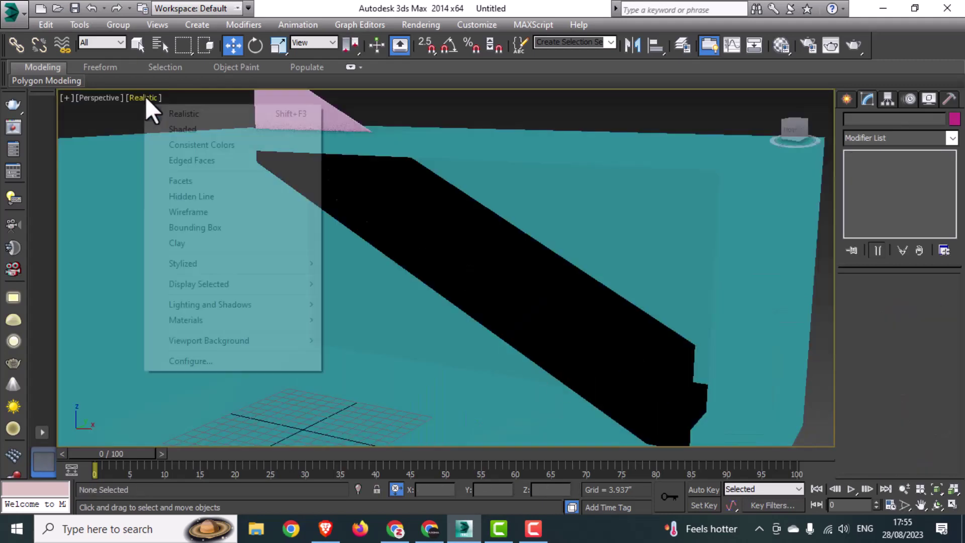
pyautogui.click(177, 129)
pyautogui.scroll(-2, 577, 307)
pyautogui.moveTo(593, 345); pyautogui.dragTo(608, 376, button='middle')
pyautogui.scroll(-4, 598, 377)
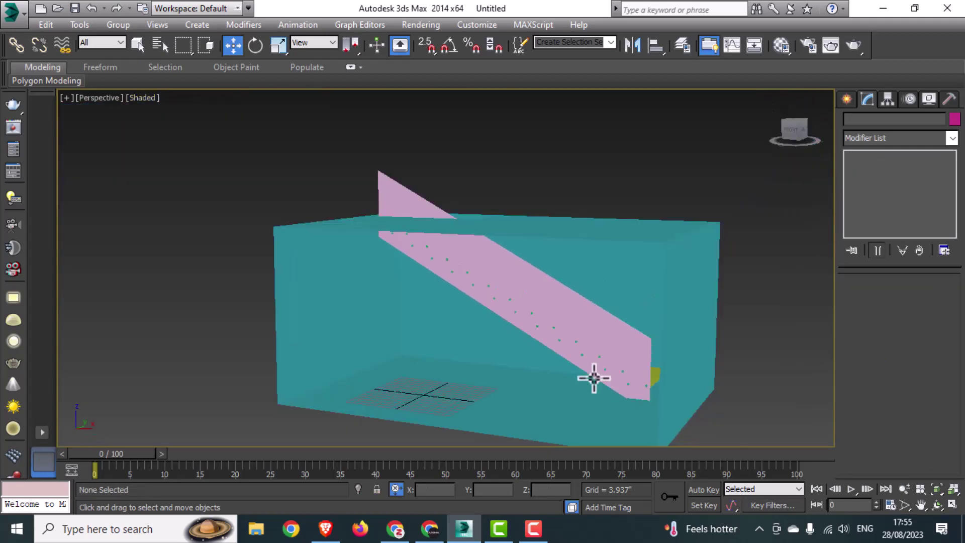
# Select the disc pairs of the lowest three treads in the front view.
pyautogui.hotkey('alt', 'w')
pyautogui.middleClick(631, 217)
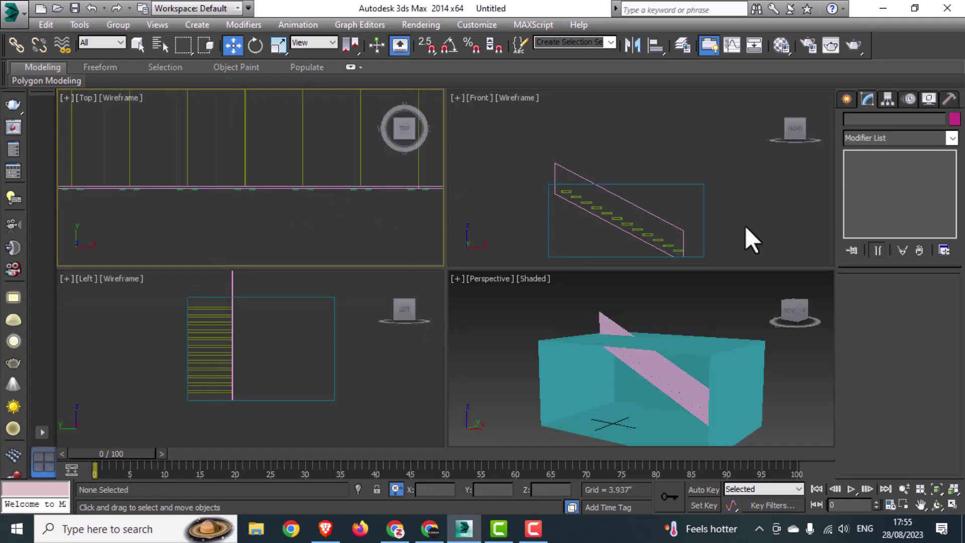
pyautogui.hotkey('alt', 'w')
pyautogui.scroll(7, 664, 373)
pyautogui.scroll(5, 732, 356)
pyautogui.moveTo(732, 355); pyautogui.dragTo(647, 334, button='middle')
pyautogui.moveTo(733, 338); pyautogui.dragTo(482, 352)
pyautogui.keyDown('ctrl'); pyautogui.moveTo(403, 177); pyautogui.dragTo(140, 183); pyautogui.keyUp('ctrl')
pyautogui.moveTo(105, 186); pyautogui.dragTo(584, 372, button='middle')
pyautogui.keyDown('ctrl'); pyautogui.moveTo(562, 191); pyautogui.dragTo(301, 191); pyautogui.keyUp('ctrl')
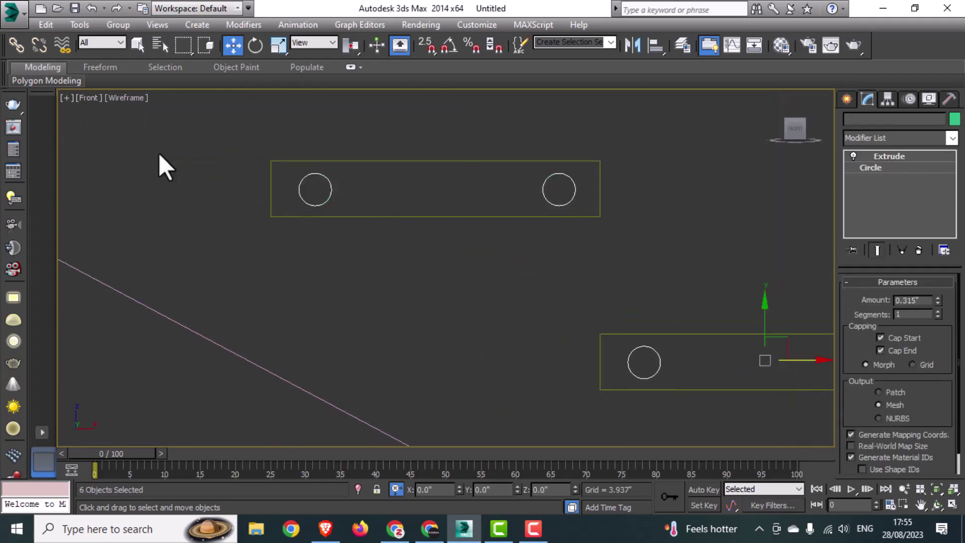
# Add the disc pairs of the fourth to eighth treads, counted from the floor, to the selection.
pyautogui.moveTo(159, 153); pyautogui.dragTo(620, 384, button='middle')
pyautogui.scroll(-1, 317, 233)
pyautogui.moveTo(302, 216); pyautogui.dragTo(480, 398, button='middle')
pyautogui.scroll(1, 511, 314)
pyautogui.keyDown('ctrl'); pyautogui.moveTo(528, 298); pyautogui.dragTo(294, 310); pyautogui.keyUp('ctrl')
pyautogui.scroll(-2, 294, 310)
pyautogui.moveTo(224, 275); pyautogui.dragTo(400, 359, button='middle')
pyautogui.moveTo(319, 290); pyautogui.dragTo(434, 353, button='middle')
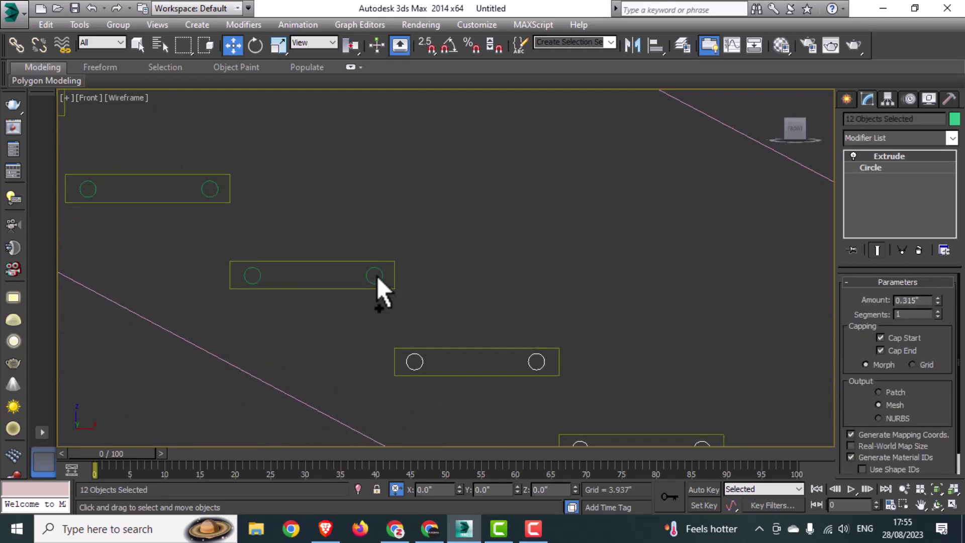
pyautogui.moveTo(252, 276); pyautogui.dragTo(478, 304, button='middle')
pyautogui.moveTo(233, 237); pyautogui.dragTo(431, 341, button='middle')
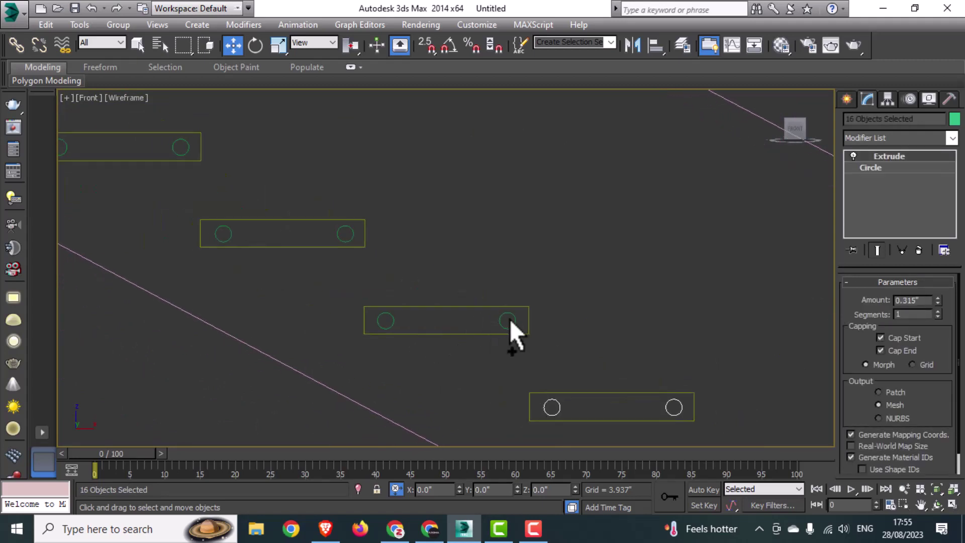
# Add the disc pairs of the top four treads to the selection and combine all selected discs into one group.
pyautogui.keyDown('ctrl'); pyautogui.moveTo(510, 319); pyautogui.dragTo(388, 327); pyautogui.keyUp('ctrl')
pyautogui.scroll(2, 314, 237)
pyautogui.scroll(-7, 387, 327)
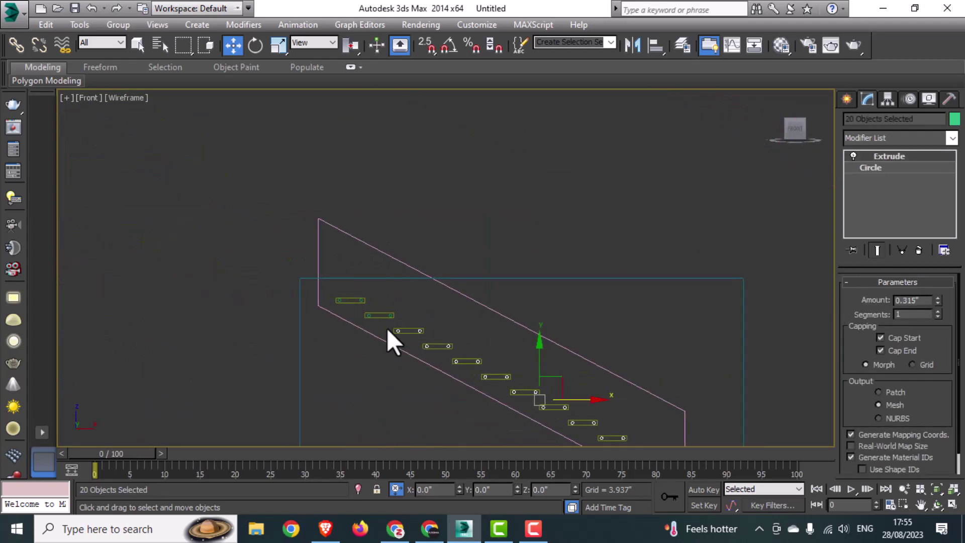
pyautogui.scroll(6, 387, 327)
pyautogui.keyDown('ctrl'); pyautogui.moveTo(402, 292); pyautogui.dragTo(233, 297); pyautogui.keyUp('ctrl')
pyautogui.moveTo(234, 297); pyautogui.dragTo(490, 396, button='middle')
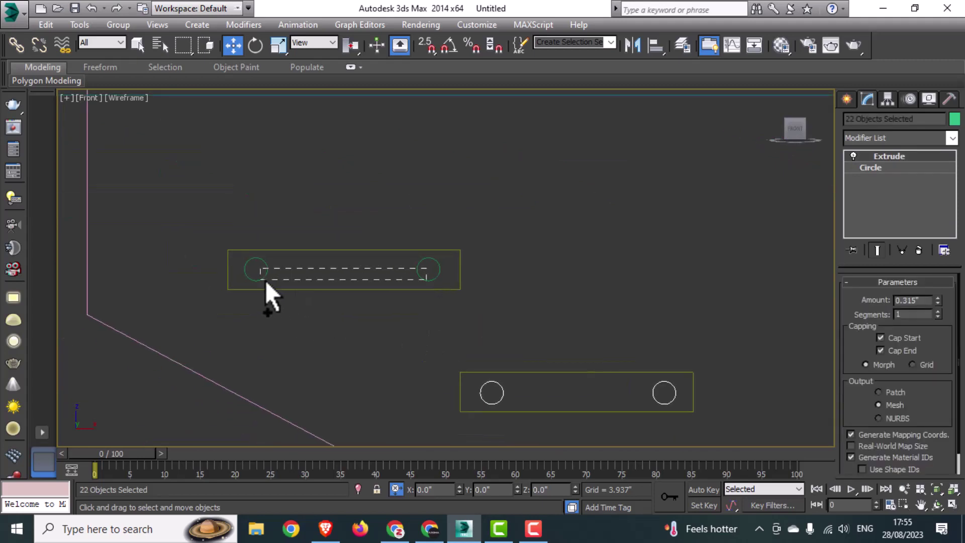
pyautogui.keyDown('ctrl'); pyautogui.moveTo(267, 284); pyautogui.dragTo(265, 283); pyautogui.keyUp('ctrl')
pyautogui.click(118, 24)
pyautogui.click(151, 39)
pyautogui.click(483, 287)
pyautogui.scroll(-8, 486, 352)
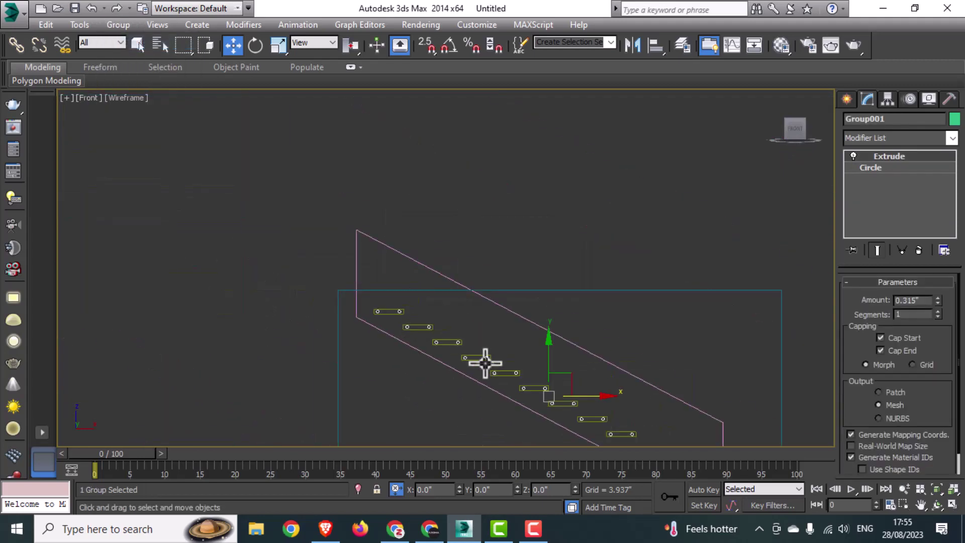
# Display the perspective view as wireframe and inspect the grouped discs along the staircase from several angles.
pyautogui.hotkey('alt', 'w')
pyautogui.scroll(5, 674, 394)
pyautogui.hotkey('alt', 'w')
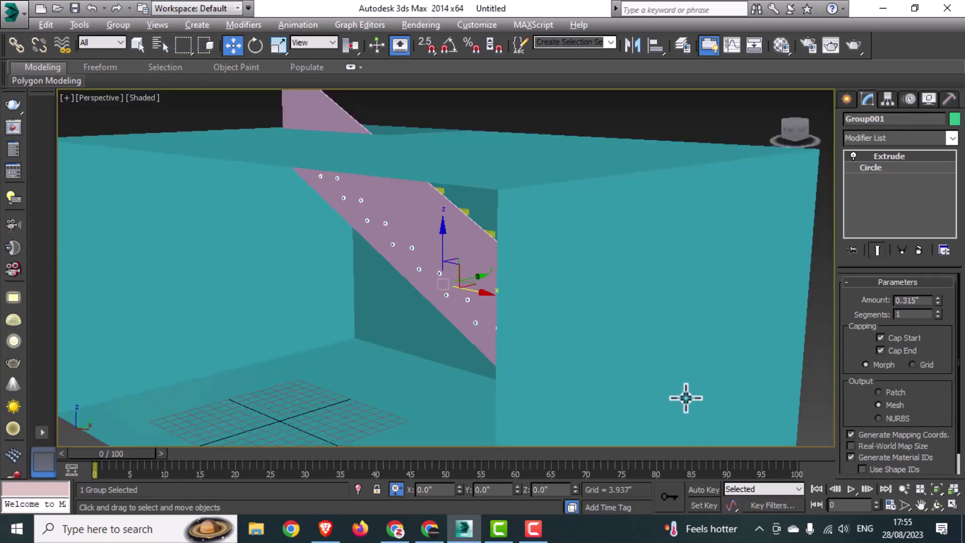
pyautogui.press('F3')
pyautogui.scroll(-5, 674, 390)
pyautogui.moveTo(644, 368)
pyautogui.keyDown('alt'); pyautogui.mouseDown(button='middle')
pyautogui.moveTo(521, 385)
pyautogui.moveTo(692, 385)
pyautogui.moveTo(672, 387)
pyautogui.moveTo(668, 371)
pyautogui.moveTo(640, 395)
pyautogui.moveTo(593, 373)
pyautogui.mouseUp(button='middle'); pyautogui.keyUp('alt')
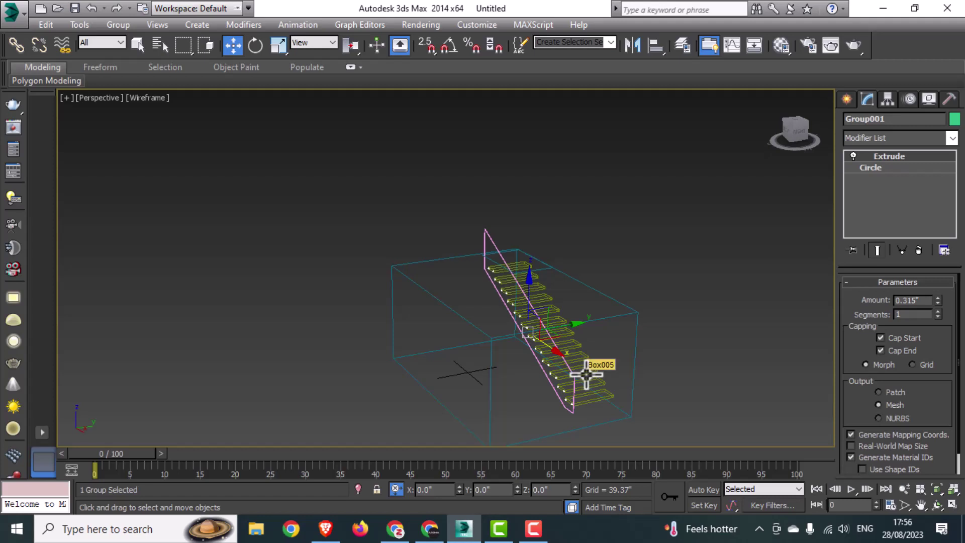
pyautogui.keyDown('alt'); pyautogui.moveTo(586, 374); pyautogui.dragTo(630, 378, button='middle'); pyautogui.keyUp('alt')
# Start a 2.5D-snapped line in the front view, tracing the stepped underside of the top three treads from the uppermost tread's back corner.
pyautogui.hotkey('alt', 'w')
pyautogui.click(327, 216)
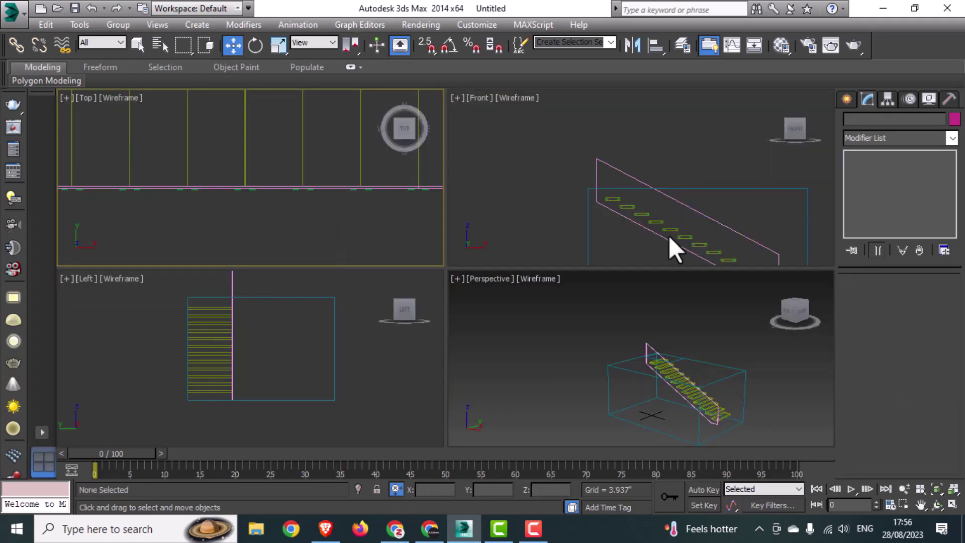
pyautogui.hotkey('alt', 'w')
pyautogui.moveTo(588, 153); pyautogui.dragTo(580, 151, button='middle')
pyautogui.click(847, 99)
pyautogui.click(868, 121)
pyautogui.click(872, 200)
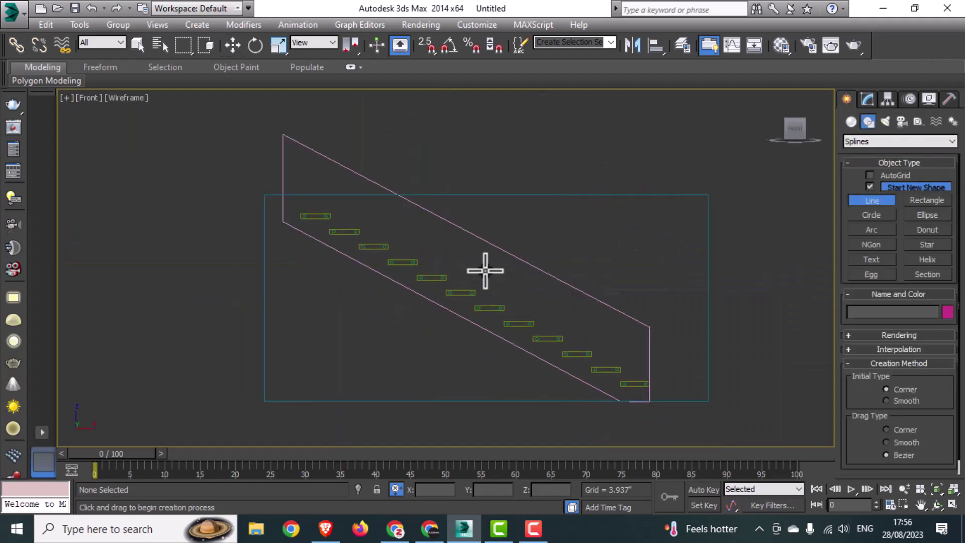
pyautogui.scroll(5, 331, 259)
pyautogui.scroll(2, 256, 142)
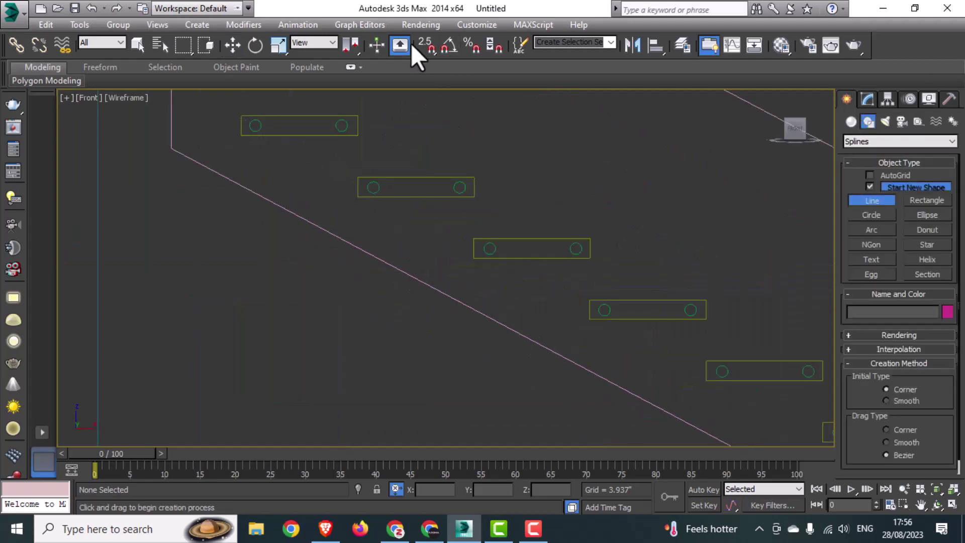
pyautogui.click(424, 44)
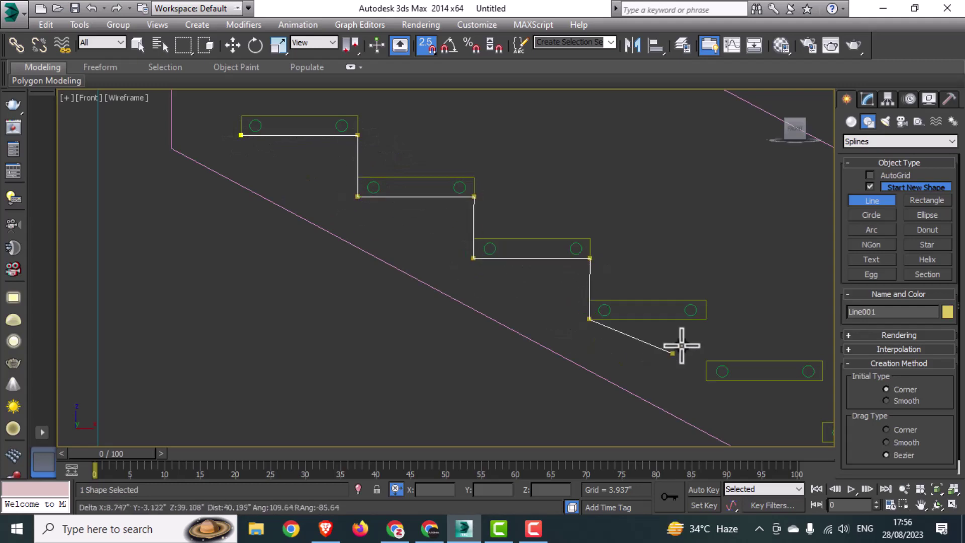
# Continue the stepped line along the undersides of the fourth to seventh treads from the top, snapping to their lower corners.
pyautogui.click(709, 319)
pyautogui.moveTo(680, 370); pyautogui.dragTo(527, 272, button='middle')
pyautogui.press('BackSpace')
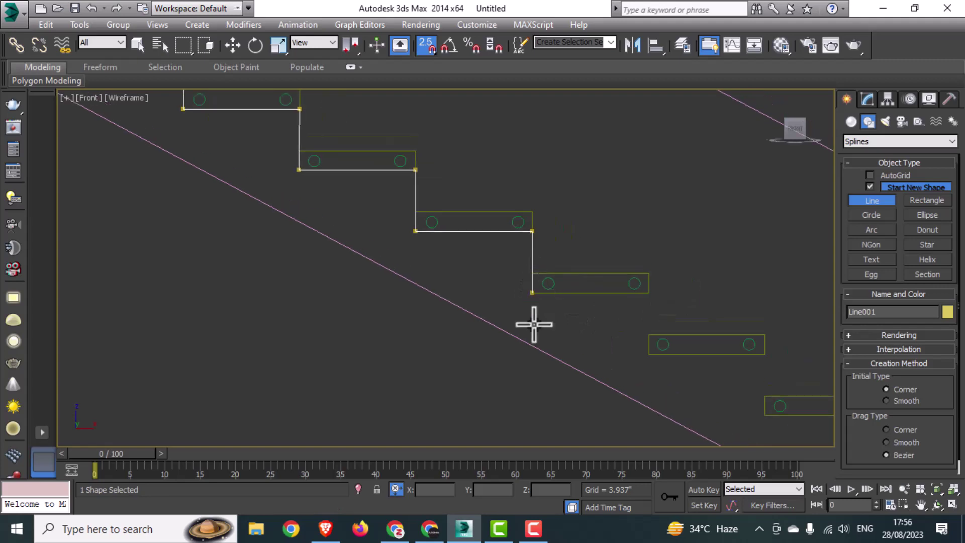
pyautogui.scroll(4, 651, 294)
pyautogui.click(647, 283)
pyautogui.scroll(-3, 646, 284)
pyautogui.moveTo(638, 366); pyautogui.dragTo(578, 310, button='middle')
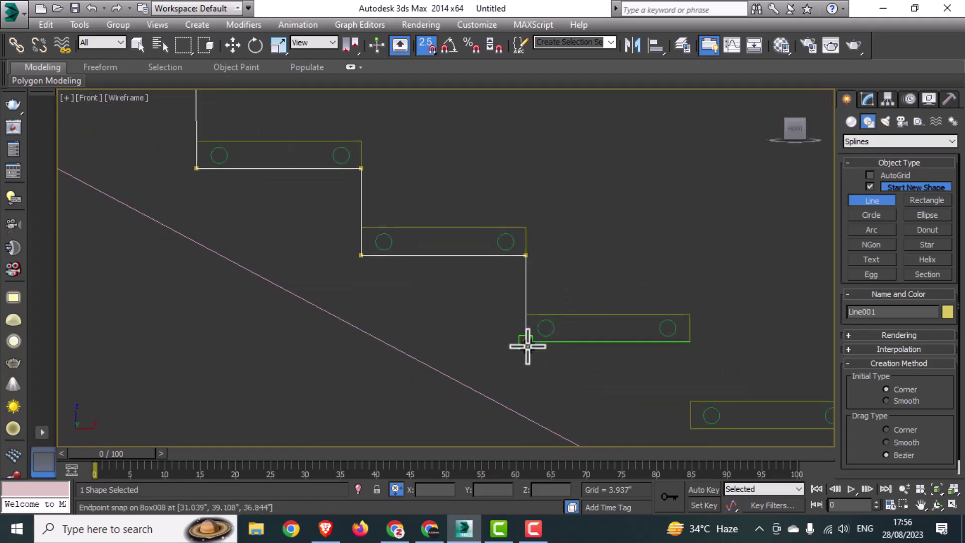
pyautogui.click(693, 339)
# Extend the line from the eighth tread's lower back corner directly to the ninth tread, and along its underside down to the tenth.
pyautogui.moveTo(693, 426); pyautogui.dragTo(598, 320, button='middle')
pyautogui.click(599, 330)
pyautogui.moveTo(727, 380); pyautogui.dragTo(516, 291, button='middle')
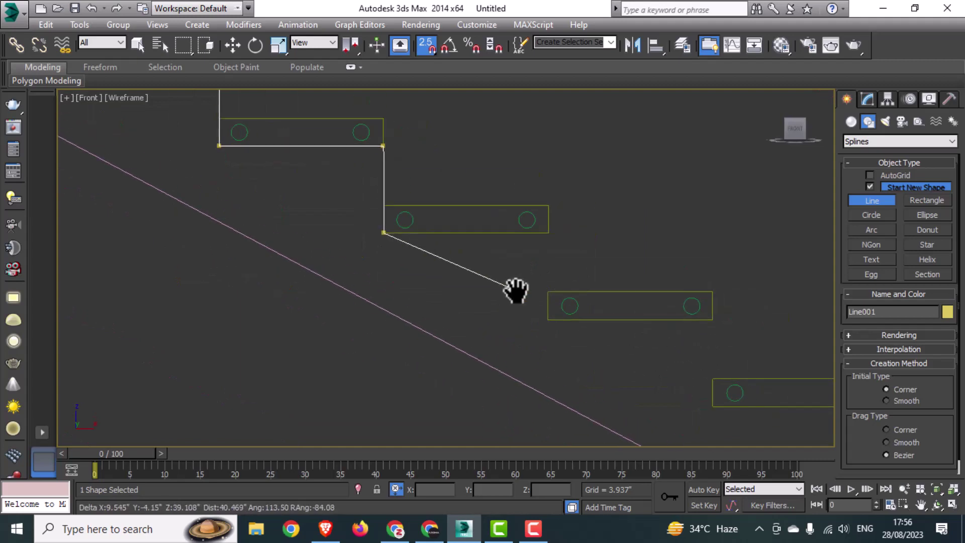
pyautogui.click(548, 319)
pyautogui.click(712, 406)
pyautogui.scroll(-3, 712, 406)
pyautogui.moveTo(712, 407); pyautogui.dragTo(581, 313, button='middle')
pyautogui.scroll(4, 577, 312)
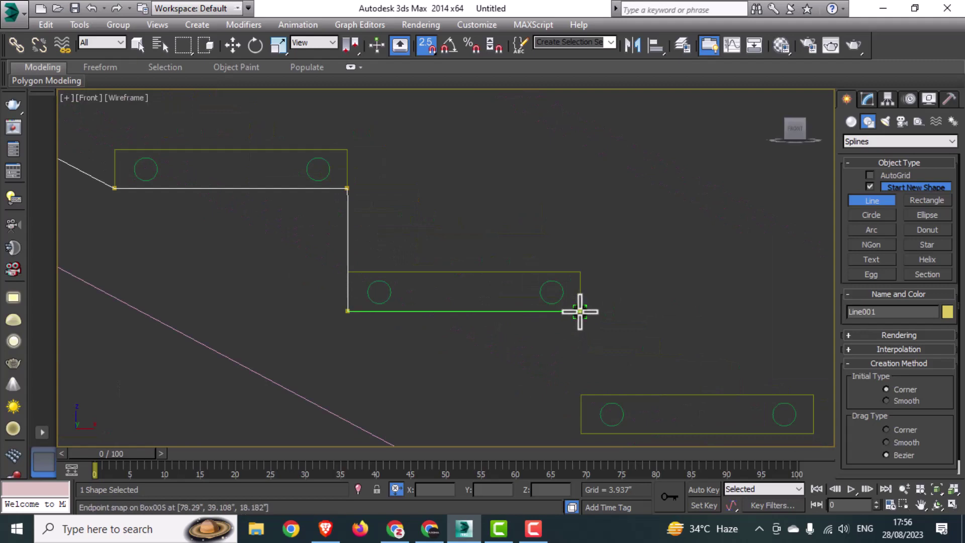
# Trace the undersides of the lowest three treads and end the open line at the bottom tread's front corner.
pyautogui.click(580, 312)
pyautogui.click(581, 433)
pyautogui.moveTo(812, 434); pyautogui.dragTo(671, 326, button='middle')
pyautogui.click(673, 326)
pyautogui.moveTo(681, 444); pyautogui.dragTo(606, 280, button='middle')
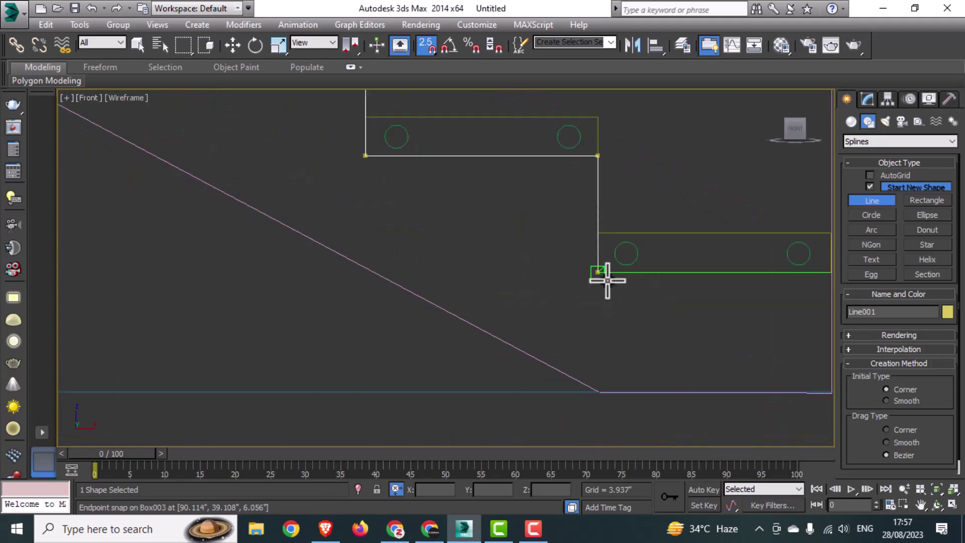
pyautogui.click(602, 276)
pyautogui.scroll(-3, 601, 276)
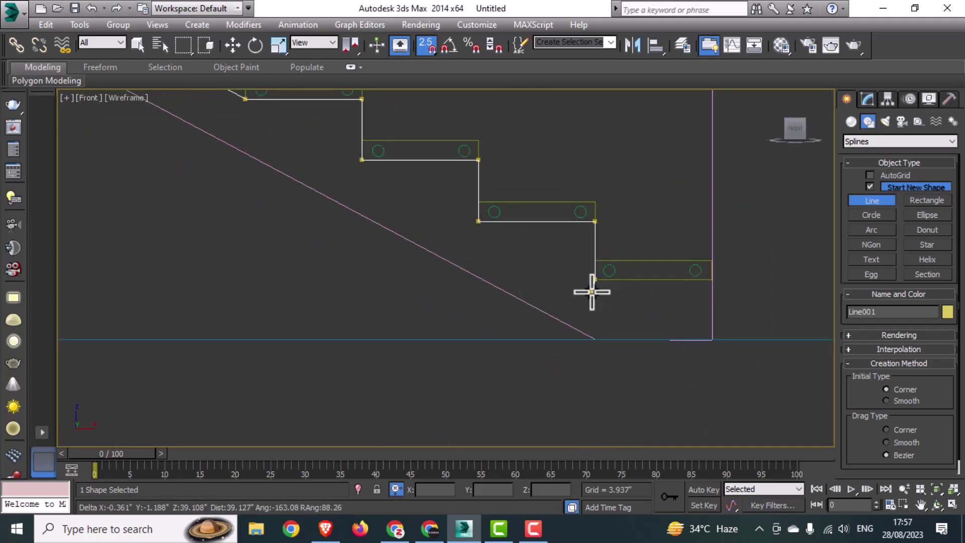
pyautogui.click(714, 279)
pyautogui.rightClick(711, 317)
pyautogui.rightClick(713, 317)
# Inspect the stepped line against the treads in the perspective view.
pyautogui.hotkey('alt', 'w')
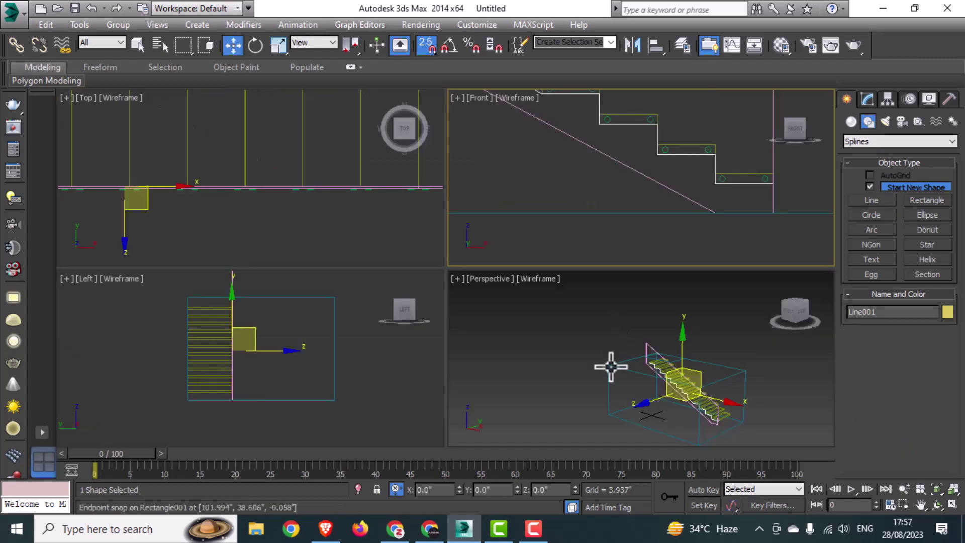
pyautogui.rightClick(614, 364)
pyautogui.hotkey('alt', 'w')
pyautogui.scroll(10, 618, 360)
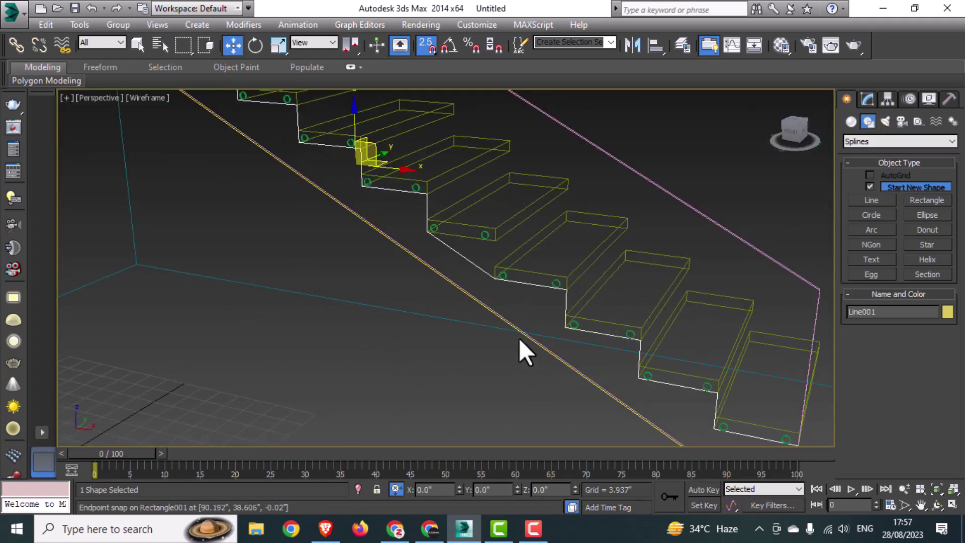
pyautogui.moveTo(520, 339); pyautogui.dragTo(616, 367, button='middle')
pyautogui.scroll(-8, 619, 372)
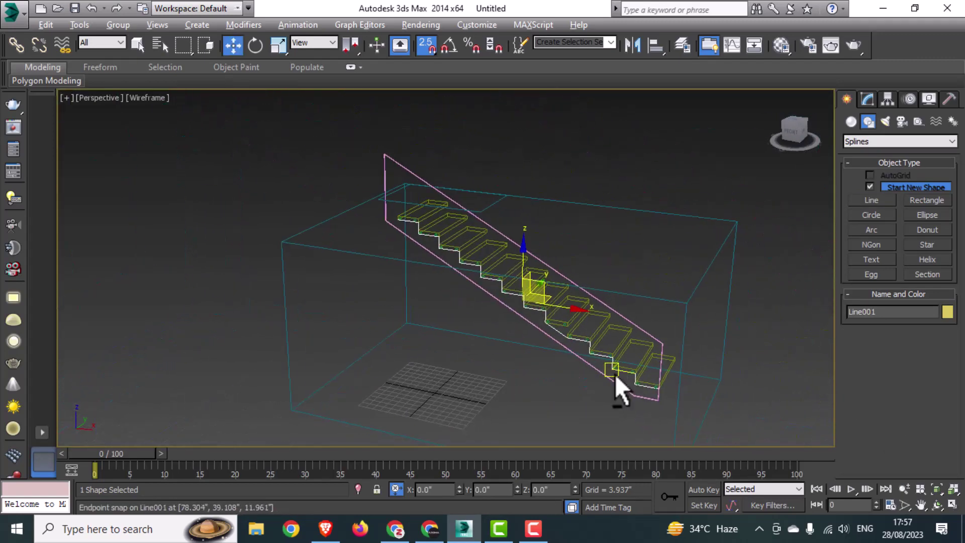
# Divide the line's diagonal segment below the eighth tread from the top with one new vertex.
pyautogui.hotkey('alt', 'w')
pyautogui.rightClick(576, 191)
pyautogui.hotkey('alt', 'w')
pyautogui.moveTo(388, 235); pyautogui.dragTo(564, 364, button='middle')
pyautogui.scroll(2, 564, 365)
pyautogui.click(862, 99)
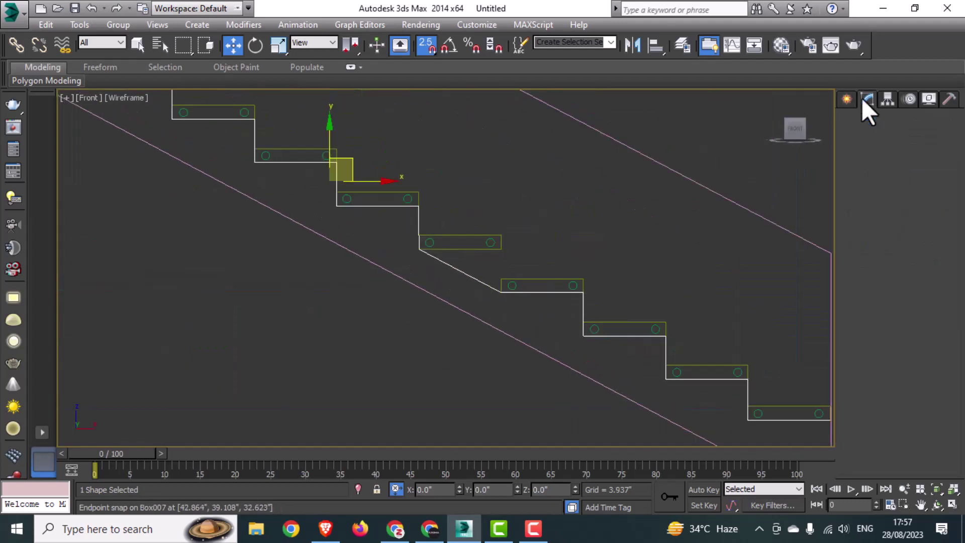
pyautogui.click(428, 46)
pyautogui.click(898, 330)
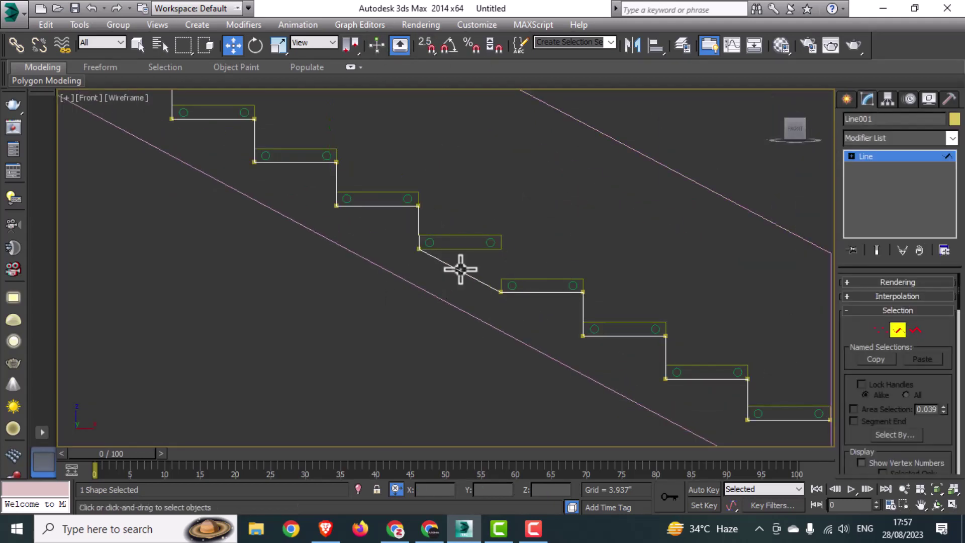
pyautogui.scroll(-10, 922, 433)
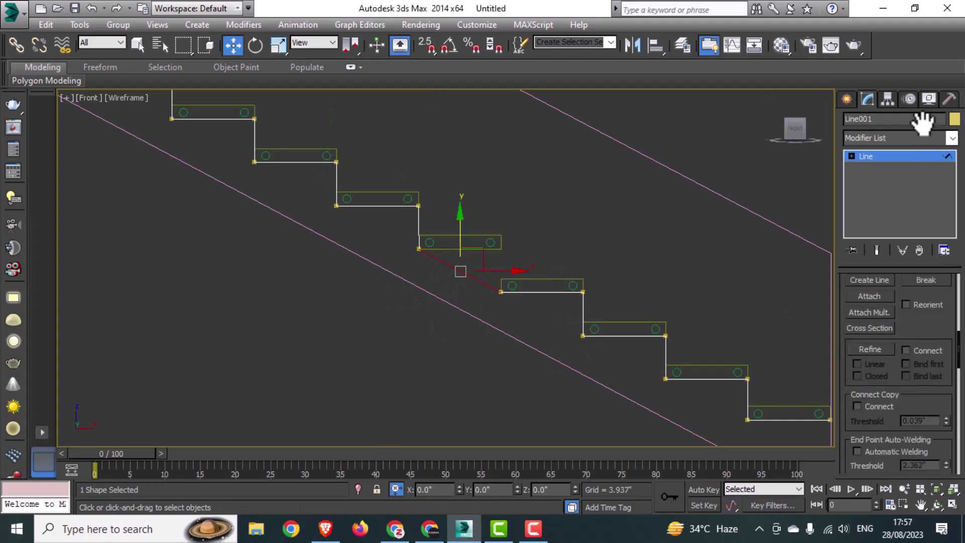
pyautogui.click(869, 417)
pyautogui.scroll(3, 437, 271)
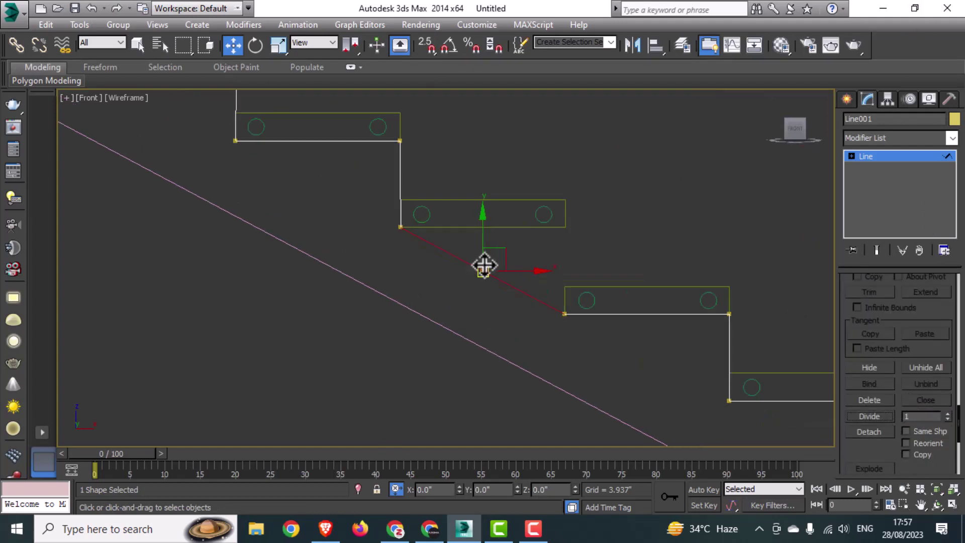
# Move the new vertex up to the eighth tread's underside and about 5.9 inches right to its lower front corner.
pyautogui.click(865, 166)
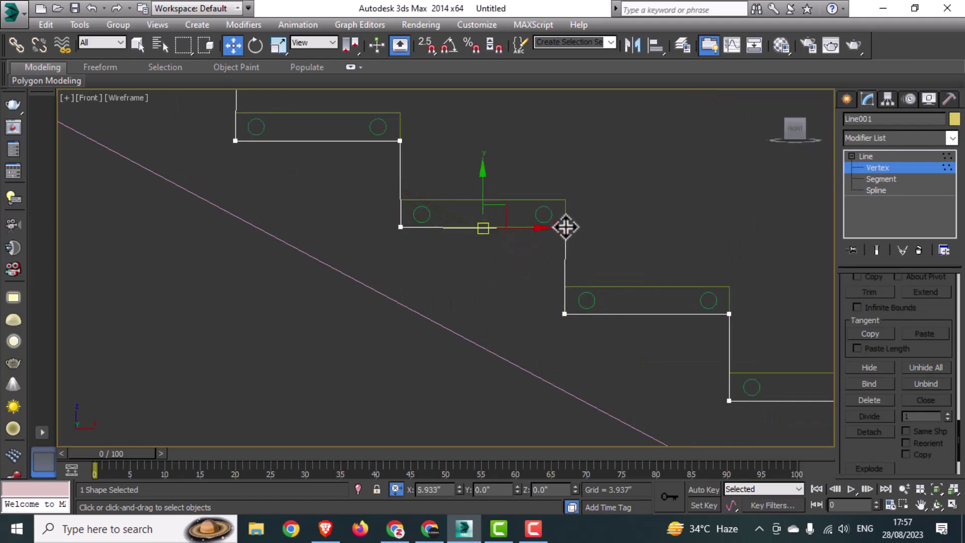
pyautogui.moveTo(540, 230); pyautogui.dragTo(564, 231)
pyautogui.click(426, 47)
pyautogui.click(918, 169)
# Turn snapping off and check the corrected line along the staircase in the perspective and front views.
pyautogui.scroll(-9, 451, 252)
pyautogui.hotkey('alt', 'w')
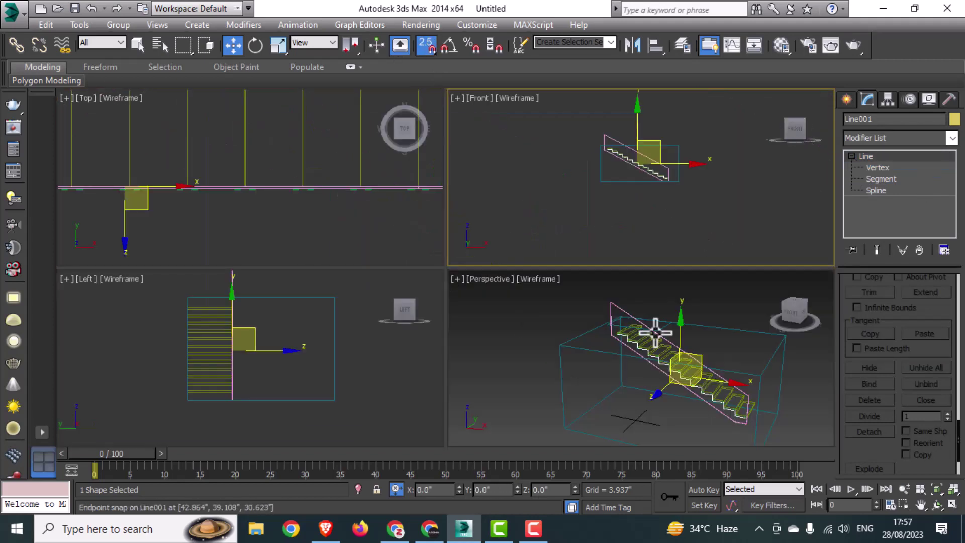
pyautogui.hotkey('alt', 'w')
pyautogui.click(426, 45)
pyautogui.scroll(5, 539, 297)
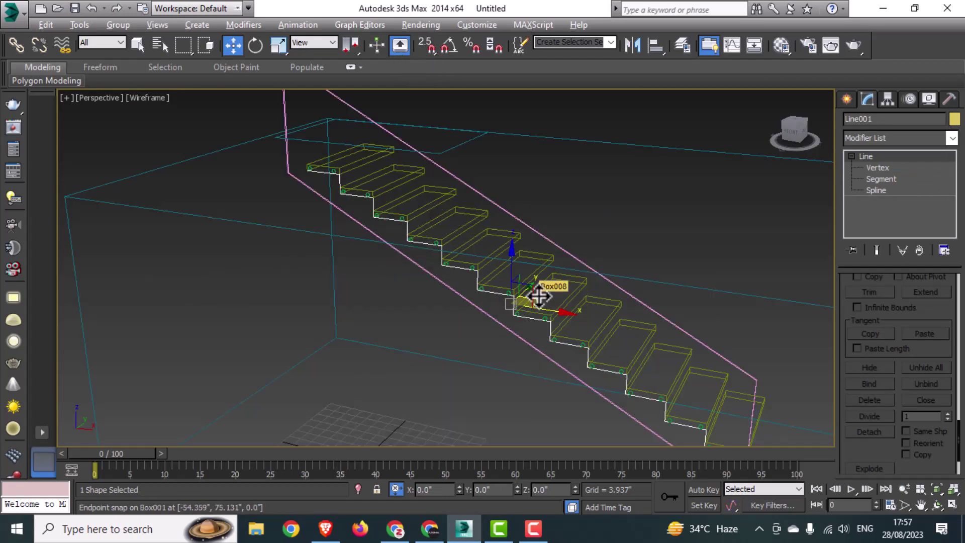
pyautogui.press('f')
pyautogui.scroll(6, 508, 277)
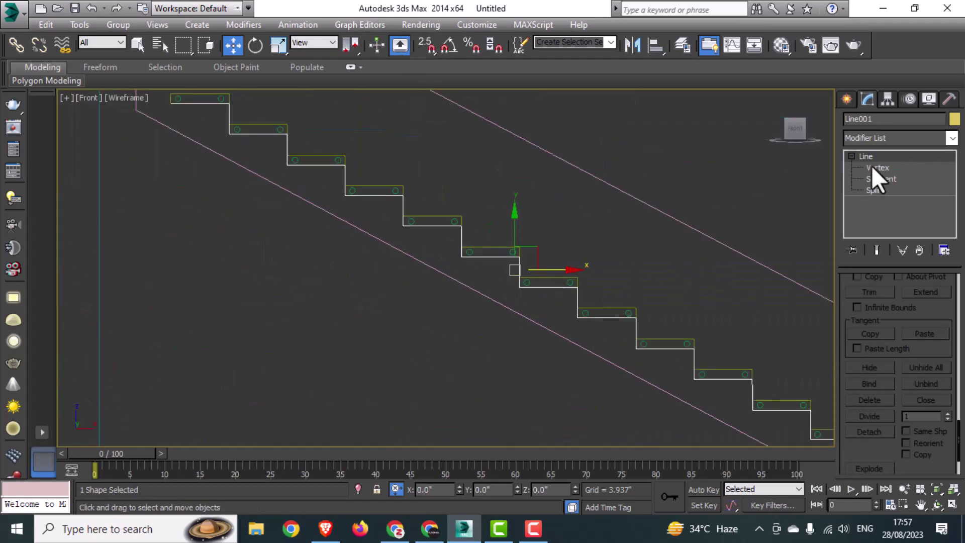
# Outline the stepped line downward into a closed double-line profile beneath the treads.
pyautogui.press('3')
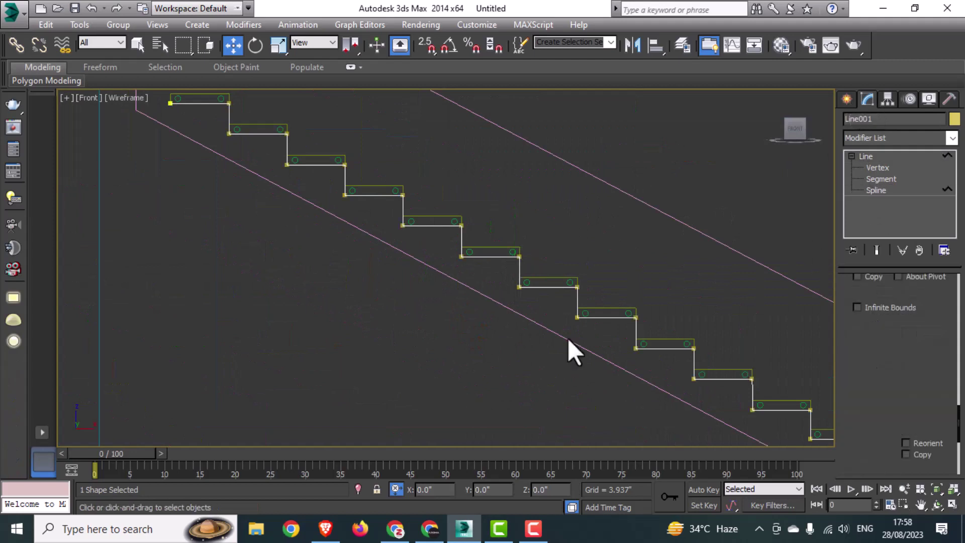
pyautogui.moveTo(894, 327); pyautogui.dragTo(903, 442)
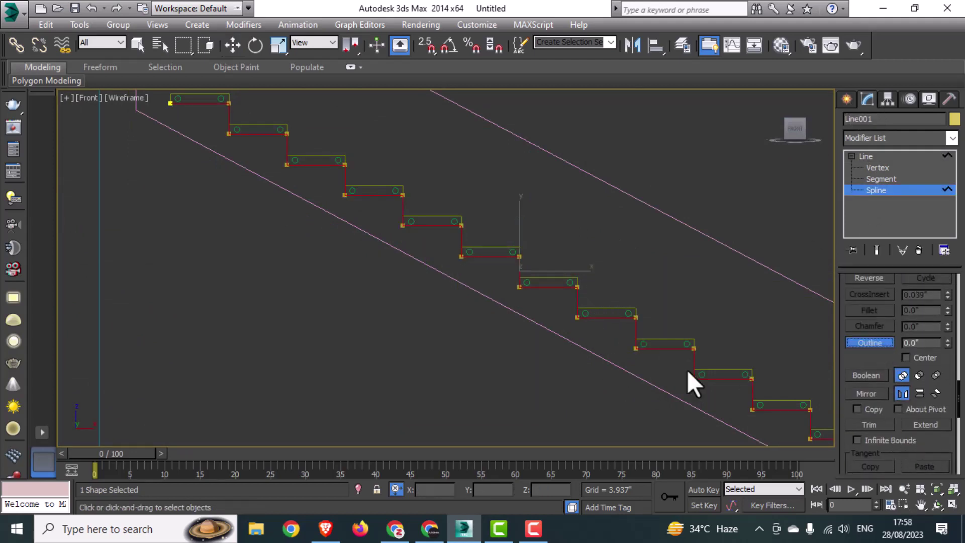
pyautogui.scroll(2, 692, 363)
pyautogui.moveTo(680, 338); pyautogui.dragTo(674, 359)
pyautogui.scroll(-1, 503, 321)
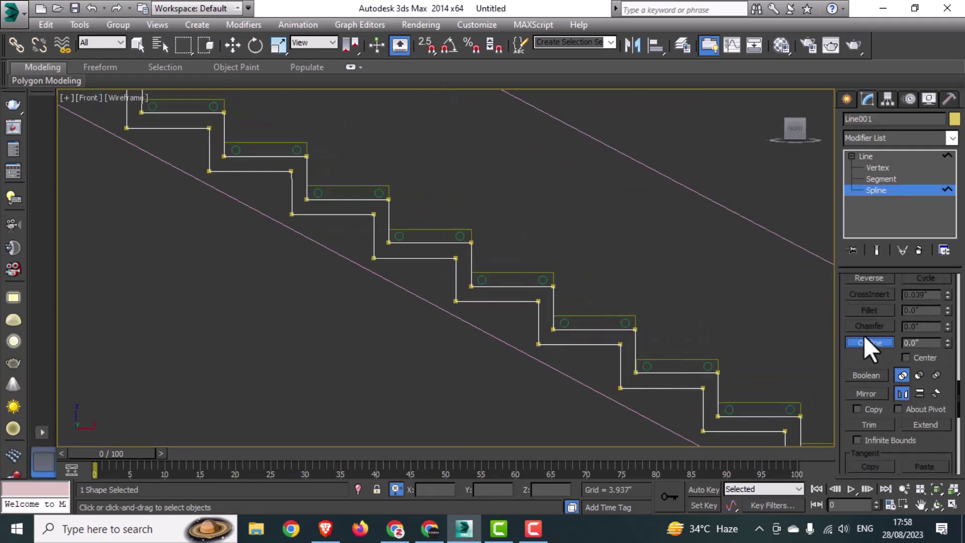
pyautogui.click(865, 340)
pyautogui.scroll(-3, 611, 313)
pyautogui.click(880, 192)
# Move the stepped profile back from the side panel to beneath the treads in the top view.
pyautogui.hotkey('alt', 'w')
pyautogui.rightClick(329, 222)
pyautogui.hotkey('alt', 'w')
pyautogui.scroll(-5, 362, 230)
pyautogui.moveTo(365, 233); pyautogui.dragTo(381, 267, button='middle')
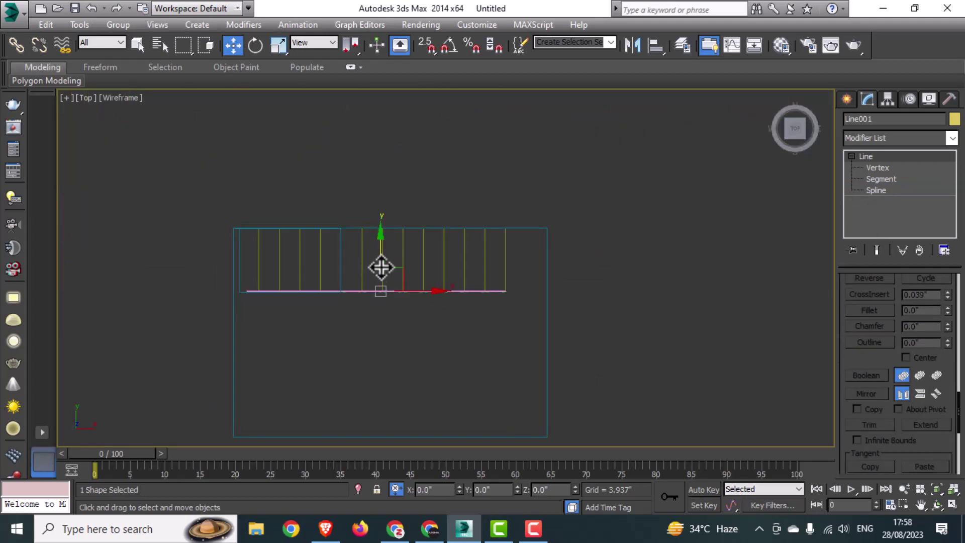
pyautogui.scroll(3, 381, 267)
pyautogui.moveTo(381, 267); pyautogui.dragTo(406, 175)
# Extrude the stepped profile about 15.079 inches across the treads' width.
pyautogui.click(883, 135)
pyautogui.scroll(-5, 883, 136)
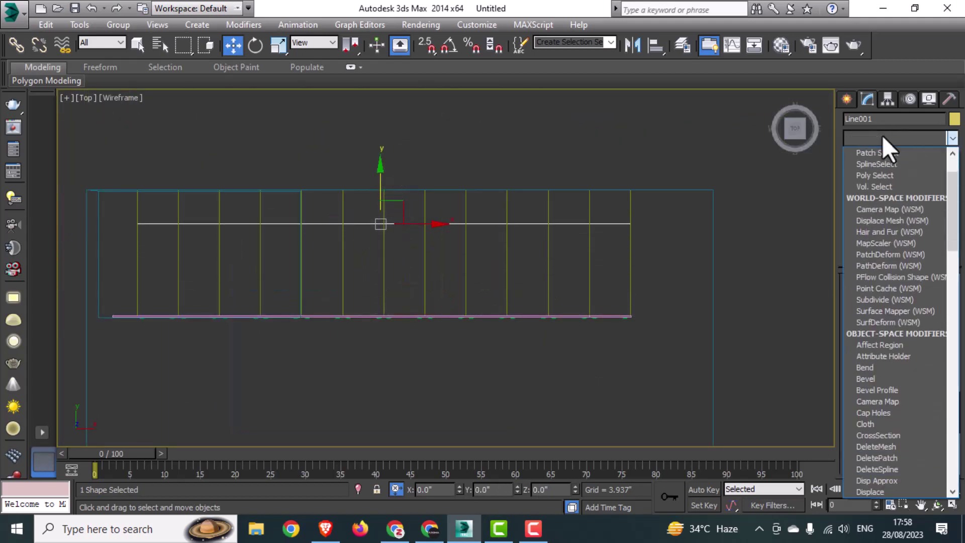
pyautogui.click(921, 320)
pyautogui.moveTo(938, 300); pyautogui.dragTo(939, 234)
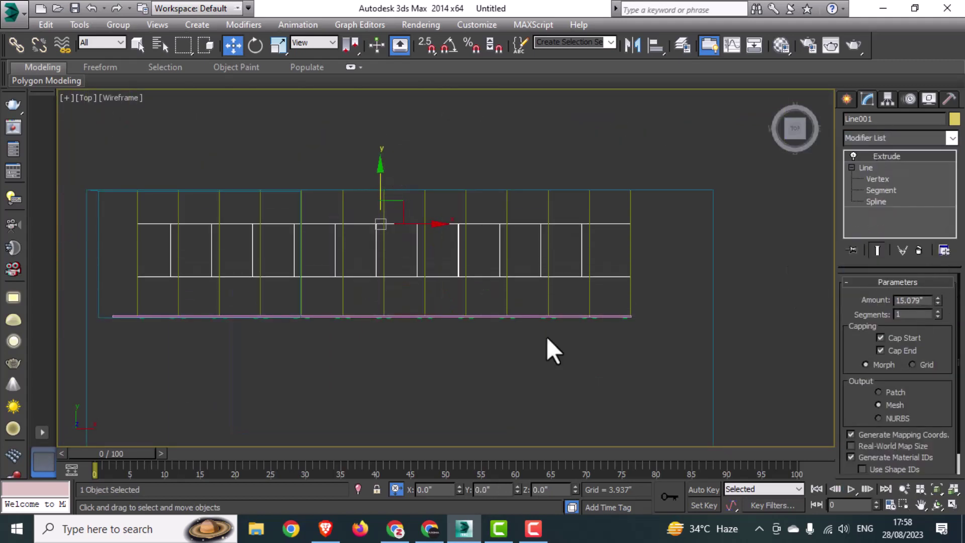
pyautogui.scroll(-3, 370, 252)
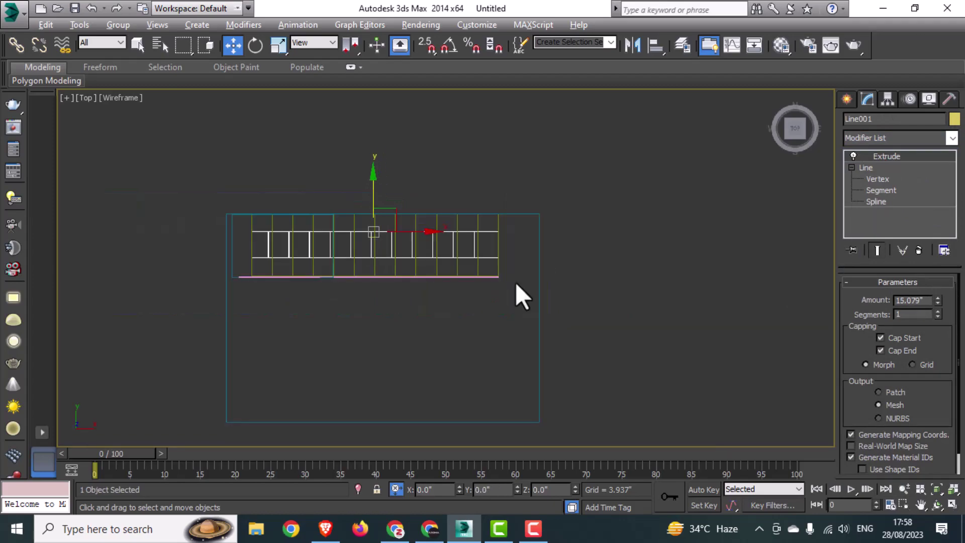
# Delete the open-front room box surrounding the staircase.
pyautogui.hotkey('alt', 'w')
pyautogui.hotkey('alt', 'w')
pyautogui.keyDown('alt'); pyautogui.moveTo(668, 398); pyautogui.dragTo(438, 296, button='middle'); pyautogui.keyUp('alt')
pyautogui.moveTo(534, 244); pyautogui.dragTo(497, 291)
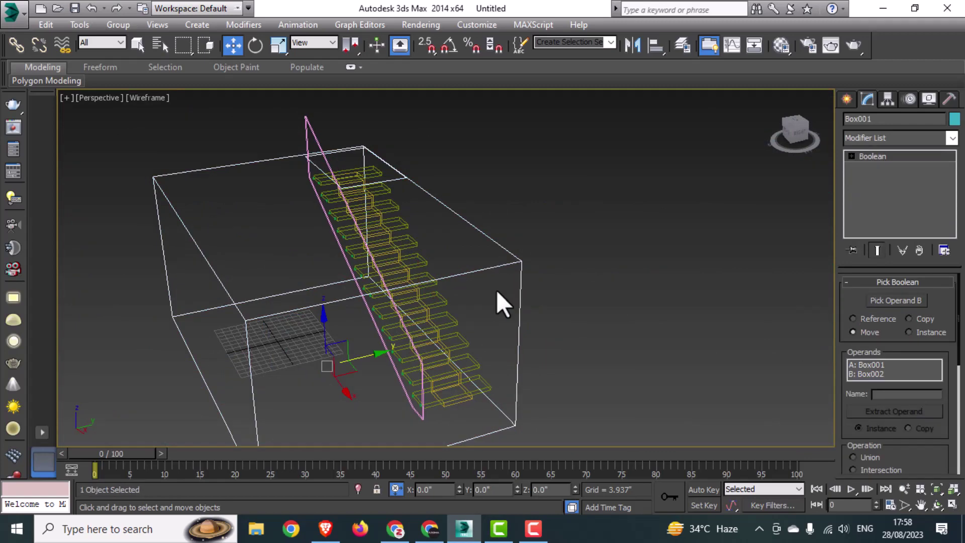
pyautogui.keyDown('alt'); pyautogui.moveTo(497, 286); pyautogui.dragTo(632, 249, button='middle'); pyautogui.keyUp('alt')
pyautogui.press('Delete')
pyautogui.moveTo(688, 292); pyautogui.dragTo(551, 304, button='middle')
# Draw an L-shaped wall line around the staircase in the top view and align its long leg with the treads' rear edge.
pyautogui.hotkey('alt', 'w')
pyautogui.click(276, 199)
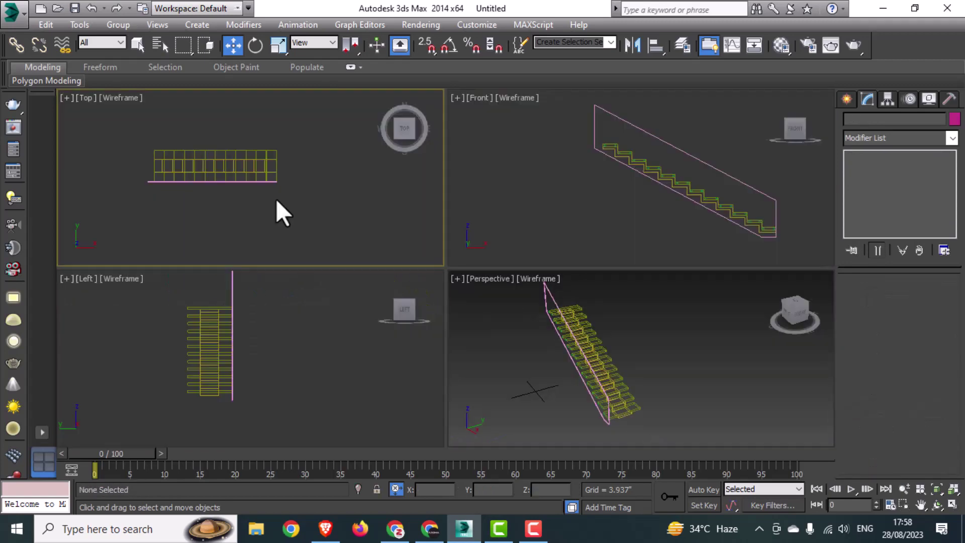
pyautogui.hotkey('alt', 'w')
pyautogui.scroll(-3, 312, 253)
pyautogui.click(847, 99)
pyautogui.click(868, 121)
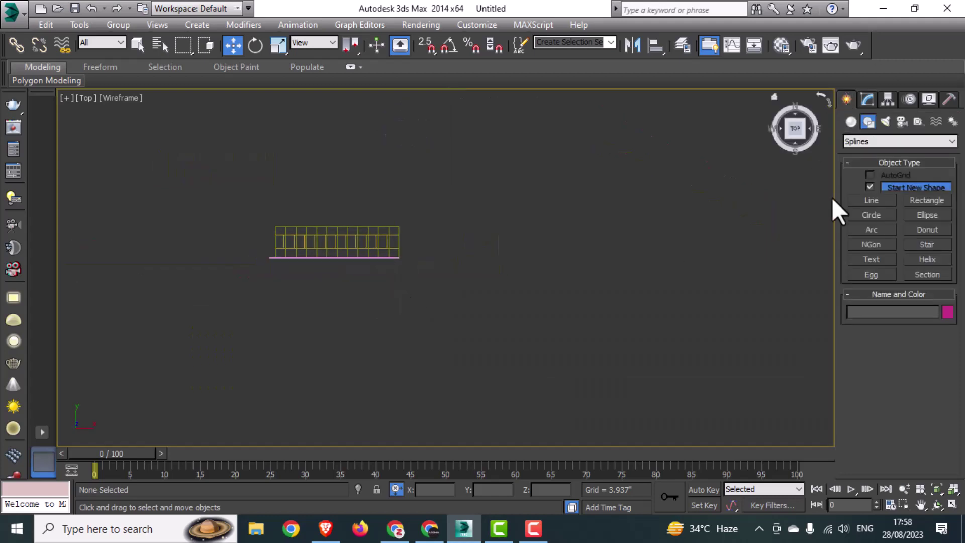
pyautogui.click(872, 201)
pyautogui.click(221, 321)
pyautogui.click(221, 218)
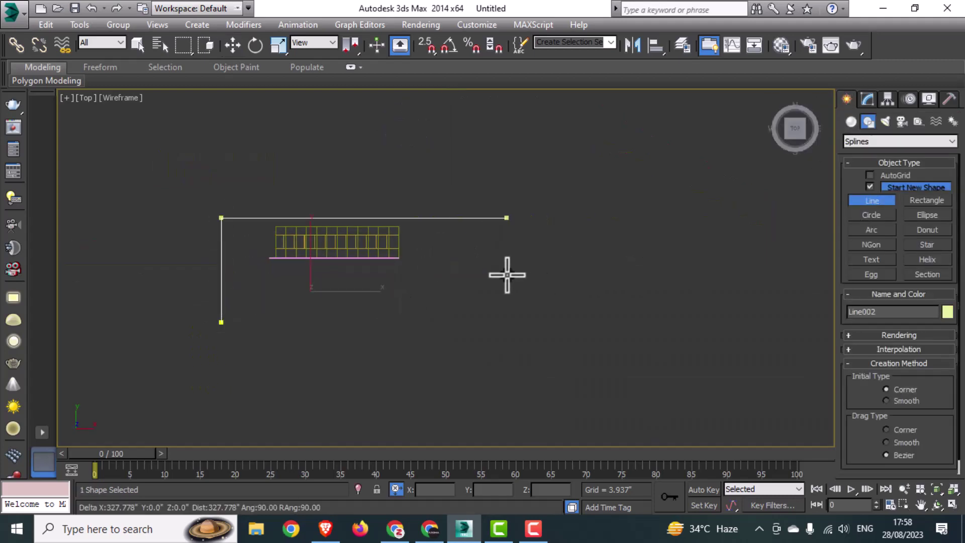
pyautogui.keyDown('shift'); pyautogui.click(497, 279); pyautogui.keyUp('shift')
pyautogui.rightClick(495, 285)
pyautogui.rightClick(493, 288)
pyautogui.scroll(3, 272, 260)
pyautogui.moveTo(357, 202); pyautogui.dragTo(349, 216)
# Outline the L-shaped line outward to give the walls thickness.
pyautogui.click(866, 99)
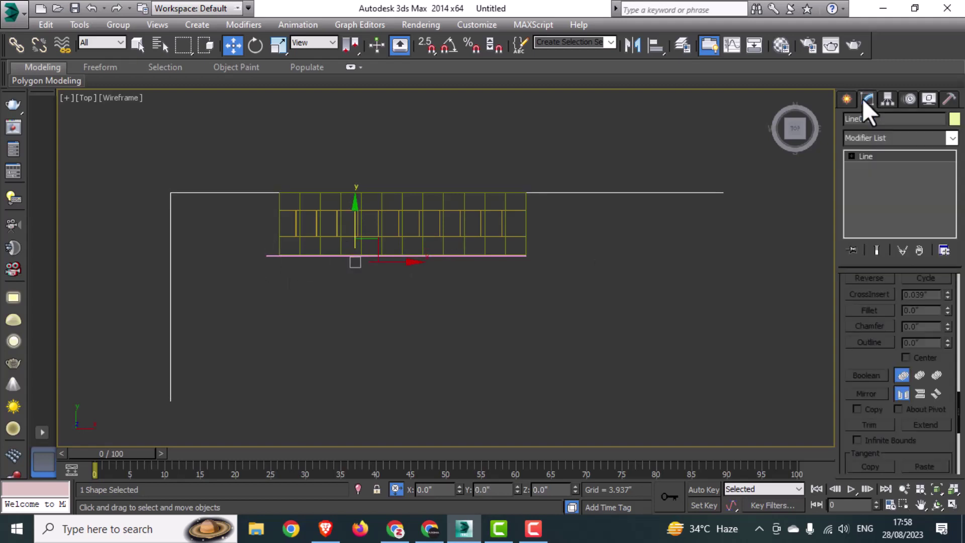
pyautogui.click(863, 190)
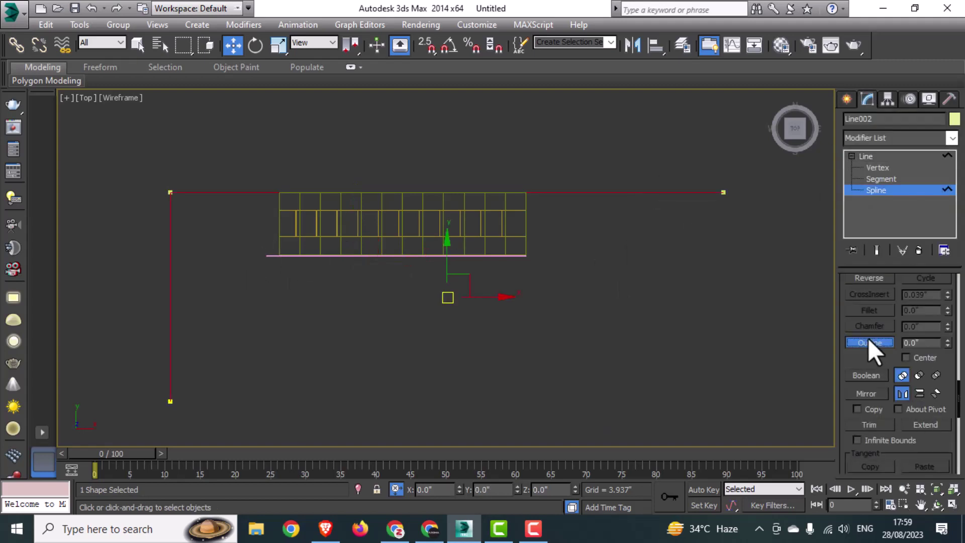
pyautogui.moveTo(693, 189); pyautogui.dragTo(694, 180)
# Extrude the L-shaped wall profile to a height of 84 inches.
pyautogui.click(916, 134)
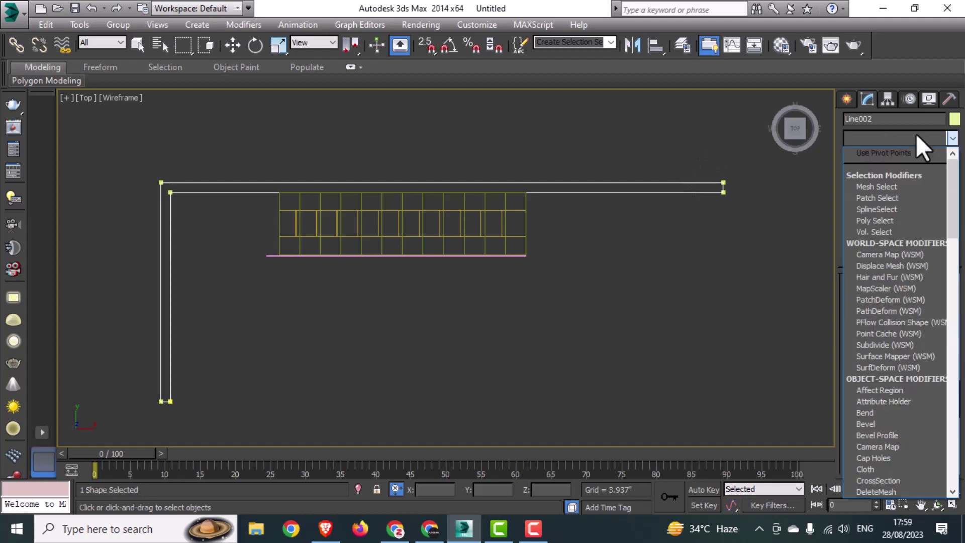
pyautogui.write('ex')
pyautogui.click(909, 149)
pyautogui.press('w')
pyautogui.hotkey('alt', 'w')
pyautogui.click(610, 381)
pyautogui.hotkey('alt', 'w')
pyautogui.scroll(-4, 610, 373)
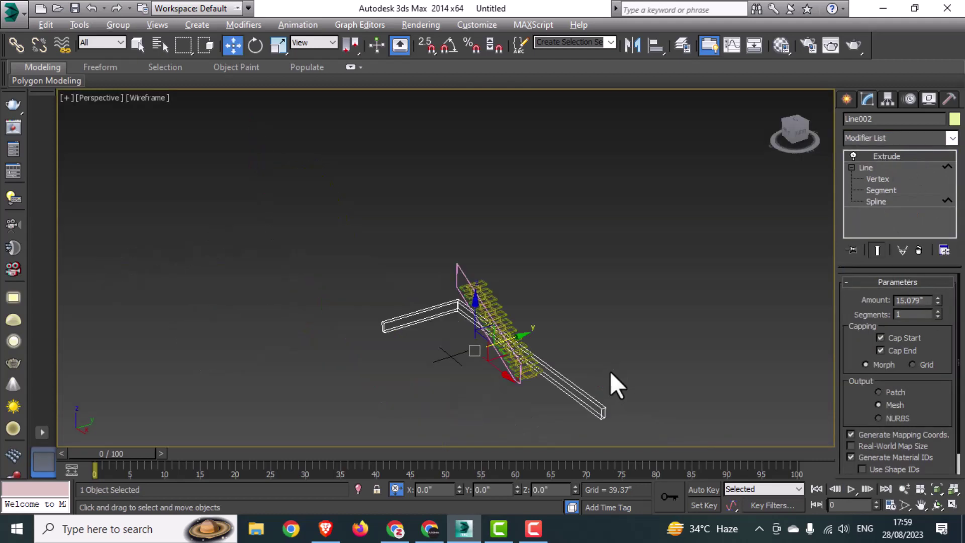
pyautogui.moveTo(610, 372); pyautogui.dragTo(600, 370, button='middle')
pyautogui.press('Return')
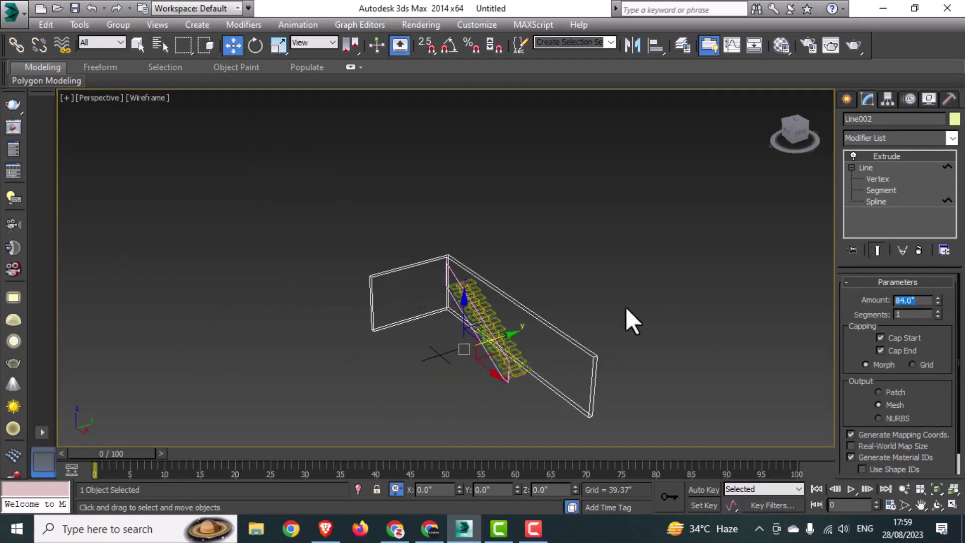
pyautogui.click(616, 309)
pyautogui.keyDown('alt'); pyautogui.moveTo(613, 311); pyautogui.dragTo(591, 326, button='middle'); pyautogui.keyUp('alt')
pyautogui.scroll(3, 592, 326)
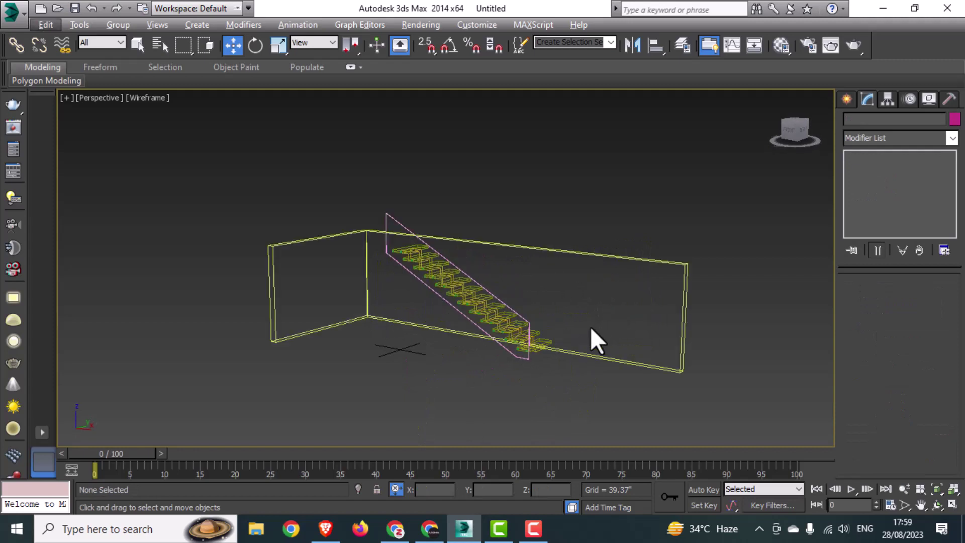
# Draw a snapped landing rectangle in the top view from the top tread's rear corner to the side wall's front inner end.
pyautogui.hotkey('alt', 'w')
pyautogui.click(403, 248)
pyautogui.hotkey('alt', 'w')
pyautogui.scroll(3, 439, 240)
pyautogui.click(846, 99)
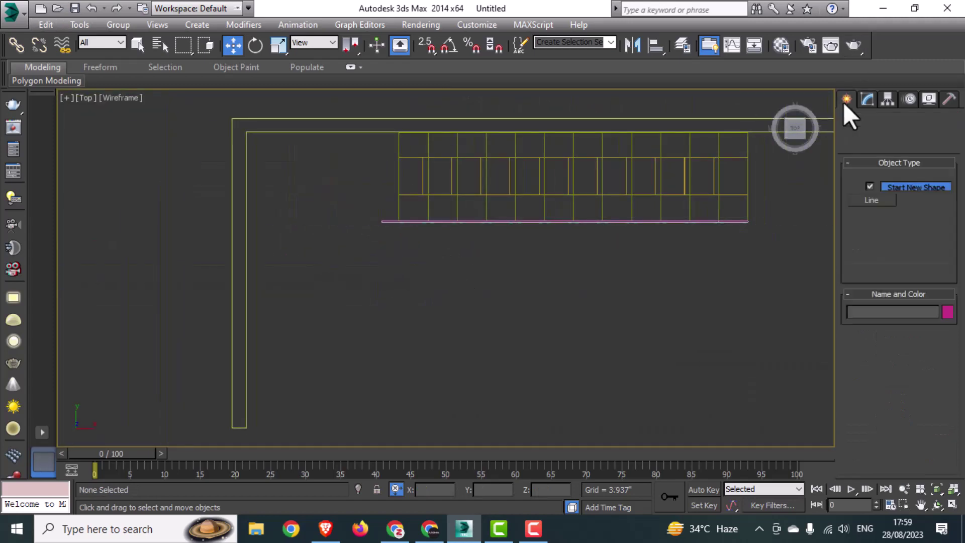
pyautogui.click(868, 121)
pyautogui.click(927, 200)
pyautogui.moveTo(490, 266); pyautogui.dragTo(533, 264, button='middle')
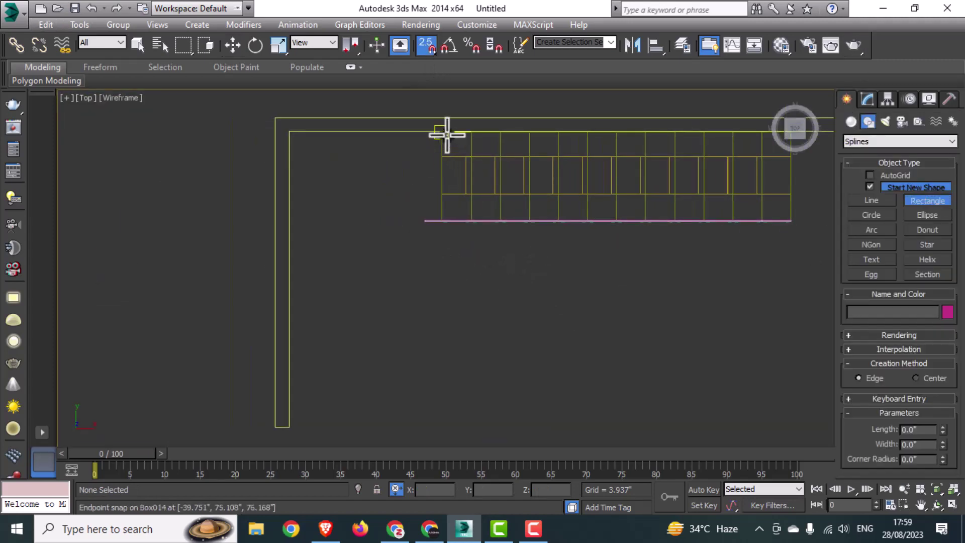
pyautogui.moveTo(441, 132); pyautogui.dragTo(292, 422)
# Extrude the landing rectangle 4 inches into a slab and turn snapping off.
pyautogui.press('w')
pyautogui.hotkey('alt', 'w')
pyautogui.click(589, 329)
pyautogui.hotkey('alt', 'w')
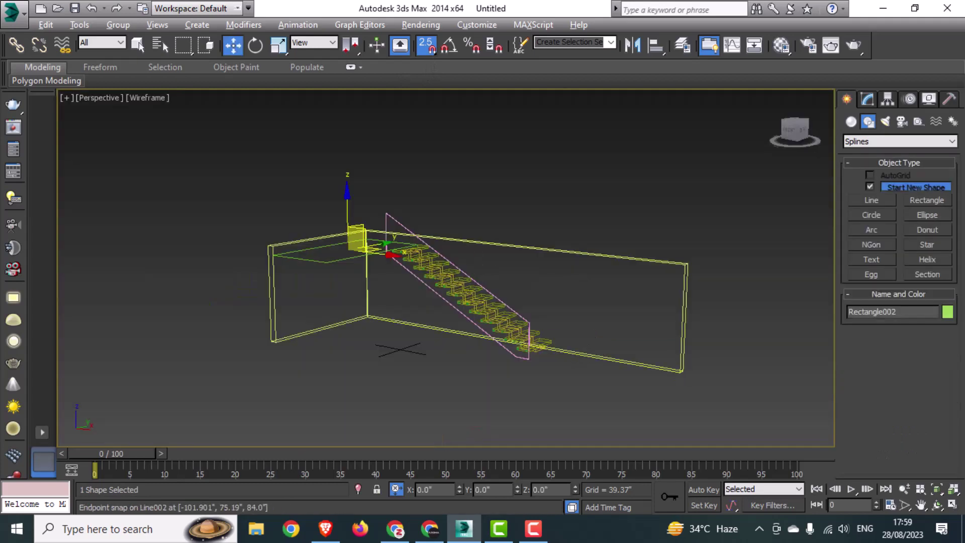
pyautogui.click(868, 99)
pyautogui.click(893, 136)
pyautogui.write('ex')
pyautogui.click(893, 151)
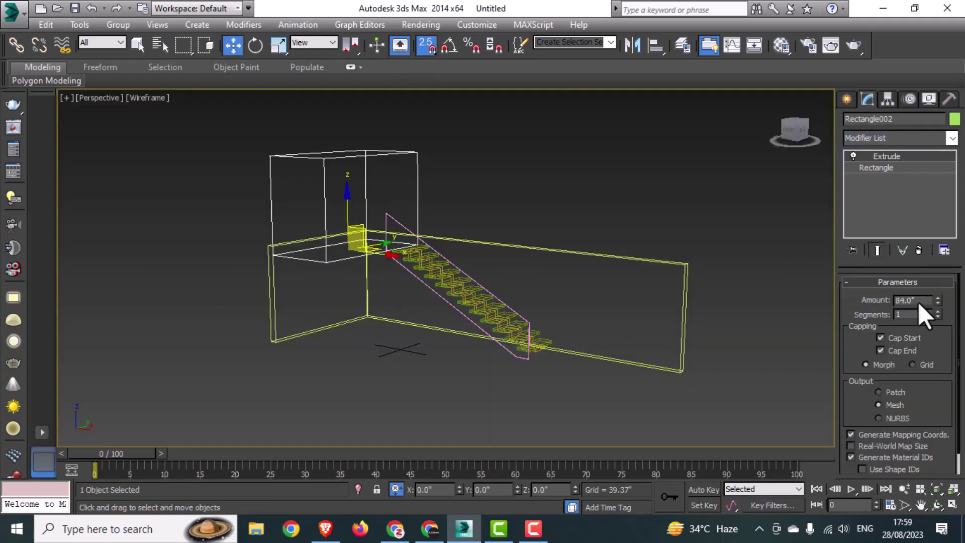
pyautogui.moveTo(919, 302); pyautogui.dragTo(836, 297)
pyautogui.write('4')
pyautogui.press('Return')
pyautogui.press('s')
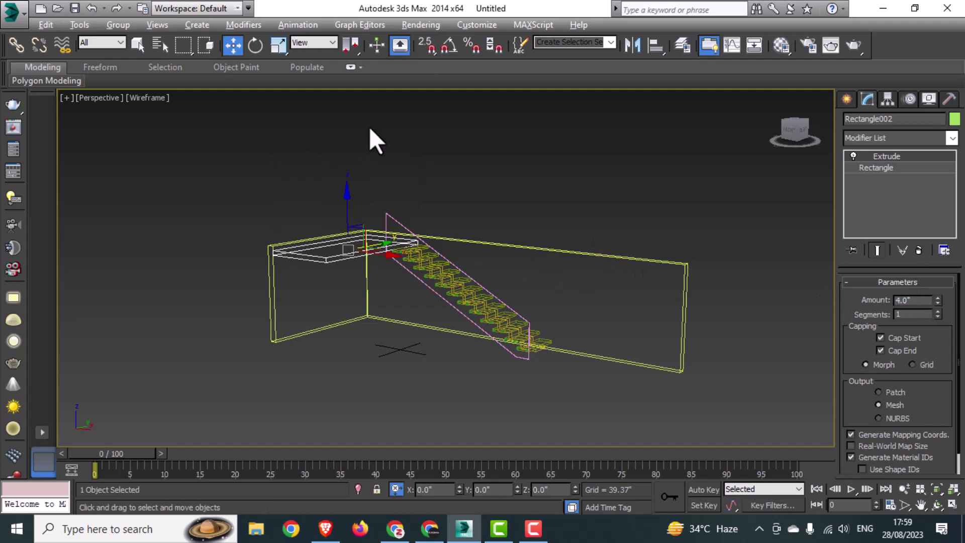
# Apply an Edit Poly modifier to the L-shaped walls and enter vertex editing.
pyautogui.hotkey('alt', 'w')
pyautogui.middleClick(298, 356)
pyautogui.hotkey('alt', 'w')
pyautogui.moveTo(448, 261); pyautogui.dragTo(455, 340, button='middle')
pyautogui.scroll(2, 457, 270)
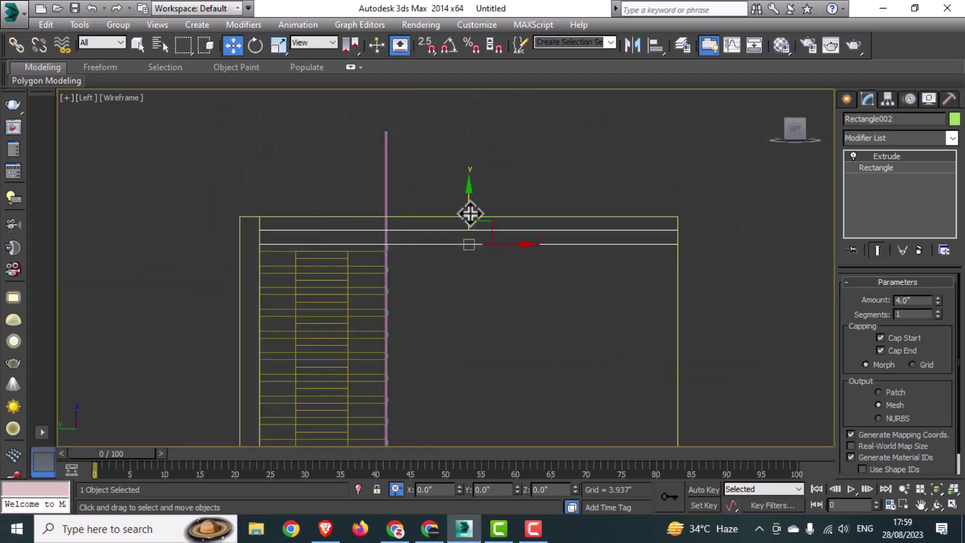
pyautogui.click(677, 217)
pyautogui.click(876, 177)
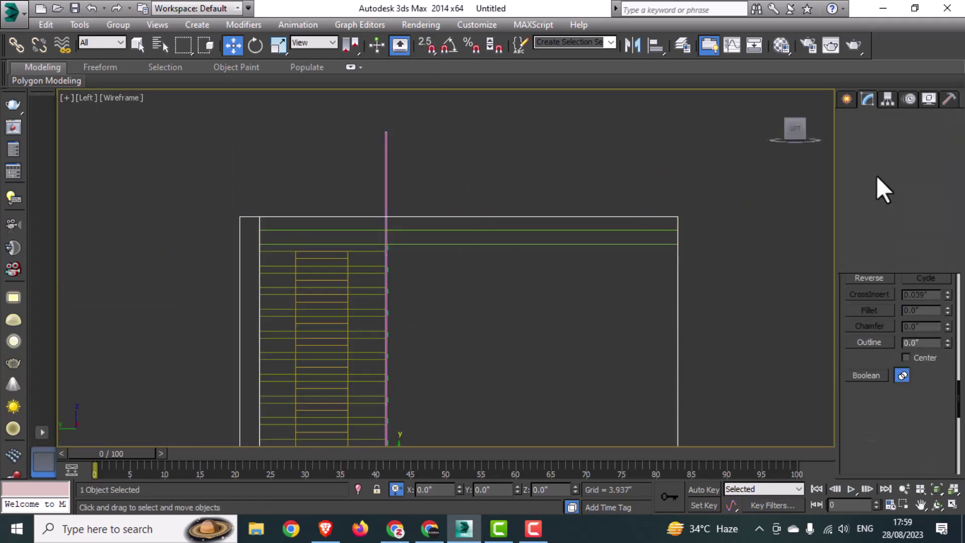
pyautogui.click(886, 155)
pyautogui.click(891, 137)
pyautogui.press('e')
pyautogui.click(890, 137)
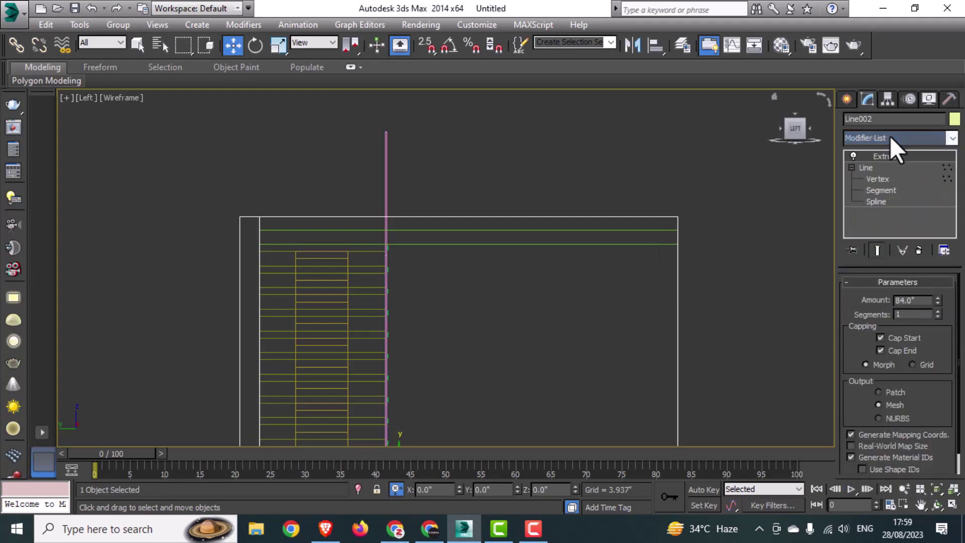
pyautogui.click(888, 137)
pyautogui.press('e')
pyautogui.click(877, 187)
pyautogui.click(864, 389)
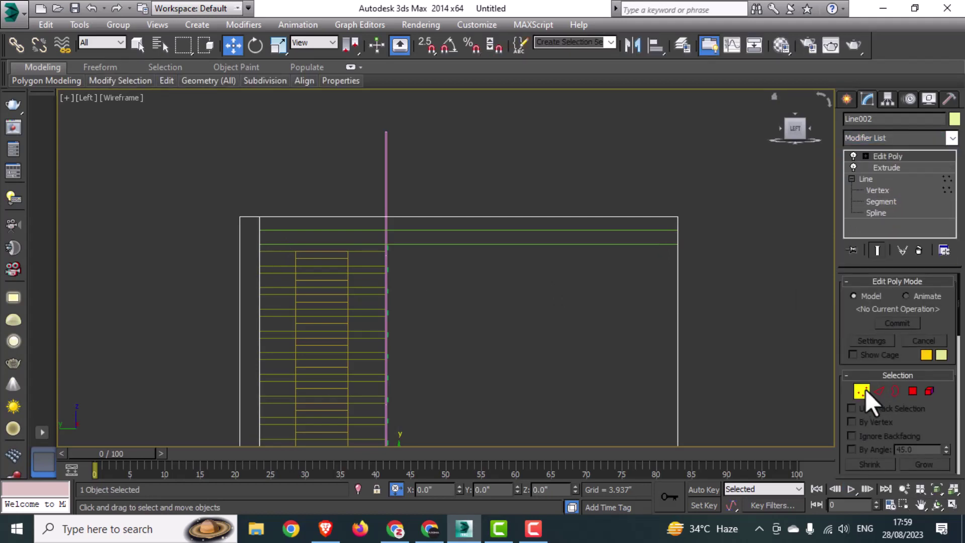
# Try lowering the walls' top vertices toward the landing slab, and delete the Edit Poly modifier.
pyautogui.moveTo(160, 211); pyautogui.dragTo(751, 252)
pyautogui.scroll(3, 259, 189)
pyautogui.moveTo(637, 235); pyautogui.dragTo(644, 271)
pyautogui.press('1')
pyautogui.hotkey('alt', 'w')
pyautogui.rightClick(571, 361)
pyautogui.hotkey('alt', 'w')
pyautogui.moveTo(570, 337)
pyautogui.keyDown('alt'); pyautogui.mouseDown(button='middle')
pyautogui.moveTo(550, 346)
pyautogui.moveTo(559, 320)
pyautogui.moveTo(563, 328)
pyautogui.mouseUp(button='middle'); pyautogui.keyUp('alt')
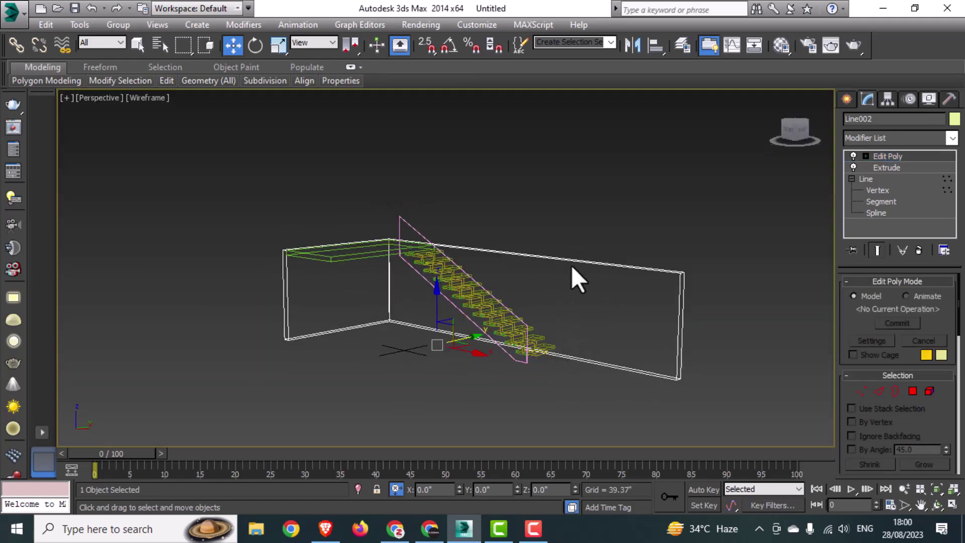
pyautogui.keyDown('alt'); pyautogui.moveTo(571, 266); pyautogui.dragTo(573, 267, button='middle'); pyautogui.keyUp('alt')
pyautogui.rightClick(900, 156)
pyautogui.click(827, 184)
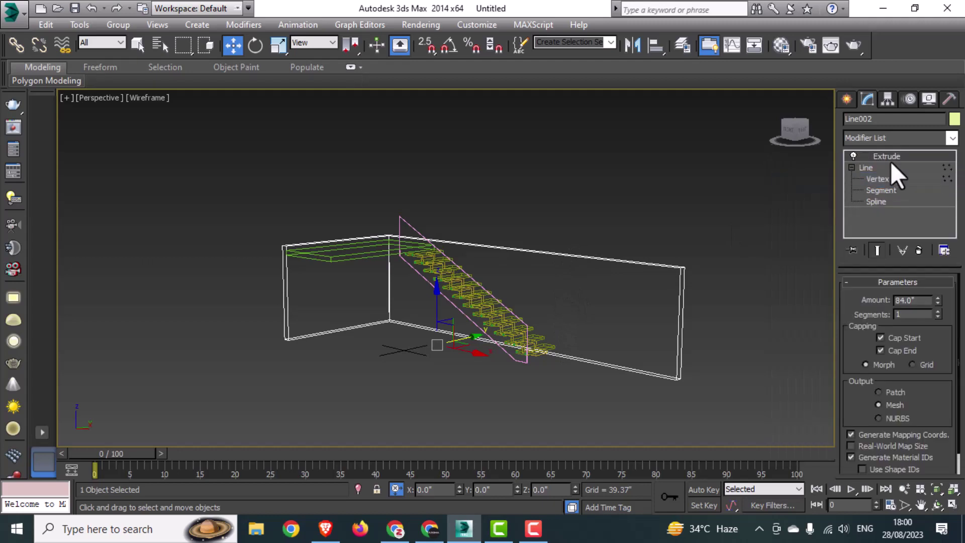
# Try a wall extrusion amount of 8 feet and raise it to 14 feet.
pyautogui.moveTo(924, 300); pyautogui.dragTo(821, 300)
pyautogui.write("8'")
pyautogui.press('Return')
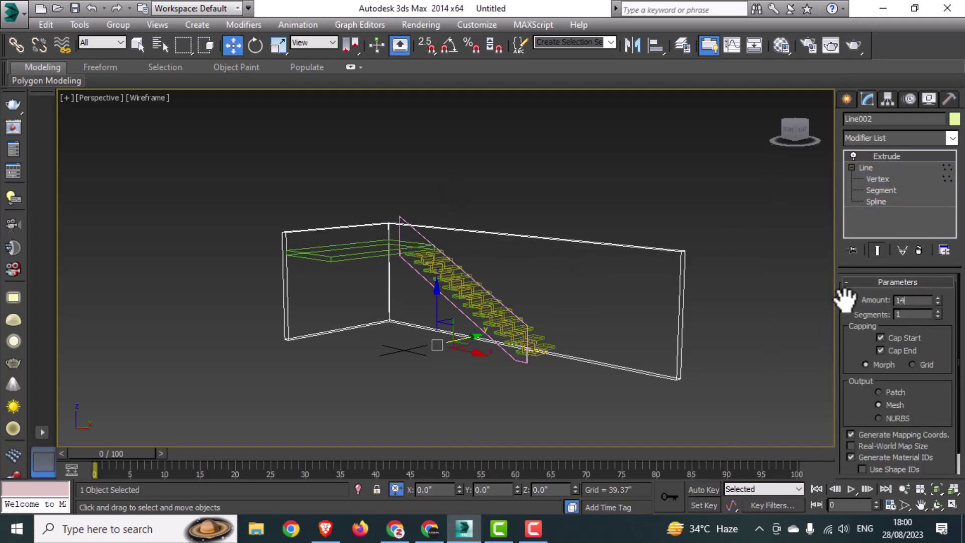
pyautogui.write("14'")
pyautogui.press('Return')
pyautogui.click(596, 403)
# Lengthen the side wall beyond the landing by moving its front end vertices outward.
pyautogui.keyDown('alt'); pyautogui.moveTo(430, 357); pyautogui.dragTo(413, 340, button='middle'); pyautogui.keyUp('alt')
pyautogui.click(328, 335)
pyautogui.click(877, 179)
pyautogui.moveTo(260, 318); pyautogui.dragTo(343, 367)
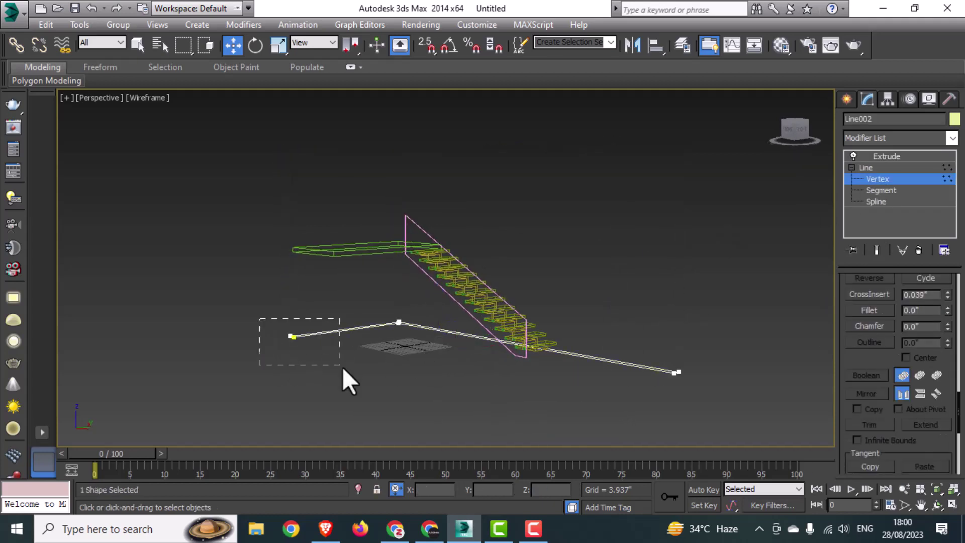
pyautogui.click(918, 159)
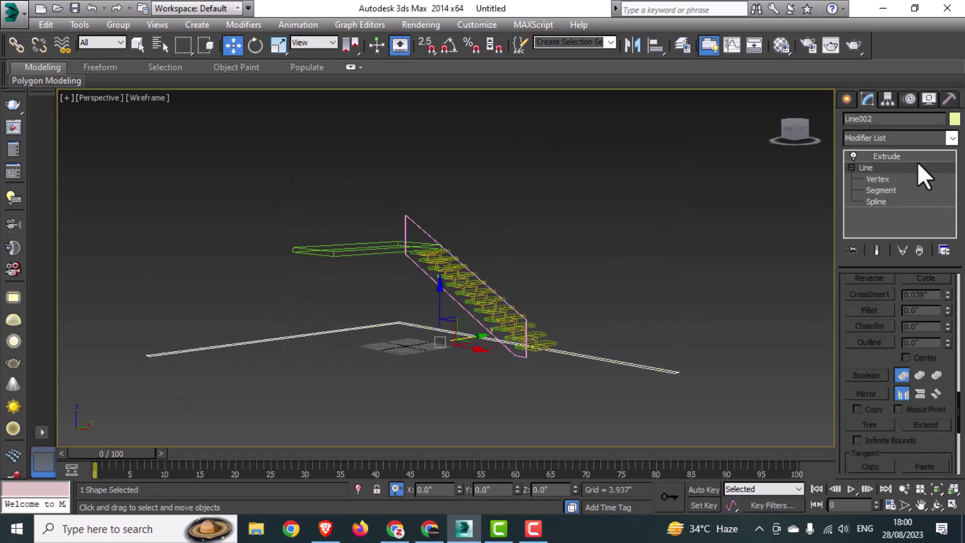
pyautogui.click(646, 292)
pyautogui.keyDown('alt'); pyautogui.moveTo(676, 307); pyautogui.dragTo(691, 329, button='middle'); pyautogui.keyUp('alt')
# Create a floor plane in the top view spanning from the walls' outer corner to both wall ends.
pyautogui.hotkey('alt', 'w')
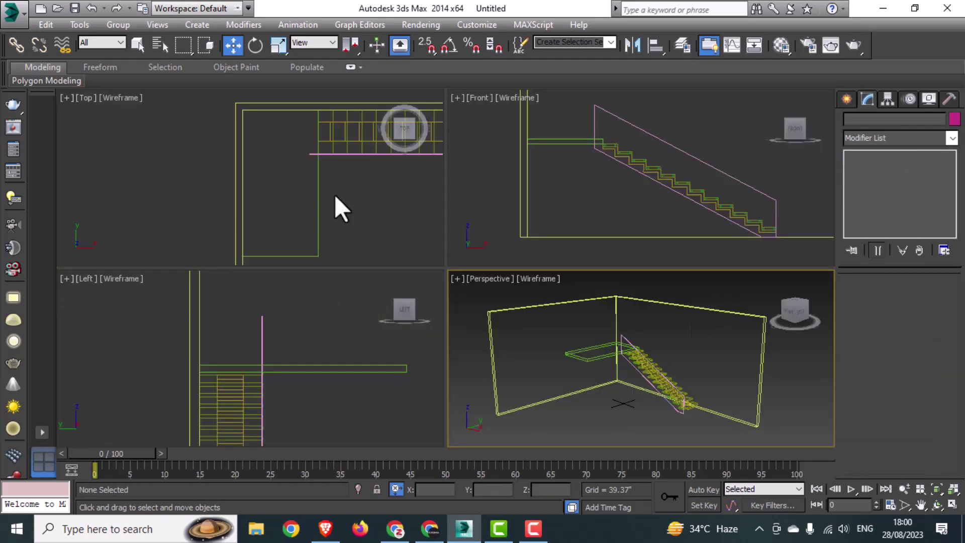
pyautogui.click(335, 195)
pyautogui.hotkey('alt', 'w')
pyautogui.scroll(-4, 453, 241)
pyautogui.moveTo(598, 302); pyautogui.dragTo(536, 282, button='middle')
pyautogui.click(847, 99)
pyautogui.click(852, 122)
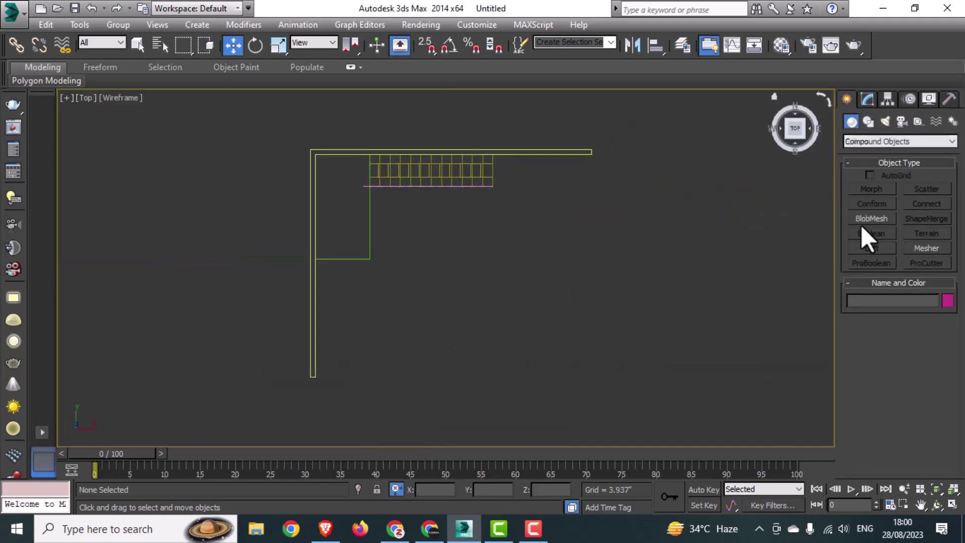
pyautogui.click(860, 141)
pyautogui.click(877, 150)
pyautogui.click(926, 249)
pyautogui.moveTo(308, 149); pyautogui.dragTo(592, 377)
pyautogui.press('w')
pyautogui.hotkey('alt', 'w')
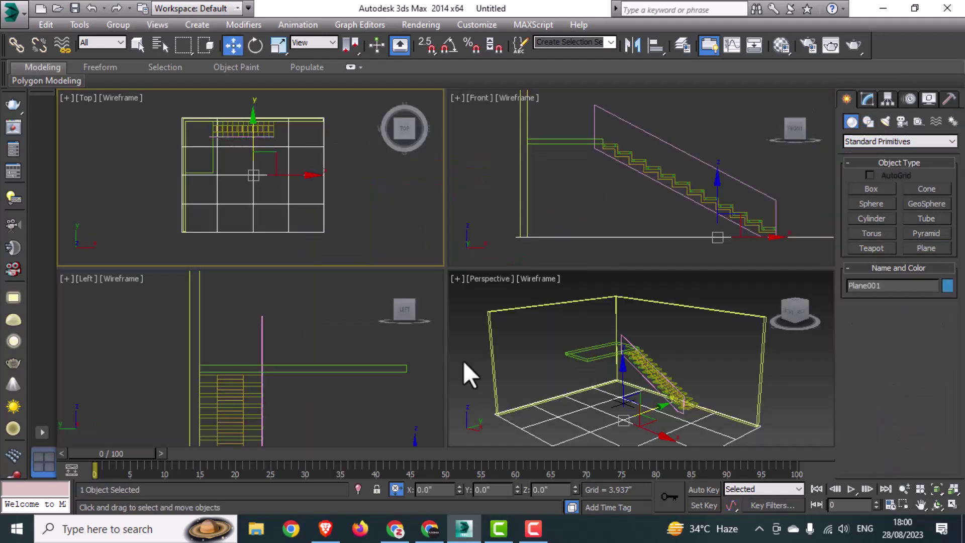
pyautogui.middleClick(293, 143)
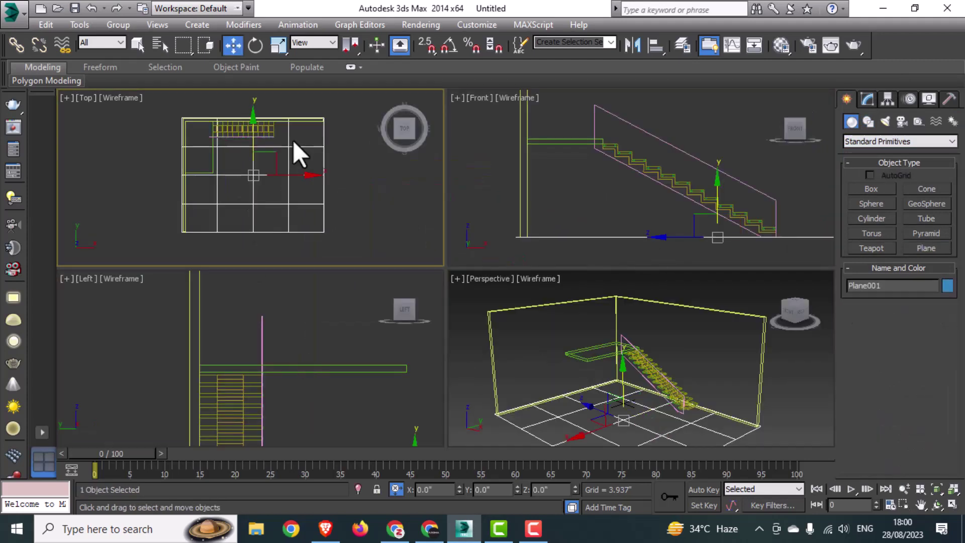
# Draw a thin box about 36" wide and 0.3" long across the lowest tread in the Left view.
pyautogui.middleClick(671, 214)
pyautogui.hotkey('alt', 'w')
pyautogui.moveTo(674, 222); pyautogui.dragTo(592, 198, button='middle')
pyautogui.scroll(2, 592, 241)
pyautogui.click(593, 285)
pyautogui.click(869, 121)
pyautogui.click(878, 189)
pyautogui.scroll(2, 588, 382)
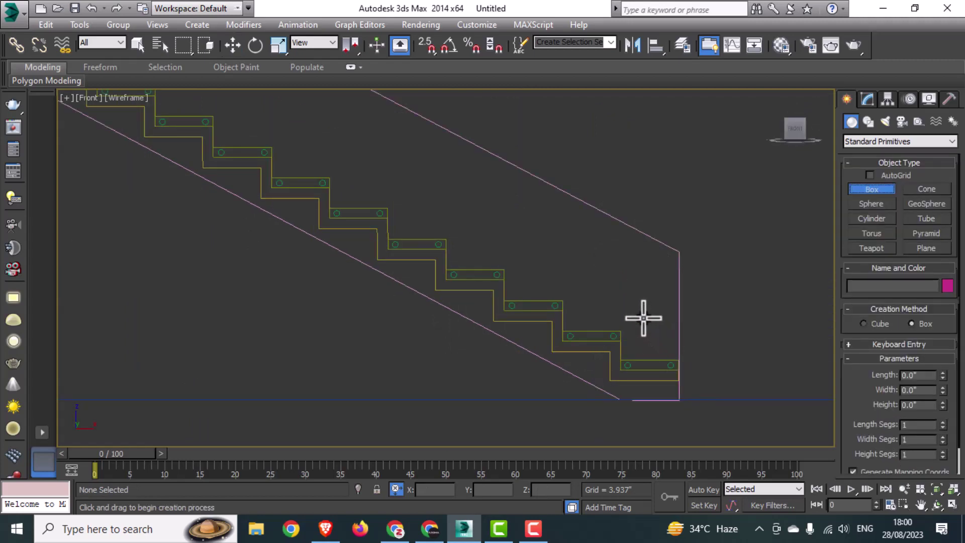
pyautogui.hotkey('alt', 'w')
pyautogui.middleClick(283, 203)
pyautogui.hotkey('alt', 'w')
pyautogui.scroll(5, 480, 178)
pyautogui.moveTo(479, 189); pyautogui.dragTo(495, 244, button='middle')
pyautogui.hotkey('alt', 'w')
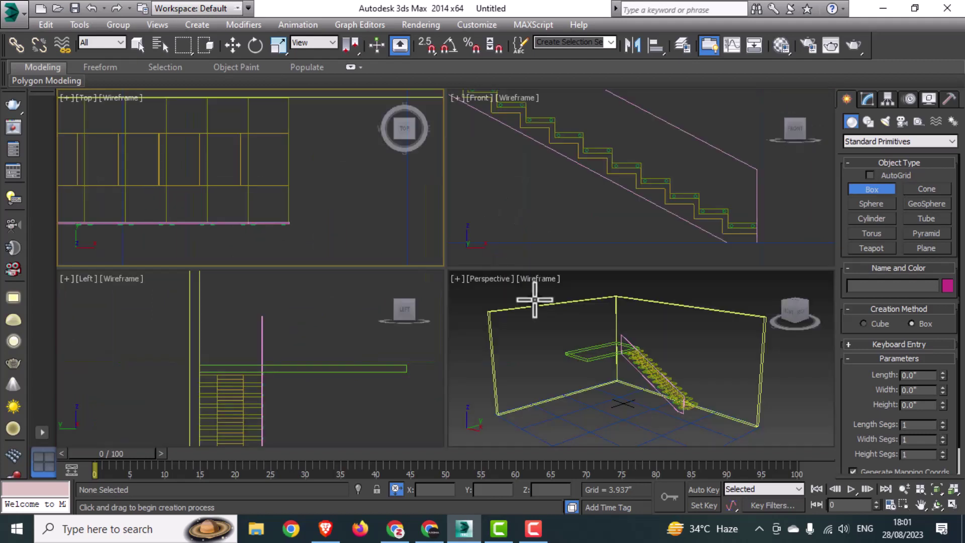
pyautogui.middleClick(355, 371)
pyautogui.hotkey('alt', 'w')
pyautogui.scroll(2, 406, 347)
pyautogui.scroll(3, 382, 340)
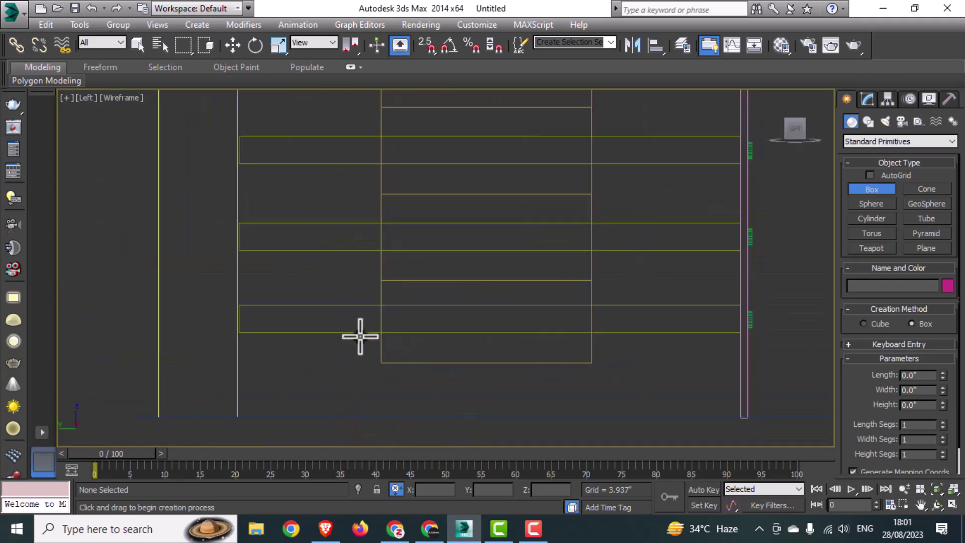
pyautogui.scroll(2, 272, 322)
pyautogui.moveTo(122, 308); pyautogui.dragTo(817, 315)
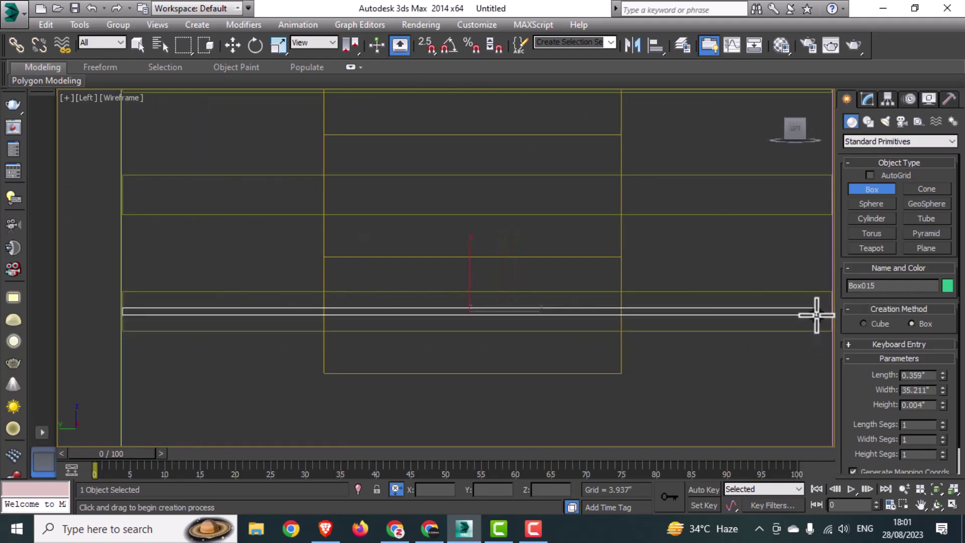
pyautogui.hotkey('ctrl', 'z')
pyautogui.scroll(-2, 465, 333)
pyautogui.moveTo(230, 317); pyautogui.dragTo(725, 319)
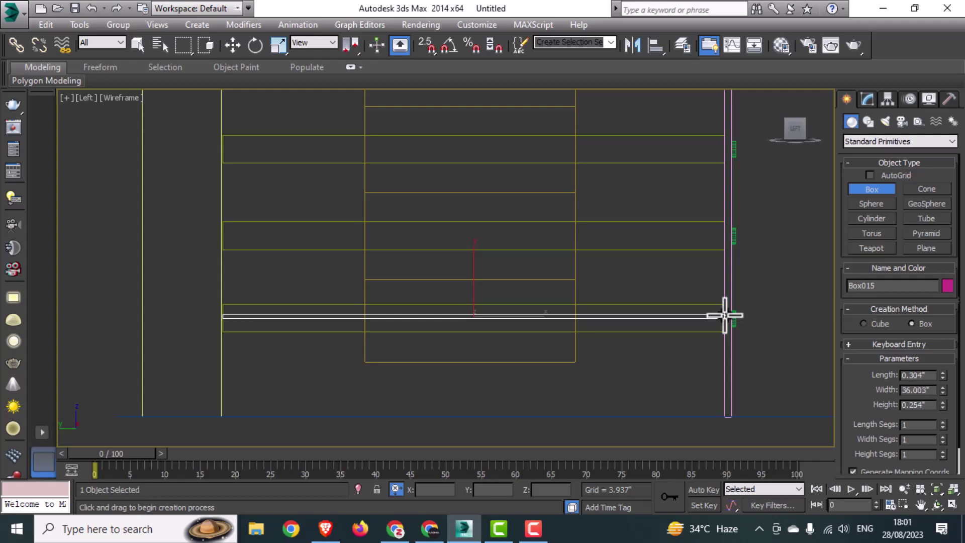
pyautogui.click(724, 315)
# Move the thin strip along X in the Top view to the lowest tread's front edge.
pyautogui.press('w')
pyautogui.hotkey('alt', 'w')
pyautogui.rightClick(389, 259)
pyautogui.hotkey('alt', 'w')
pyautogui.scroll(-4, 391, 263)
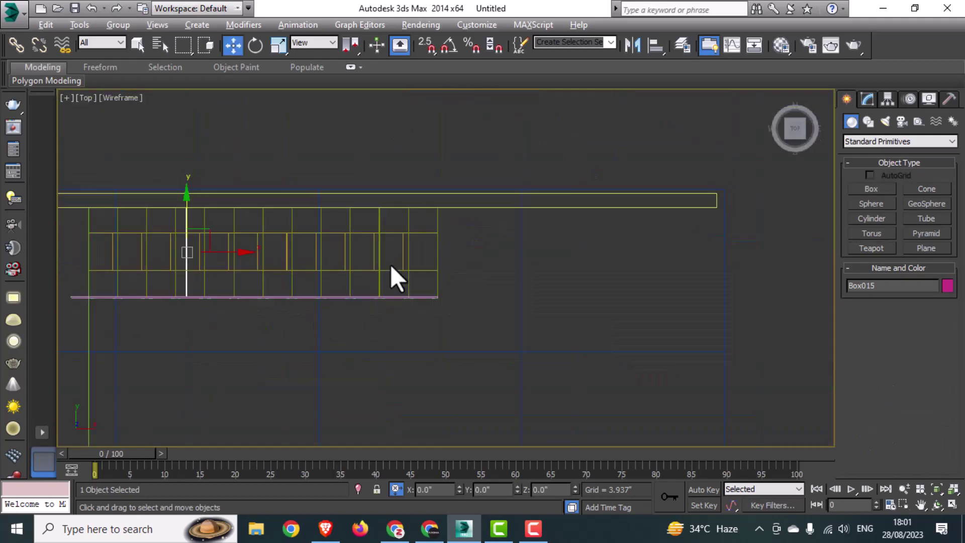
pyautogui.scroll(2, 262, 256)
pyautogui.moveTo(260, 257); pyautogui.dragTo(586, 295)
pyautogui.scroll(3, 592, 246)
pyautogui.scroll(2, 592, 245)
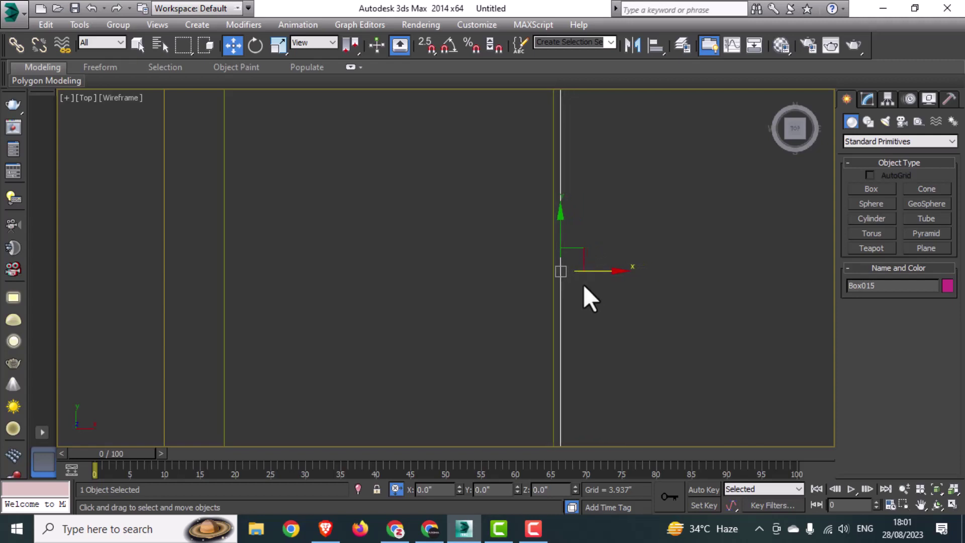
# Set the strip's height to about 0.104" and shift it along X against the lowest tread's front face.
pyautogui.click(867, 99)
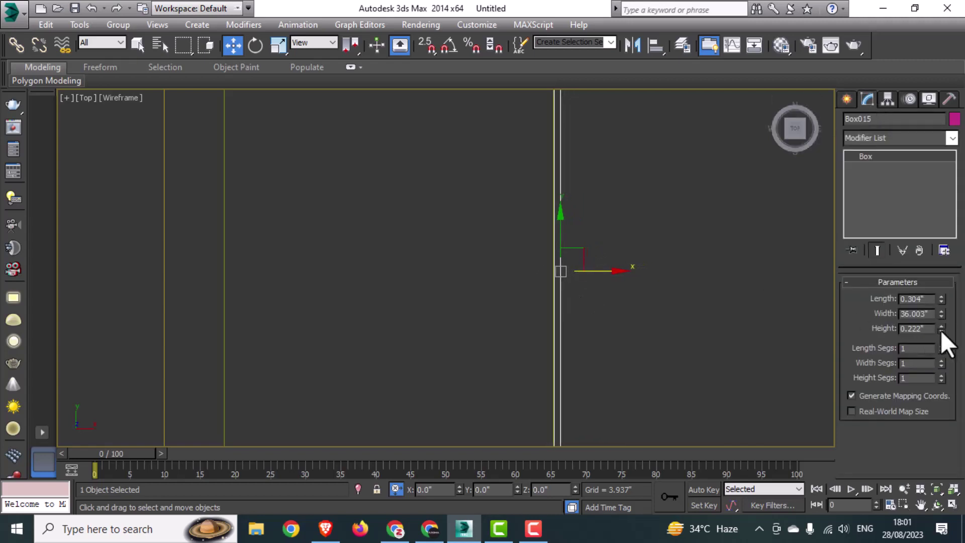
pyautogui.moveTo(941, 330); pyautogui.dragTo(942, 349)
pyautogui.moveTo(599, 272); pyautogui.dragTo(631, 277)
pyautogui.scroll(-5, 625, 278)
# Clone the strip upward in the Left view as instances for the other eleven treads.
pyautogui.hotkey('alt', 'w')
pyautogui.rightClick(434, 322)
pyautogui.hotkey('alt', 'w')
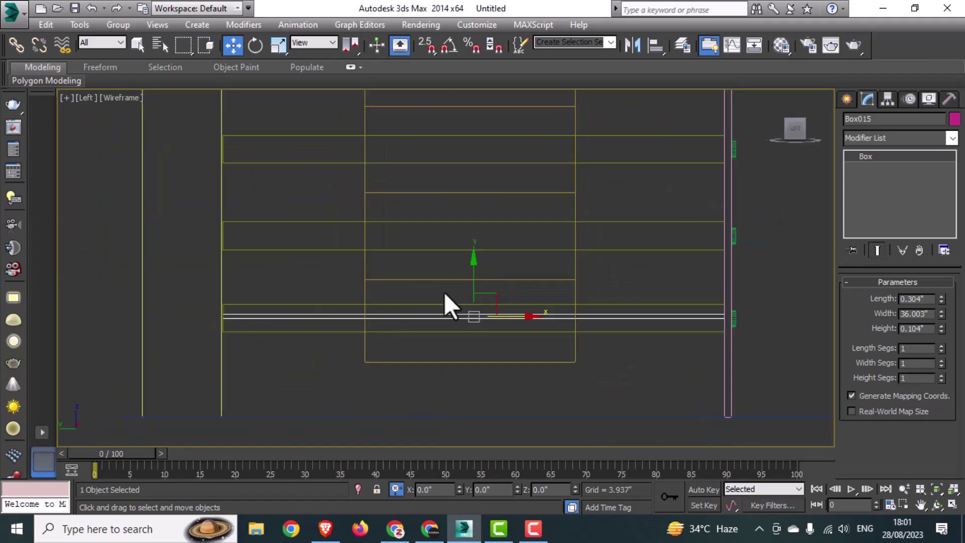
pyautogui.keyDown('shift'); pyautogui.moveTo(474, 283); pyautogui.dragTo(482, 205); pyautogui.keyUp('shift')
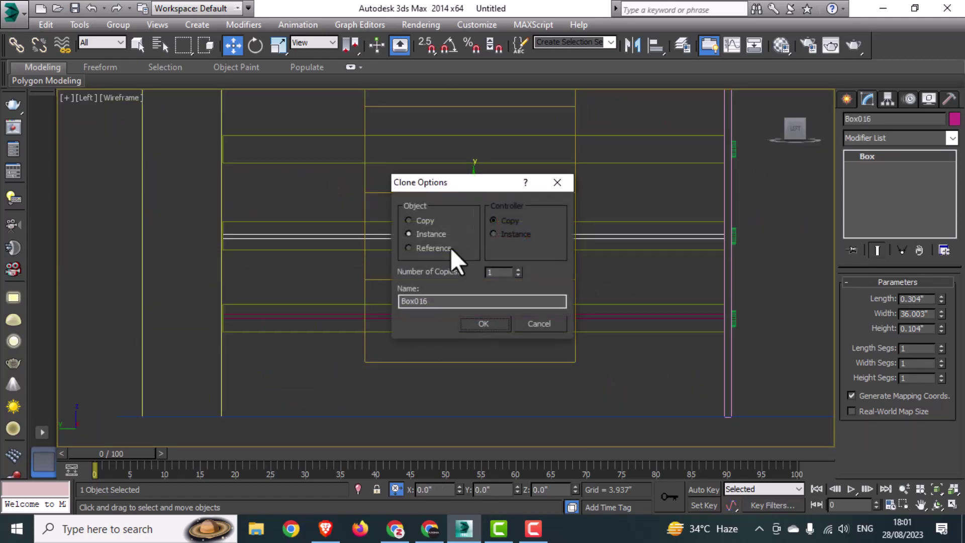
pyautogui.click(483, 324)
pyautogui.scroll(-4, 498, 327)
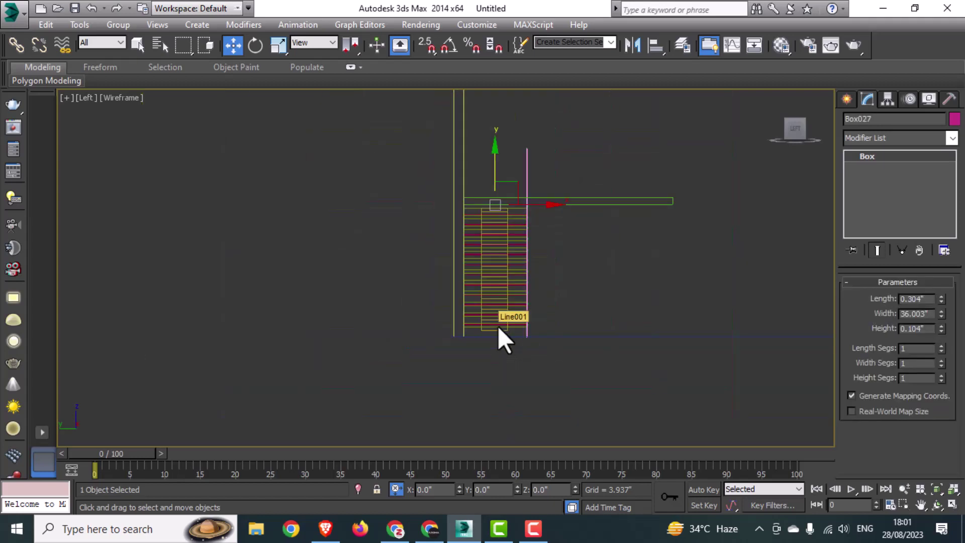
# Raise the second and third strips so each sits midway up its own tread's front edge.
pyautogui.scroll(5, 498, 203)
pyautogui.scroll(2, 482, 150)
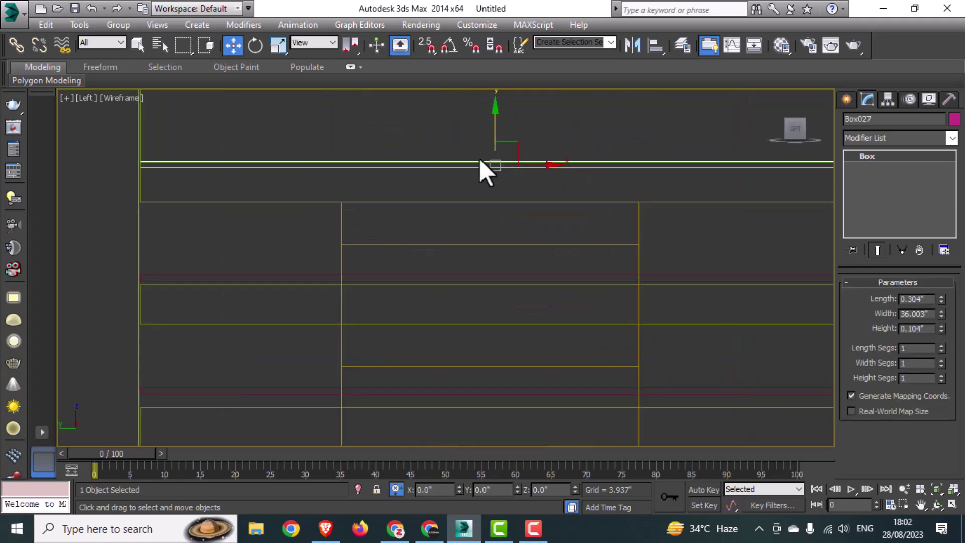
pyautogui.scroll(-3, 521, 192)
pyautogui.moveTo(522, 192); pyautogui.dragTo(612, 308, button='middle')
pyautogui.scroll(3, 630, 273)
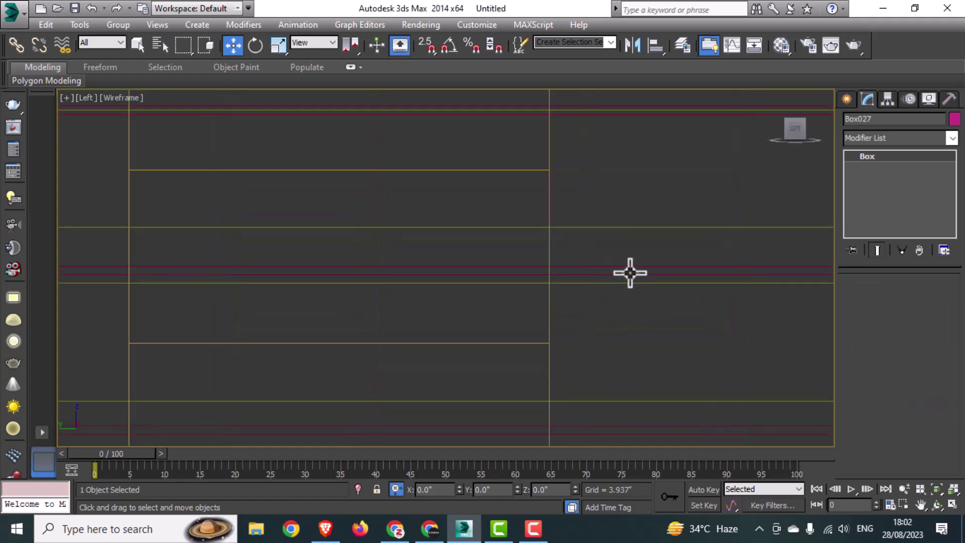
pyautogui.click(631, 274)
pyautogui.moveTo(346, 242); pyautogui.dragTo(356, 227)
pyautogui.moveTo(489, 107); pyautogui.dragTo(500, 256, button='middle')
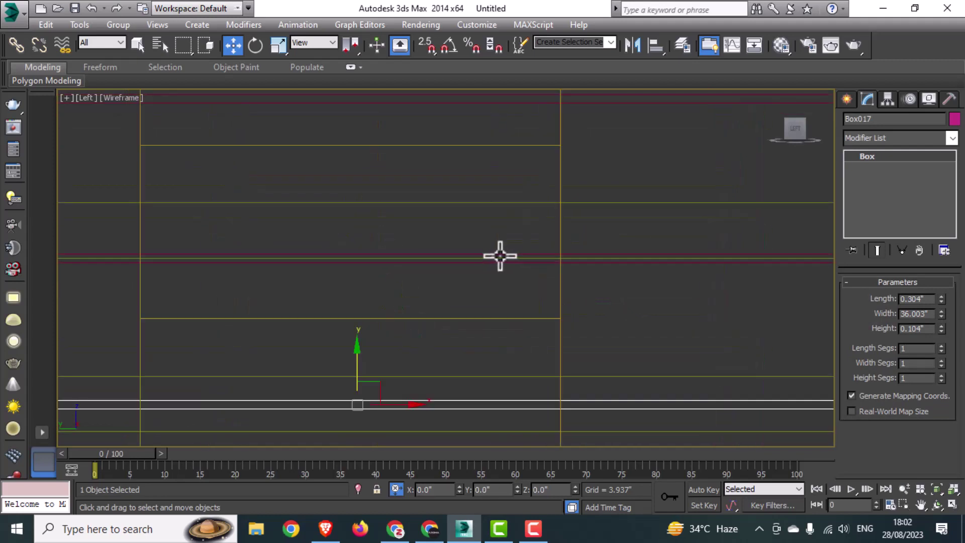
pyautogui.click(317, 257)
pyautogui.click(297, 254)
pyautogui.moveTo(358, 226); pyautogui.dragTo(367, 198)
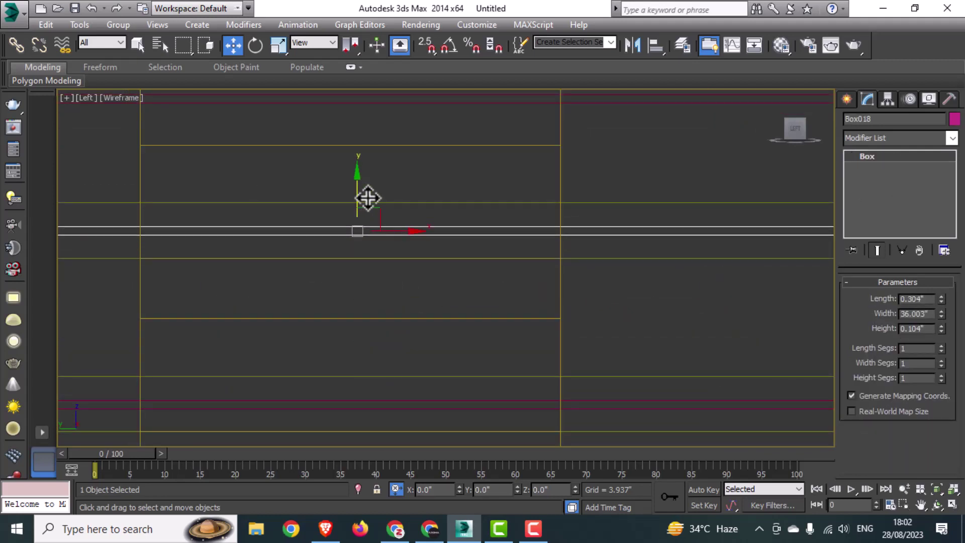
# Move the fourth and fifth strips up to the middle of their treads' front edges.
pyautogui.scroll(-2, 368, 197)
pyautogui.moveTo(557, 126); pyautogui.dragTo(495, 268, button='middle')
pyautogui.click(601, 271)
pyautogui.moveTo(298, 229); pyautogui.dragTo(305, 201)
pyautogui.moveTo(445, 150); pyautogui.dragTo(445, 242, button='middle')
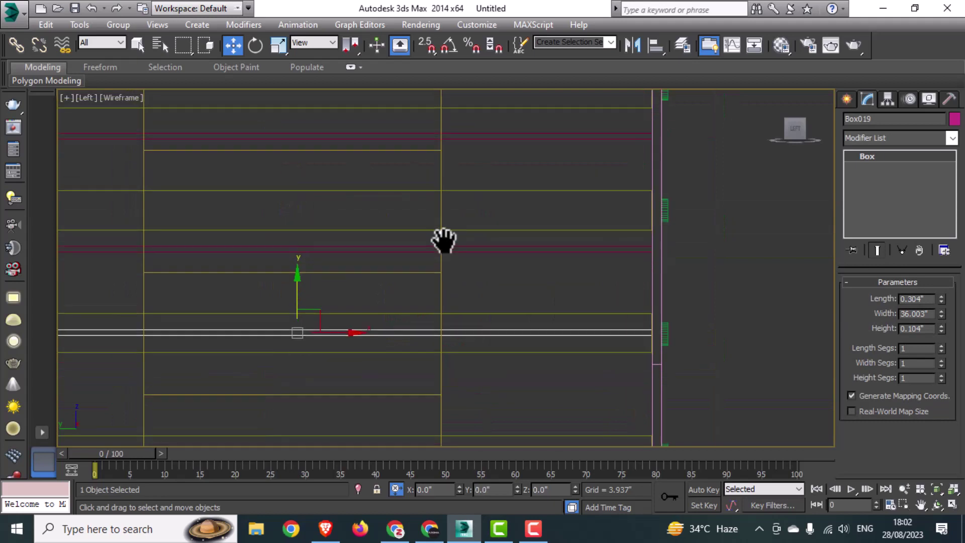
pyautogui.click(490, 248)
pyautogui.moveTo(296, 215); pyautogui.dragTo(310, 171)
# Move the sixth and seventh strips up to the middle of their treads' front edges.
pyautogui.moveTo(310, 171); pyautogui.dragTo(311, 252, button='middle')
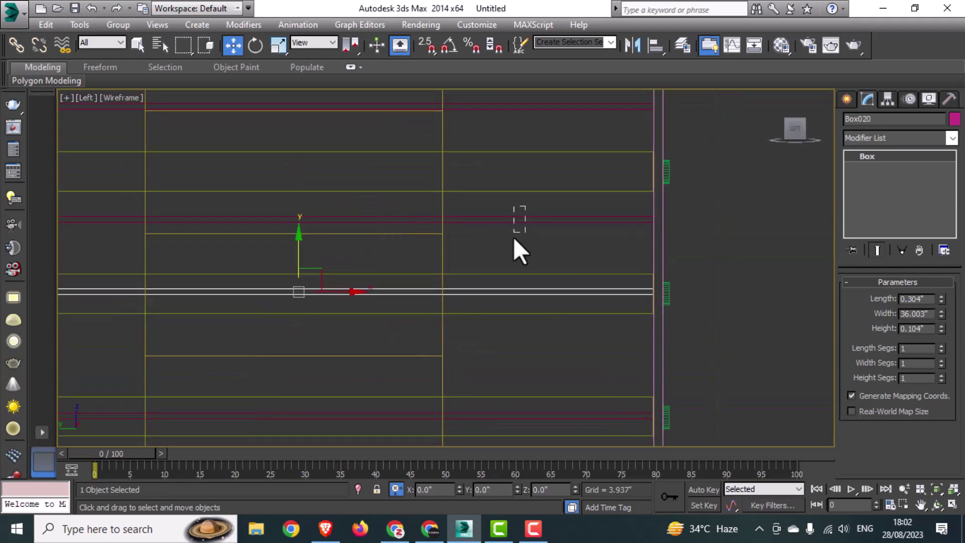
pyautogui.click(518, 219)
pyautogui.moveTo(297, 183); pyautogui.dragTo(308, 133)
pyautogui.moveTo(540, 110); pyautogui.dragTo(556, 265, button='middle')
pyautogui.click(555, 260)
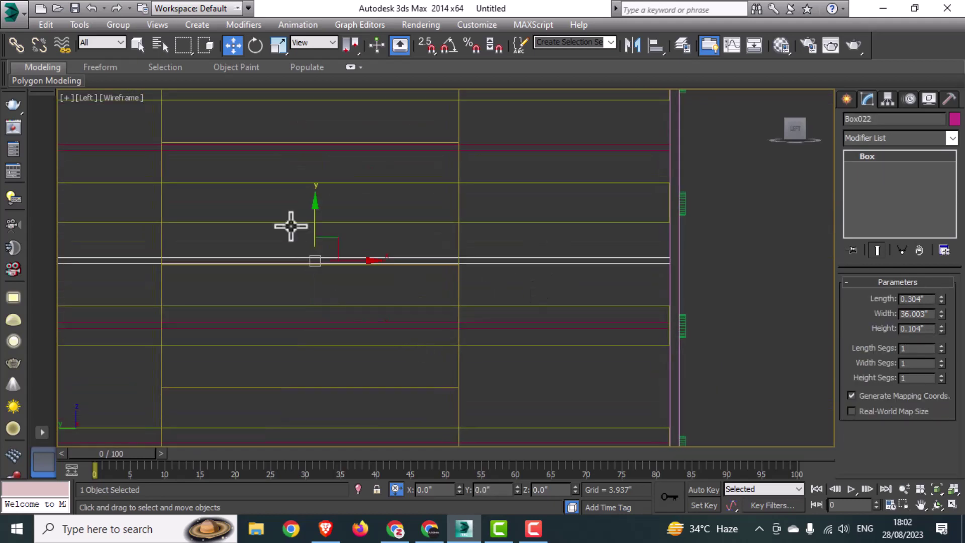
pyautogui.moveTo(290, 226); pyautogui.dragTo(319, 172)
# Move the eighth and ninth strips up to the middle of their treads' front edges.
pyautogui.moveTo(421, 196); pyautogui.dragTo(431, 250, button='middle')
pyautogui.moveTo(326, 225); pyautogui.dragTo(334, 104)
pyautogui.moveTo(522, 175); pyautogui.dragTo(528, 265, button='middle')
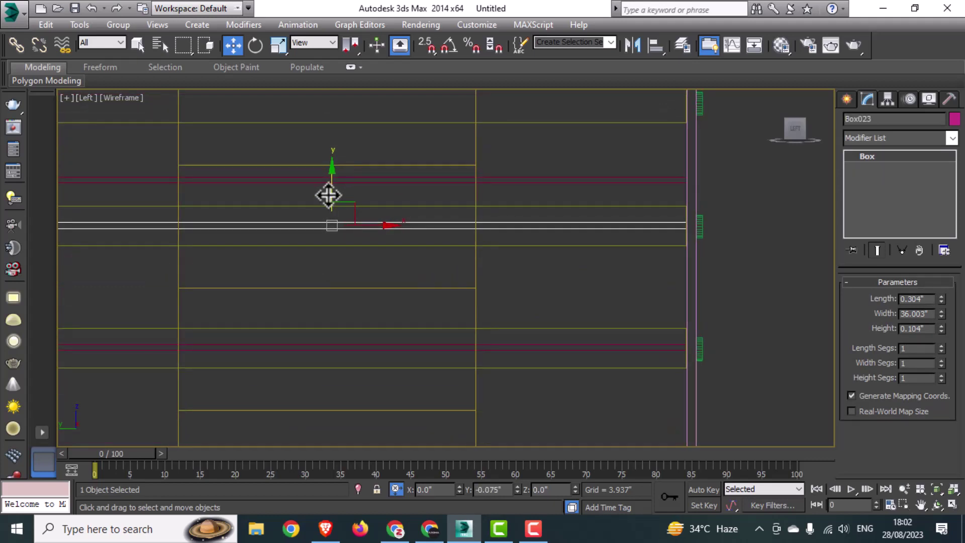
pyautogui.moveTo(543, 196); pyautogui.dragTo(547, 226, button='middle')
pyautogui.click(337, 210)
pyautogui.moveTo(336, 181); pyautogui.dragTo(345, 105)
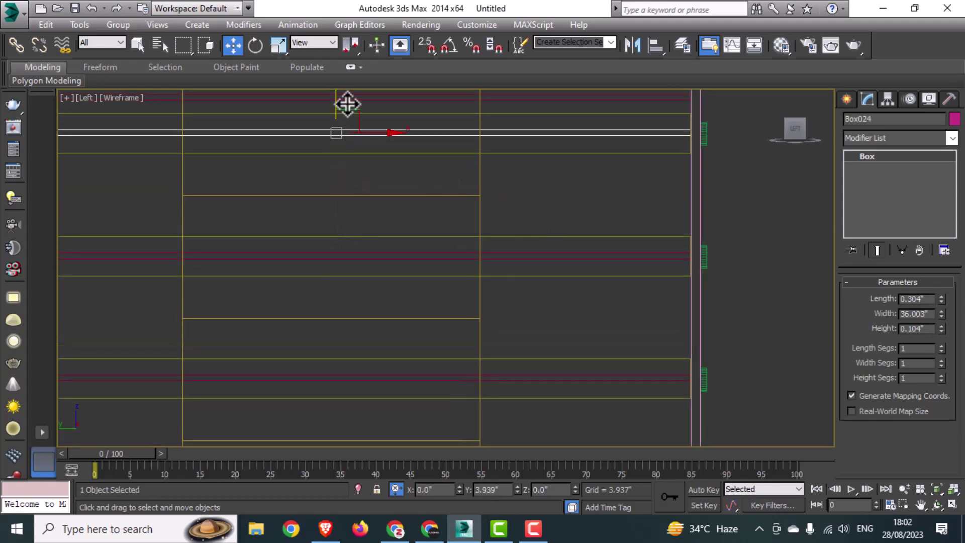
# Move the tenth and eleventh strips up to the middle of their treads' front edges.
pyautogui.moveTo(558, 91); pyautogui.dragTo(575, 218, button='middle')
pyautogui.click(361, 225)
pyautogui.moveTo(360, 226); pyautogui.dragTo(366, 115)
pyautogui.moveTo(580, 216); pyautogui.dragTo(562, 332, button='middle')
pyautogui.click(601, 232)
pyautogui.moveTo(337, 195); pyautogui.dragTo(342, 140)
# Move the topmost strip vertically to the middle of the top tread's front edge, below the landing slab.
pyautogui.click(420, 131)
pyautogui.moveTo(421, 124); pyautogui.dragTo(463, 230, button='middle')
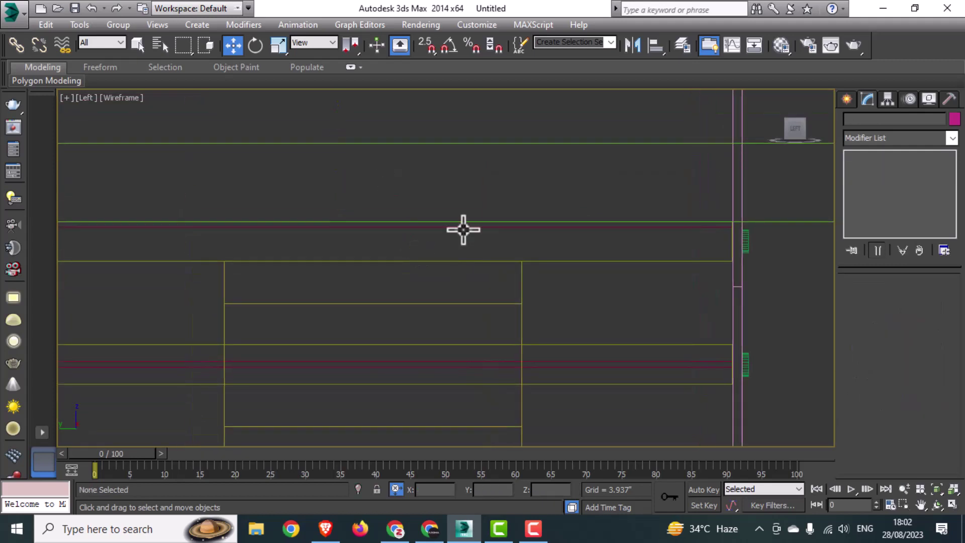
pyautogui.click(463, 228)
pyautogui.moveTo(372, 183); pyautogui.dragTo(368, 200)
# Select all twelve thin tread strips together and bring up the Top view for positioning them.
pyautogui.scroll(-5, 536, 297)
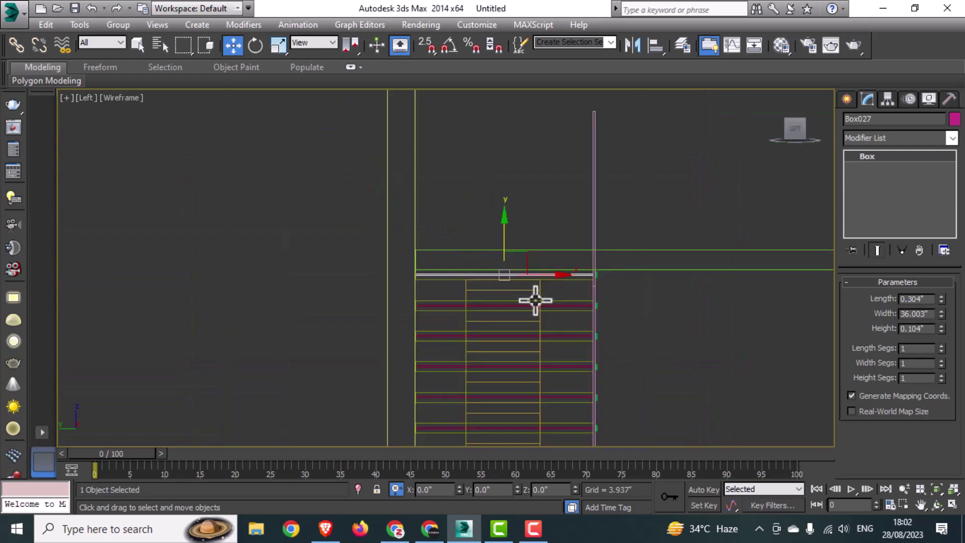
pyautogui.scroll(3, 571, 304)
pyautogui.keyDown('ctrl'); pyautogui.click(573, 295); pyautogui.keyUp('ctrl')
pyautogui.keyDown('ctrl'); pyautogui.click(571, 357); pyautogui.keyUp('ctrl')
pyautogui.keyDown('ctrl'); pyautogui.click(570, 419); pyautogui.keyUp('ctrl')
pyautogui.moveTo(570, 419); pyautogui.dragTo(560, 173, button='middle')
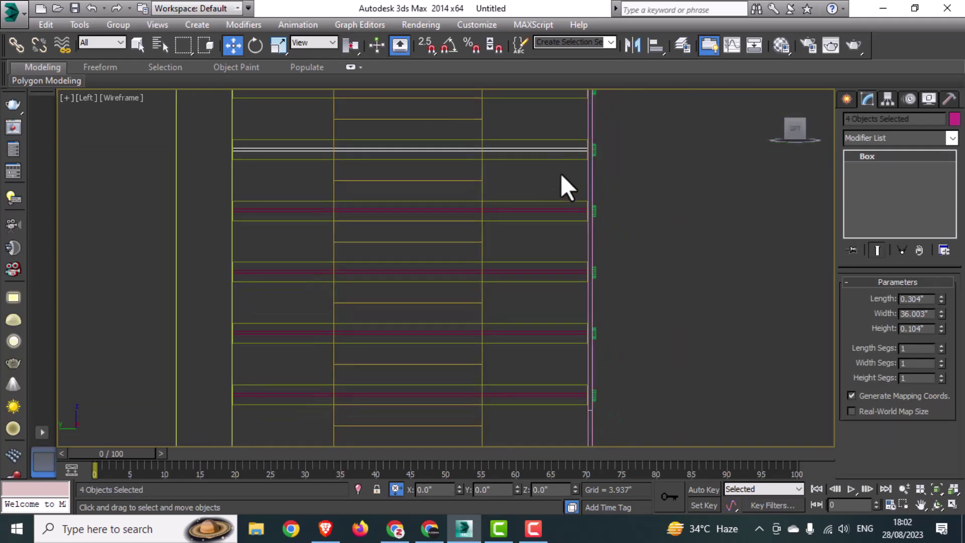
pyautogui.keyDown('ctrl'); pyautogui.click(563, 271); pyautogui.keyUp('ctrl')
pyautogui.keyDown('ctrl'); pyautogui.click(566, 332); pyautogui.keyUp('ctrl')
pyautogui.keyDown('ctrl'); pyautogui.click(567, 394); pyautogui.keyUp('ctrl')
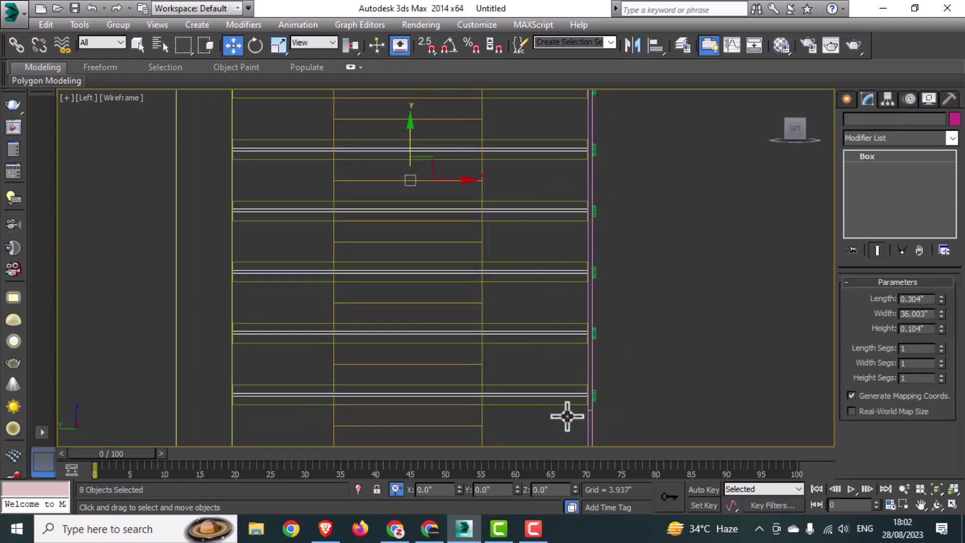
pyautogui.moveTo(567, 417); pyautogui.dragTo(545, 237, button='middle')
pyautogui.keyDown('ctrl'); pyautogui.click(547, 276); pyautogui.keyUp('ctrl')
pyautogui.keyDown('ctrl'); pyautogui.click(540, 337); pyautogui.keyUp('ctrl')
pyautogui.keyDown('ctrl'); pyautogui.click(539, 398); pyautogui.keyUp('ctrl')
pyautogui.moveTo(546, 338); pyautogui.dragTo(558, 310, button='middle')
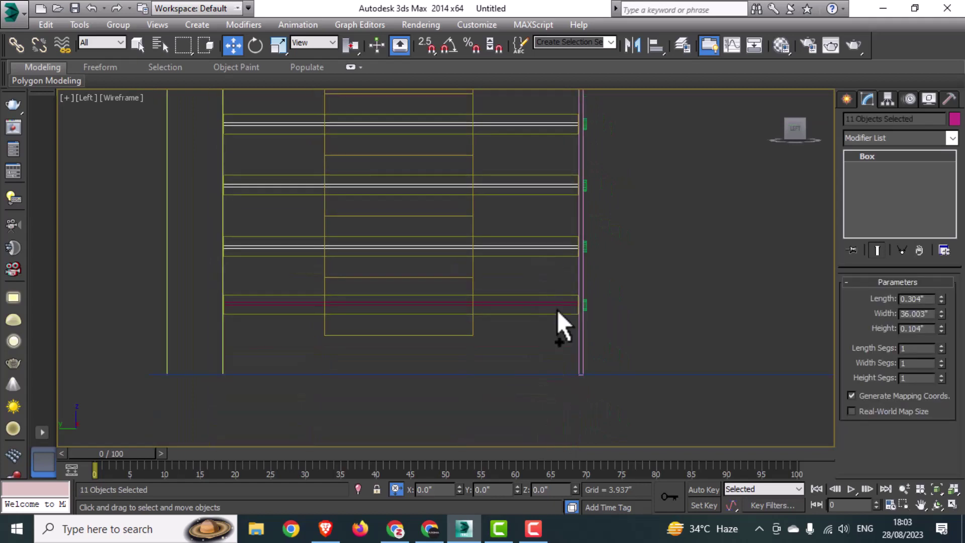
pyautogui.hotkey('alt', 'w')
pyautogui.middleClick(675, 380)
pyautogui.click(354, 168)
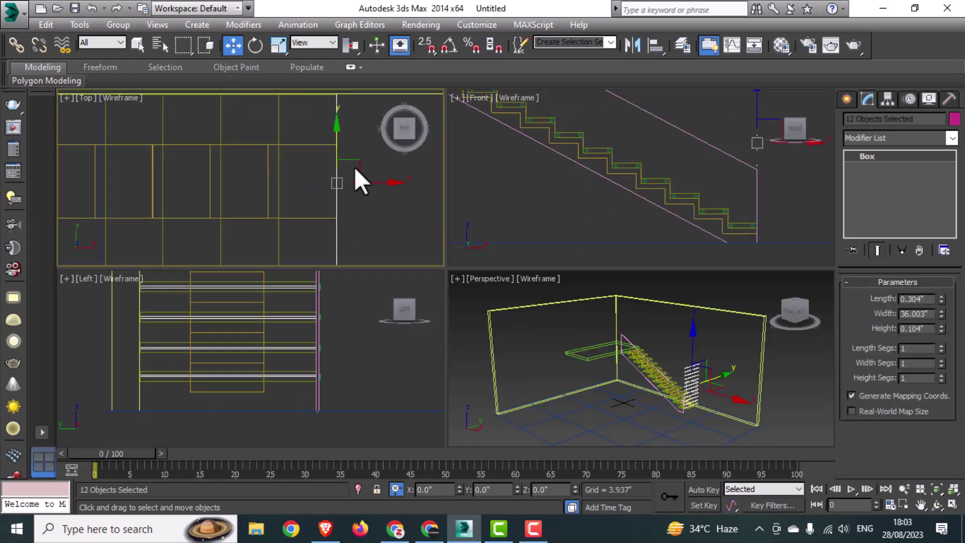
# Move the second strip from the bottom along X to the front edge of the second tread.
pyautogui.click(655, 420)
pyautogui.scroll(5, 659, 428)
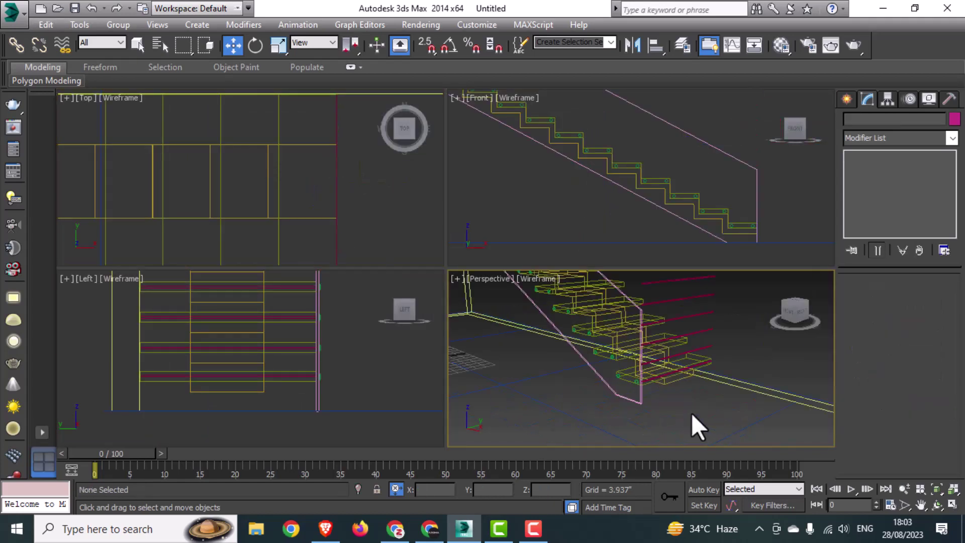
pyautogui.click(674, 359)
pyautogui.rightClick(318, 190)
pyautogui.hotkey('alt', 'w')
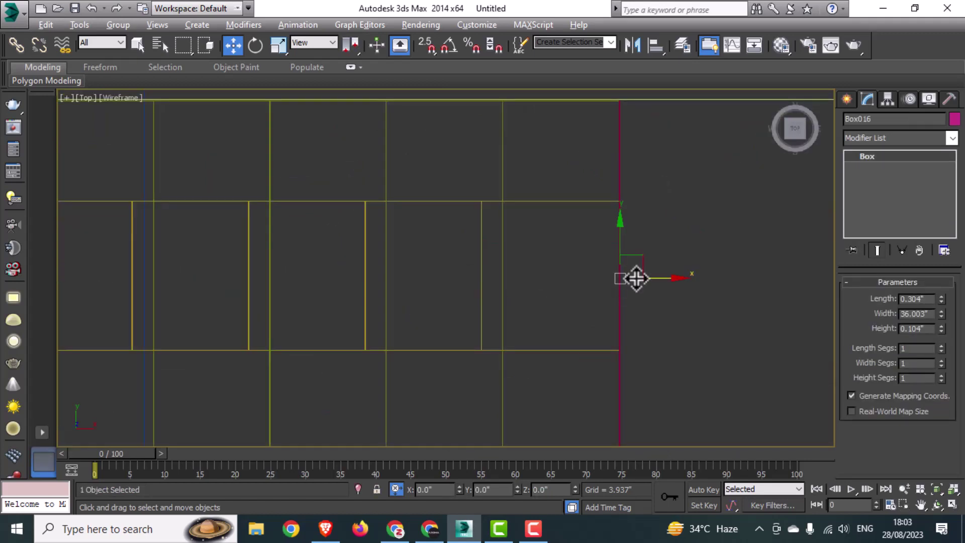
pyautogui.moveTo(642, 280); pyautogui.dragTo(516, 299)
pyautogui.scroll(5, 545, 304)
pyautogui.scroll(-3, 516, 298)
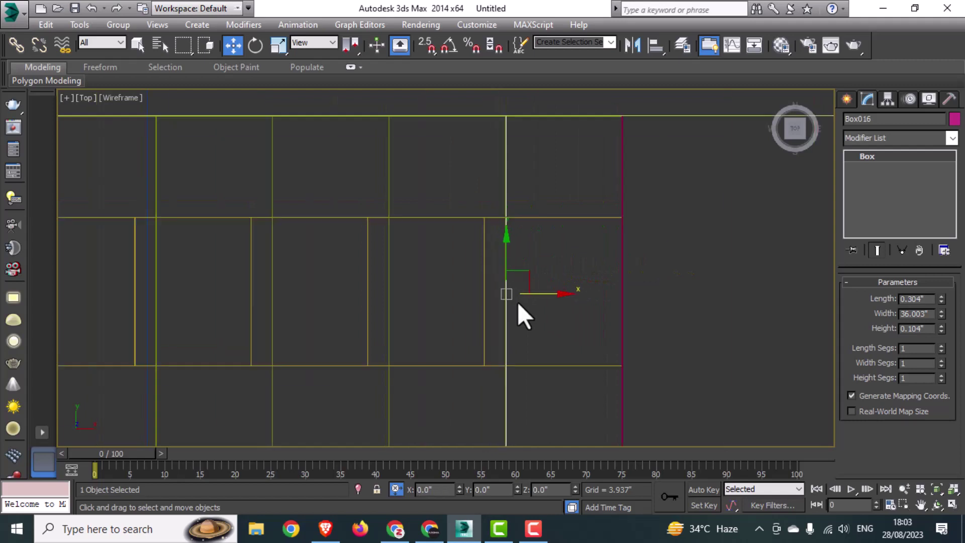
# Align the third strip from the bottom with the third tread's front edge by moving it along X.
pyautogui.hotkey('alt', 'w')
pyautogui.click(708, 330)
pyautogui.rightClick(402, 222)
pyautogui.hotkey('alt', 'w')
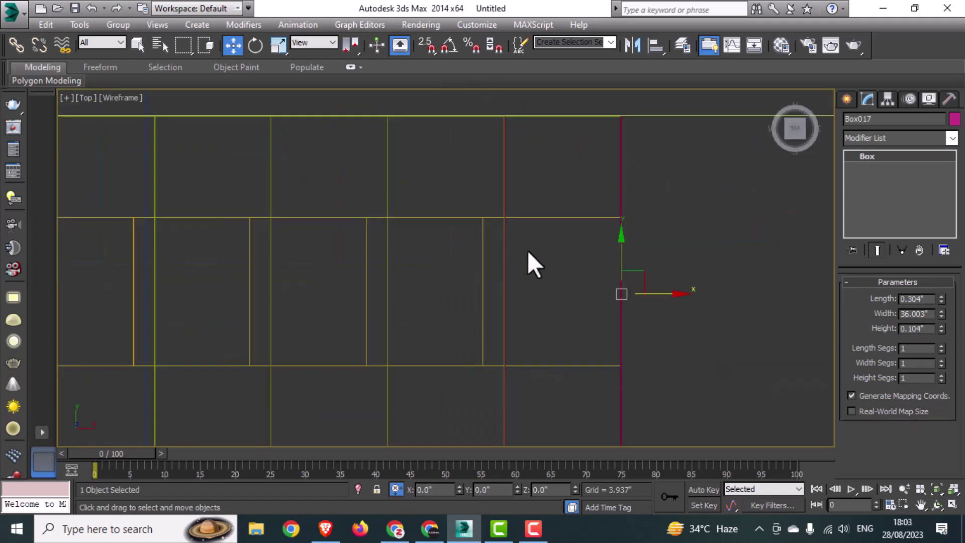
pyautogui.moveTo(664, 292); pyautogui.dragTo(408, 327)
pyautogui.scroll(5, 397, 286)
pyautogui.scroll(-5, 406, 318)
# Shift the fourth strip along X until it lines up with the fourth tread's front edge.
pyautogui.hotkey('alt', 'w')
pyautogui.click(696, 315)
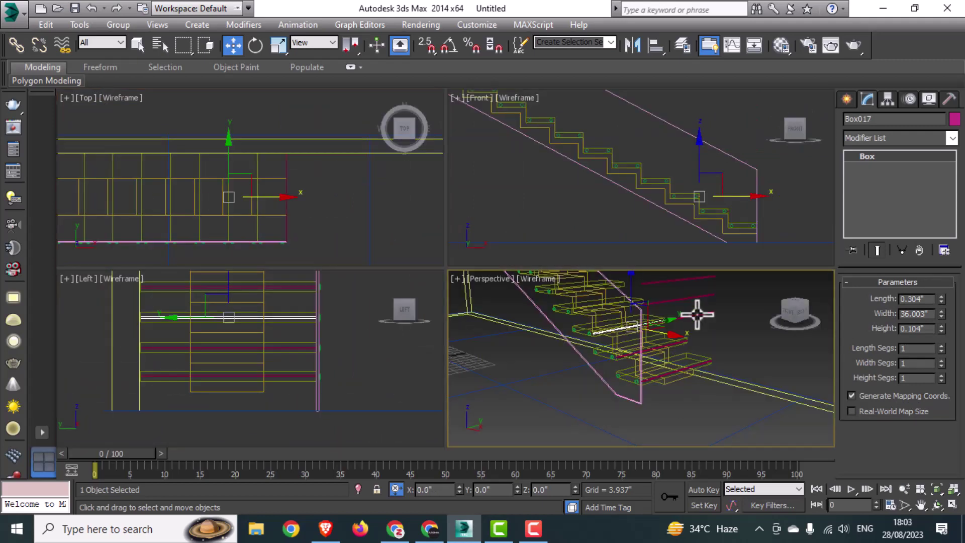
pyautogui.rightClick(226, 189)
pyautogui.hotkey('alt', 'w')
pyautogui.moveTo(340, 252); pyautogui.dragTo(405, 234, button='middle')
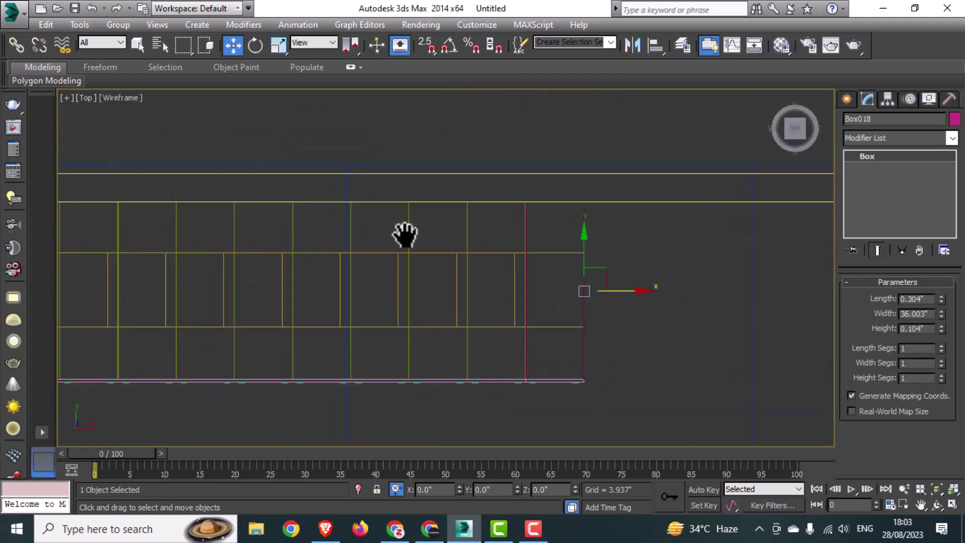
pyautogui.scroll(3, 468, 277)
pyautogui.moveTo(652, 297); pyautogui.dragTo(433, 343)
pyautogui.scroll(4, 406, 329)
pyautogui.moveTo(452, 266); pyautogui.dragTo(398, 278)
# Move the fifth strip along X onto the front edge of the fifth tread.
pyautogui.hotkey('alt', 'w')
pyautogui.click(696, 298)
pyautogui.hotkey('alt', 'w')
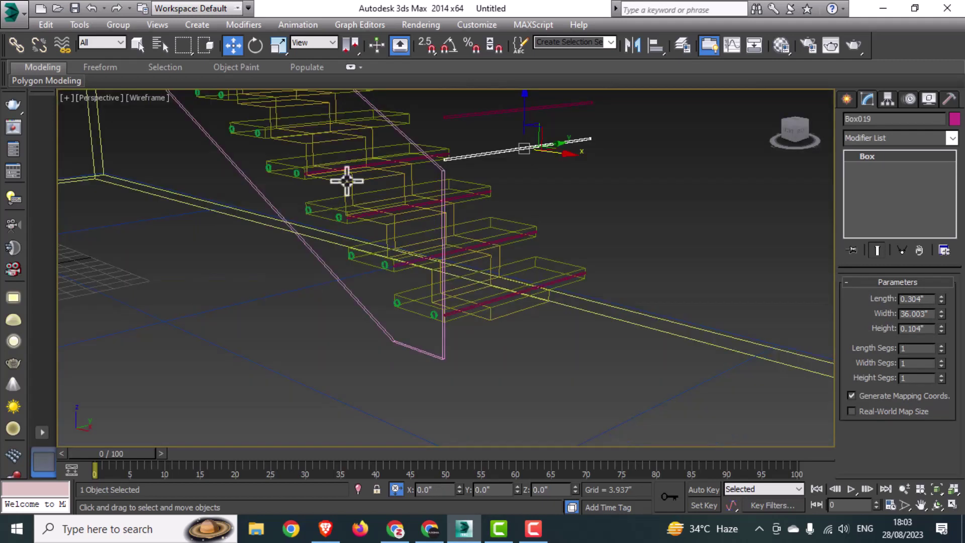
pyautogui.hotkey('alt', 'w')
pyautogui.rightClick(307, 177)
pyautogui.hotkey('alt', 'w')
pyautogui.scroll(-4, 400, 227)
pyautogui.moveTo(401, 227); pyautogui.dragTo(472, 237, button='middle')
pyautogui.moveTo(697, 270); pyautogui.dragTo(413, 294)
pyautogui.scroll(5, 370, 246)
pyautogui.hotkey('alt', 'w')
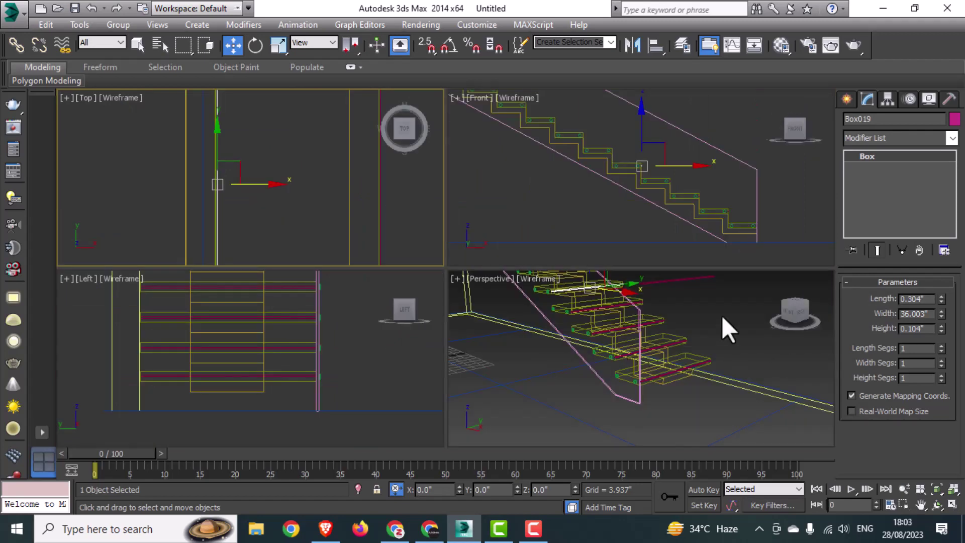
pyautogui.rightClick(722, 316)
pyautogui.hotkey('alt', 'w')
pyautogui.scroll(-4, 545, 263)
pyautogui.moveTo(545, 264); pyautogui.dragTo(628, 342, button='middle')
pyautogui.click(628, 342)
pyautogui.hotkey('alt', 'w')
pyautogui.rightClick(326, 195)
pyautogui.hotkey('alt', 'w')
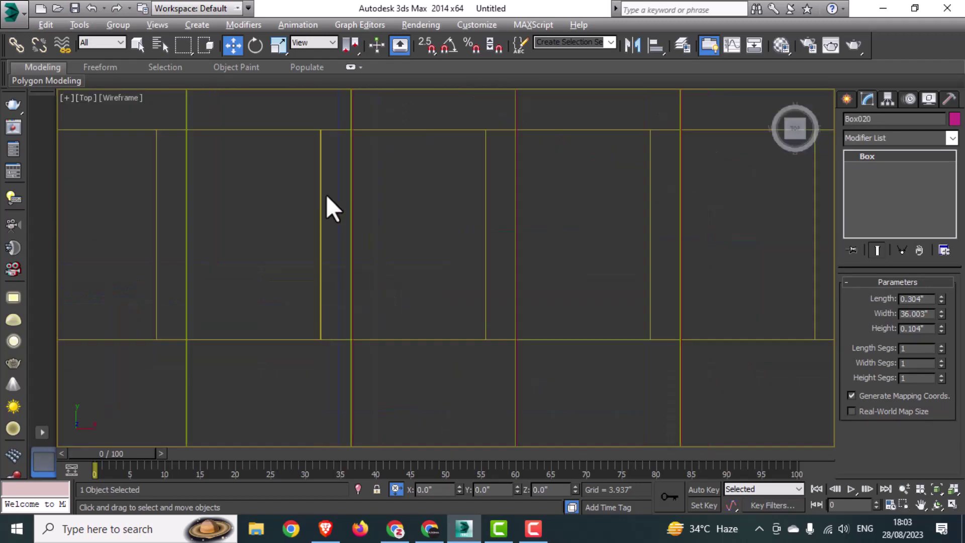
pyautogui.scroll(-4, 327, 194)
pyautogui.keyDown('shift'); pyautogui.moveTo(703, 217); pyautogui.dragTo(304, 230); pyautogui.keyUp('shift')
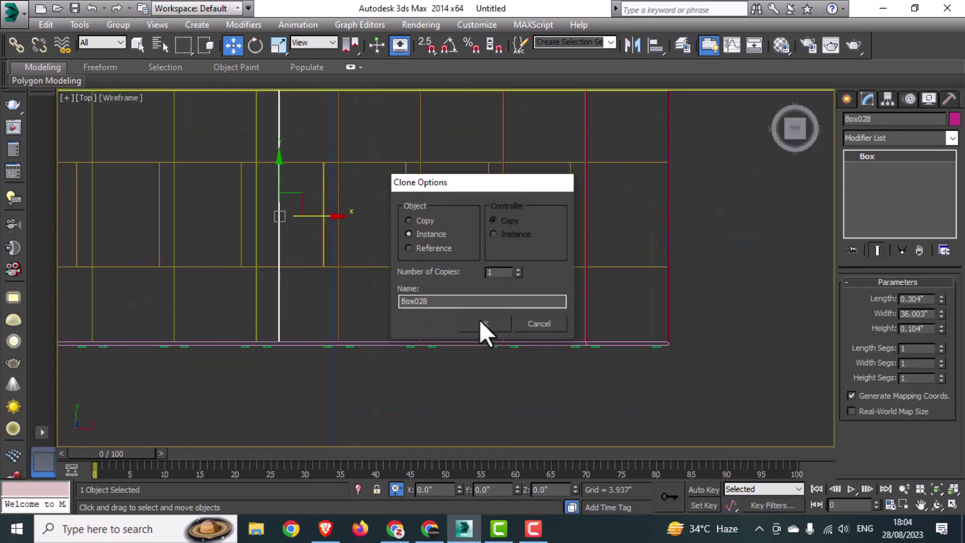
pyautogui.click(483, 322)
pyautogui.scroll(3, 341, 239)
pyautogui.press('Delete')
pyautogui.scroll(-5, 350, 235)
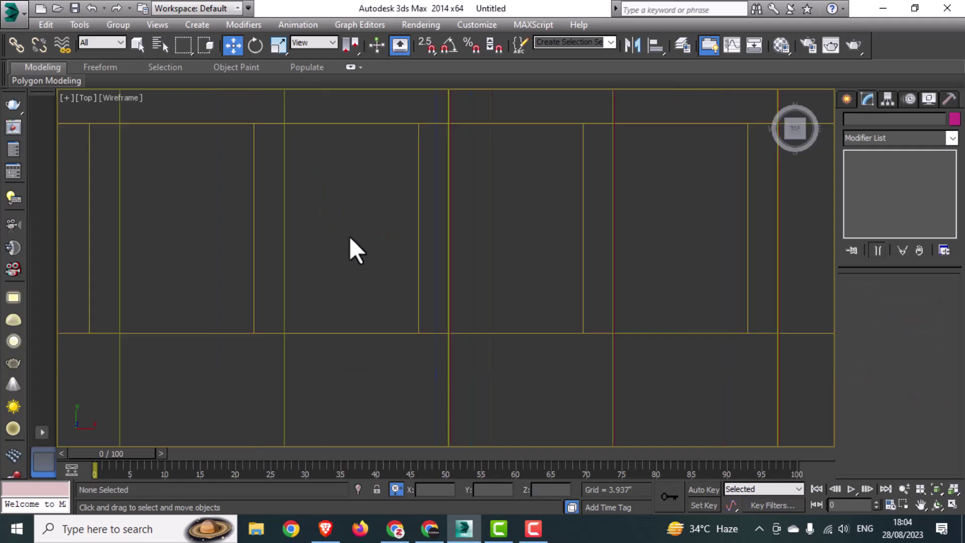
# Move the sixth strip, without copying it, along X to the sixth tread's front edge.
pyautogui.hotkey('alt', 'w')
pyautogui.click(737, 396)
pyautogui.hotkey('alt', 'w')
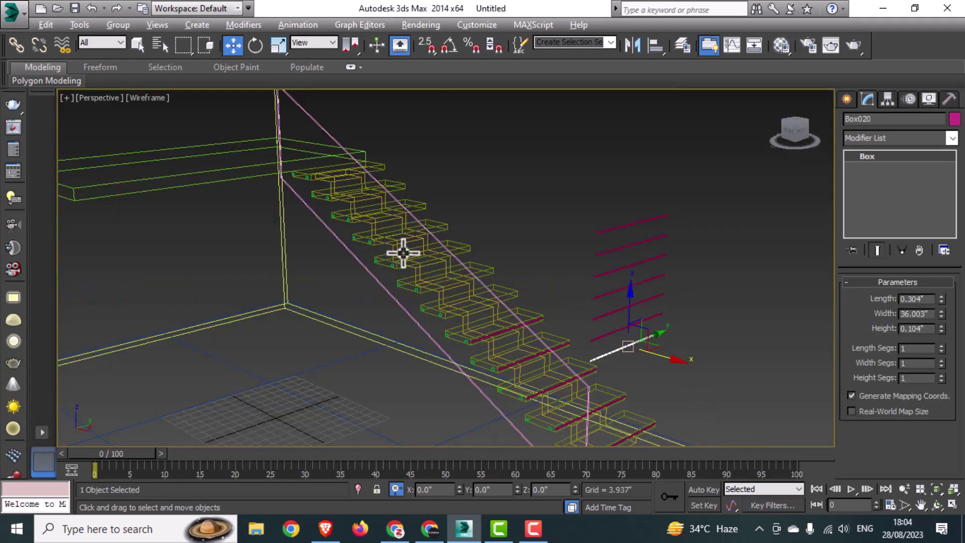
pyautogui.hotkey('alt', 'w')
pyautogui.rightClick(308, 204)
pyautogui.hotkey('alt', 'w')
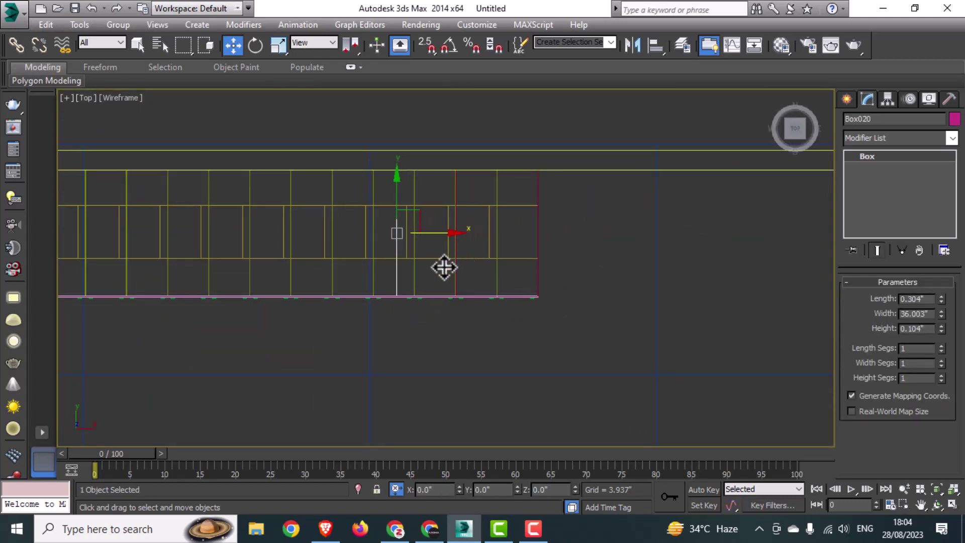
pyautogui.scroll(5, 444, 267)
pyautogui.moveTo(389, 205); pyautogui.dragTo(753, 304, button='middle')
pyautogui.moveTo(708, 270); pyautogui.dragTo(506, 310)
# Move the seventh strip along X to the front edge of the seventh tread.
pyautogui.hotkey('alt', 'w')
pyautogui.click(733, 389)
pyautogui.rightClick(375, 223)
pyautogui.hotkey('alt', 'w')
pyautogui.scroll(-3, 527, 304)
pyautogui.scroll(4, 495, 297)
pyautogui.moveTo(495, 298); pyautogui.dragTo(608, 309, button='middle')
pyautogui.moveTo(610, 283); pyautogui.dragTo(521, 307)
# Align the eighth strip with the eighth tread's front edge by moving it along X.
pyautogui.hotkey('alt', 'w')
pyautogui.click(732, 377)
pyautogui.rightClick(263, 172)
pyautogui.hotkey('alt', 'w')
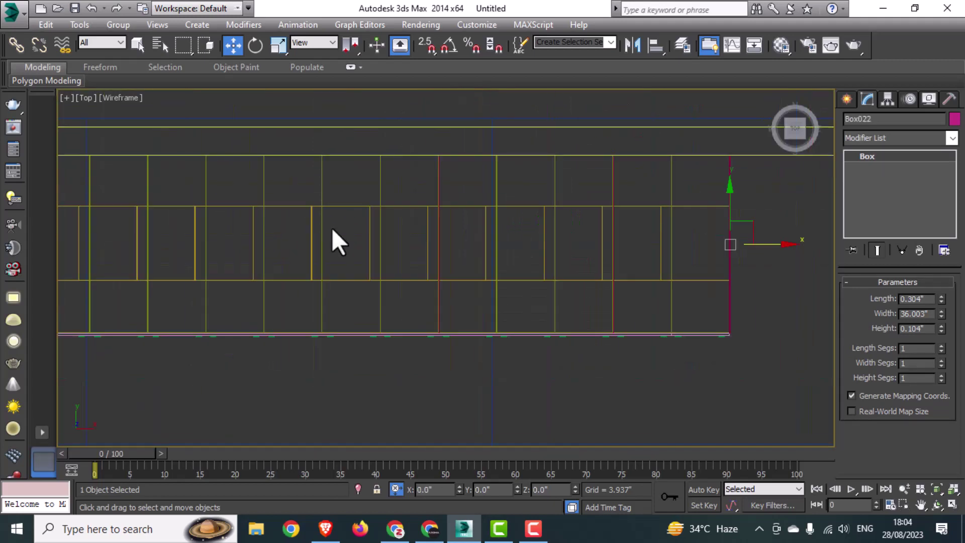
pyautogui.moveTo(757, 241); pyautogui.dragTo(393, 266)
pyautogui.hotkey('ctrl', 'z')
pyautogui.moveTo(773, 244); pyautogui.dragTo(455, 247)
pyautogui.scroll(4, 394, 261)
pyautogui.scroll(4, 394, 260)
pyautogui.moveTo(394, 260); pyautogui.dragTo(626, 303, button='middle')
pyautogui.moveTo(740, 241); pyautogui.dragTo(392, 258)
# Shift the ninth strip along X onto the front edge of the ninth tread.
pyautogui.hotkey('alt', 'w')
pyautogui.click(744, 364)
pyautogui.rightClick(403, 188)
pyautogui.hotkey('alt', 'w')
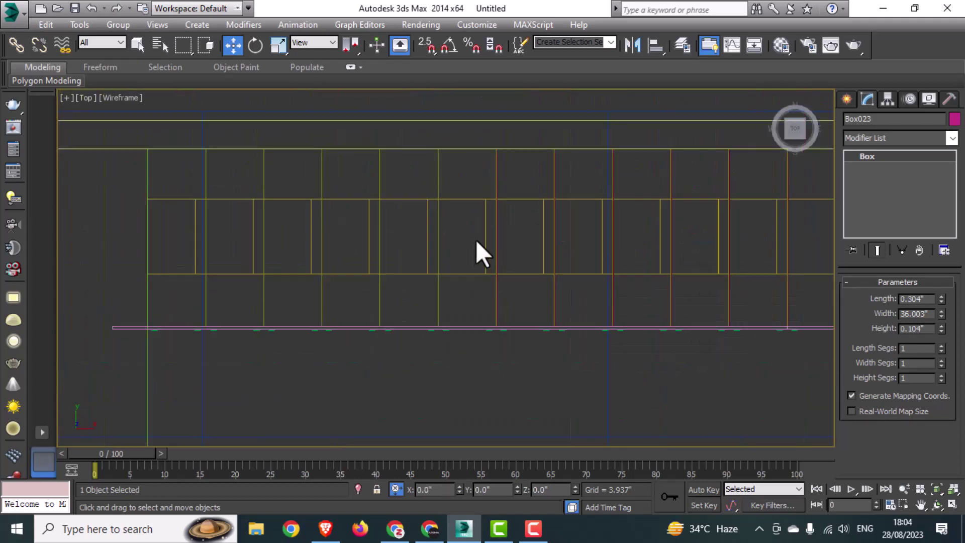
pyautogui.scroll(-3, 476, 240)
pyautogui.moveTo(684, 240); pyautogui.dragTo(491, 258)
pyautogui.scroll(4, 491, 258)
pyautogui.moveTo(430, 232); pyautogui.dragTo(277, 266)
# Move the tenth strip along X until it sits exactly on the tenth tread's front edge.
pyautogui.hotkey('alt', 'w')
pyautogui.rightClick(755, 366)
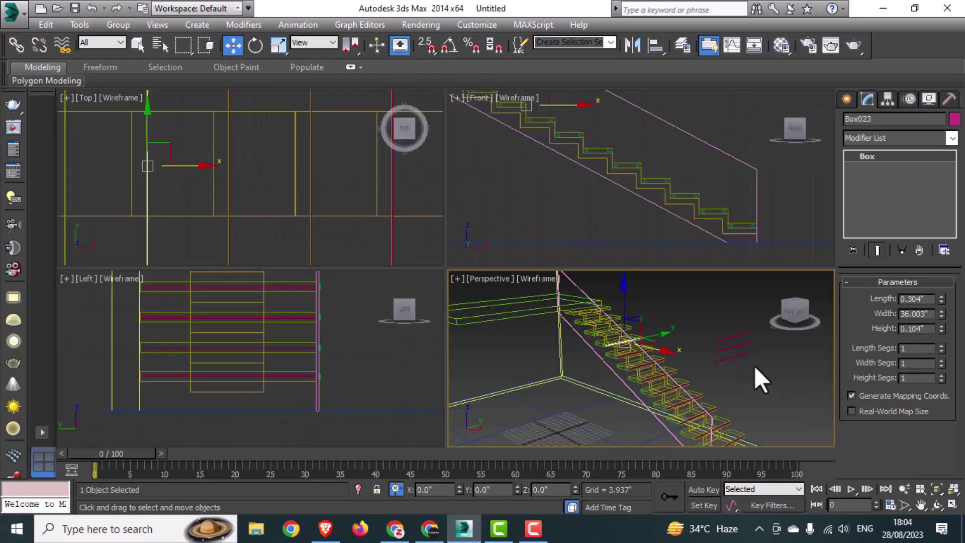
pyautogui.click(741, 357)
pyautogui.hotkey('alt', 'w')
pyautogui.hotkey('alt', 'w')
pyautogui.rightClick(231, 164)
pyautogui.hotkey('alt', 'w')
pyautogui.scroll(-2, 259, 209)
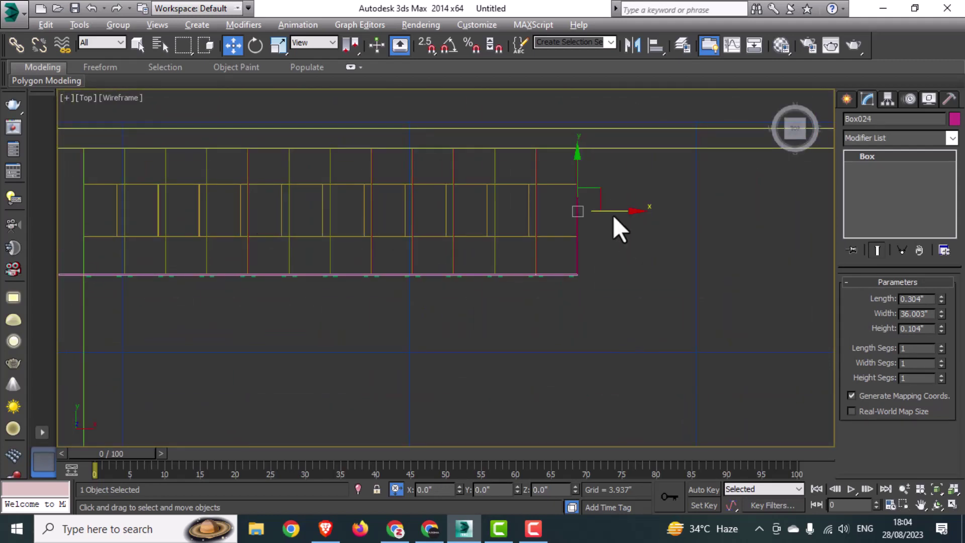
pyautogui.moveTo(249, 231); pyautogui.dragTo(248, 231)
pyautogui.scroll(7, 216, 217)
pyautogui.moveTo(179, 166); pyautogui.dragTo(149, 181)
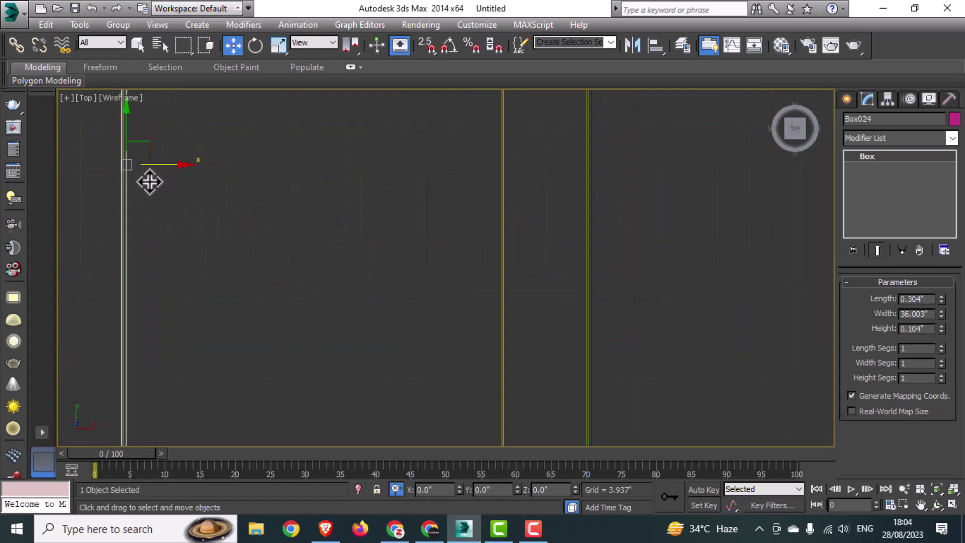
pyautogui.scroll(-8, 463, 268)
# Move the eleventh strip along X to the front edge of the eleventh tread.
pyautogui.hotkey('alt', 'w')
pyautogui.rightClick(700, 371)
pyautogui.click(724, 349)
pyautogui.rightClick(201, 174)
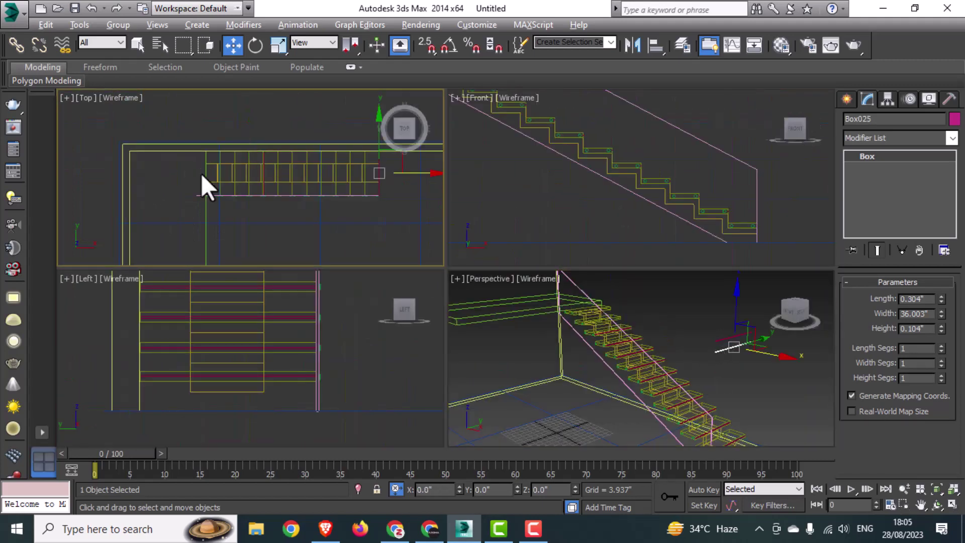
pyautogui.hotkey('alt', 'w')
pyautogui.moveTo(706, 258); pyautogui.dragTo(657, 266, button='middle')
pyautogui.scroll(6, 372, 263)
pyautogui.moveTo(678, 268); pyautogui.dragTo(359, 292)
# Move the last remaining strip along X to the front edge of the topmost tread.
pyautogui.hotkey('alt', 'w')
pyautogui.rightClick(676, 359)
pyautogui.click(732, 346)
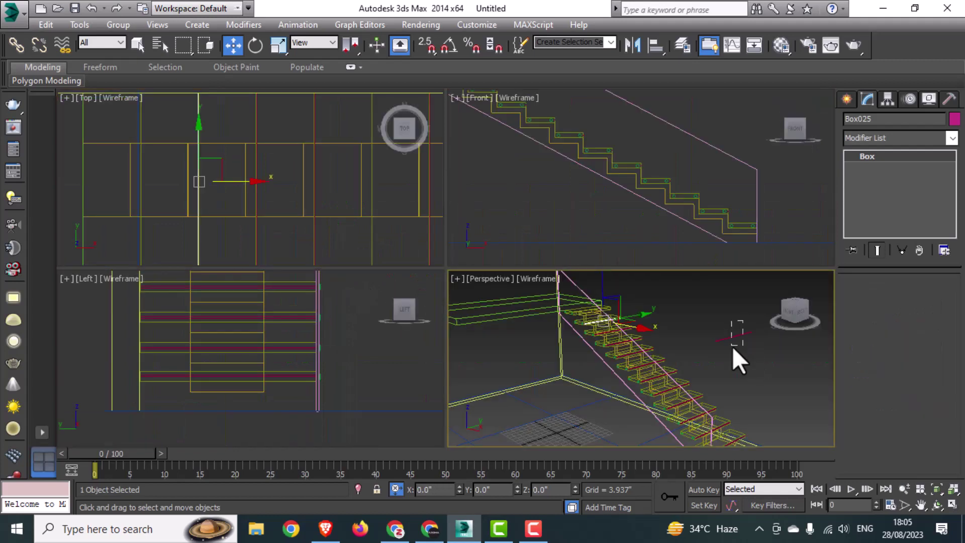
pyautogui.hotkey('alt', 'w')
pyautogui.hotkey('alt', 'w')
pyautogui.rightClick(173, 140)
pyautogui.hotkey('alt', 'w')
pyautogui.scroll(-6, 644, 283)
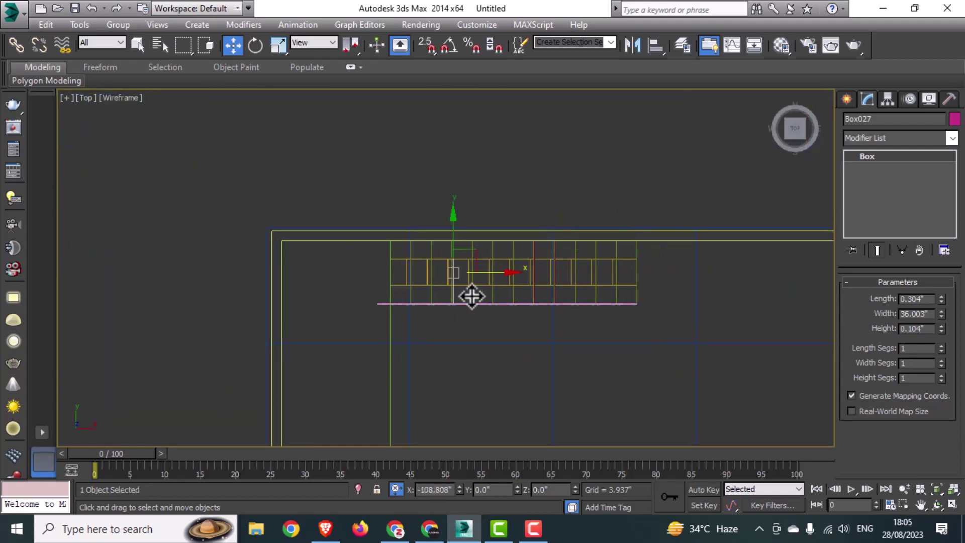
pyautogui.scroll(5, 471, 294)
pyautogui.moveTo(614, 250); pyautogui.dragTo(384, 276)
pyautogui.scroll(5, 342, 250)
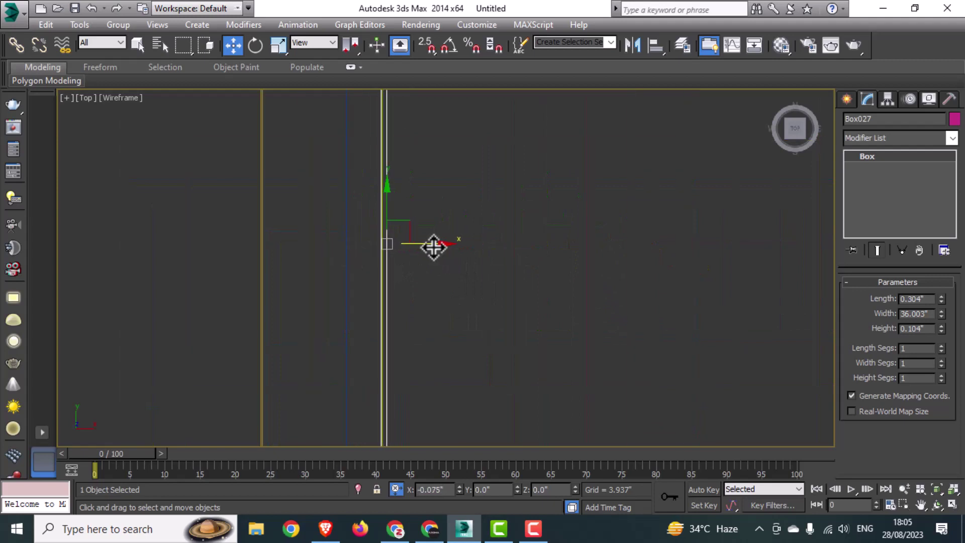
# Select all twelve tread strips together and combine them into one group.
pyautogui.hotkey('alt', 'w')
pyautogui.click(365, 348)
pyautogui.hotkey('alt', 'w')
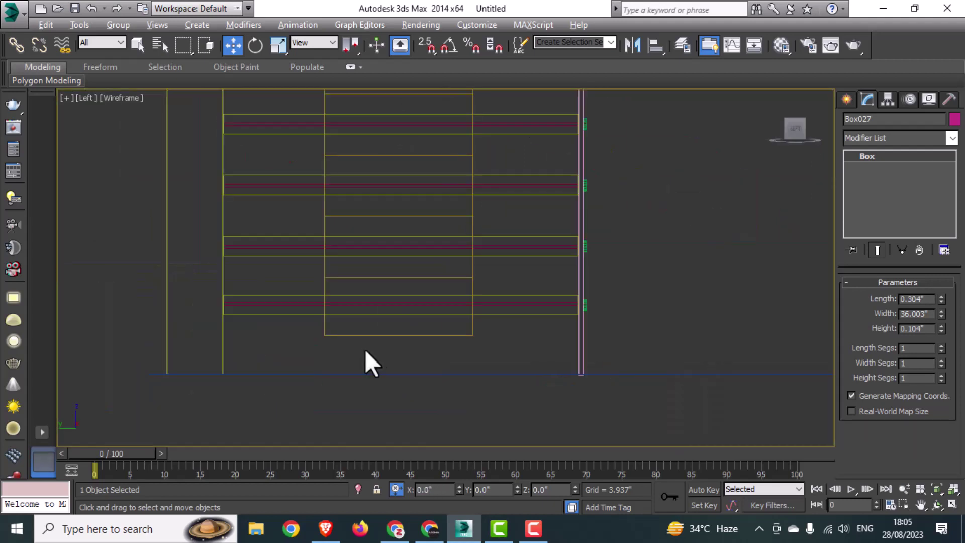
pyautogui.click(493, 304)
pyautogui.keyDown('ctrl'); pyautogui.click(521, 248); pyautogui.keyUp('ctrl')
pyautogui.keyDown('ctrl'); pyautogui.click(531, 187); pyautogui.keyUp('ctrl')
pyautogui.keyDown('ctrl'); pyautogui.click(538, 126); pyautogui.keyUp('ctrl')
pyautogui.moveTo(538, 128); pyautogui.dragTo(539, 312, button='middle')
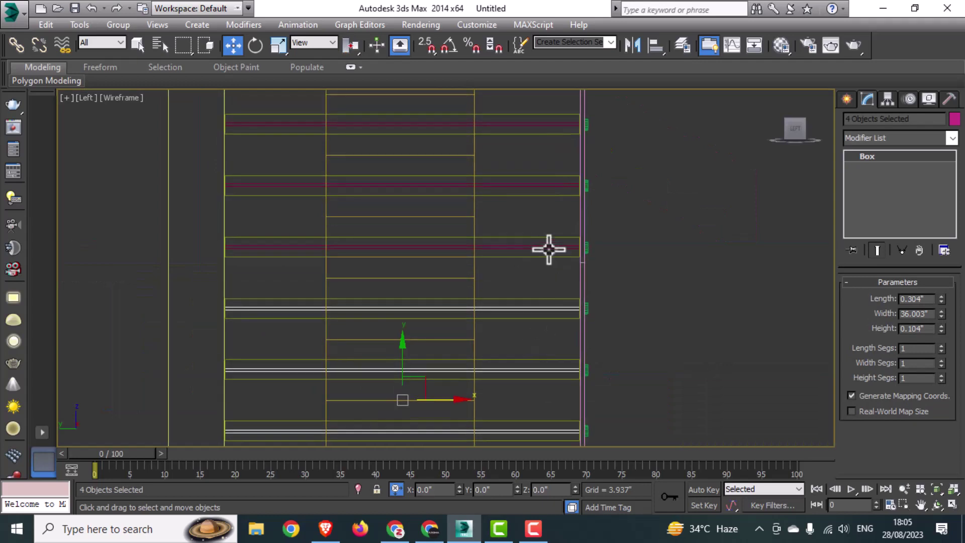
pyautogui.keyDown('ctrl'); pyautogui.click(549, 248); pyautogui.keyUp('ctrl')
pyautogui.keyDown('ctrl'); pyautogui.click(523, 126); pyautogui.keyUp('ctrl')
pyautogui.moveTo(523, 129); pyautogui.dragTo(547, 323, button='middle')
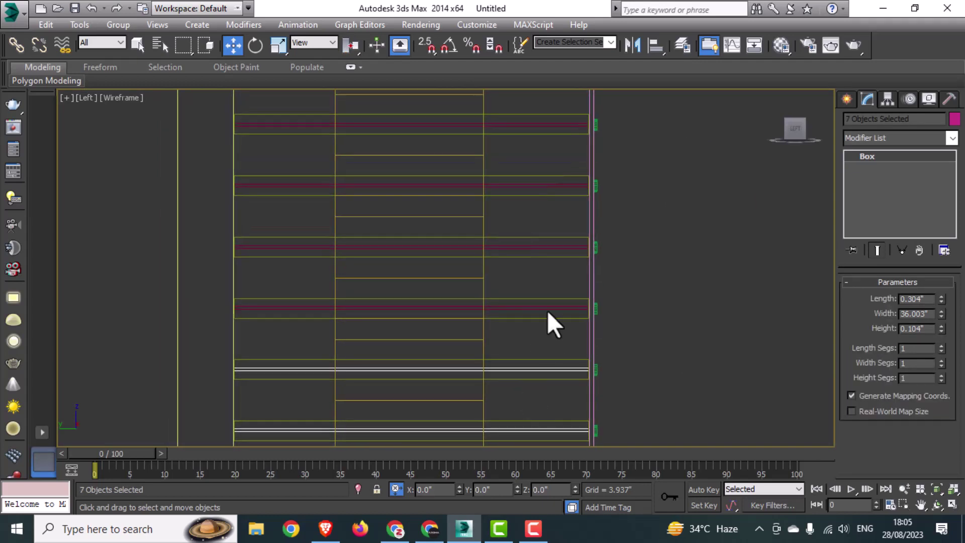
pyautogui.keyDown('ctrl'); pyautogui.click(548, 307); pyautogui.keyUp('ctrl')
pyautogui.keyDown('ctrl'); pyautogui.click(549, 246); pyautogui.keyUp('ctrl')
pyautogui.keyDown('ctrl'); pyautogui.click(543, 187); pyautogui.keyUp('ctrl')
pyautogui.keyDown('ctrl'); pyautogui.click(532, 123); pyautogui.keyUp('ctrl')
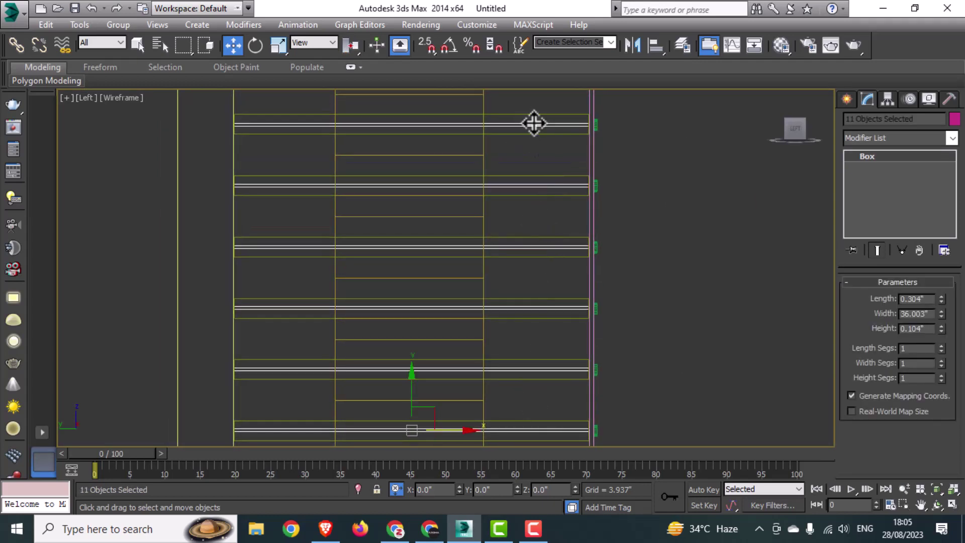
pyautogui.moveTo(533, 124); pyautogui.dragTo(545, 304, button='middle')
pyautogui.keyDown('ctrl'); pyautogui.click(545, 303); pyautogui.keyUp('ctrl')
pyautogui.press('p')
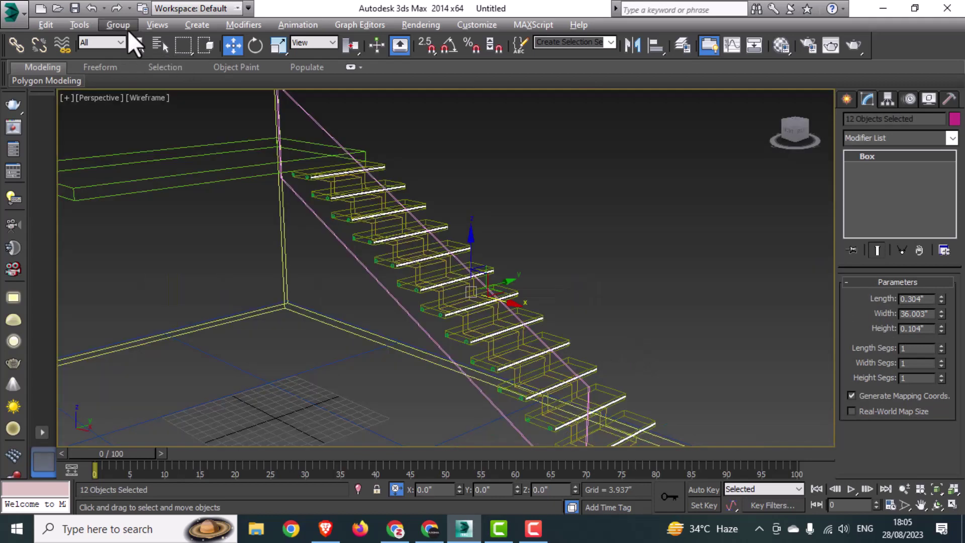
pyautogui.click(128, 30)
pyautogui.click(126, 40)
pyautogui.click(491, 287)
pyautogui.click(677, 300)
pyautogui.moveTo(632, 332); pyautogui.dragTo(605, 284, button='middle')
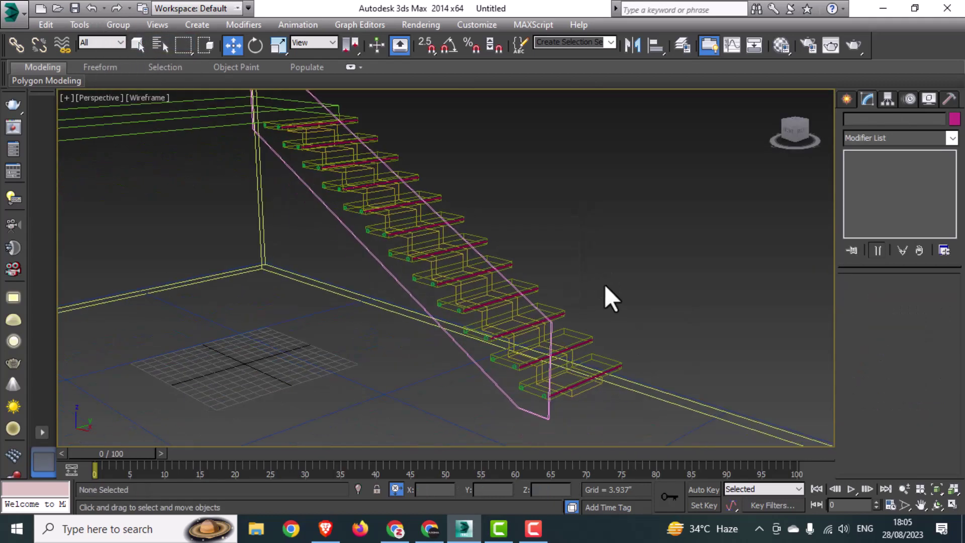
pyautogui.scroll(-3, 602, 285)
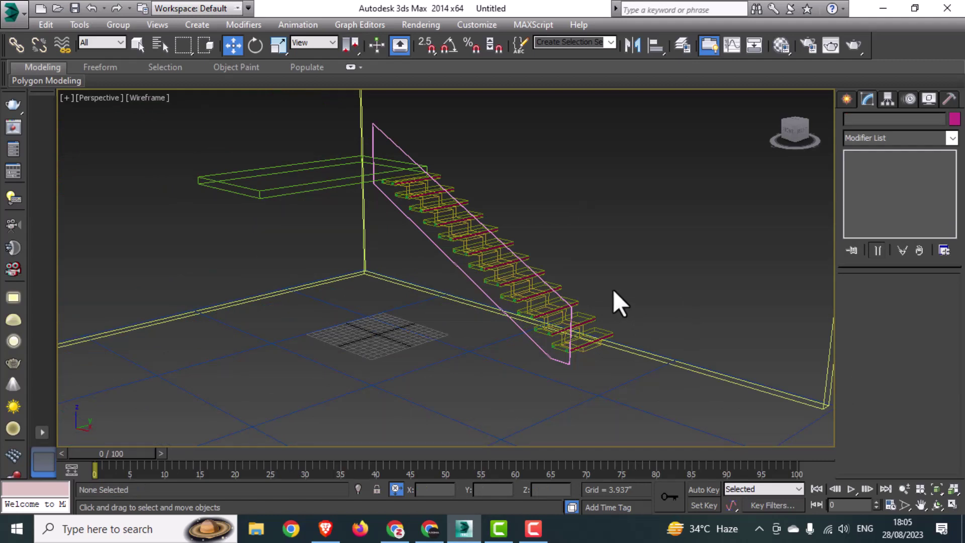
# Move the extruded railing panel along Y away from the treads, leaving a gap beside the round fixings.
pyautogui.hotkey('alt', 'w')
pyautogui.click(330, 184)
pyautogui.hotkey('alt', 'w')
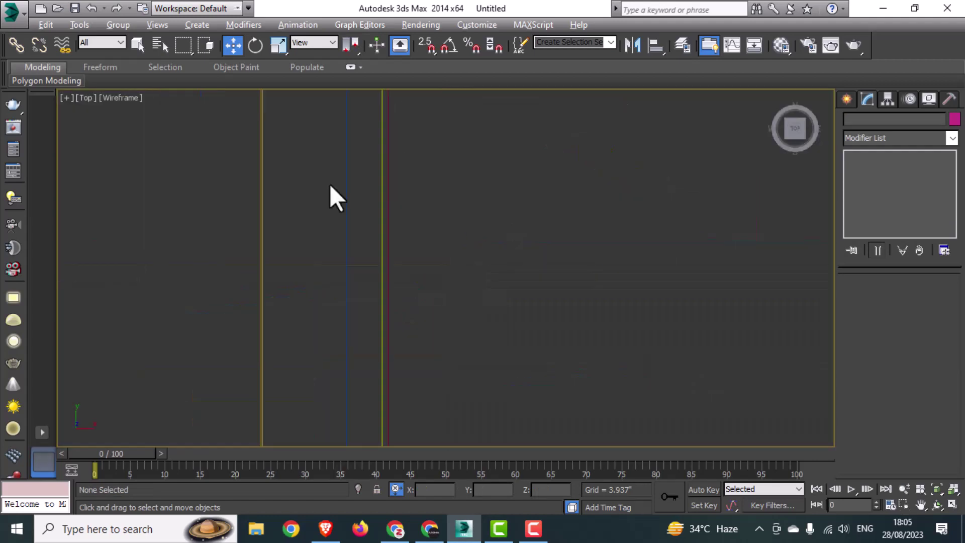
pyautogui.scroll(-4, 330, 184)
pyautogui.moveTo(382, 302); pyautogui.dragTo(413, 219, button='middle')
pyautogui.moveTo(477, 402); pyautogui.dragTo(454, 274, button='middle')
pyautogui.scroll(3, 413, 252)
pyautogui.click(293, 240)
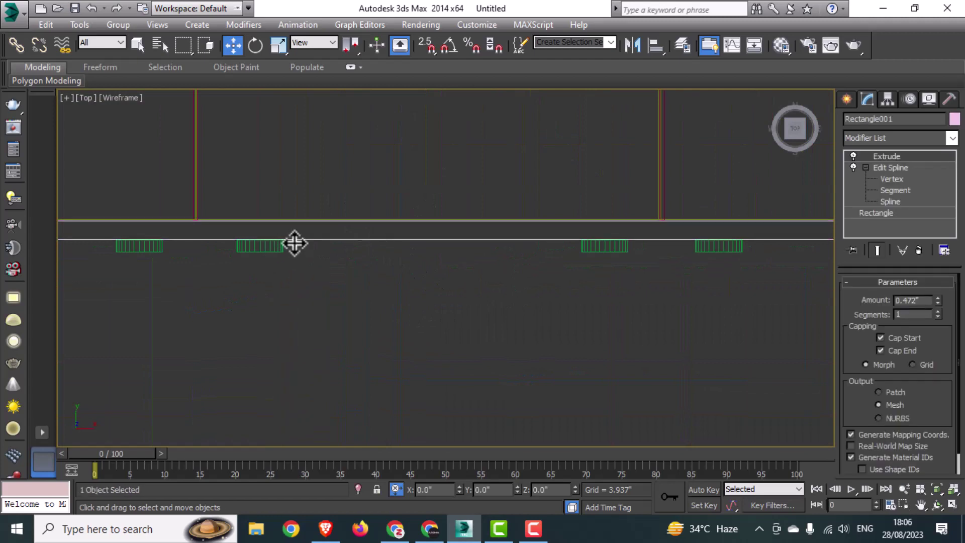
pyautogui.scroll(-5, 293, 242)
pyautogui.moveTo(560, 259); pyautogui.dragTo(461, 255, button='middle')
pyautogui.scroll(5, 569, 224)
pyautogui.moveTo(547, 231); pyautogui.dragTo(548, 314)
# Copy the round fixing group along Y so the copy sits against the stair's side edge.
pyautogui.click(641, 307)
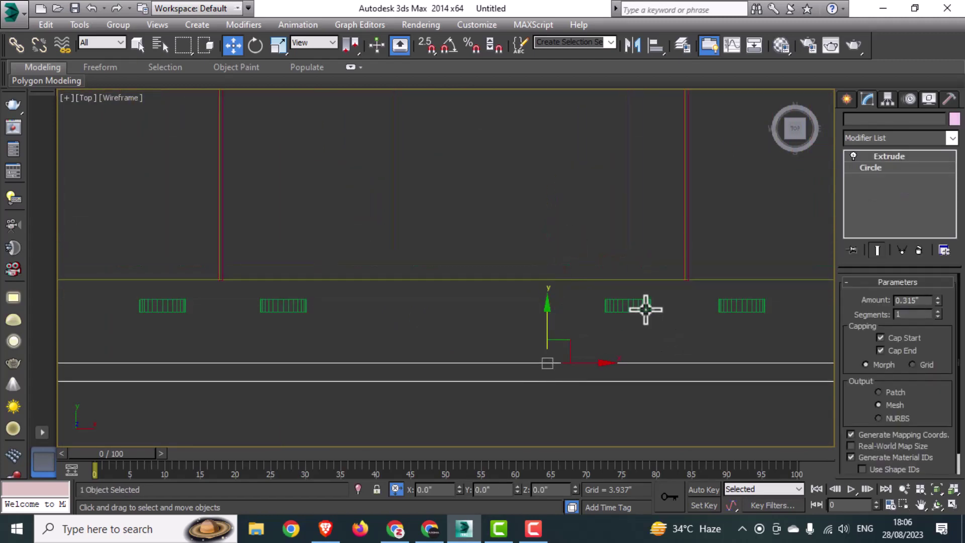
pyautogui.moveTo(686, 276); pyautogui.dragTo(694, 261)
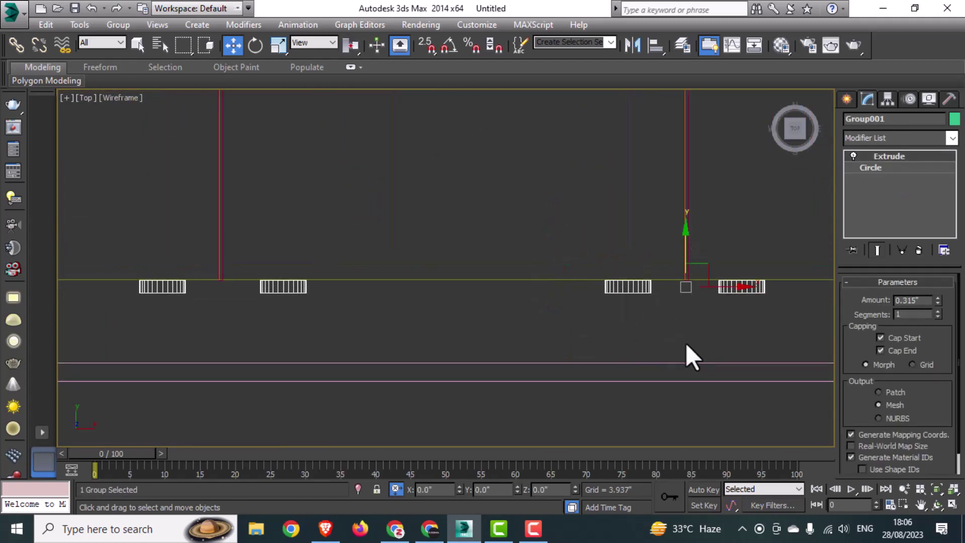
pyautogui.hotkey('ctrl', 'z')
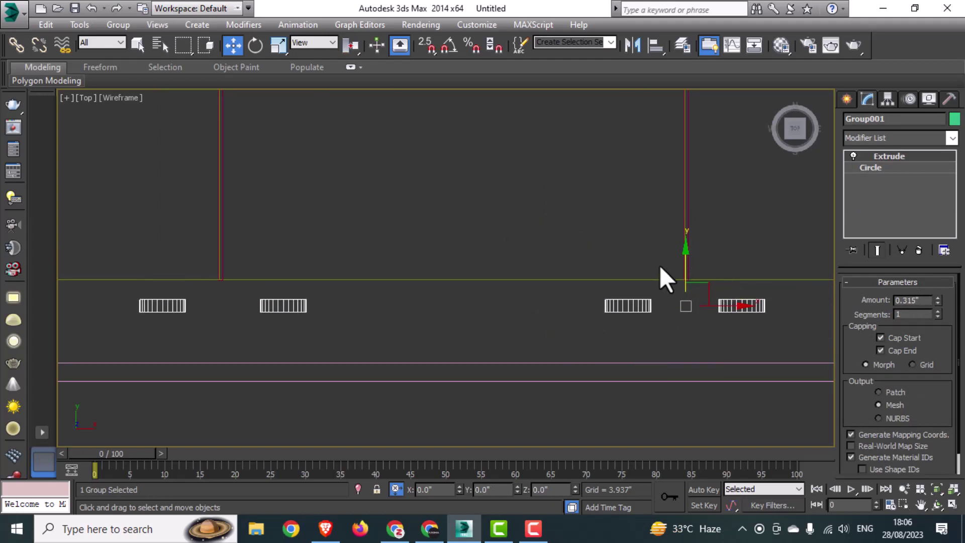
pyautogui.keyDown('shift'); pyautogui.moveTo(695, 270); pyautogui.dragTo(696, 250); pyautogui.keyUp('shift')
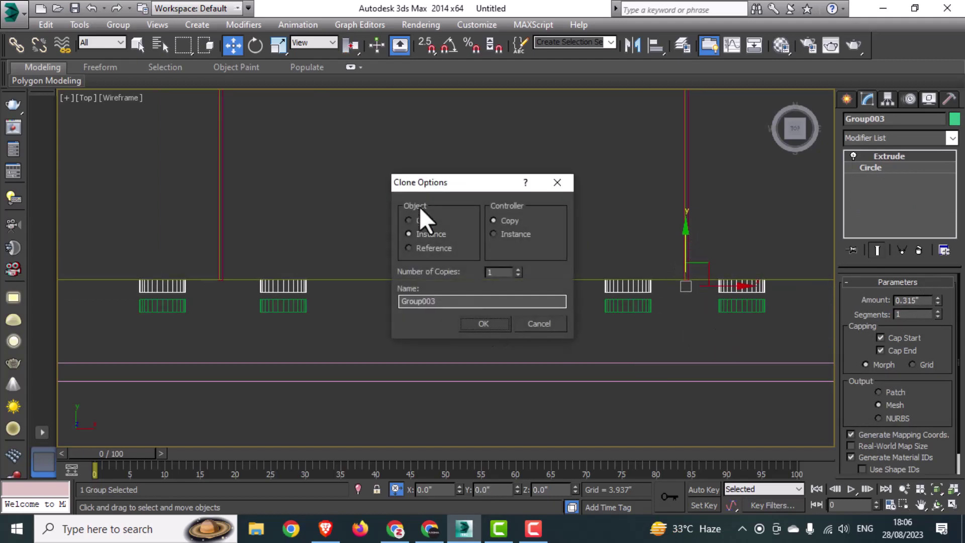
pyautogui.click(477, 325)
# Move the original fixings to the outer side of the railing panel and set the copied fixings' extrusion amount to 1.496".
pyautogui.moveTo(680, 294); pyautogui.dragTo(691, 348)
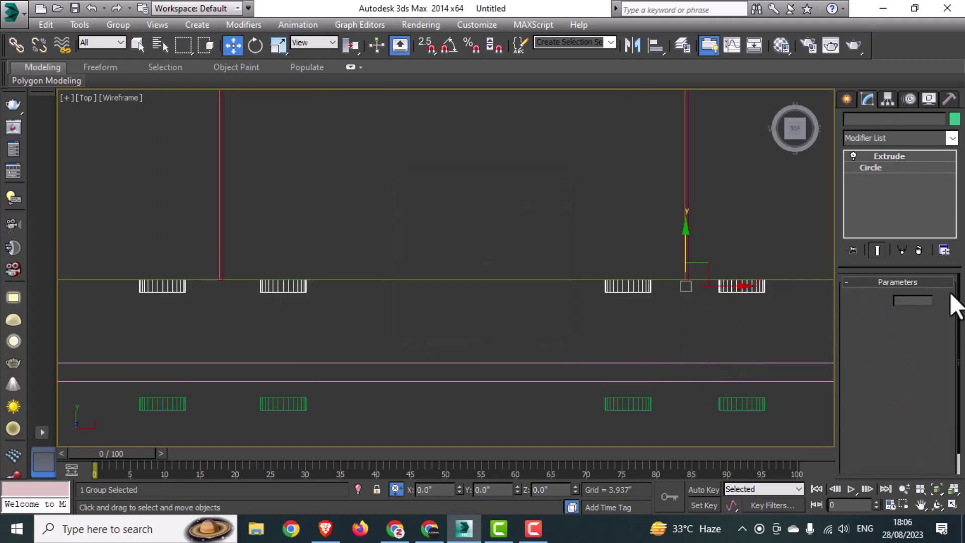
pyautogui.moveTo(936, 298); pyautogui.dragTo(940, 292)
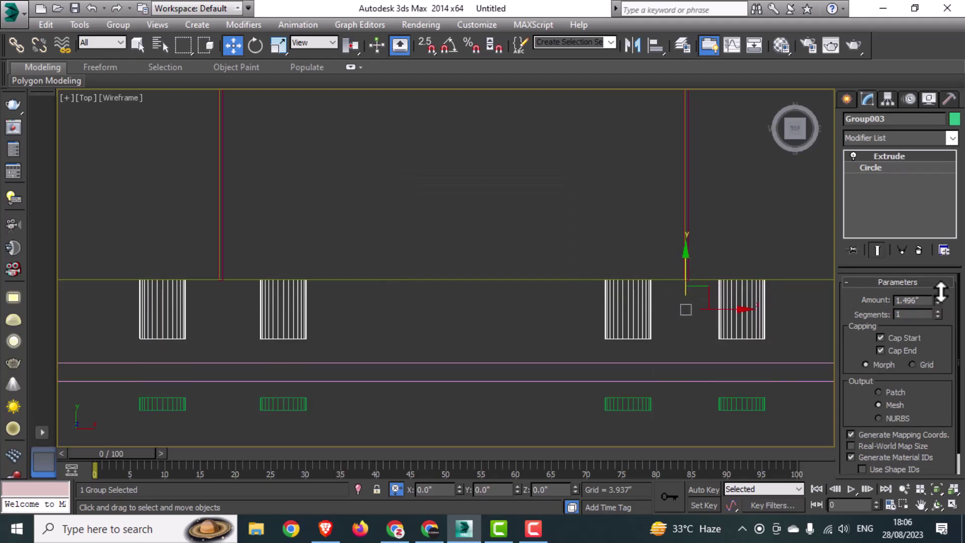
# Move the railing panel along Y against the long fixings and the short fixings against the panel's outer face.
pyautogui.click(693, 363)
pyautogui.moveTo(553, 358); pyautogui.dragTo(545, 311)
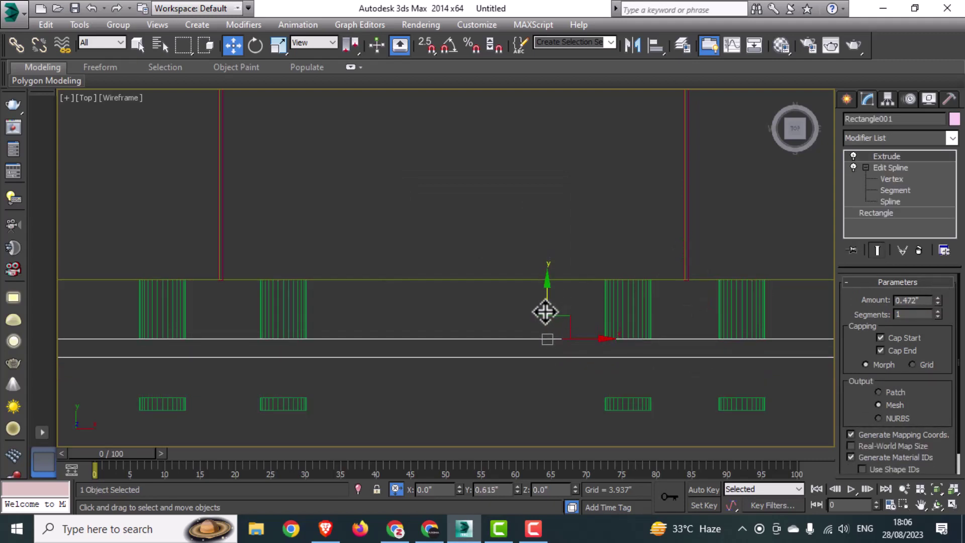
pyautogui.click(760, 411)
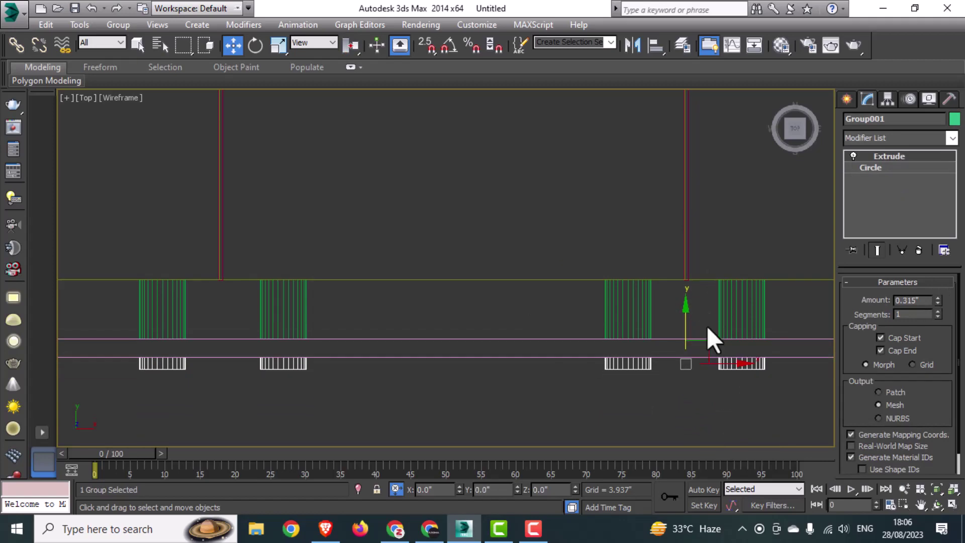
# Examine the mounted railing panel and its fixings on the whole staircase in the top and perspective views.
pyautogui.scroll(-4, 692, 323)
pyautogui.scroll(-4, 698, 328)
pyautogui.moveTo(724, 332); pyautogui.dragTo(609, 336, button='middle')
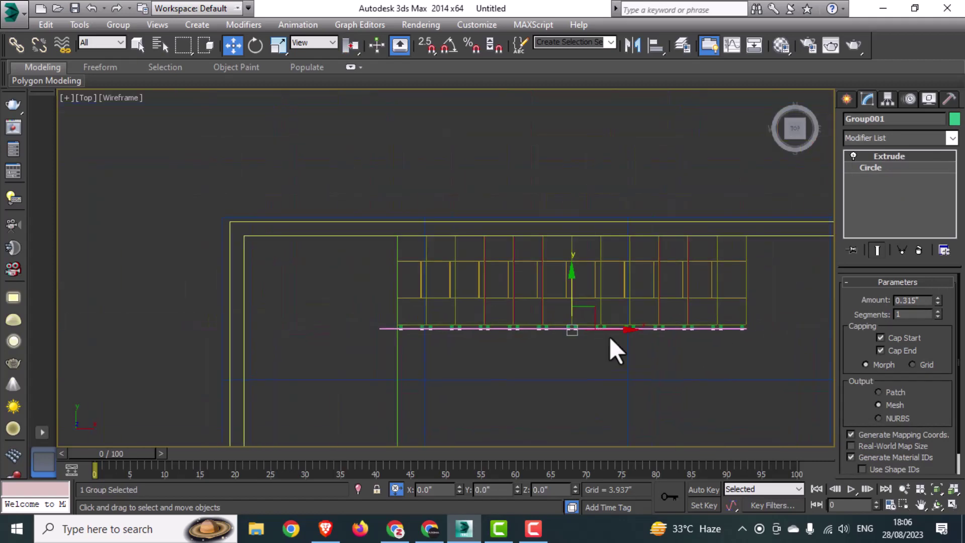
pyautogui.hotkey('alt', 'w')
pyautogui.middleClick(664, 361)
pyautogui.hotkey('alt', 'w')
pyautogui.click(503, 315)
pyautogui.click(698, 401)
pyautogui.moveTo(442, 225); pyautogui.dragTo(448, 267, button='middle')
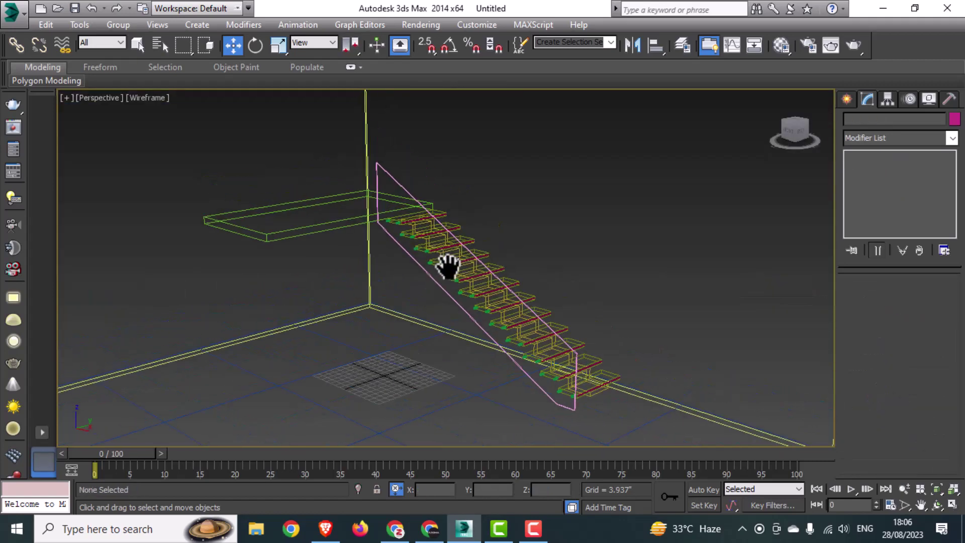
pyautogui.moveTo(386, 253); pyautogui.dragTo(385, 230, button='middle')
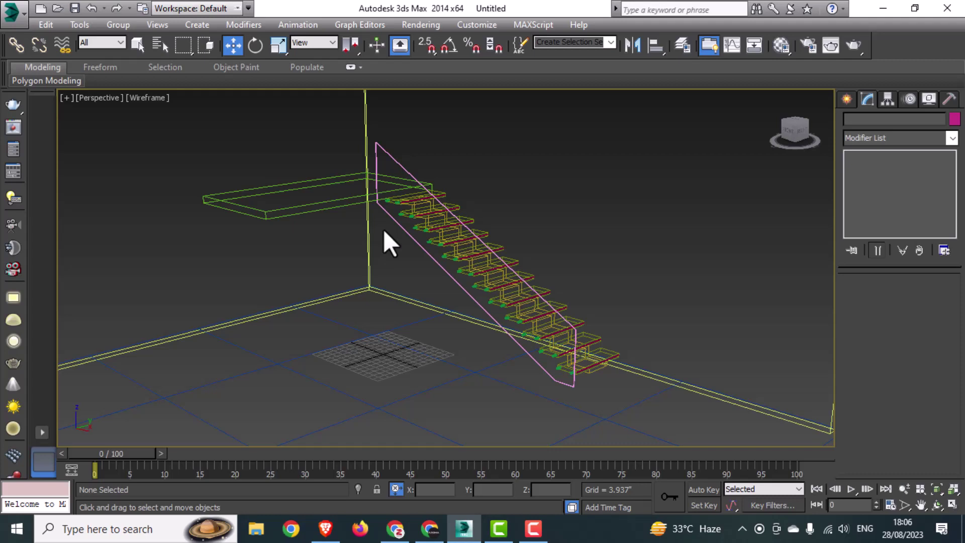
# Draw a snapped line from the top tread's outer corner along the landing's two free edges to the room wall.
pyautogui.hotkey('alt', 'w')
pyautogui.middleClick(394, 241)
pyautogui.hotkey('alt', 'w')
pyautogui.moveTo(393, 155); pyautogui.dragTo(397, 181, button='middle')
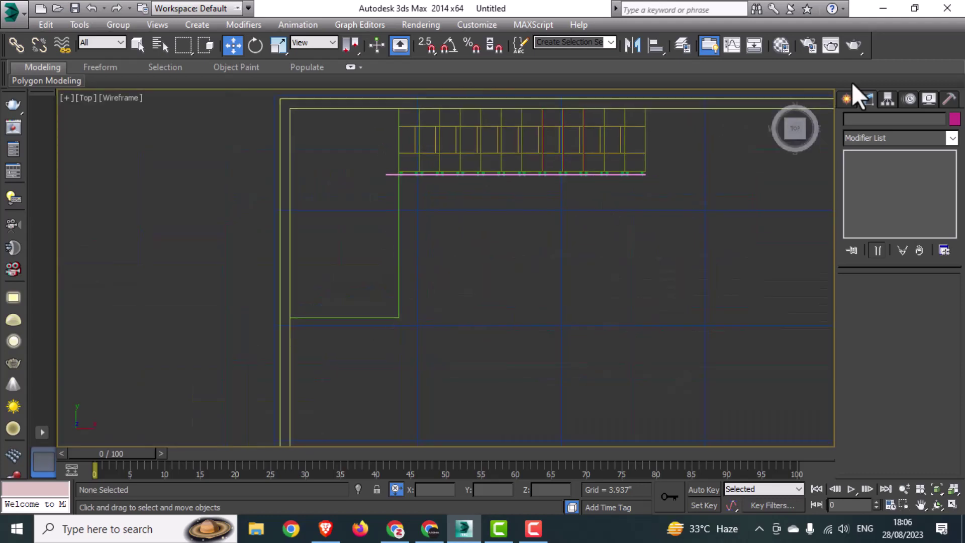
pyautogui.click(847, 99)
pyautogui.click(868, 122)
pyautogui.click(875, 201)
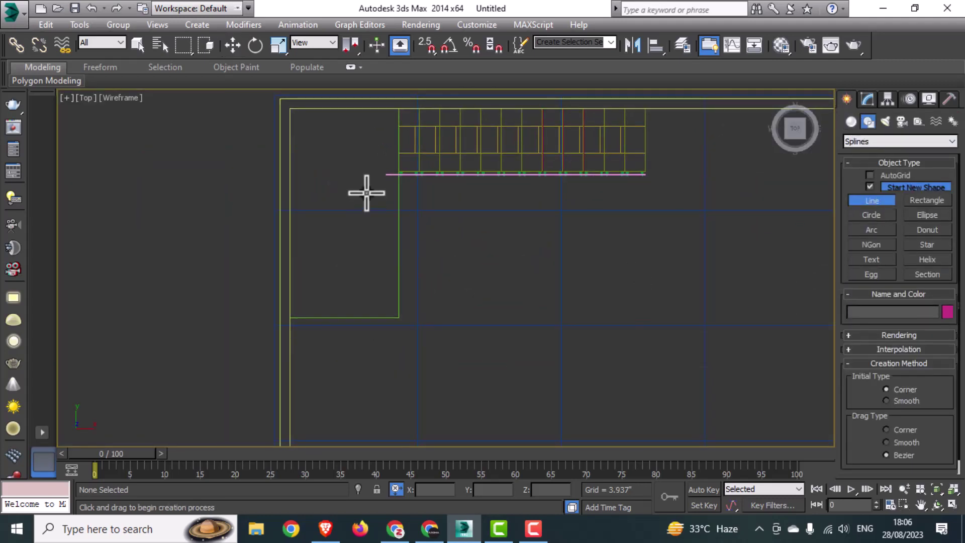
pyautogui.scroll(6, 400, 176)
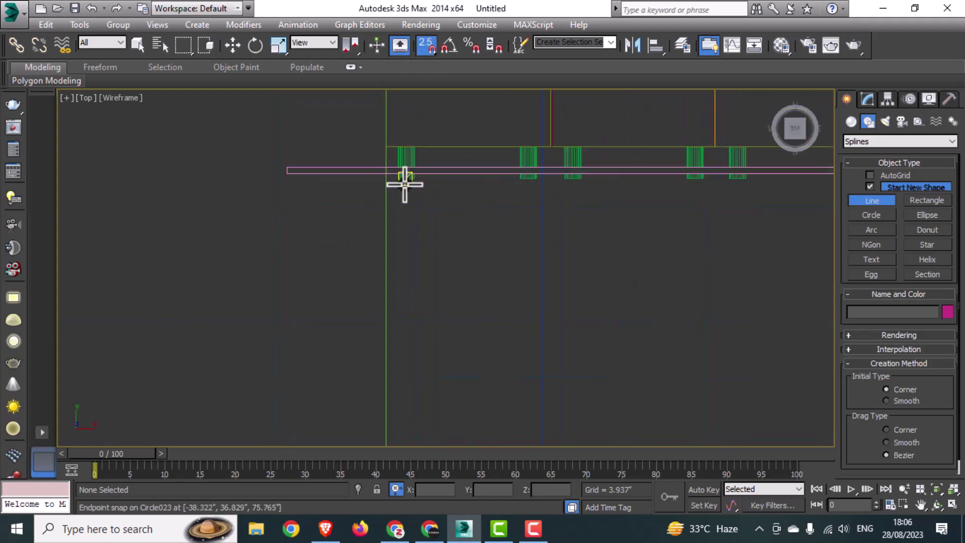
pyautogui.click(389, 151)
pyautogui.scroll(-5, 385, 281)
pyautogui.moveTo(380, 301); pyautogui.dragTo(402, 245, button='middle')
pyautogui.click(405, 372)
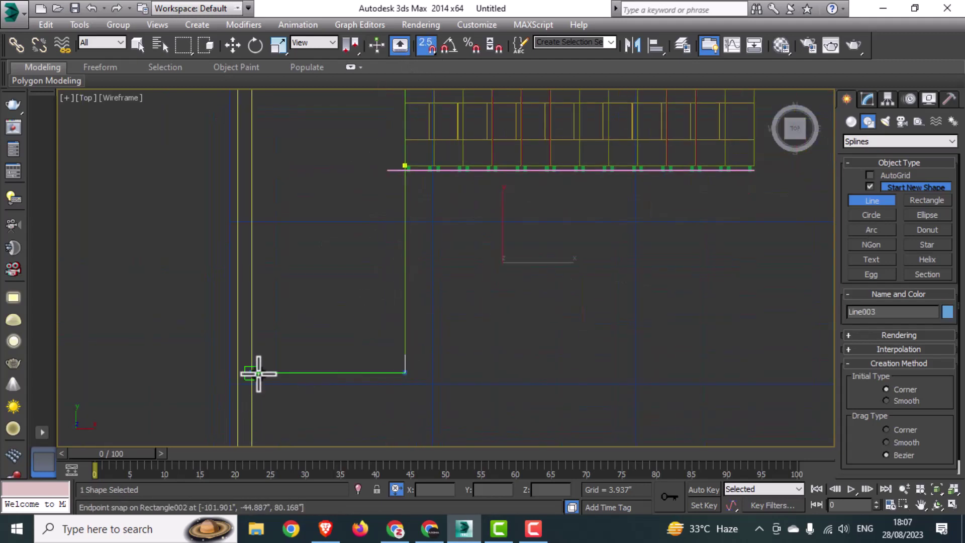
pyautogui.click(253, 373)
pyautogui.rightClick(388, 340)
pyautogui.rightClick(388, 339)
# Move the line's first vertex along Y to the outer face of the railing panel.
pyautogui.click(867, 99)
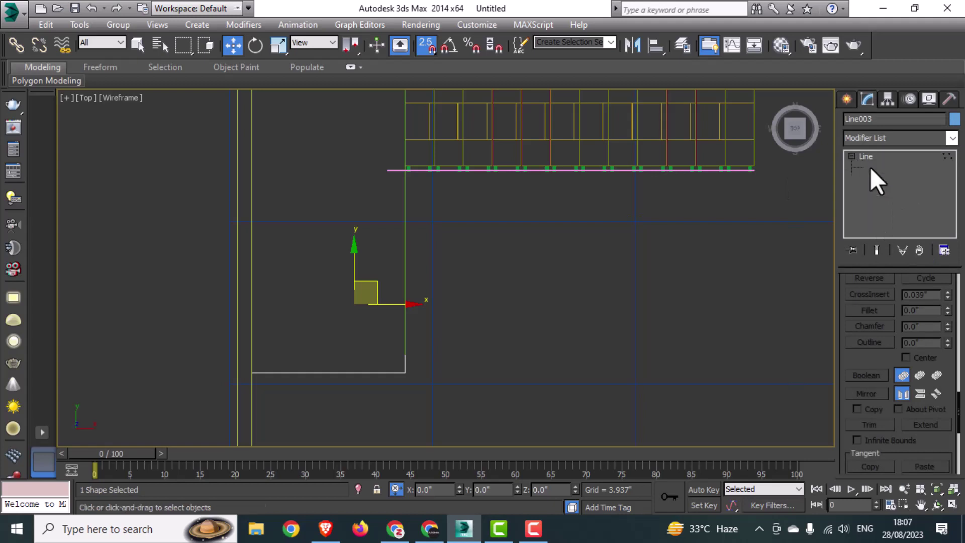
pyautogui.click(871, 168)
pyautogui.press('s')
pyautogui.scroll(5, 403, 165)
pyautogui.click(411, 176)
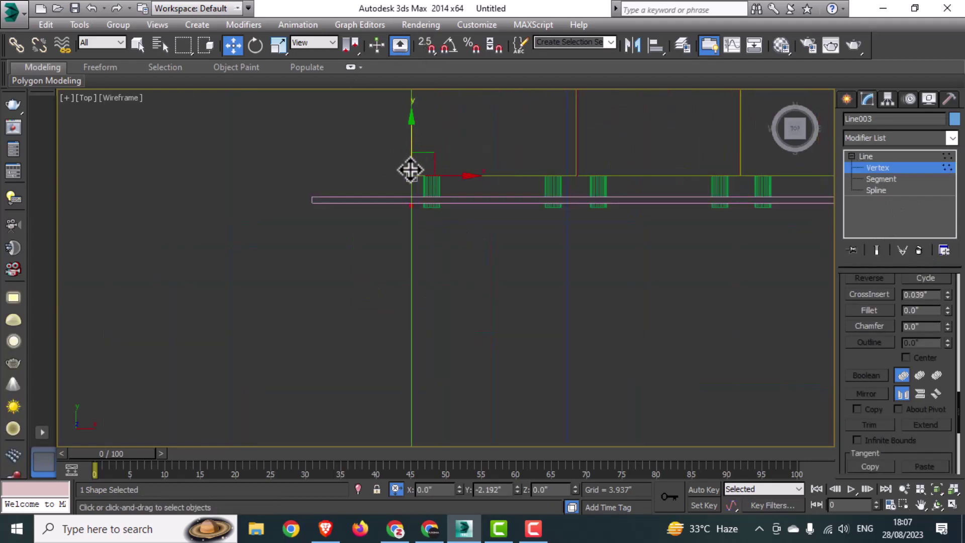
pyautogui.moveTo(411, 169); pyautogui.dragTo(411, 174)
pyautogui.scroll(-3, 411, 174)
pyautogui.scroll(8, 408, 180)
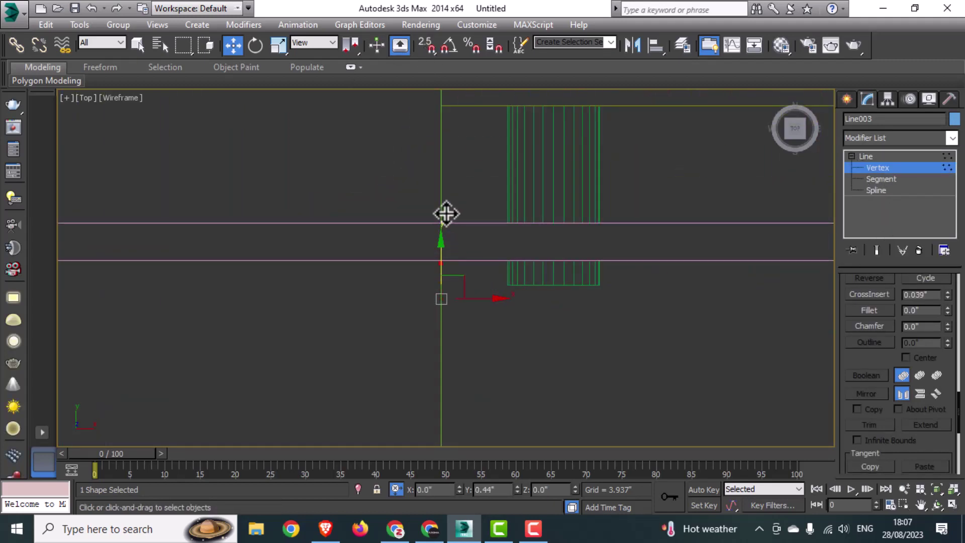
pyautogui.scroll(-4, 442, 221)
# Raise the selected vertex in the left view to the level of the landing's top surface.
pyautogui.moveTo(433, 233); pyautogui.dragTo(509, 247, button='middle')
pyautogui.hotkey('alt', 'w')
pyautogui.middleClick(559, 332)
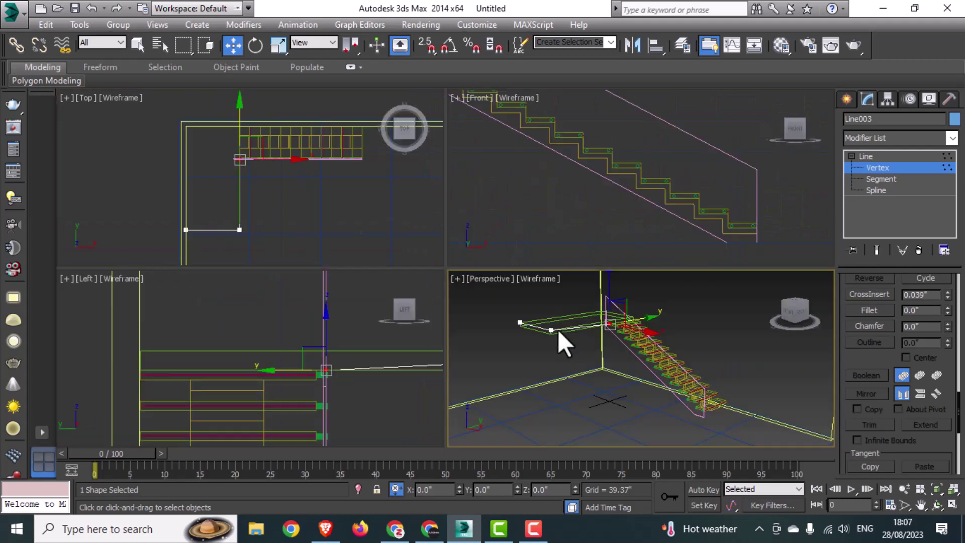
pyautogui.scroll(4, 603, 329)
pyautogui.middleClick(391, 332)
pyautogui.hotkey('alt', 'w')
pyautogui.moveTo(585, 275); pyautogui.dragTo(460, 303, button='middle')
pyautogui.moveTo(474, 295); pyautogui.dragTo(484, 255)
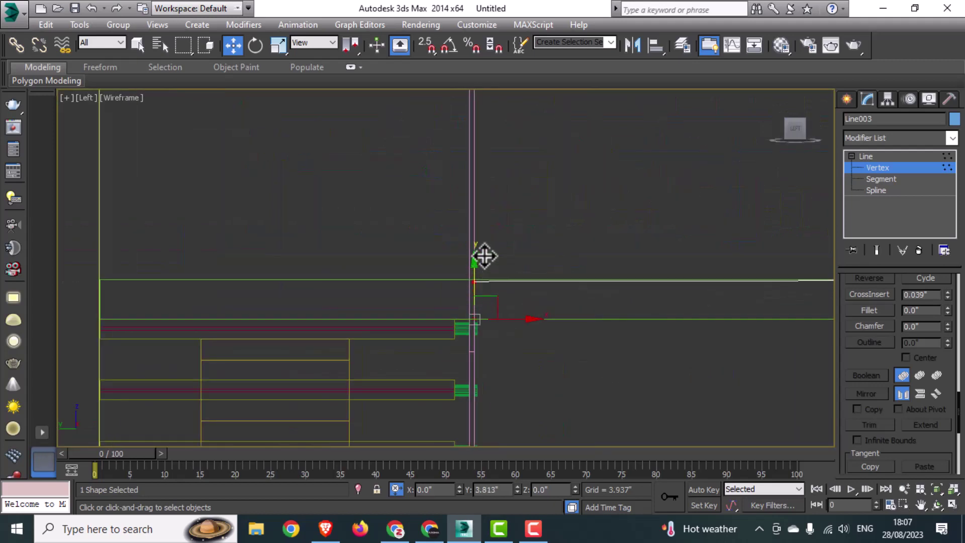
# Leave vertex editing and move the whole line straight down to floor level.
pyautogui.scroll(-4, 333, 249)
pyautogui.hotkey('alt', 'w')
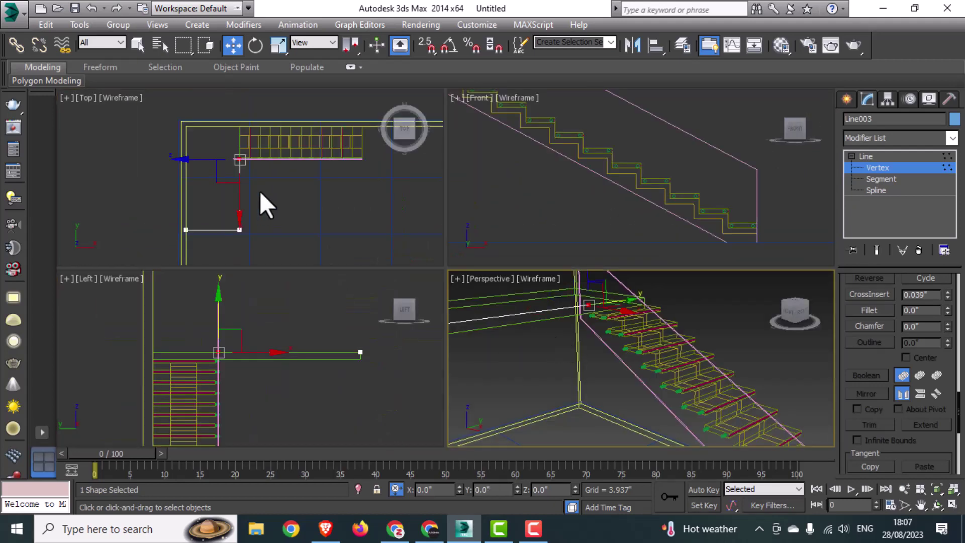
pyautogui.hotkey('alt', 'w')
pyautogui.scroll(-3, 290, 366)
pyautogui.click(920, 167)
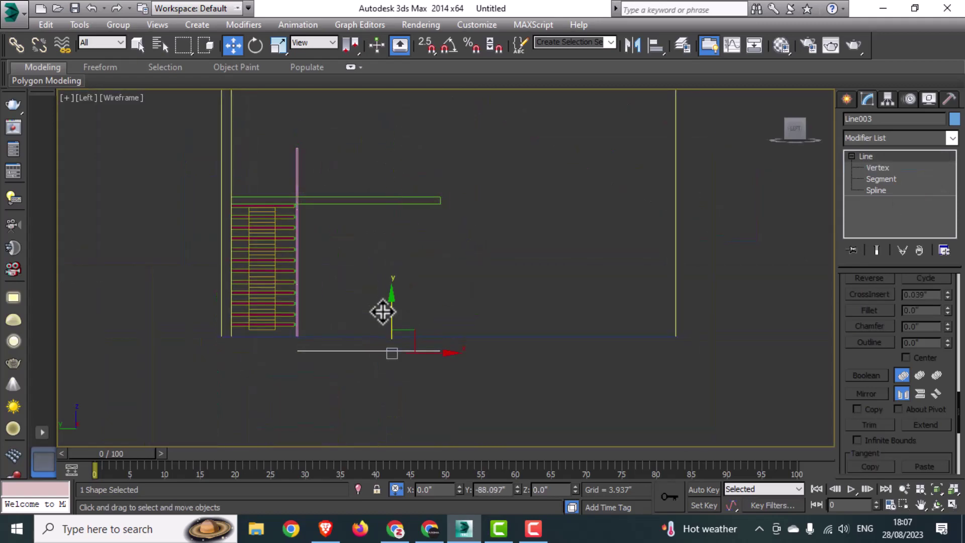
pyautogui.scroll(-4, 749, 309)
pyautogui.moveTo(659, 267); pyautogui.dragTo(591, 279, button='middle')
# Outline the L-shaped line's spline outward from the landing to form a closed wall profile.
pyautogui.hotkey('alt', 'w')
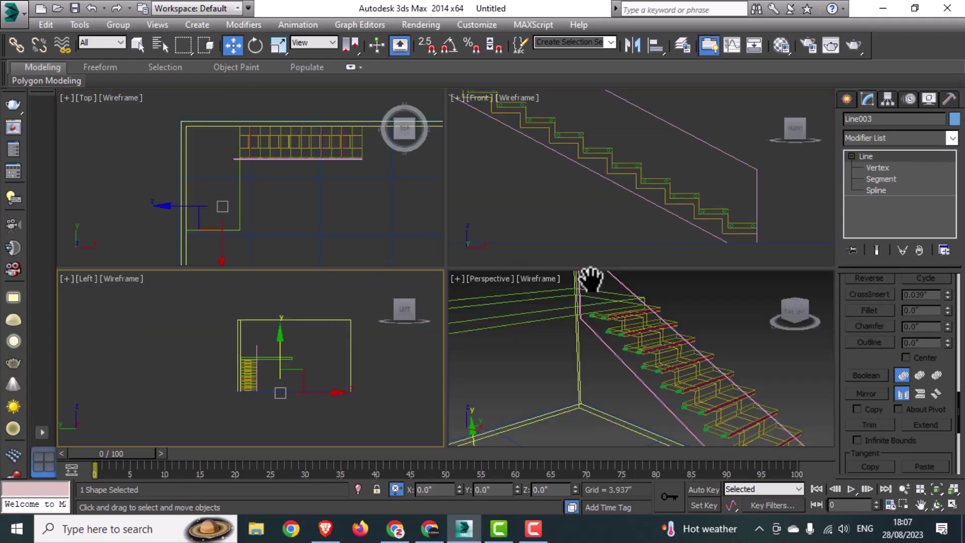
pyautogui.middleClick(341, 236)
pyautogui.hotkey('alt', 'w')
pyautogui.moveTo(340, 291); pyautogui.dragTo(330, 234, button='middle')
pyautogui.scroll(2, 453, 272)
pyautogui.click(893, 139)
pyautogui.click(894, 143)
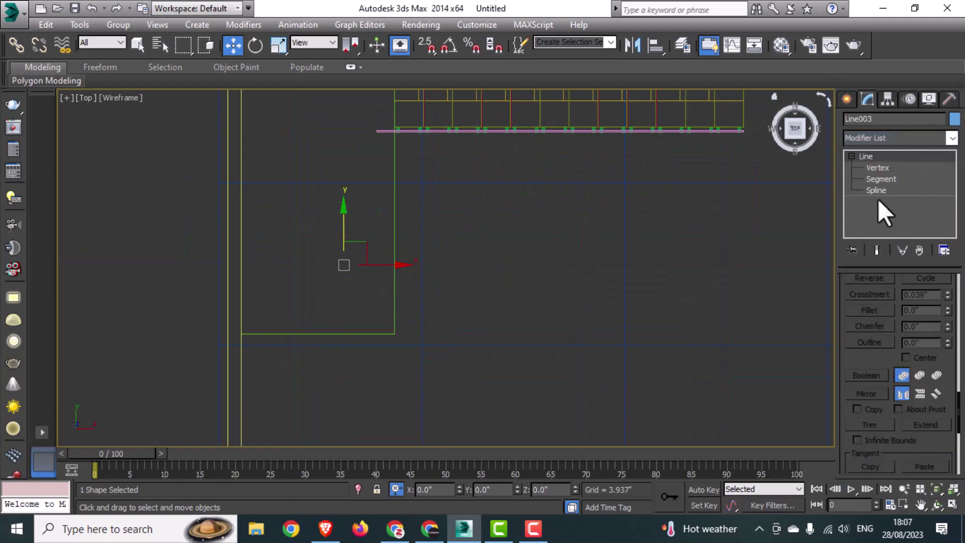
pyautogui.click(876, 190)
pyautogui.click(869, 342)
pyautogui.moveTo(397, 280)
pyautogui.mouseDown()
pyautogui.moveTo(399, 289)
pyautogui.moveTo(398, 272)
pyautogui.mouseUp()
# Apply an Extrude modifier to the wall profile with an amount of 16'.
pyautogui.click(880, 139)
pyautogui.write('ex')
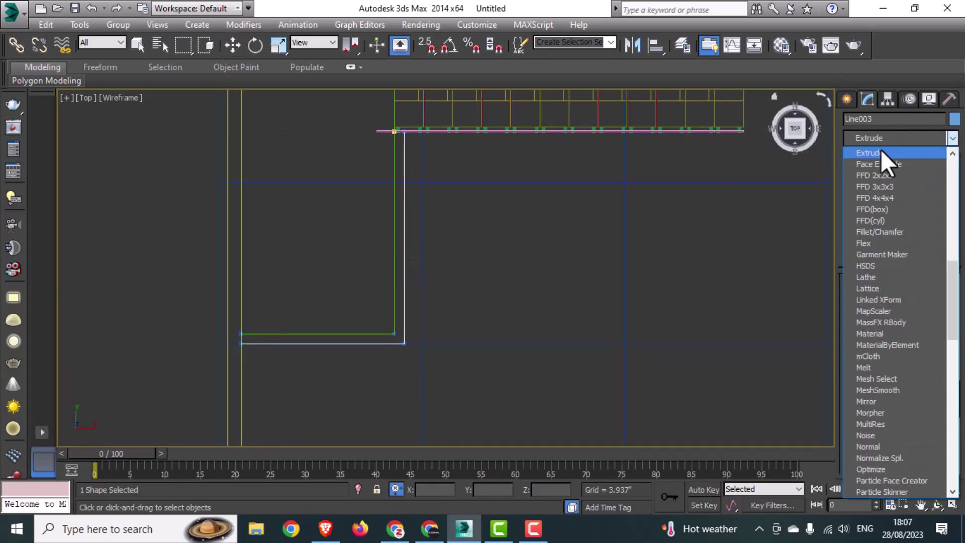
pyautogui.click(881, 150)
pyautogui.hotkey('alt', 'w')
pyautogui.middleClick(622, 317)
pyautogui.hotkey('alt', 'w')
pyautogui.scroll(-8, 622, 317)
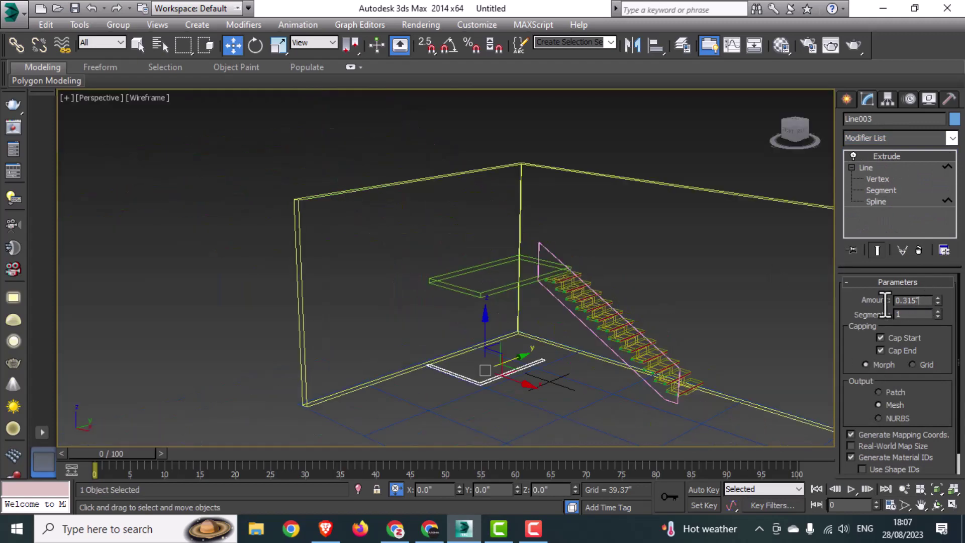
pyautogui.write("16'")
pyautogui.press('Return')
# Set the wall's extrusion amount to 14' and switch the perspective view to shaded display.
pyautogui.keyDown('alt'); pyautogui.moveTo(518, 259); pyautogui.dragTo(577, 245, button='middle'); pyautogui.keyUp('alt')
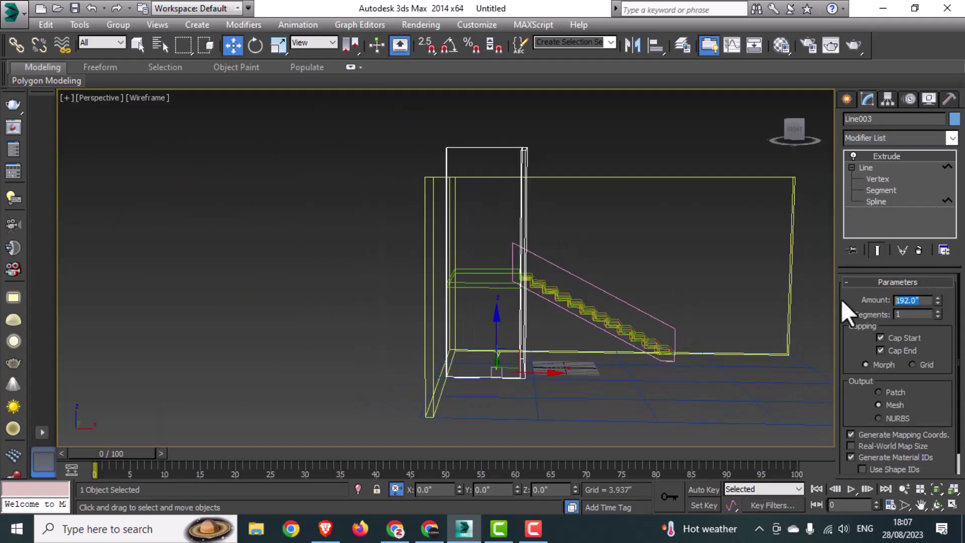
pyautogui.write("14'")
pyautogui.press('Return')
pyautogui.click(510, 333)
pyautogui.moveTo(510, 334)
pyautogui.keyDown('alt'); pyautogui.mouseDown(button='middle')
pyautogui.moveTo(653, 357)
pyautogui.moveTo(591, 366)
pyautogui.moveTo(647, 358)
pyautogui.mouseUp(button='middle'); pyautogui.keyUp('alt')
pyautogui.press('F3')
pyautogui.scroll(5, 527, 358)
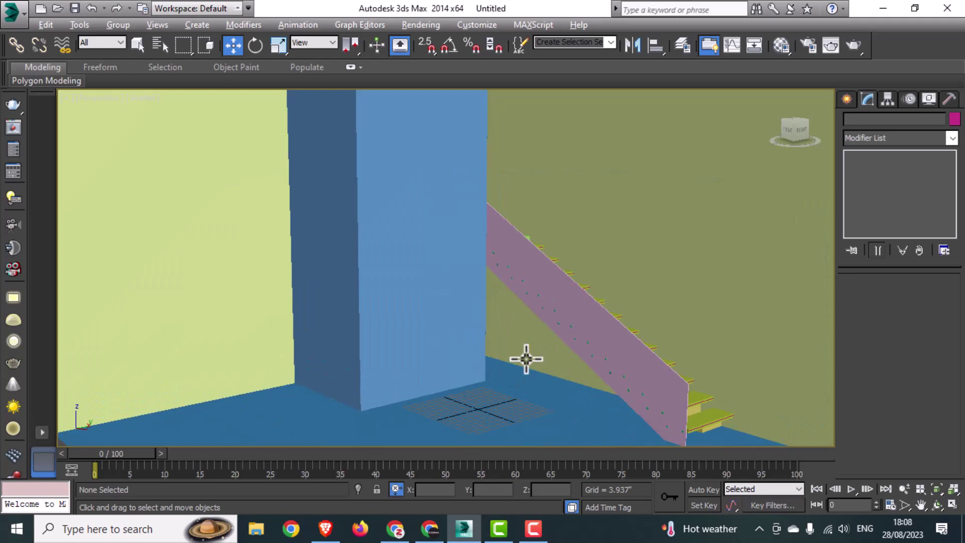
# Draw a snapped line along the landing's stair-side edge from the new wall's inner corner to the room's back wall.
pyautogui.hotkey('alt', 'w')
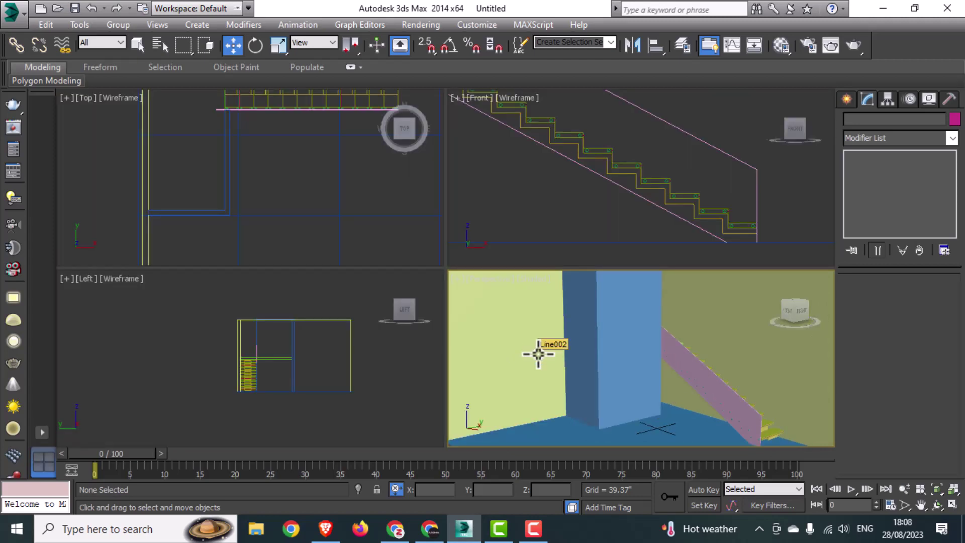
pyautogui.click(270, 203)
pyautogui.hotkey('alt', 'w')
pyautogui.moveTo(374, 227); pyautogui.dragTo(365, 388, button='middle')
pyautogui.click(397, 337)
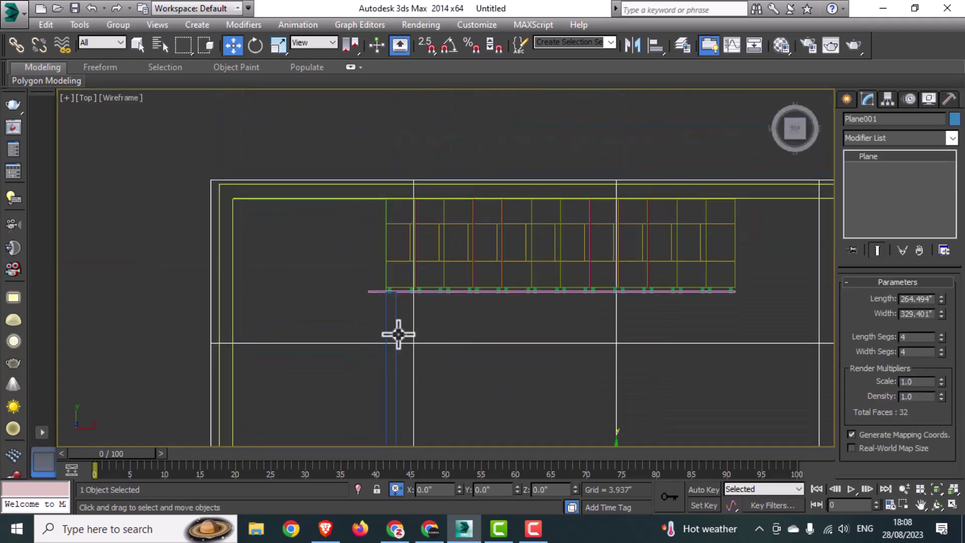
pyautogui.click(490, 137)
pyautogui.click(847, 99)
pyautogui.click(872, 200)
pyautogui.scroll(3, 416, 277)
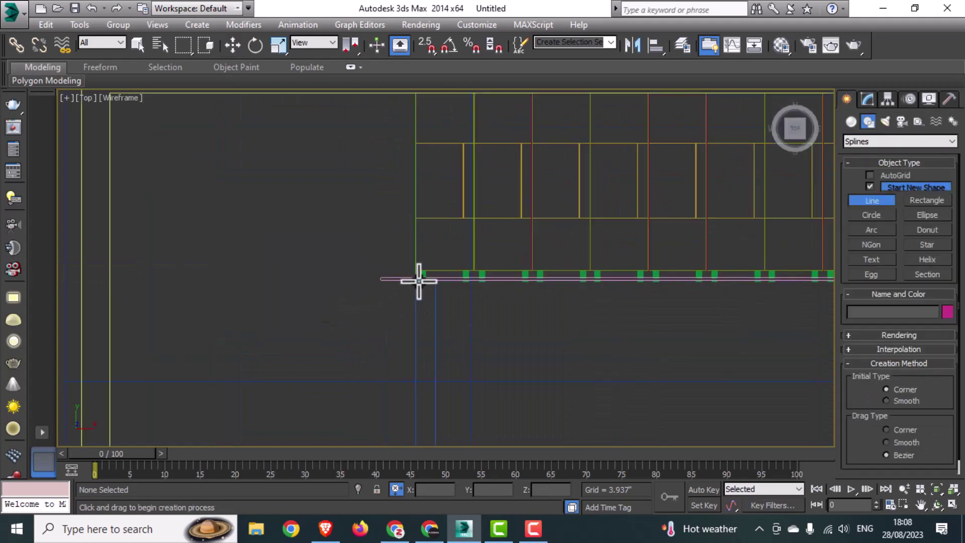
pyautogui.scroll(-2, 418, 282)
pyautogui.press('s')
pyautogui.click(409, 331)
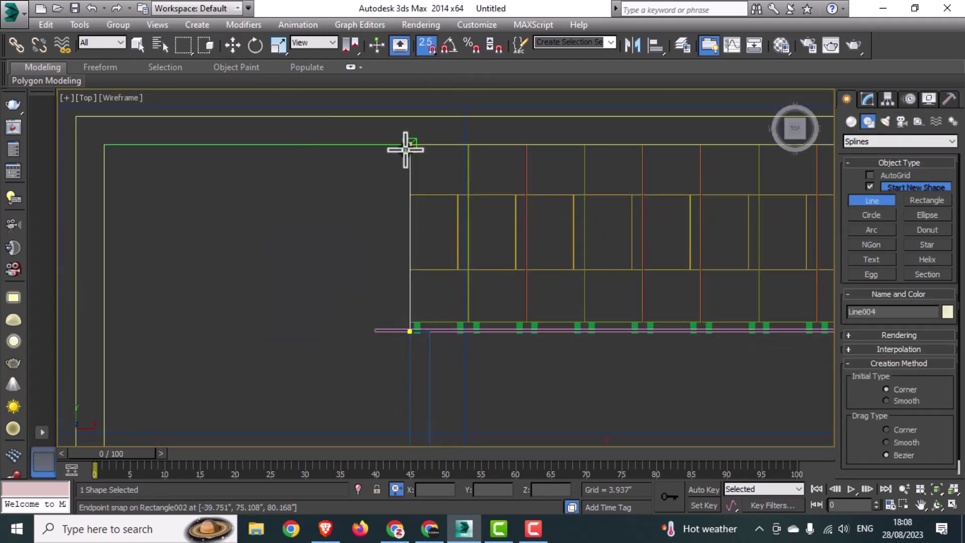
pyautogui.click(410, 145)
pyautogui.rightClick(455, 265)
# Outline the new line's spline toward the stairs into a strip about as thick as the extruded wall.
pyautogui.click(866, 99)
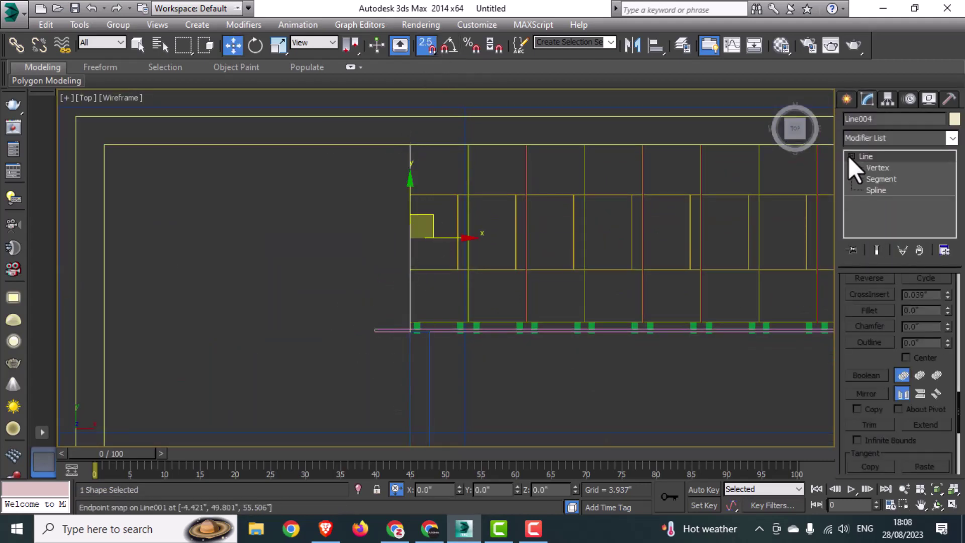
pyautogui.click(876, 191)
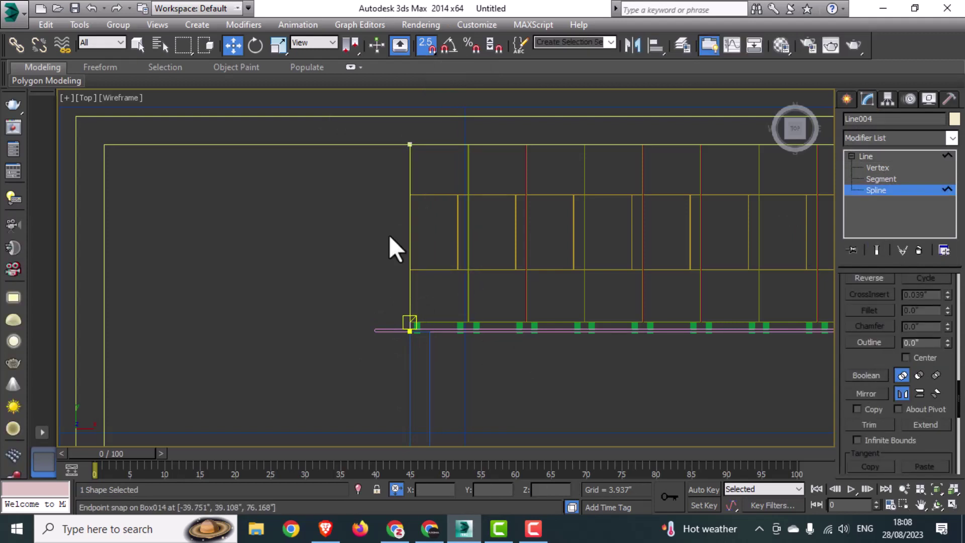
pyautogui.click(869, 342)
pyautogui.moveTo(409, 279); pyautogui.dragTo(478, 276)
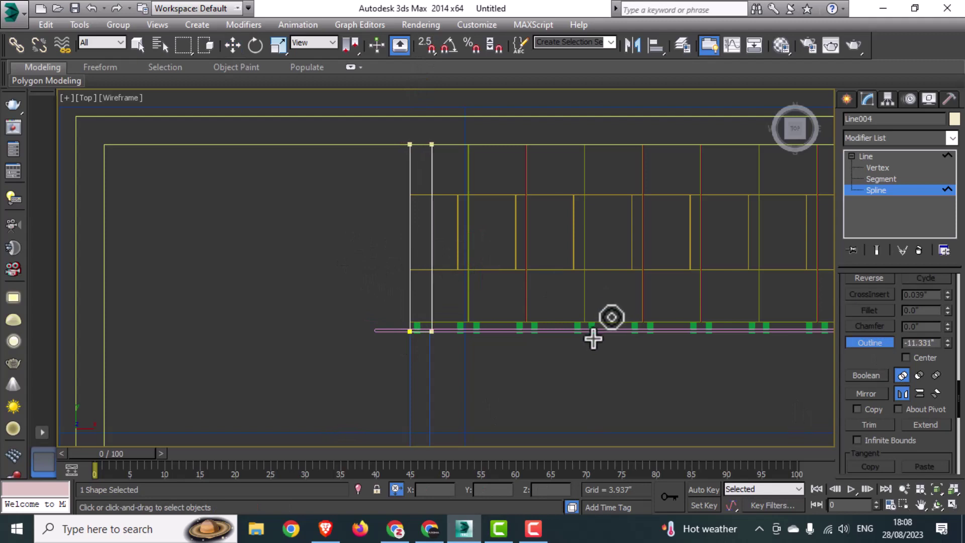
# Lower the raised vertices of the outlined strip in the Left view to landing height so the strip lies flat.
pyautogui.click(875, 191)
pyautogui.hotkey('alt', 'w')
pyautogui.rightClick(648, 365)
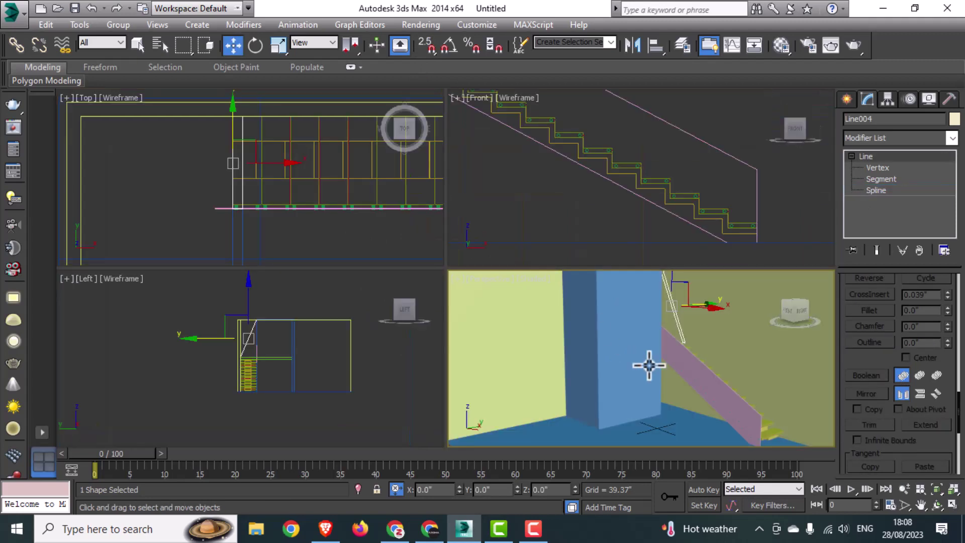
pyautogui.rightClick(310, 350)
pyautogui.hotkey('alt', 'w')
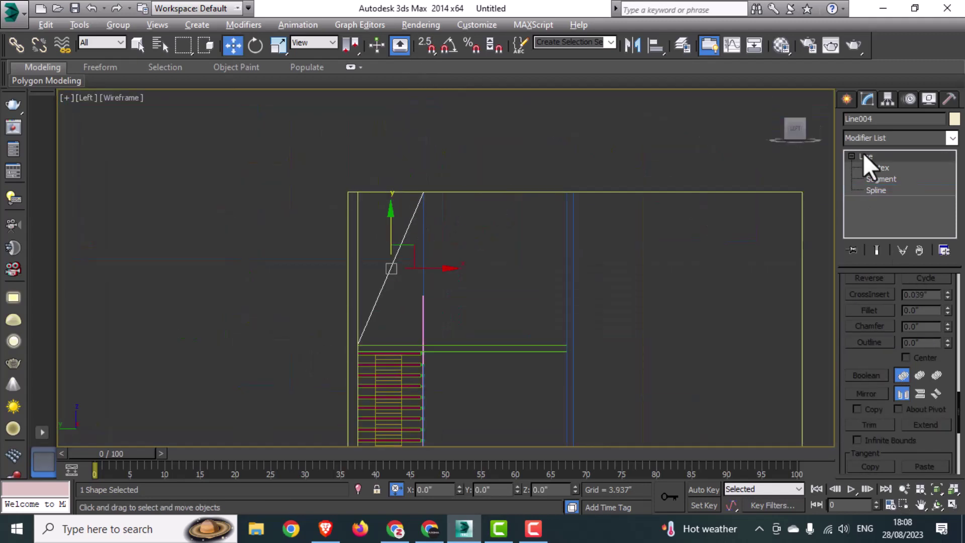
pyautogui.click(874, 167)
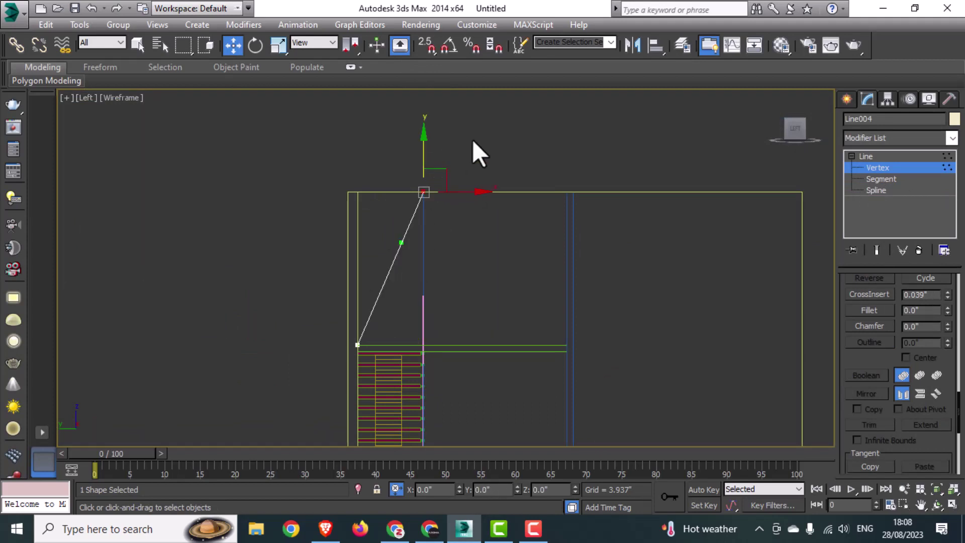
pyautogui.rightClick(355, 301)
pyautogui.click(331, 212)
pyautogui.moveTo(378, 221); pyautogui.dragTo(481, 142)
pyautogui.moveTo(421, 164); pyautogui.dragTo(420, 315)
pyautogui.scroll(5, 426, 353)
pyautogui.scroll(3, 418, 317)
pyautogui.moveTo(429, 237); pyautogui.dragTo(431, 257)
pyautogui.scroll(-8, 450, 302)
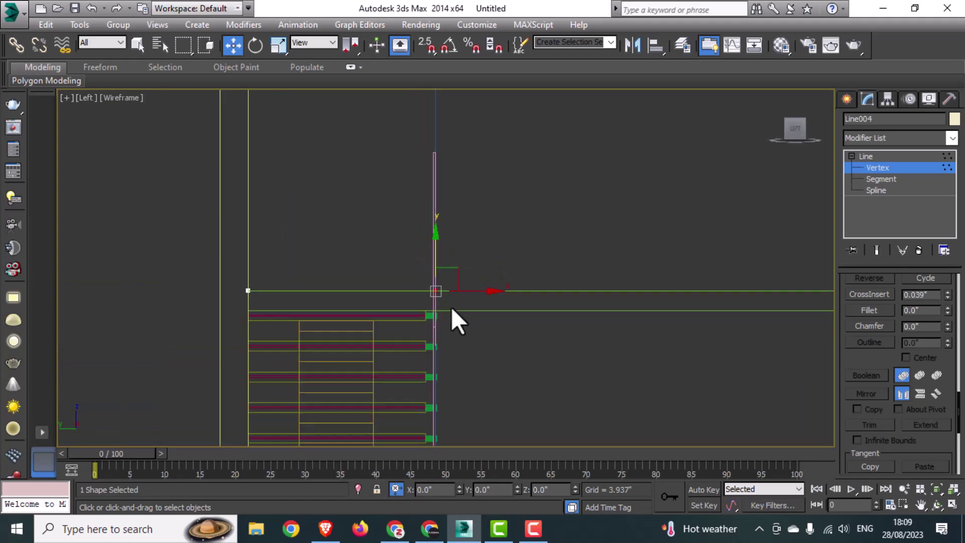
# Leave vertex editing and move the whole strip down to floor level.
pyautogui.click(924, 169)
pyautogui.scroll(-3, 510, 298)
pyautogui.moveTo(510, 298); pyautogui.dragTo(438, 266, button='middle')
pyautogui.scroll(5, 377, 262)
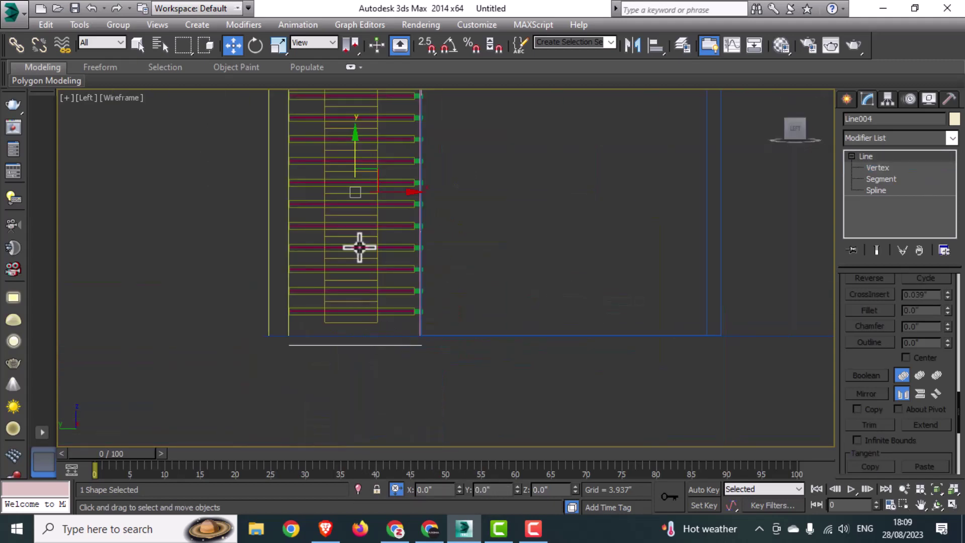
pyautogui.scroll(-3, 503, 221)
# Extrude the strip by about 75.283" to form a wall under the landing.
pyautogui.click(914, 140)
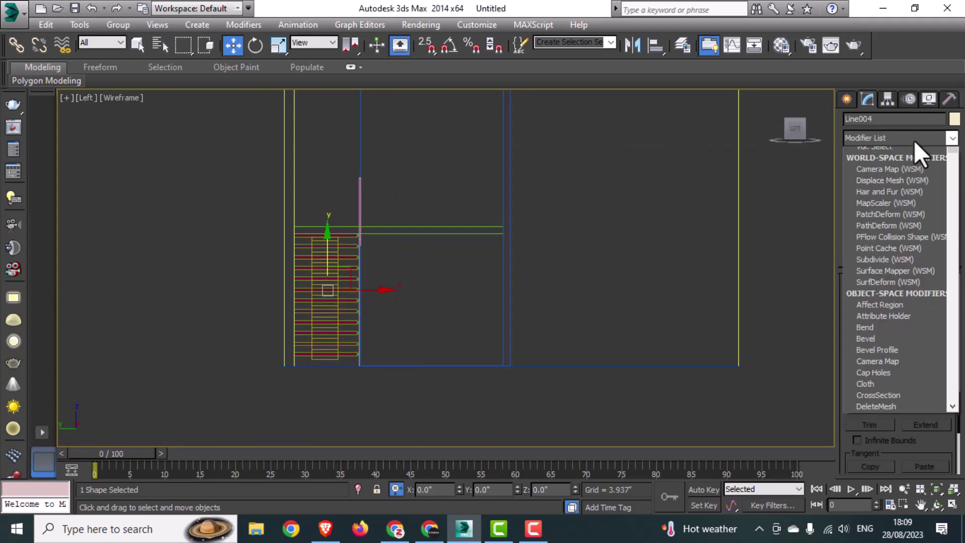
pyautogui.write('ex')
pyautogui.click(909, 149)
pyautogui.scroll(-4, 472, 251)
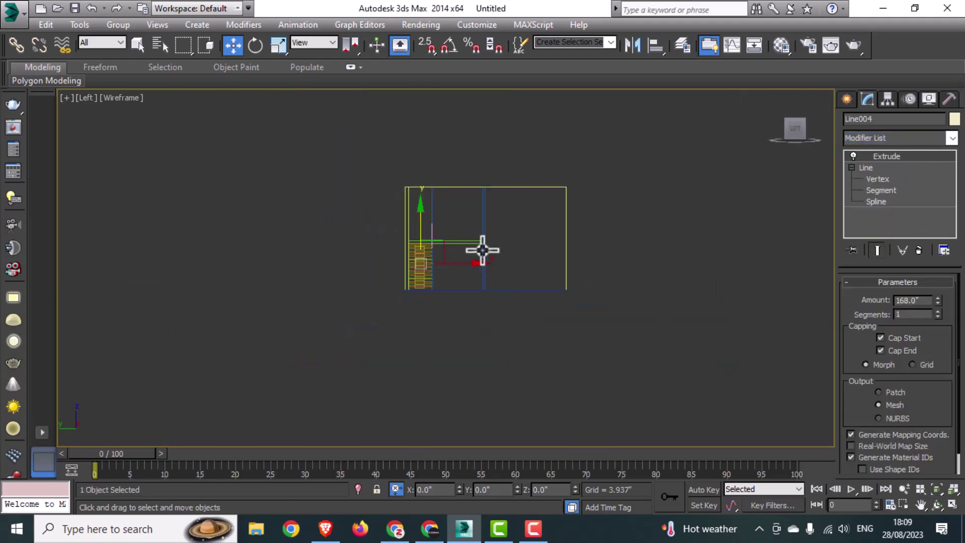
pyautogui.hotkey('alt', 'w')
pyautogui.middleClick(616, 355)
pyautogui.hotkey('alt', 'w')
pyautogui.scroll(-3, 616, 353)
pyautogui.keyDown('alt'); pyautogui.moveTo(616, 353); pyautogui.dragTo(564, 351, button='middle'); pyautogui.keyUp('alt')
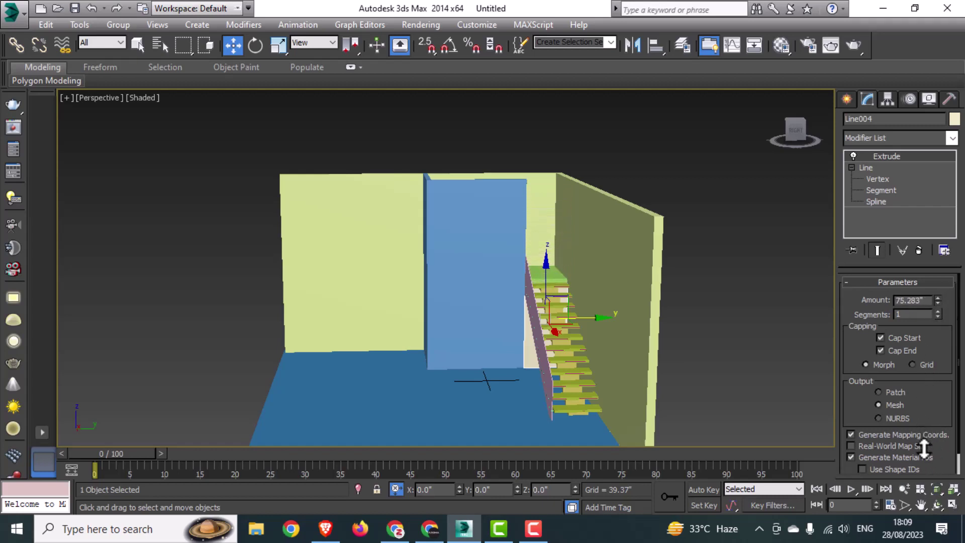
pyautogui.keyDown('alt'); pyautogui.moveTo(588, 369); pyautogui.dragTo(598, 392, button='middle'); pyautogui.keyUp('alt')
pyautogui.click(590, 323)
pyautogui.keyDown('alt'); pyautogui.moveTo(590, 323); pyautogui.dragTo(586, 303, button='middle'); pyautogui.keyUp('alt')
# Draw a straight line about 145.8" long in the Front view along the railing panel's sloped upper edge, ending at its lower corner.
pyautogui.hotkey('alt', 'w')
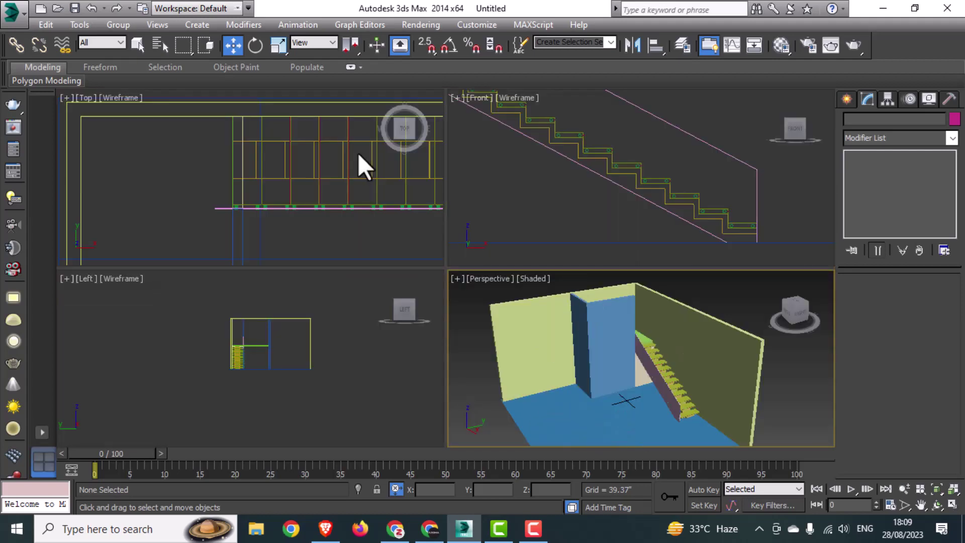
pyautogui.scroll(-2, 512, 154)
pyautogui.hotkey('alt', 'w')
pyautogui.scroll(-3, 508, 161)
pyautogui.moveTo(470, 193); pyautogui.dragTo(528, 316, button='middle')
pyautogui.click(845, 99)
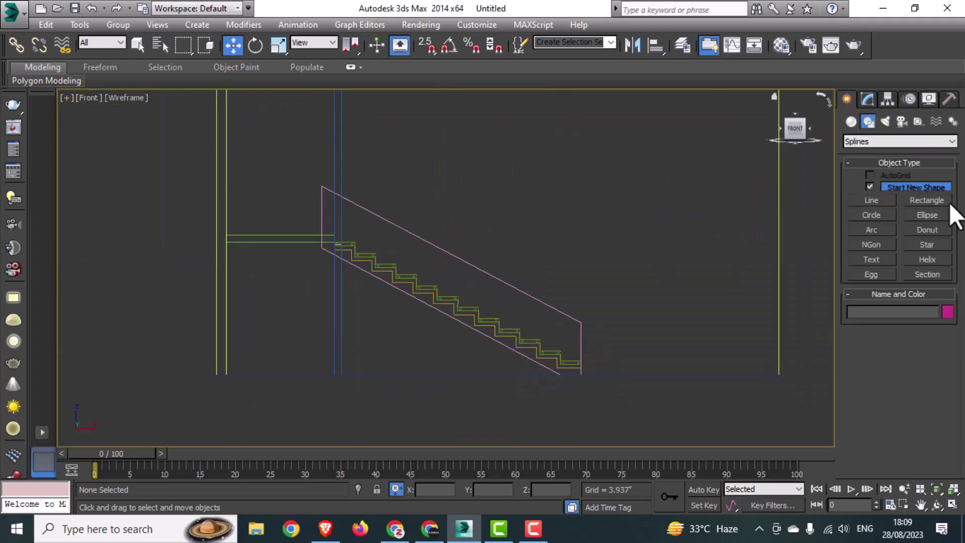
pyautogui.click(871, 200)
pyautogui.moveTo(571, 278); pyautogui.dragTo(571, 230, button='middle')
pyautogui.scroll(2, 393, 187)
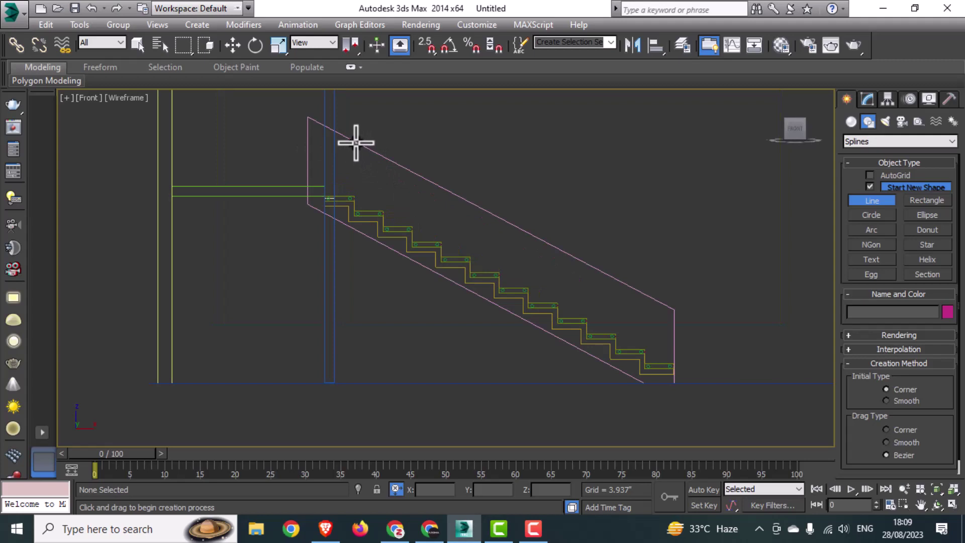
pyautogui.click(356, 143)
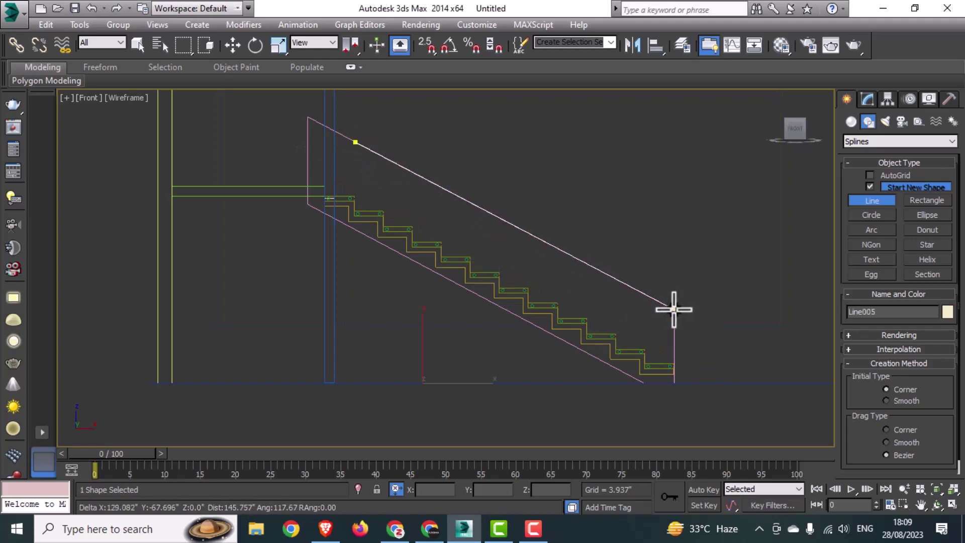
pyautogui.click(674, 309)
pyautogui.rightClick(677, 345)
# Make the sloped line render as a round tube in renderer and viewport with a thickness of 1.5".
pyautogui.click(867, 99)
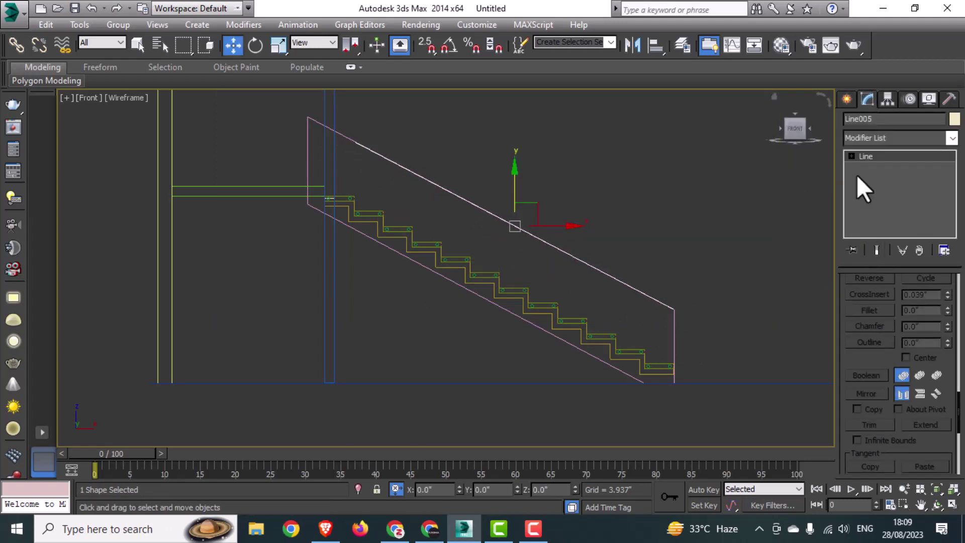
pyautogui.moveTo(954, 406); pyautogui.dragTo(946, 279)
pyautogui.click(915, 281)
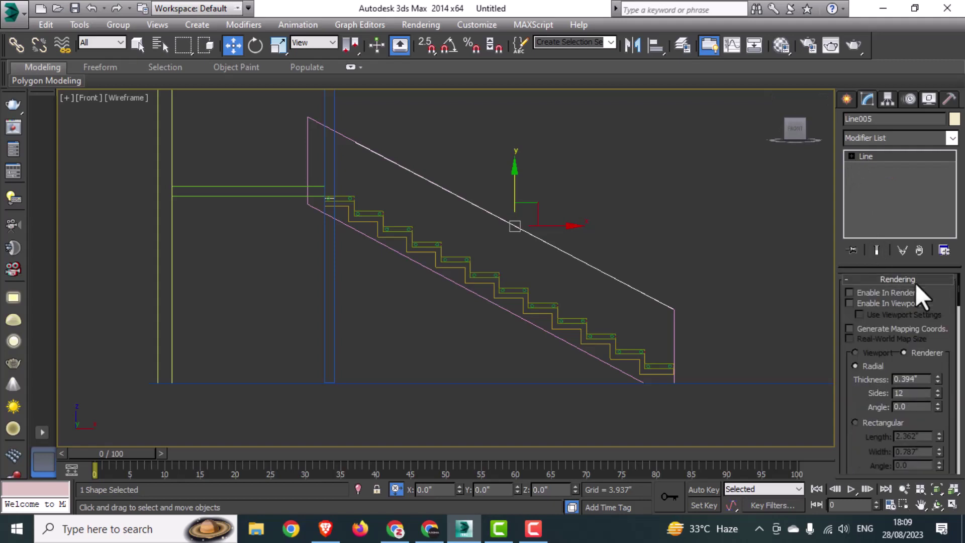
pyautogui.click(891, 302)
pyautogui.click(879, 328)
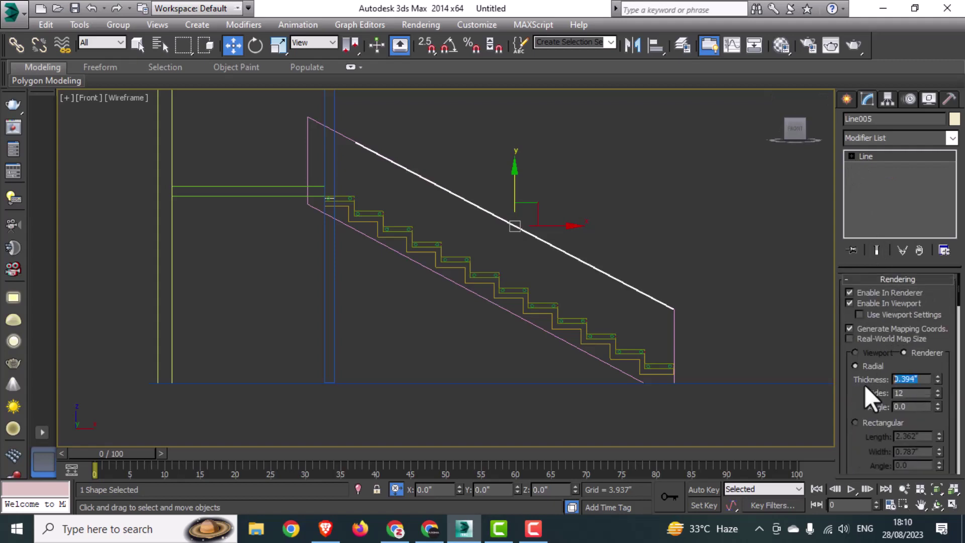
pyautogui.write('1.5')
pyautogui.press('Return')
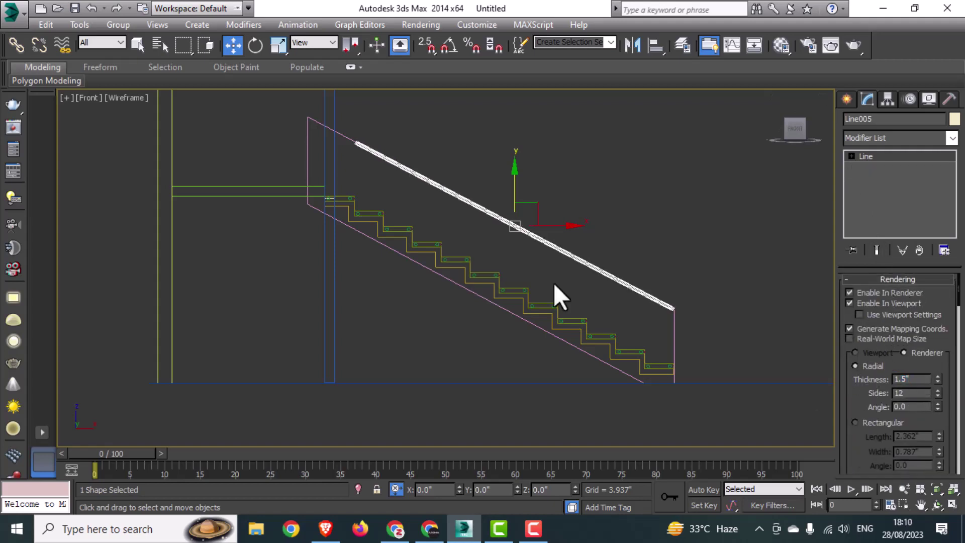
# Move the handrail tube in the Top view across the stairs to just in front of the room's back wall.
pyautogui.hotkey('alt', 'w')
pyautogui.rightClick(322, 199)
pyautogui.hotkey('alt', 'w')
pyautogui.moveTo(648, 322); pyautogui.dragTo(474, 269, button='middle')
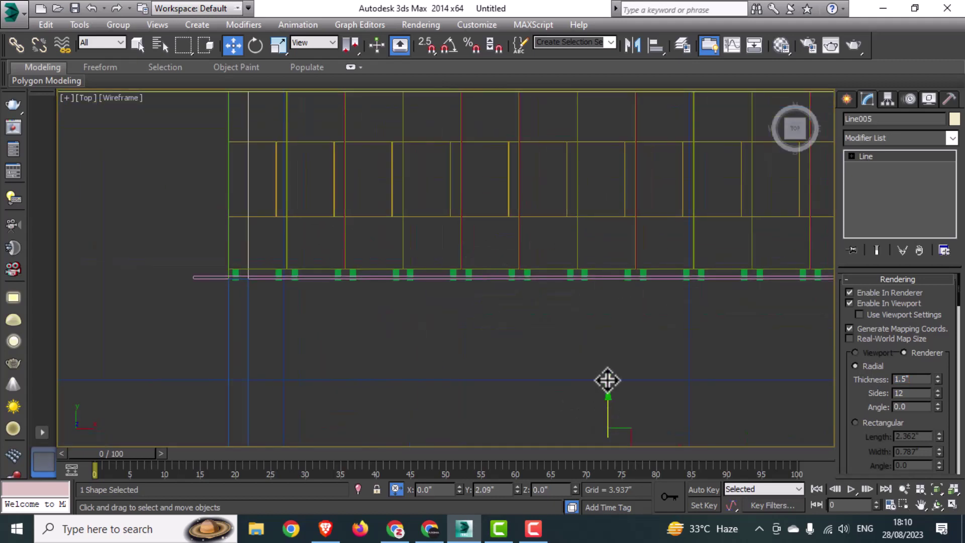
pyautogui.moveTo(607, 380); pyautogui.dragTo(608, 96)
pyautogui.moveTo(605, 118); pyautogui.dragTo(550, 242, button='middle')
pyautogui.moveTo(553, 259); pyautogui.dragTo(560, 209)
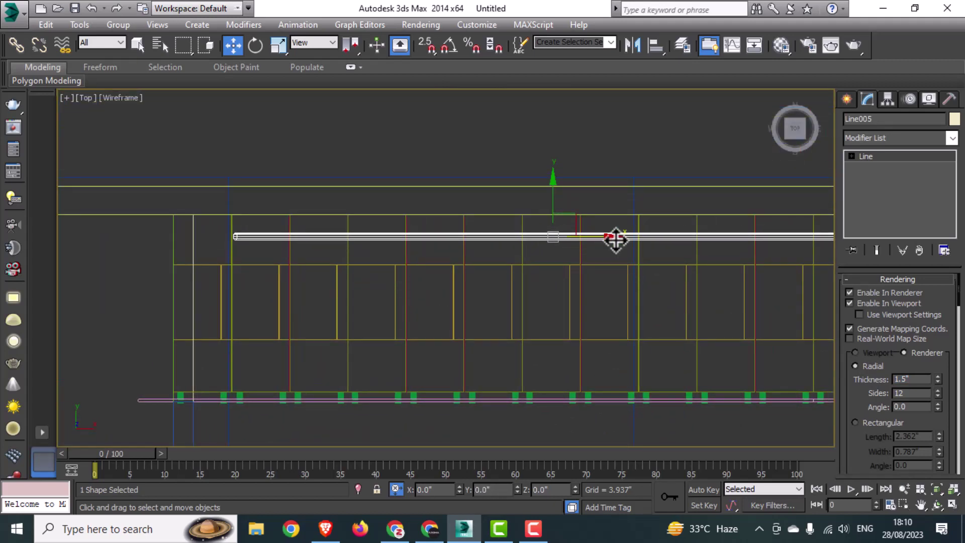
pyautogui.moveTo(615, 239); pyautogui.dragTo(471, 245, button='middle')
pyautogui.moveTo(408, 208); pyautogui.dragTo(427, 198)
# Draw a circle of about 0.34" radius in the Front view beside the handrail's lower end.
pyautogui.hotkey('alt', 'w')
pyautogui.click(708, 198)
pyautogui.hotkey('alt', 'w')
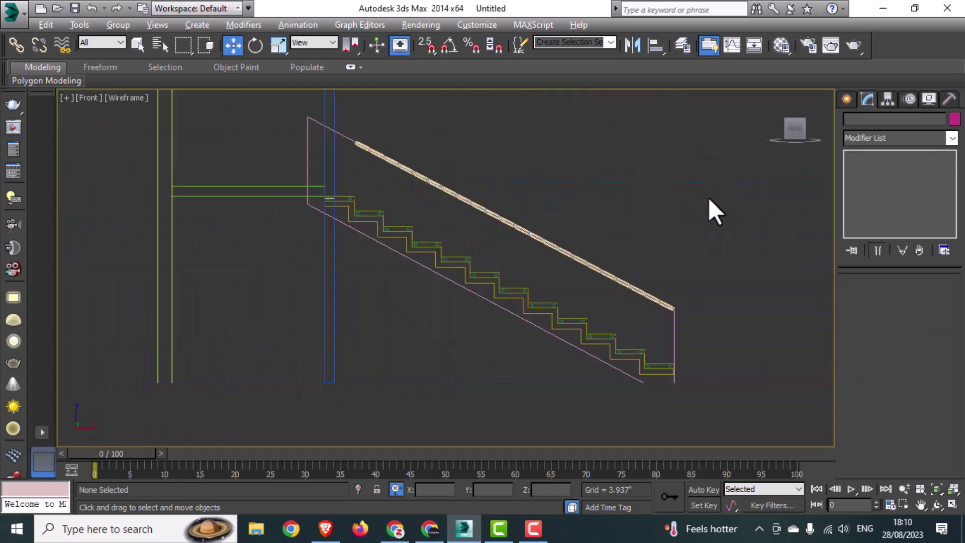
pyautogui.moveTo(707, 197); pyautogui.dragTo(669, 169, button='middle')
pyautogui.scroll(7, 629, 288)
pyautogui.click(847, 99)
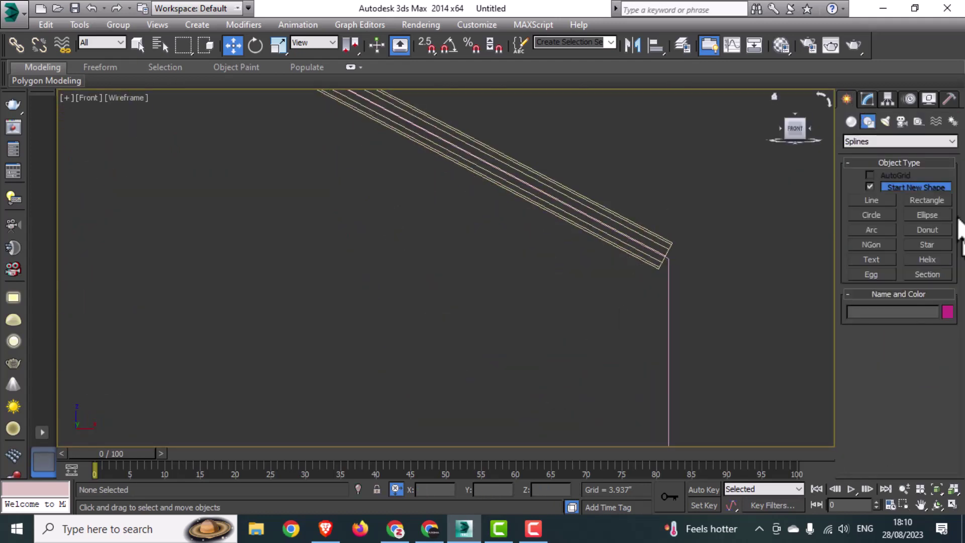
pyautogui.click(871, 215)
pyautogui.moveTo(695, 262); pyautogui.dragTo(713, 272)
pyautogui.press('w')
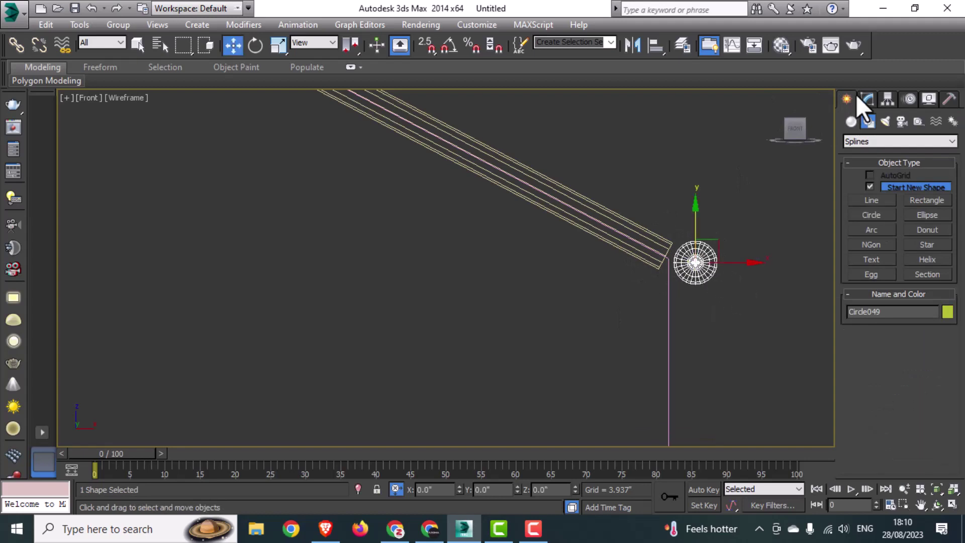
# Turn off the circle's renderer and viewport thickness and move it onto the handrail's centerline near the lower end.
pyautogui.click(867, 99)
pyautogui.click(897, 281)
pyautogui.click(883, 293)
pyautogui.click(885, 303)
pyautogui.click(888, 279)
pyautogui.scroll(2, 694, 265)
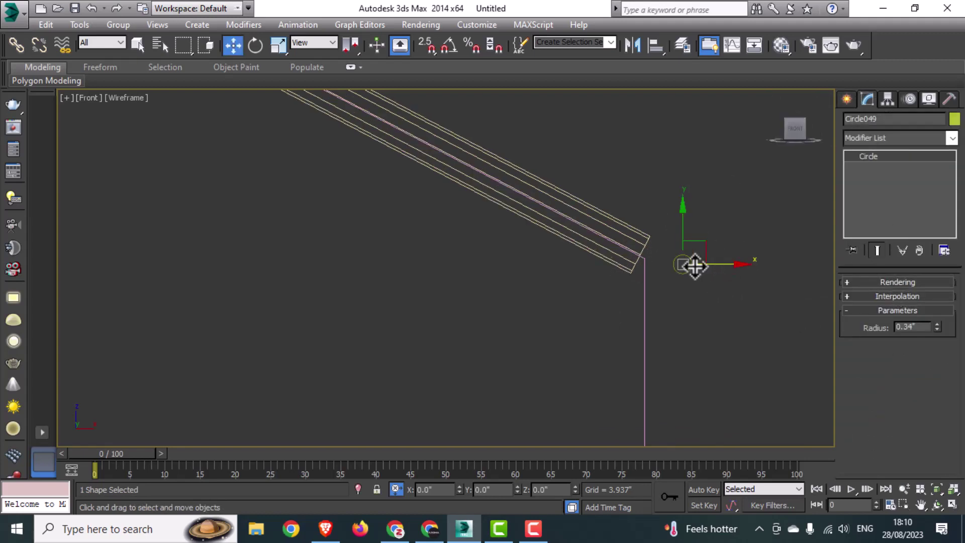
pyautogui.moveTo(694, 265); pyautogui.dragTo(608, 236)
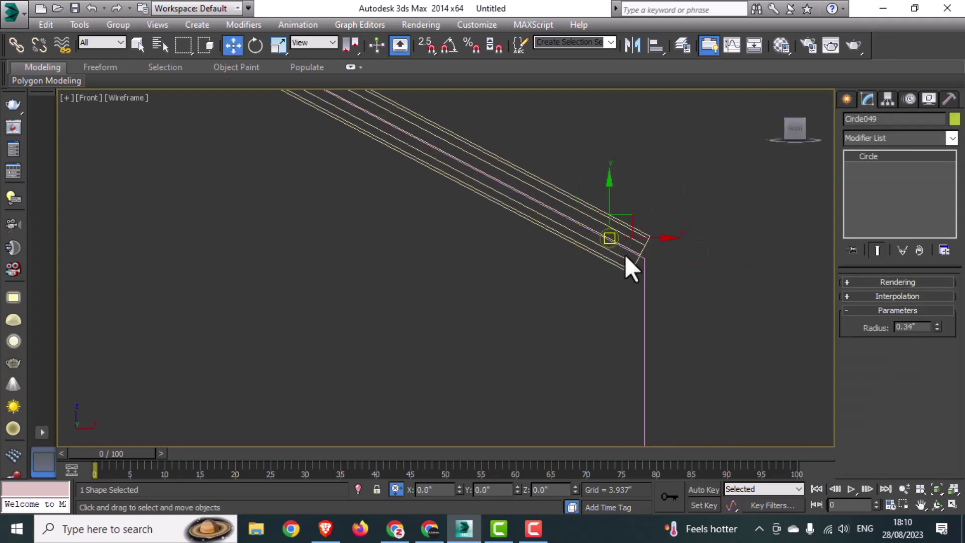
# Move the circle in the Top view to the inner face of the back wall behind the handrail.
pyautogui.hotkey('alt', 'w')
pyautogui.rightClick(349, 187)
pyautogui.hotkey('alt', 'w')
pyautogui.moveTo(577, 226); pyautogui.dragTo(460, 229, button='middle')
pyautogui.scroll(-5, 533, 319)
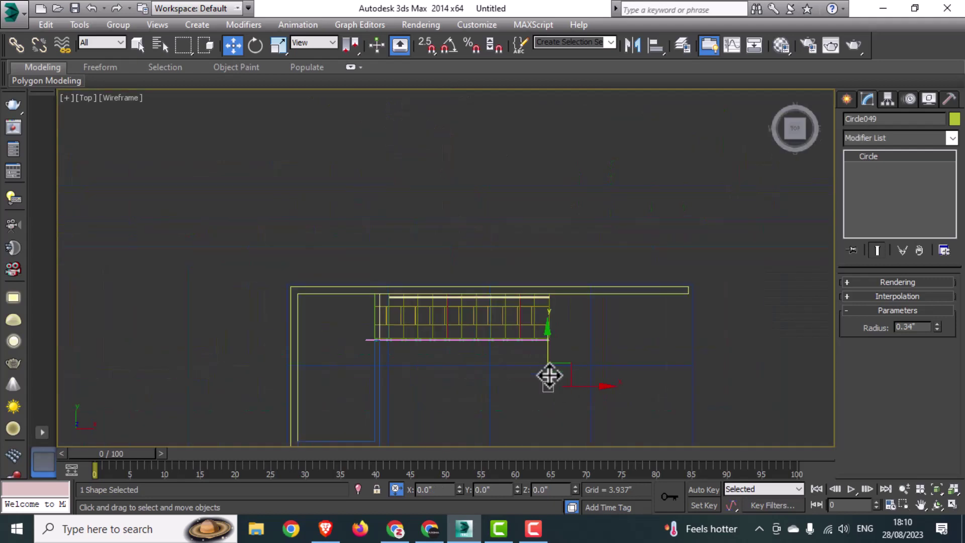
pyautogui.moveTo(548, 374); pyautogui.dragTo(548, 294)
pyautogui.scroll(8, 547, 298)
pyautogui.moveTo(538, 336); pyautogui.dragTo(557, 166)
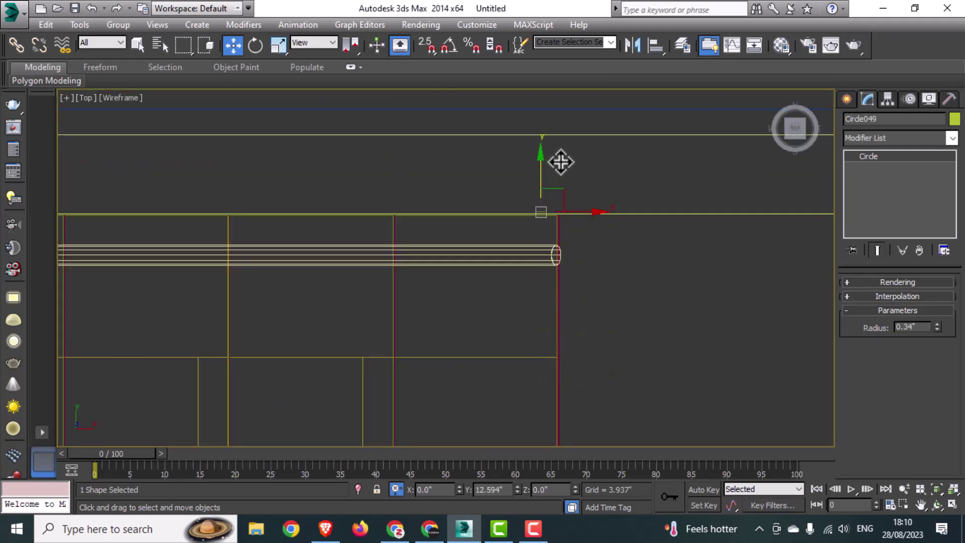
# Extrude the circle by 2" to form a handrail support.
pyautogui.click(888, 138)
pyautogui.scroll(-12, 888, 151)
pyautogui.click(882, 153)
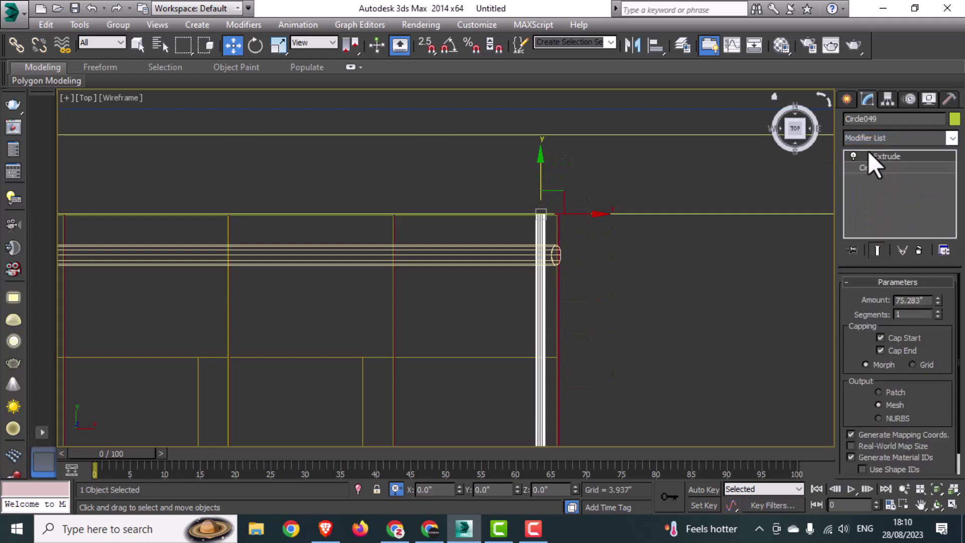
pyautogui.moveTo(930, 301); pyautogui.dragTo(829, 300)
pyautogui.write('2')
pyautogui.press('Return')
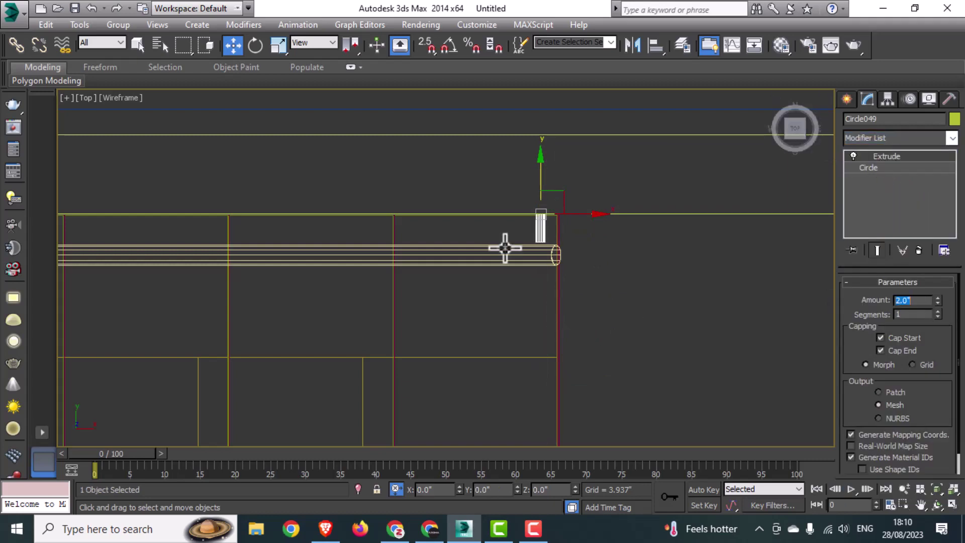
# Move the handrail slightly toward the back wall so it meets the end of the round support.
pyautogui.click(484, 247)
pyautogui.scroll(3, 478, 250)
pyautogui.scroll(-3, 440, 266)
pyautogui.scroll(6, 479, 263)
pyautogui.moveTo(499, 246); pyautogui.dragTo(475, 270)
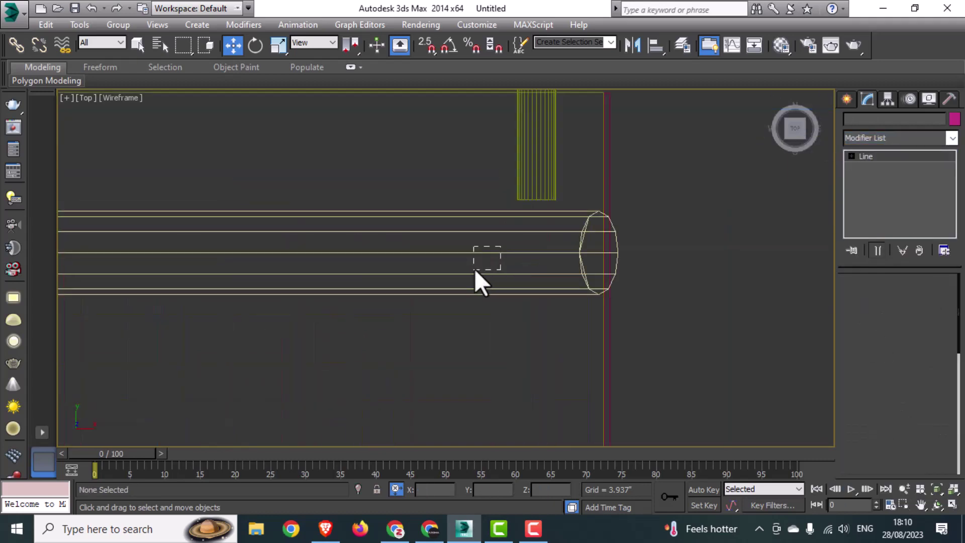
pyautogui.scroll(-7, 424, 275)
pyautogui.moveTo(266, 283); pyautogui.dragTo(585, 301, button='middle')
pyautogui.scroll(3, 426, 292)
pyautogui.moveTo(426, 291); pyautogui.dragTo(290, 286, button='middle')
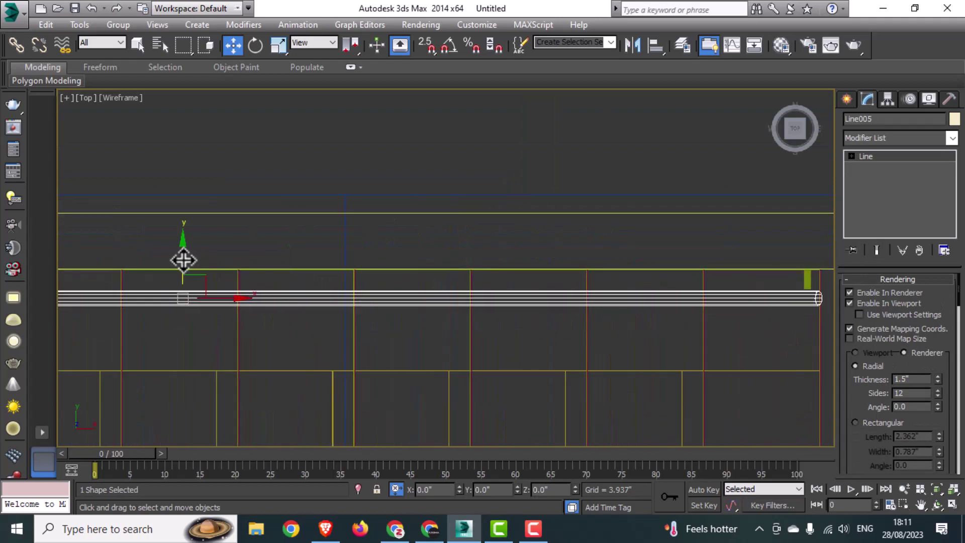
pyautogui.moveTo(184, 261); pyautogui.dragTo(189, 256)
# Copy the round support up the stairs in the Front view and center the copy on the handrail.
pyautogui.moveTo(738, 290); pyautogui.dragTo(556, 279, button='middle')
pyautogui.click(629, 269)
pyautogui.click(626, 270)
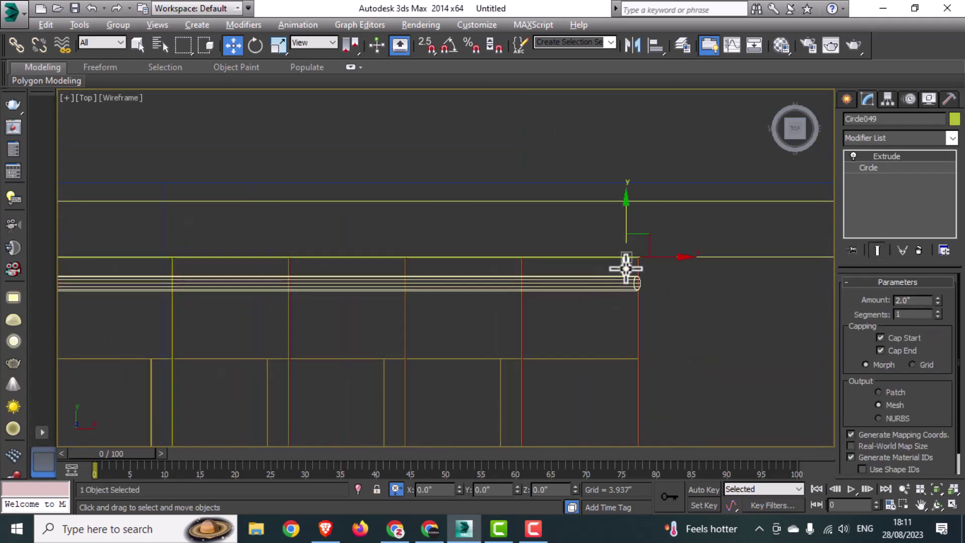
pyautogui.hotkey('alt', 'w')
pyautogui.rightClick(583, 177)
pyautogui.hotkey('alt', 'w')
pyautogui.scroll(-5, 563, 201)
pyautogui.moveTo(503, 206); pyautogui.dragTo(576, 318, button='middle')
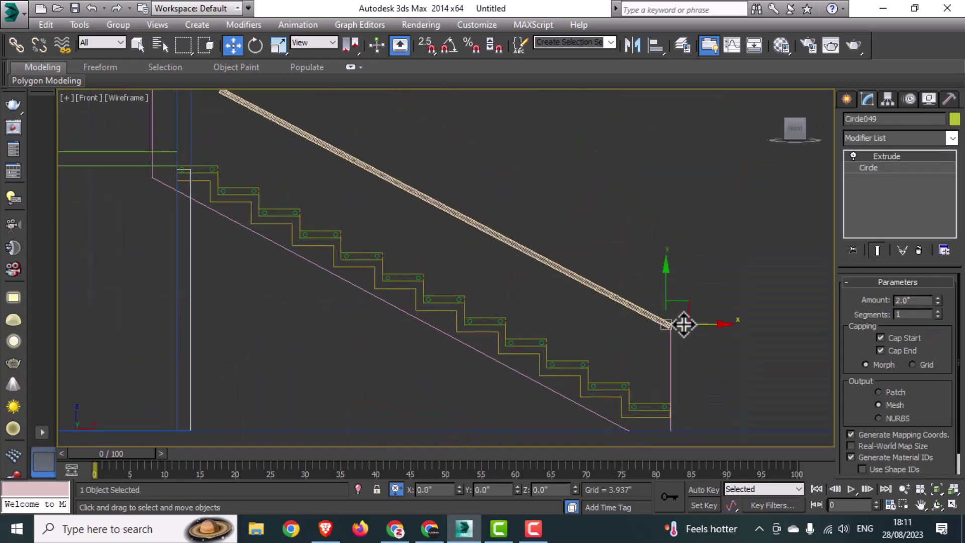
pyautogui.keyDown('shift'); pyautogui.moveTo(684, 324); pyautogui.dragTo(545, 355); pyautogui.keyUp('shift')
pyautogui.click(484, 322)
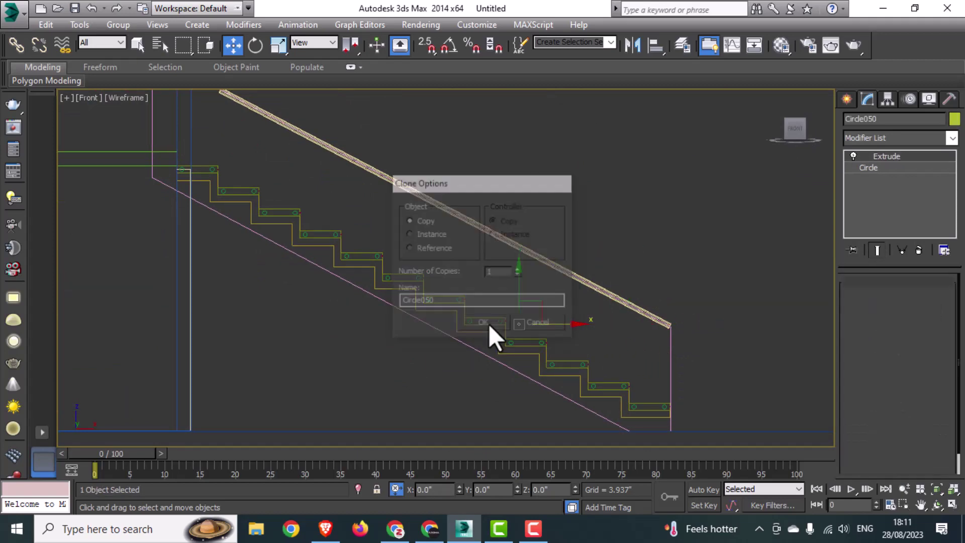
pyautogui.scroll(6, 525, 231)
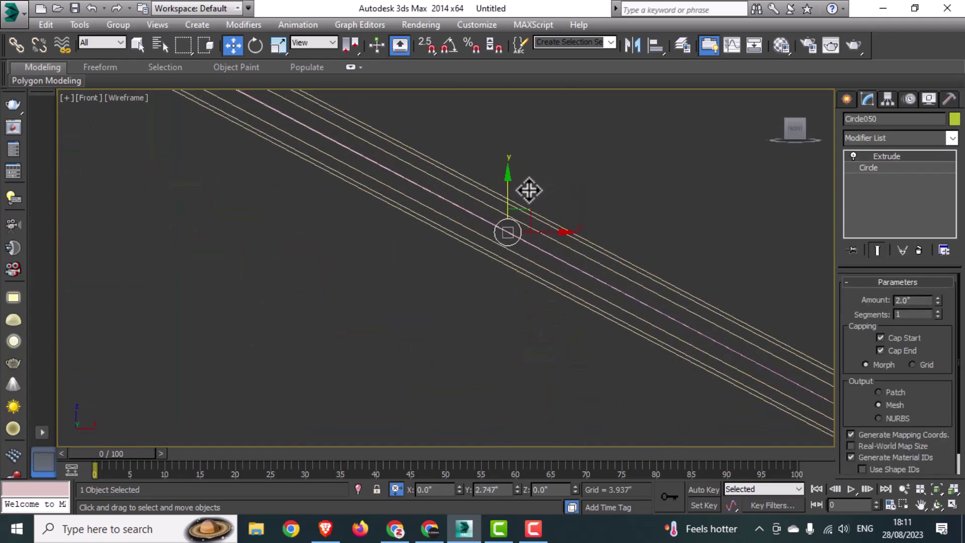
# Make a second copy of the support farther up the stairs and raise it to the handrail.
pyautogui.scroll(-5, 566, 291)
pyautogui.scroll(1, 680, 332)
pyautogui.keyDown('shift'); pyautogui.moveTo(685, 329); pyautogui.dragTo(524, 317); pyautogui.keyUp('shift')
pyautogui.click(498, 325)
pyautogui.moveTo(500, 287); pyautogui.dragTo(500, 220)
pyautogui.scroll(5, 500, 220)
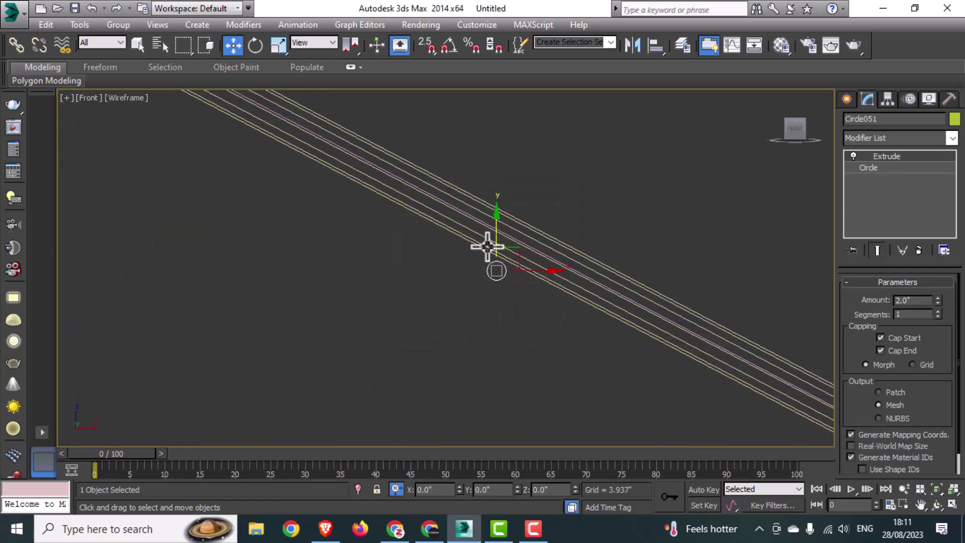
# Make a third copy of the support near the handrail's upper end and raise it onto the rail's centerline.
pyautogui.scroll(-5, 503, 205)
pyautogui.moveTo(516, 281)
pyautogui.keyDown('shift'); pyautogui.mouseDown()
pyautogui.moveTo(469, 252)
pyautogui.moveTo(409, 255)
pyautogui.moveTo(413, 133)
pyautogui.mouseUp(); pyautogui.keyUp('shift')
pyautogui.click(462, 323)
pyautogui.scroll(3, 394, 252)
pyautogui.scroll(3, 372, 204)
pyautogui.moveTo(368, 192); pyautogui.dragTo(375, 128)
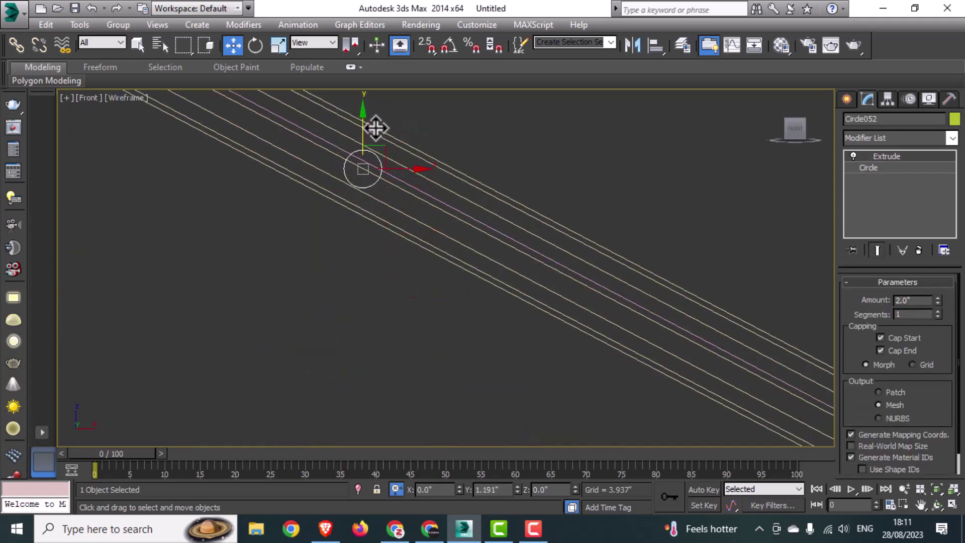
# Select the handrail and its four round supports in the Top view and group them.
pyautogui.hotkey('alt', 'w')
pyautogui.rightClick(339, 252)
pyautogui.hotkey('alt', 'w')
pyautogui.scroll(-2, 539, 263)
pyautogui.scroll(5, 533, 264)
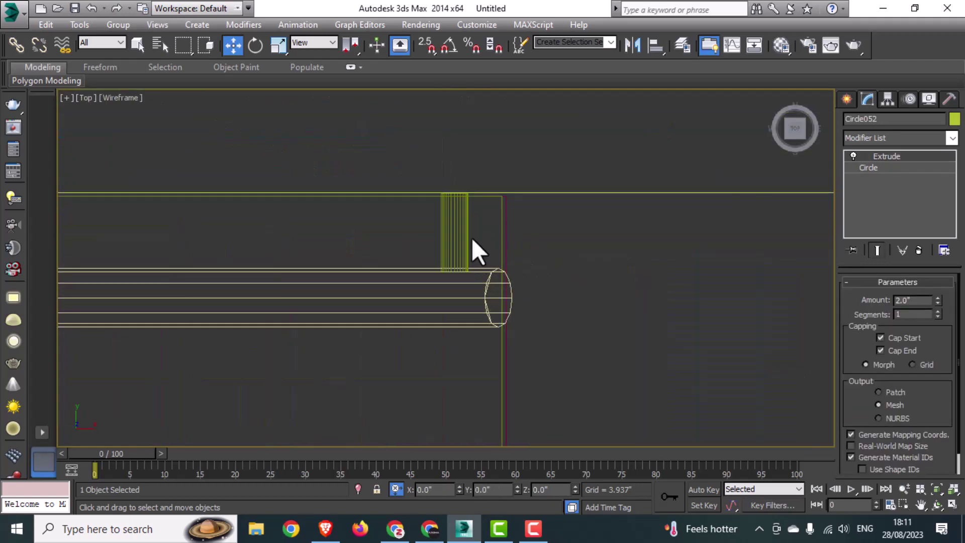
pyautogui.click(468, 237)
pyautogui.scroll(-2, 468, 238)
pyautogui.moveTo(308, 254); pyautogui.dragTo(780, 257, button='middle')
pyautogui.scroll(-3, 781, 256)
pyautogui.scroll(4, 556, 255)
pyautogui.keyDown('ctrl'); pyautogui.click(525, 241); pyautogui.keyUp('ctrl')
pyautogui.scroll(-6, 664, 244)
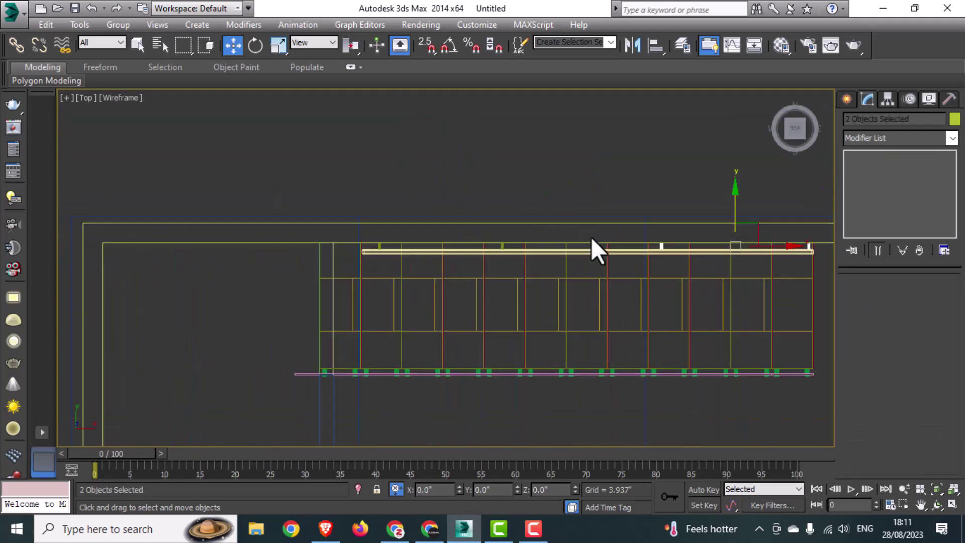
pyautogui.scroll(4, 484, 244)
pyautogui.keyDown('ctrl'); pyautogui.click(551, 249); pyautogui.keyUp('ctrl')
pyautogui.scroll(-4, 527, 261)
pyautogui.scroll(3, 344, 256)
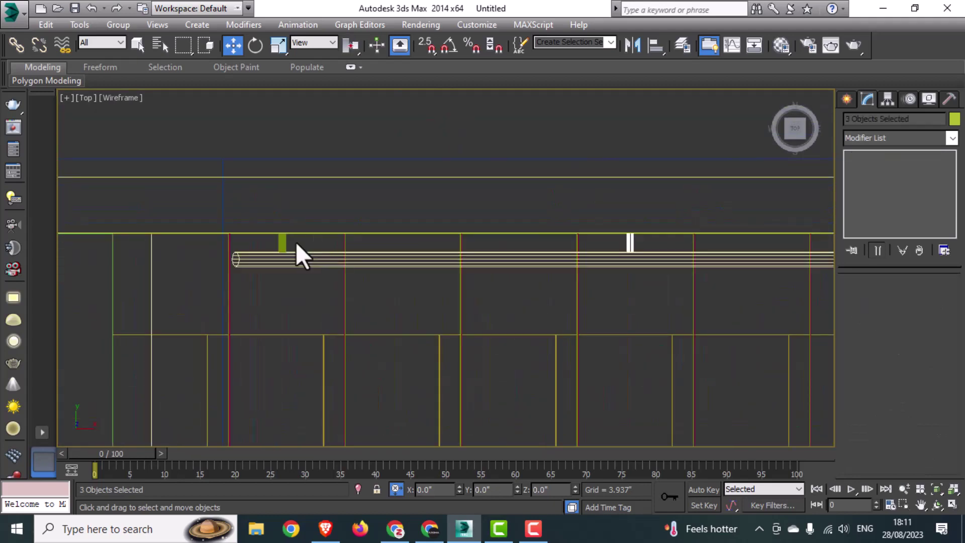
pyautogui.keyDown('ctrl'); pyautogui.click(282, 244); pyautogui.keyUp('ctrl')
pyautogui.scroll(-3, 270, 245)
pyautogui.keyDown('ctrl'); pyautogui.click(269, 246); pyautogui.keyUp('ctrl')
pyautogui.click(119, 25)
pyautogui.click(122, 40)
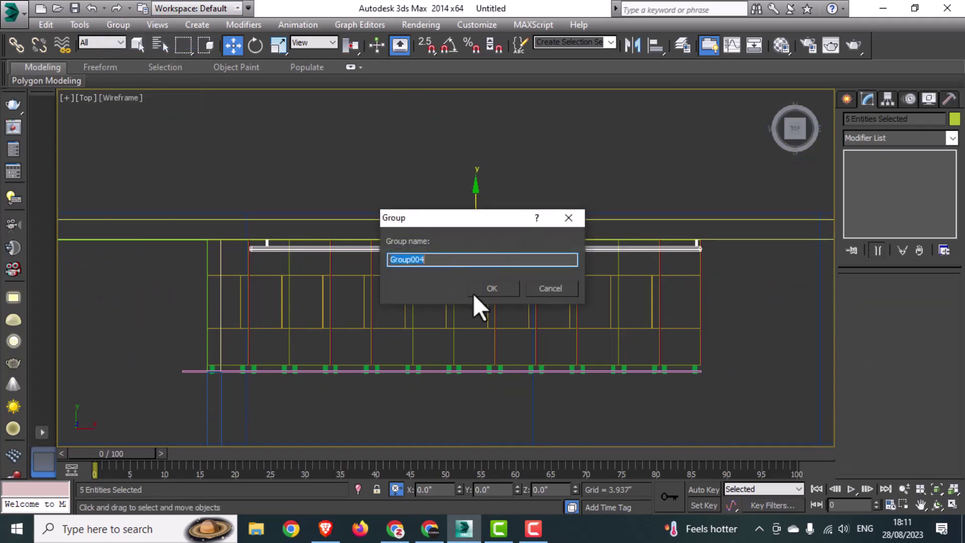
pyautogui.click(482, 290)
# Examine the grouped handrail along the staircase in the Perspective view.
pyautogui.hotkey('alt', 'w')
pyautogui.click(685, 374)
pyautogui.hotkey('alt', 'w')
pyautogui.moveTo(685, 375); pyautogui.dragTo(648, 332, button='middle')
pyautogui.click(758, 332)
pyautogui.scroll(3, 575, 345)
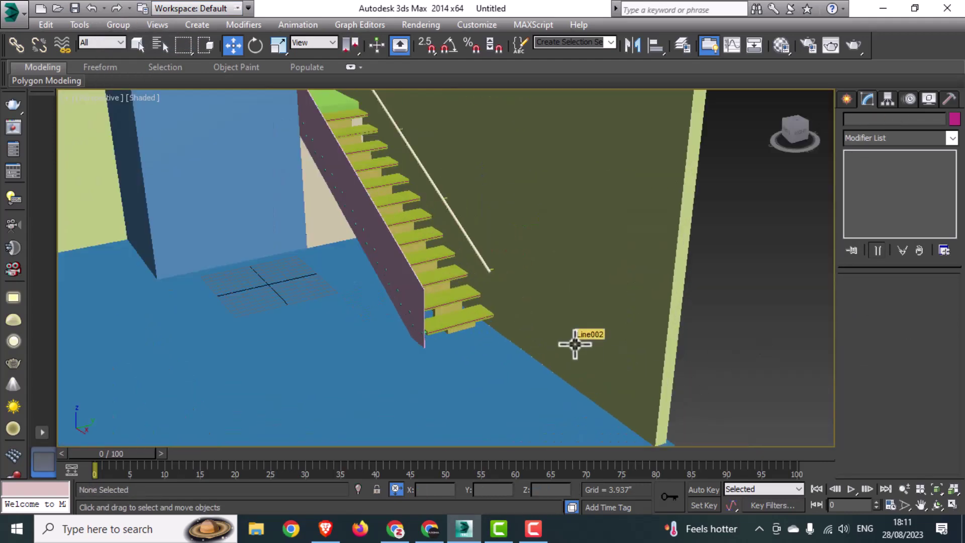
pyautogui.scroll(-3, 575, 345)
pyautogui.keyDown('alt'); pyautogui.moveTo(575, 345); pyautogui.dragTo(576, 319, button='middle'); pyautogui.keyUp('alt')
pyautogui.scroll(-3, 599, 329)
# Copy the floor plane straight up to the top of the walls as the room's ceiling.
pyautogui.hotkey('alt', 'w')
pyautogui.click(661, 431)
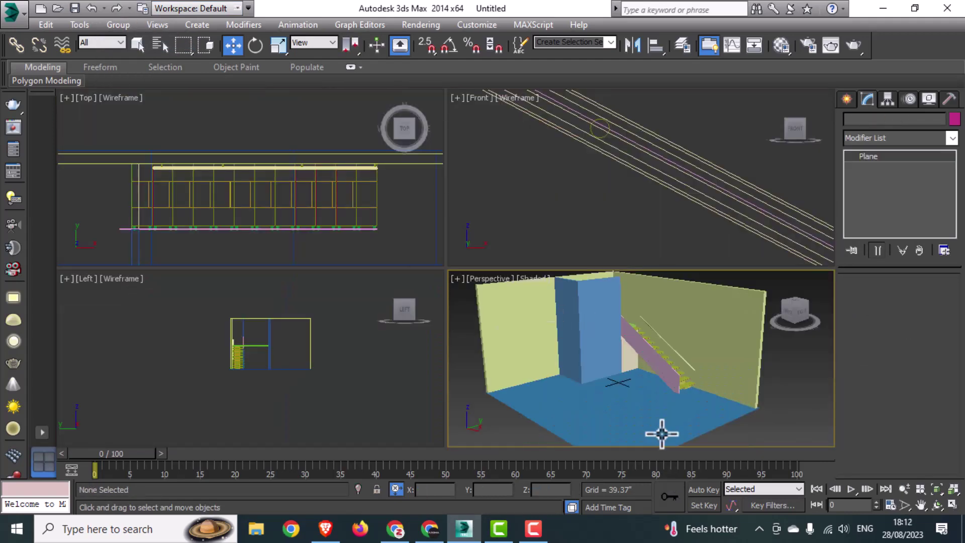
pyautogui.keyDown('shift'); pyautogui.moveTo(617, 367); pyautogui.dragTo(632, 257); pyautogui.keyUp('shift')
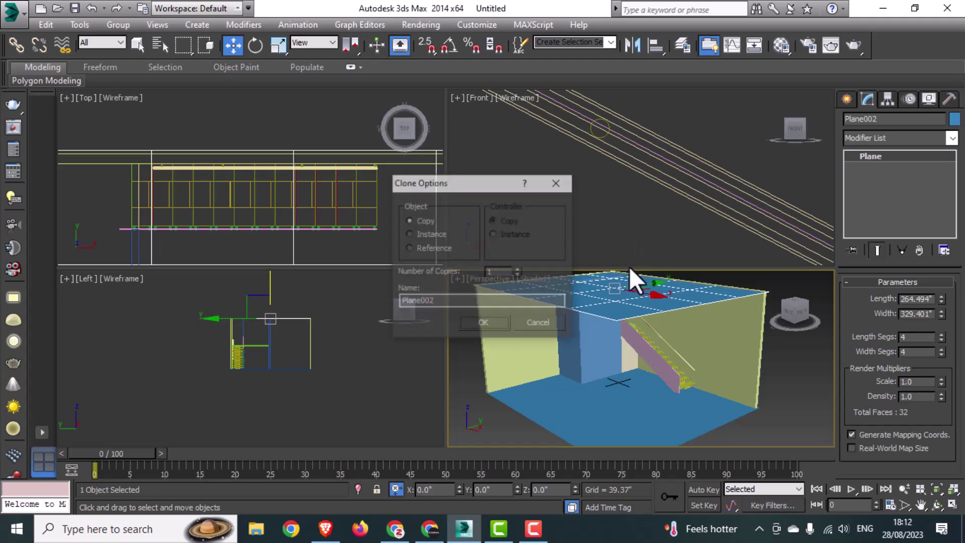
pyautogui.click(508, 325)
pyautogui.moveTo(553, 332)
pyautogui.keyDown('alt'); pyautogui.mouseDown(button='middle')
pyautogui.moveTo(680, 336)
pyautogui.moveTo(719, 355)
pyautogui.moveTo(681, 351)
pyautogui.mouseUp(button='middle'); pyautogui.keyUp('alt')
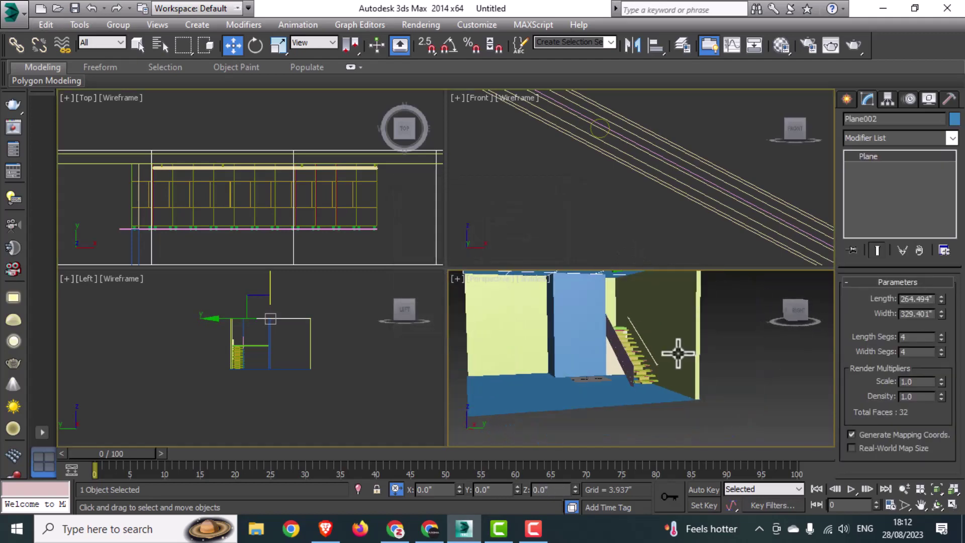
pyautogui.hotkey('alt', 'w')
pyautogui.moveTo(420, 274); pyautogui.dragTo(519, 334, button='middle')
pyautogui.click(734, 186)
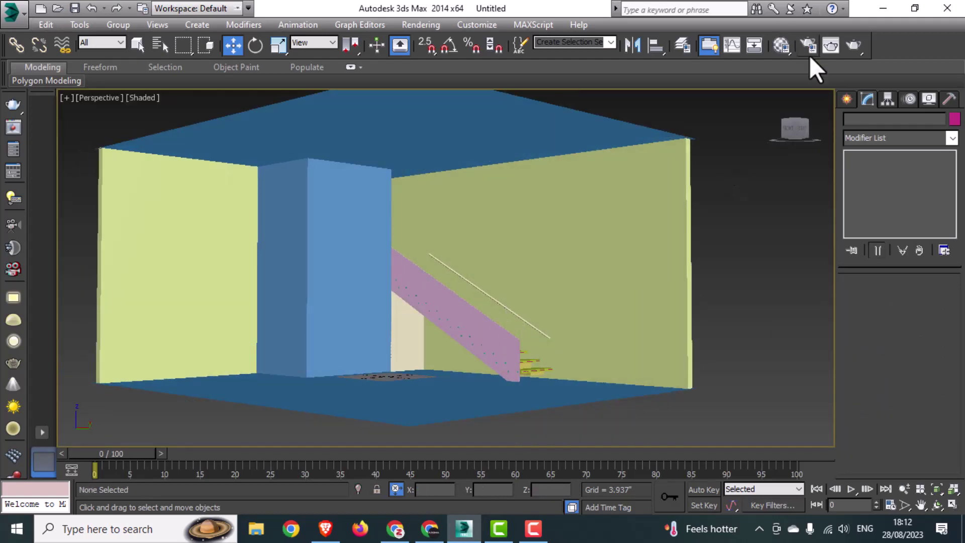
# Load the "render setting" render preset from the Youtube folder on the Desktop with its listed categories.
pyautogui.press('F10')
pyautogui.click(604, 119)
pyautogui.click(646, 159)
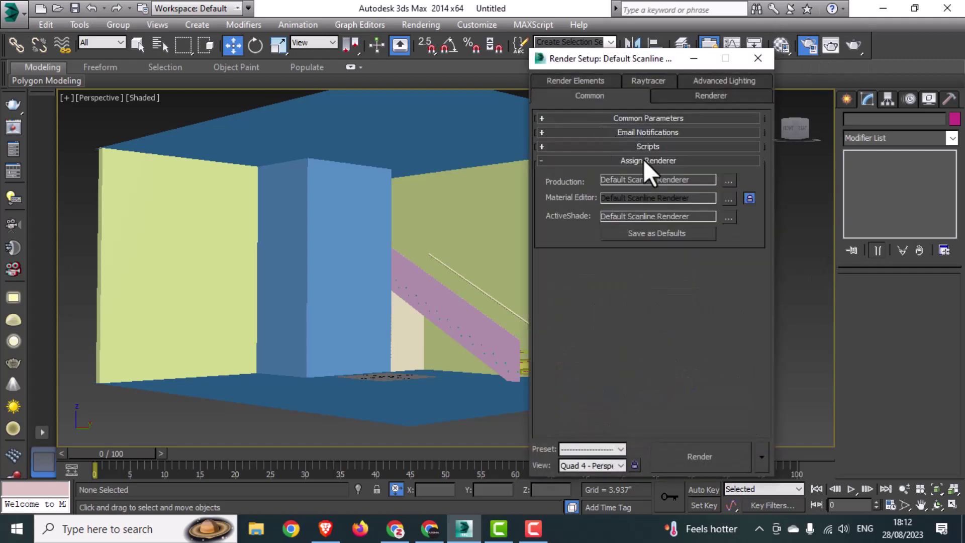
pyautogui.click(729, 179)
pyautogui.press('Escape')
pyautogui.click(591, 449)
pyautogui.click(584, 427)
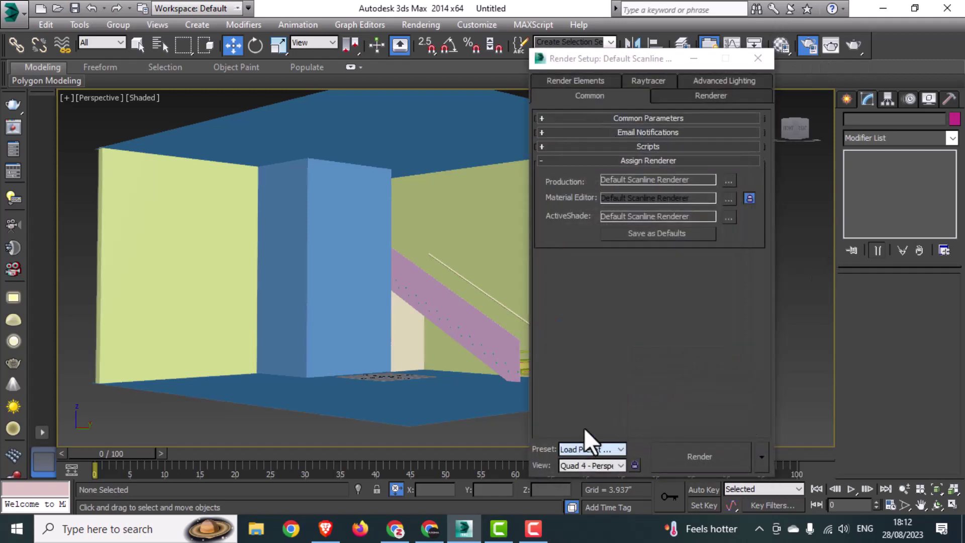
pyautogui.click(197, 149)
pyautogui.doubleClick(277, 283)
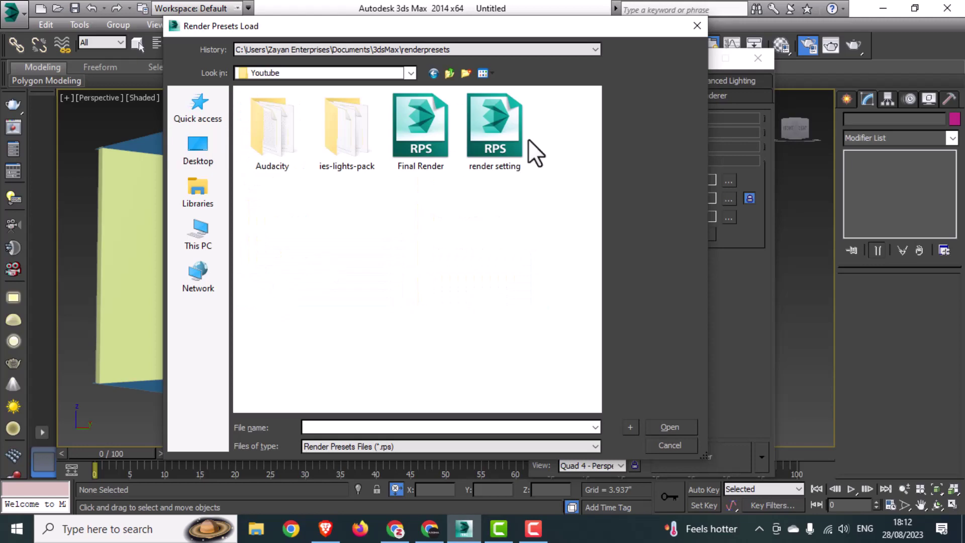
pyautogui.doubleClick(527, 140)
pyautogui.click(456, 382)
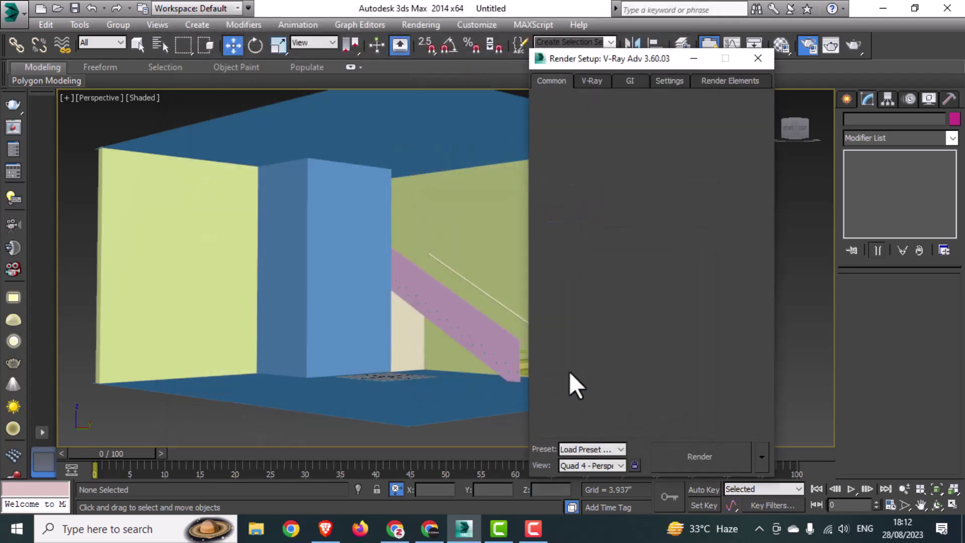
pyautogui.click(758, 58)
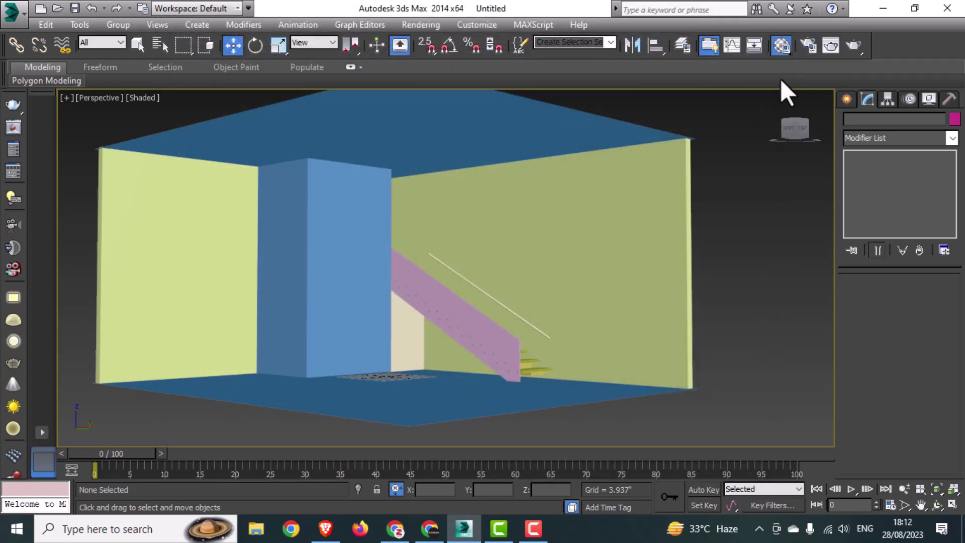
# Change the first five sample materials to the VRayMtl type.
pyautogui.press('m')
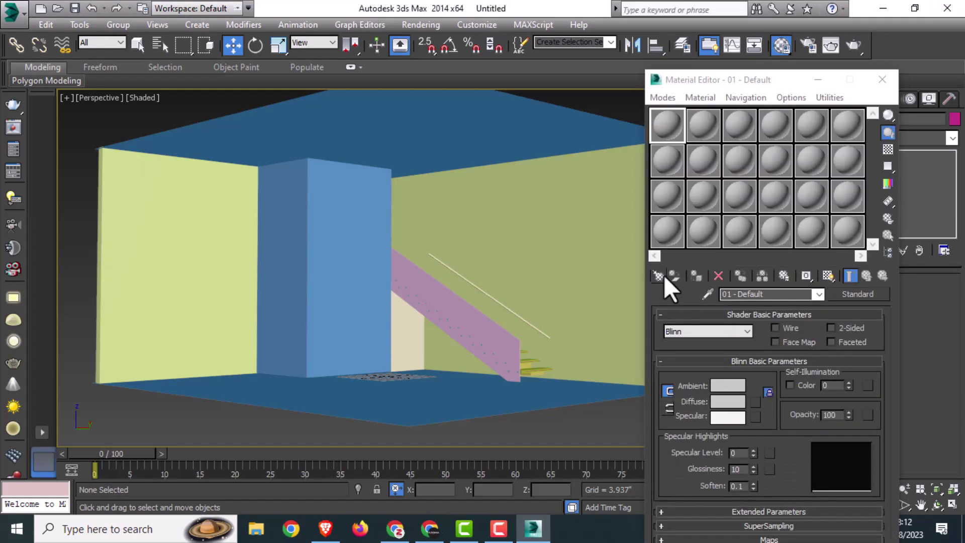
pyautogui.click(663, 276)
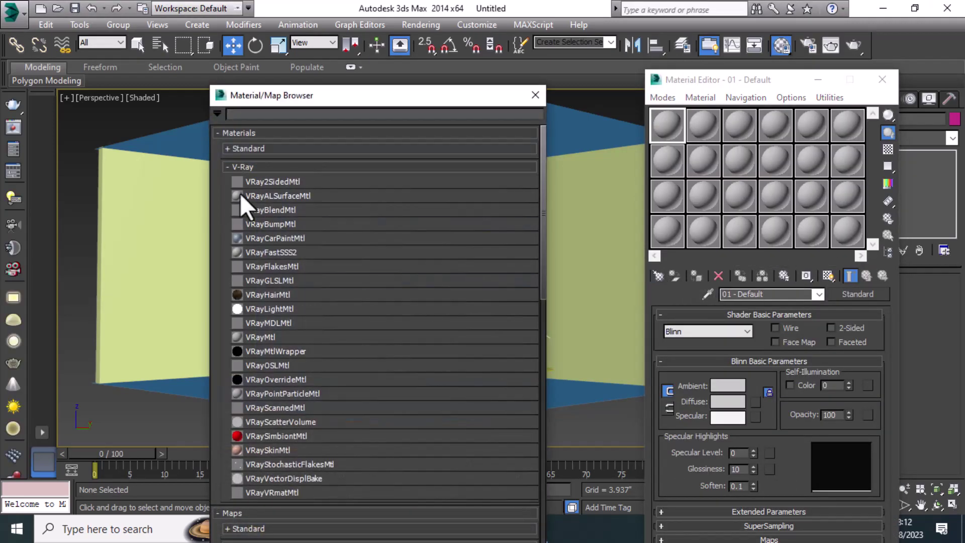
pyautogui.doubleClick(276, 336)
pyautogui.click(701, 128)
pyautogui.doubleClick(266, 337)
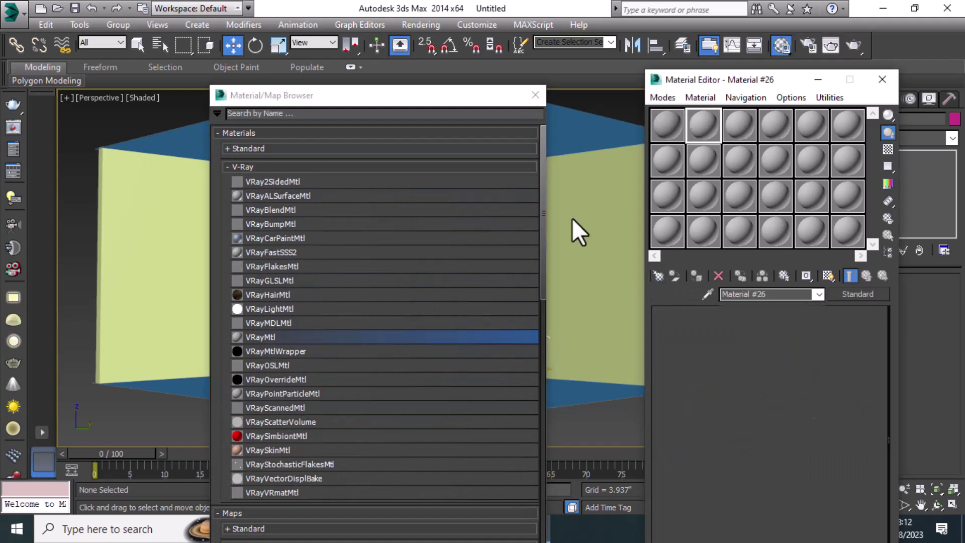
pyautogui.click(735, 129)
pyautogui.doubleClick(260, 334)
pyautogui.click(775, 127)
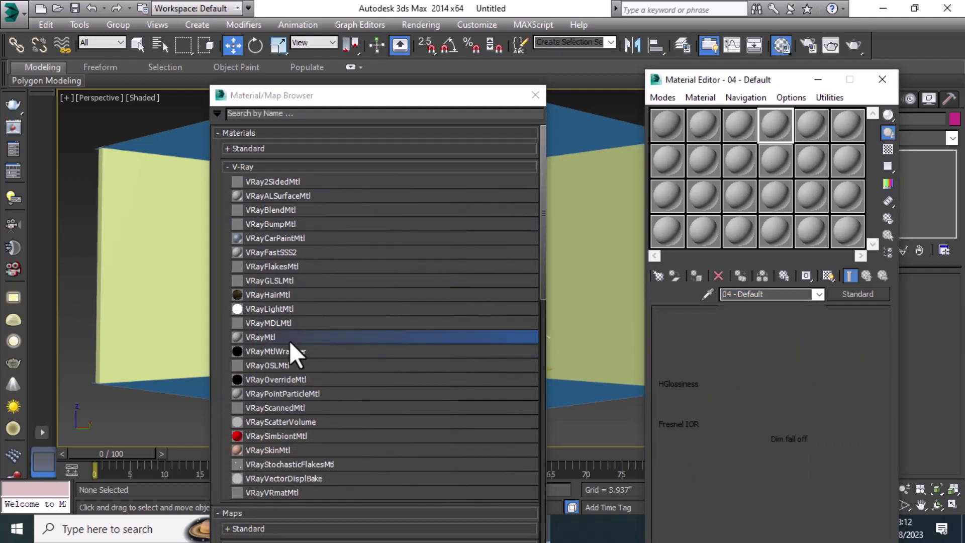
pyautogui.doubleClick(289, 339)
pyautogui.click(811, 126)
pyautogui.doubleClick(307, 336)
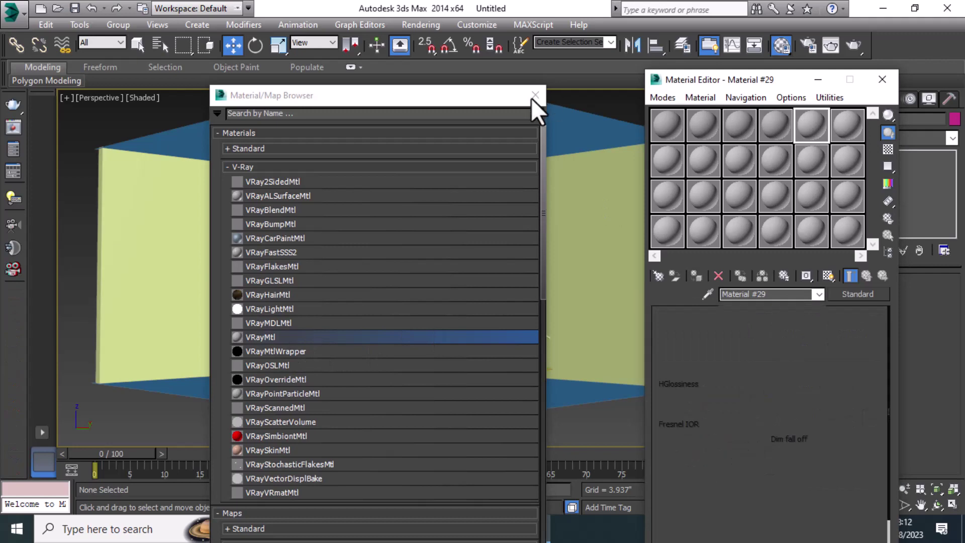
pyautogui.click(535, 95)
# Set the first material's diffuse color to black and its reflection color to white (255).
pyautogui.click(669, 126)
pyautogui.click(732, 329)
pyautogui.moveTo(413, 145); pyautogui.dragTo(412, 202)
pyautogui.click(517, 211)
pyautogui.click(737, 371)
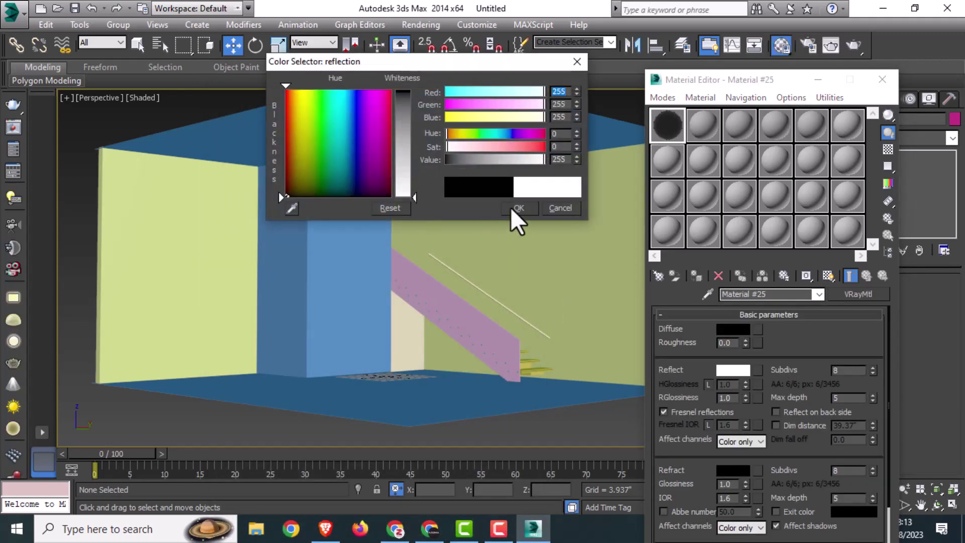
pyautogui.click(518, 209)
# Set the first material's reflection glossiness to 0.95, Fresnel IOR to 20 and reflection max depth to 7, and name it Steel.
pyautogui.write('0.95')
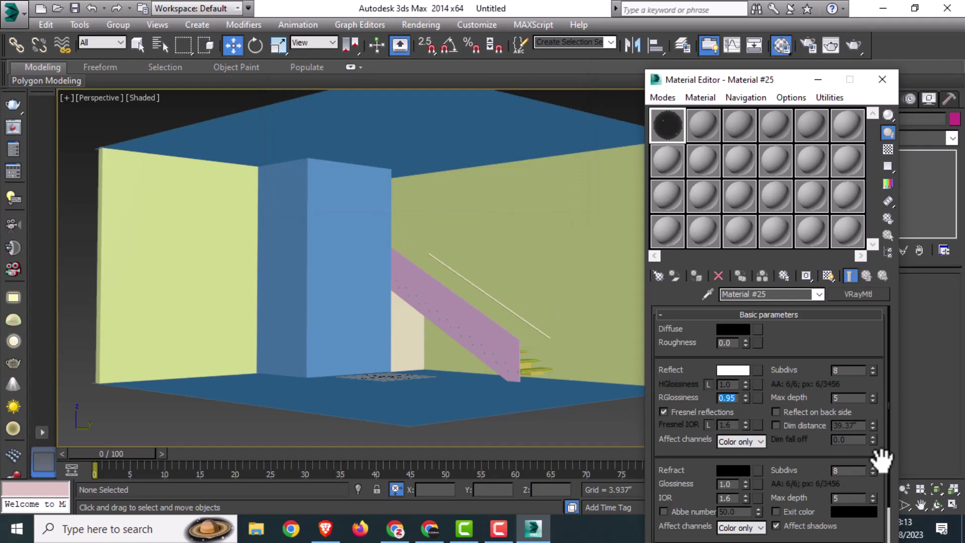
pyautogui.press('Tab')
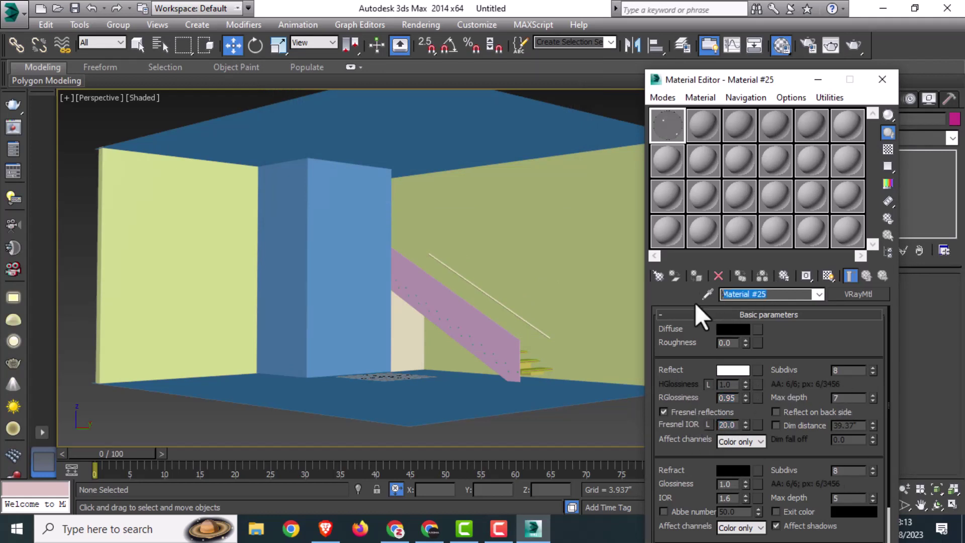
pyautogui.write('Steel')
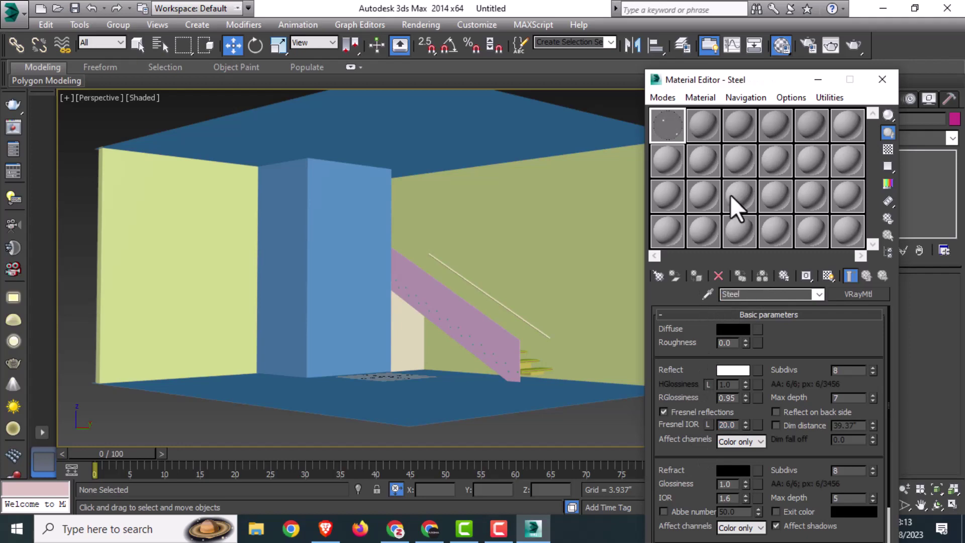
# Use the floor image from the Staircase folder as the second material's diffuse bitmap and name the map Flooring.
pyautogui.scroll(6, 523, 351)
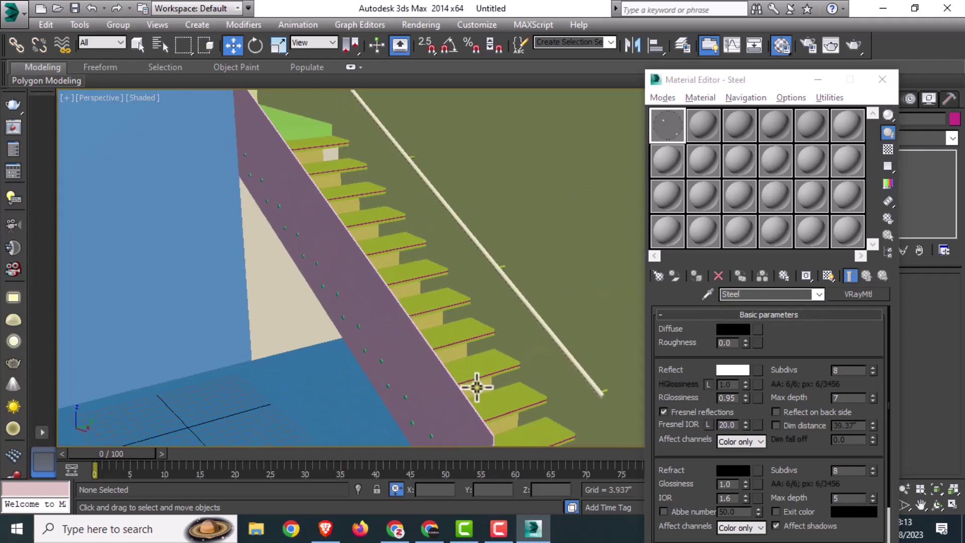
pyautogui.click(702, 134)
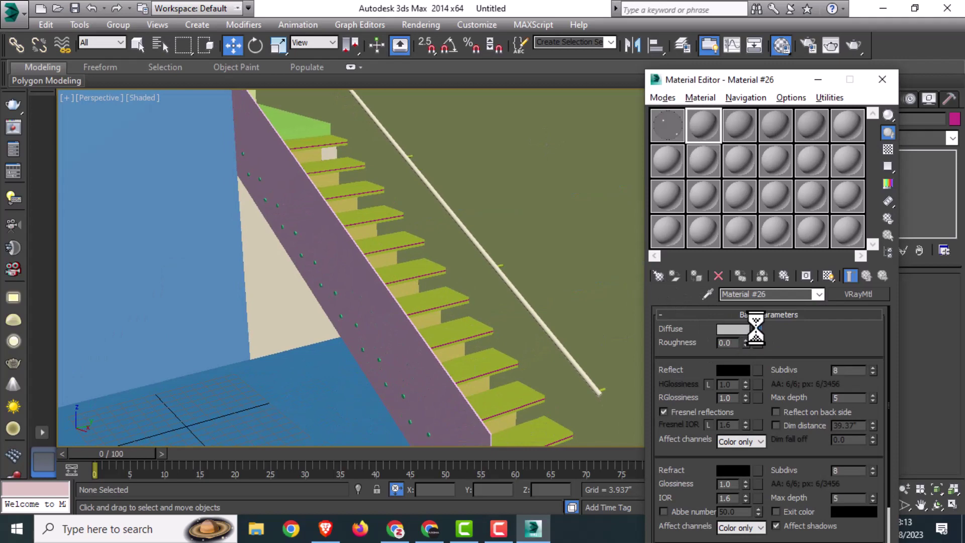
pyautogui.click(261, 148)
pyautogui.doubleClick(256, 166)
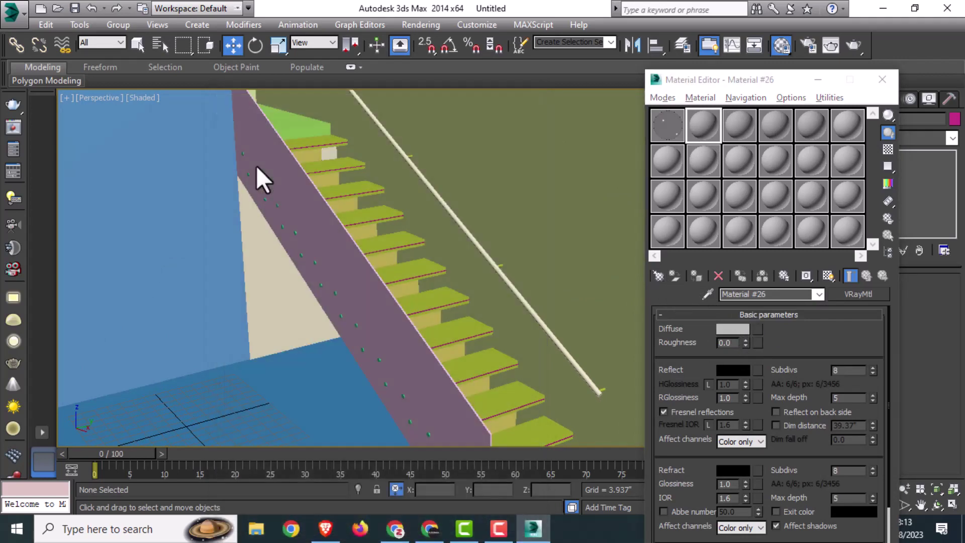
pyautogui.doubleClick(307, 246)
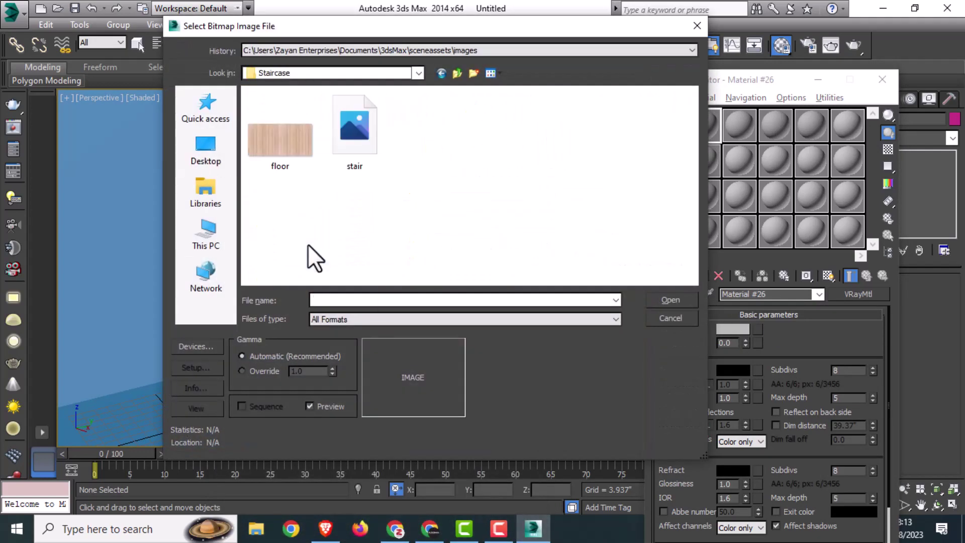
pyautogui.click(289, 150)
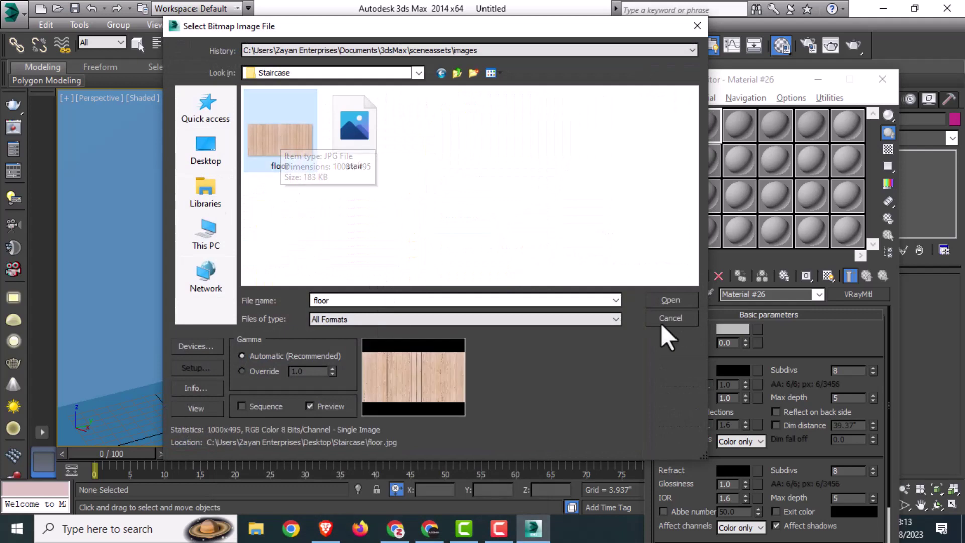
pyautogui.click(675, 297)
pyautogui.moveTo(756, 293); pyautogui.dragTo(689, 297)
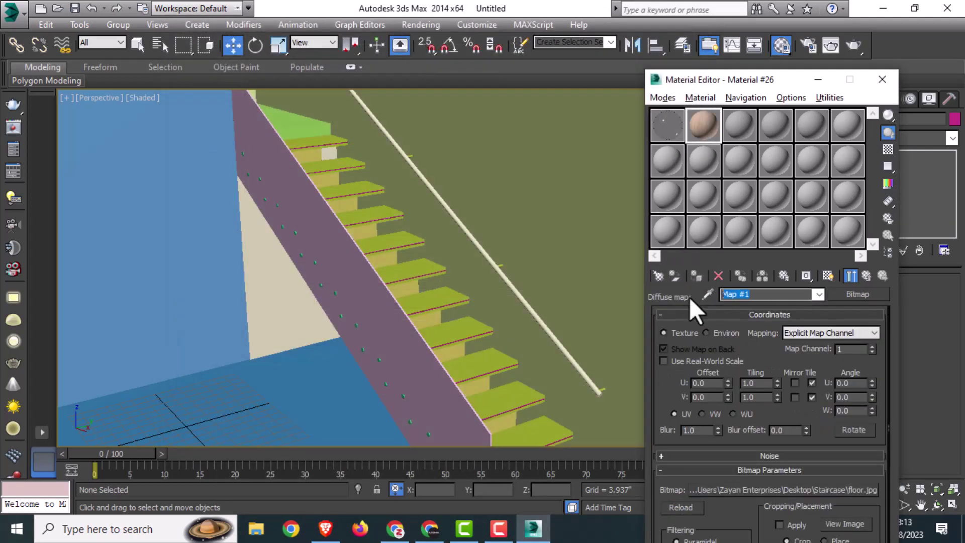
pyautogui.write('Flooring')
# Copy the Flooring diffuse map to the second material's bump slot and set the bump amount to 50.
pyautogui.click(812, 312)
pyautogui.click(798, 339)
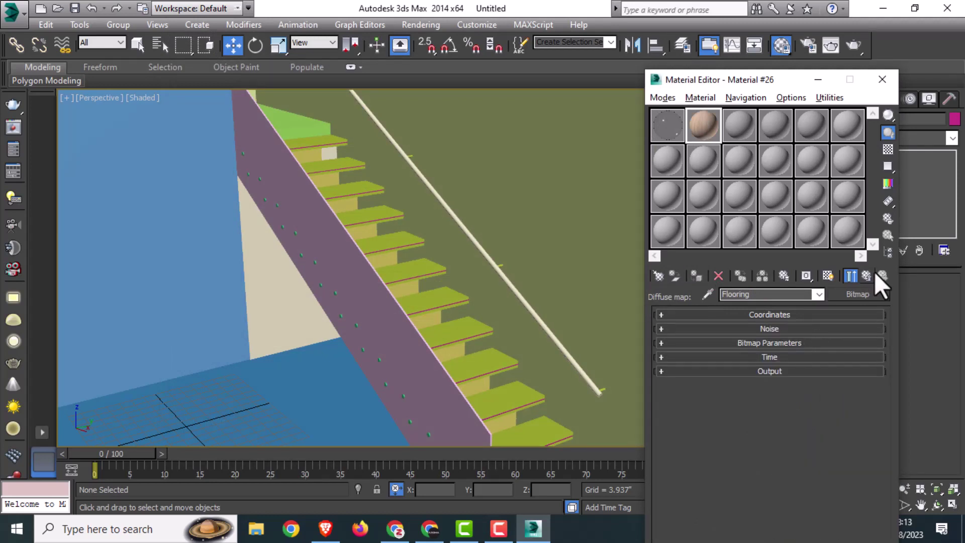
pyautogui.click(864, 276)
pyautogui.click(800, 314)
pyautogui.click(800, 328)
pyautogui.moveTo(765, 83); pyautogui.dragTo(749, 14)
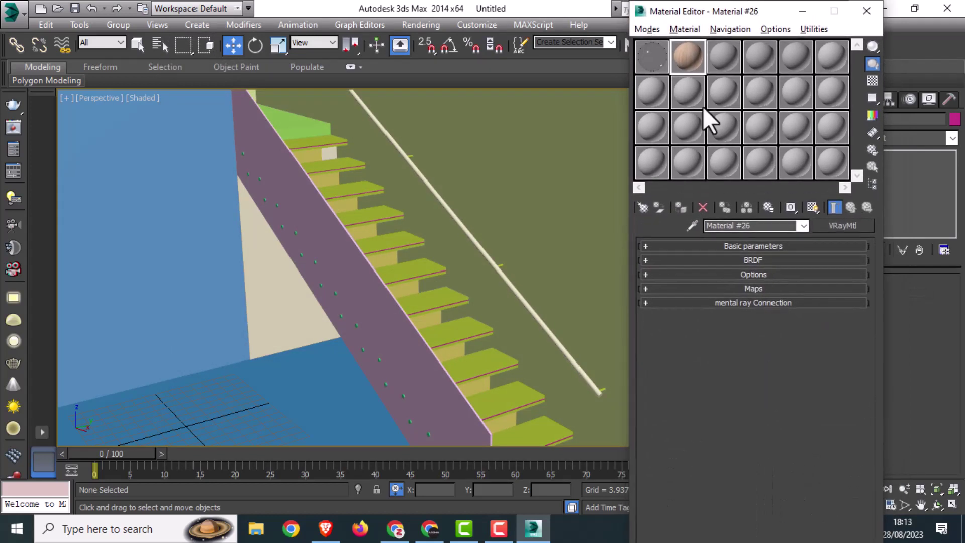
pyautogui.click(746, 288)
pyautogui.moveTo(770, 307); pyautogui.dragTo(780, 498)
pyautogui.click(740, 266)
pyautogui.click(724, 324)
pyautogui.doubleClick(697, 497)
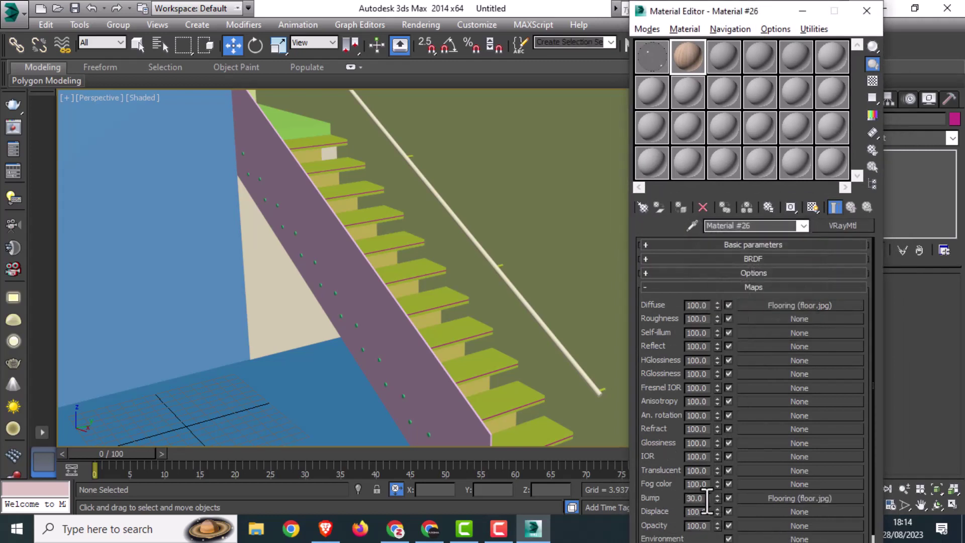
pyautogui.write('50')
pyautogui.press('Return')
# Change the third material slot to a VRayLightMtl and set its color multiplier to 15.
pyautogui.moveTo(758, 12); pyautogui.dragTo(821, 26)
pyautogui.click(788, 75)
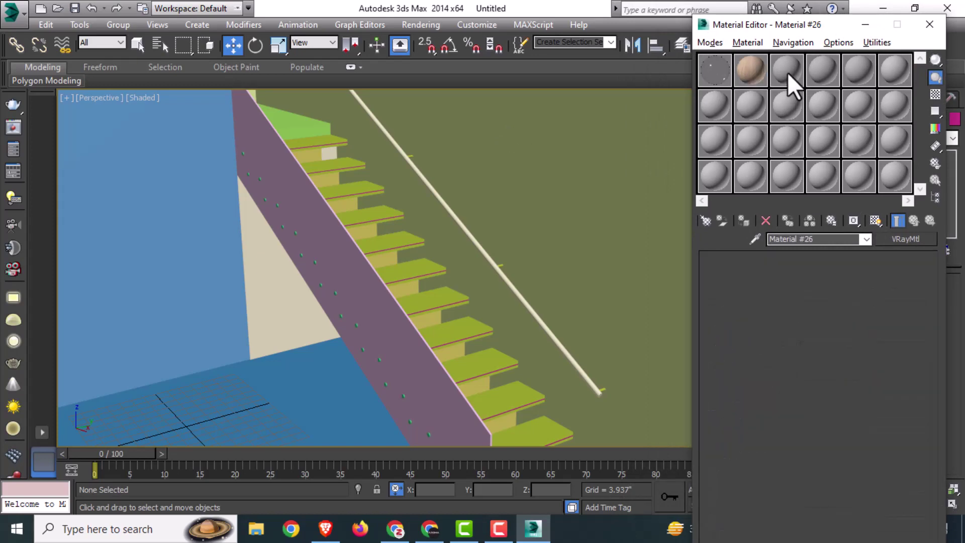
pyautogui.click(905, 238)
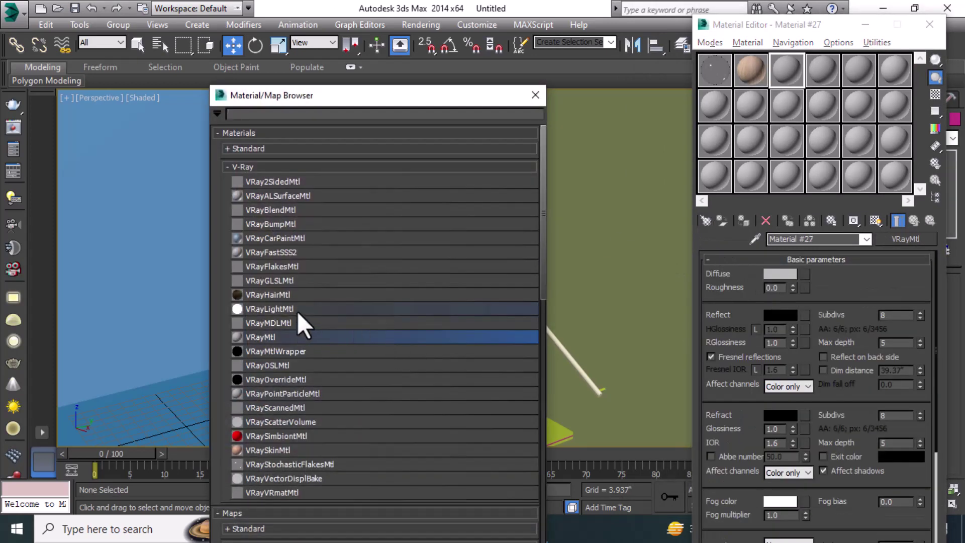
pyautogui.doubleClick(297, 312)
pyautogui.doubleClick(778, 277)
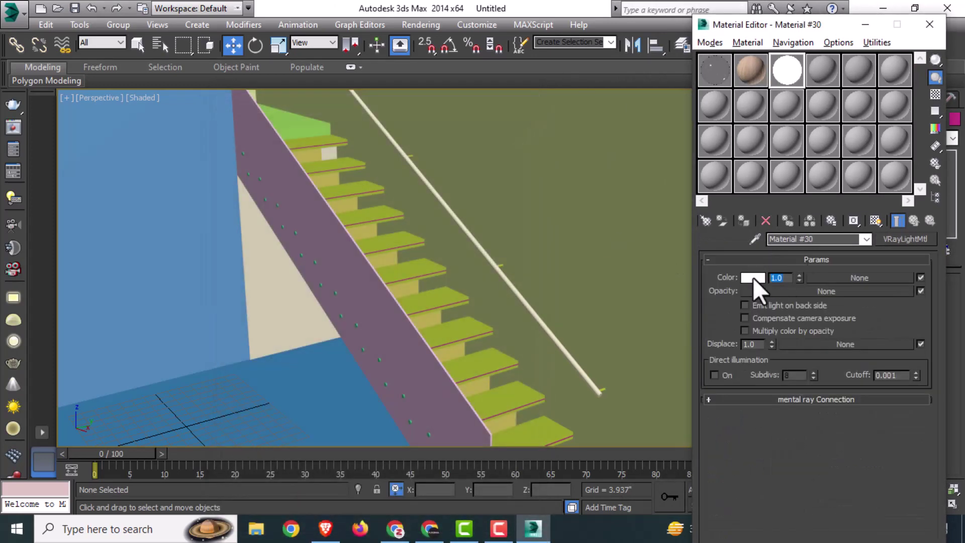
pyautogui.write('15')
pyautogui.press('Return')
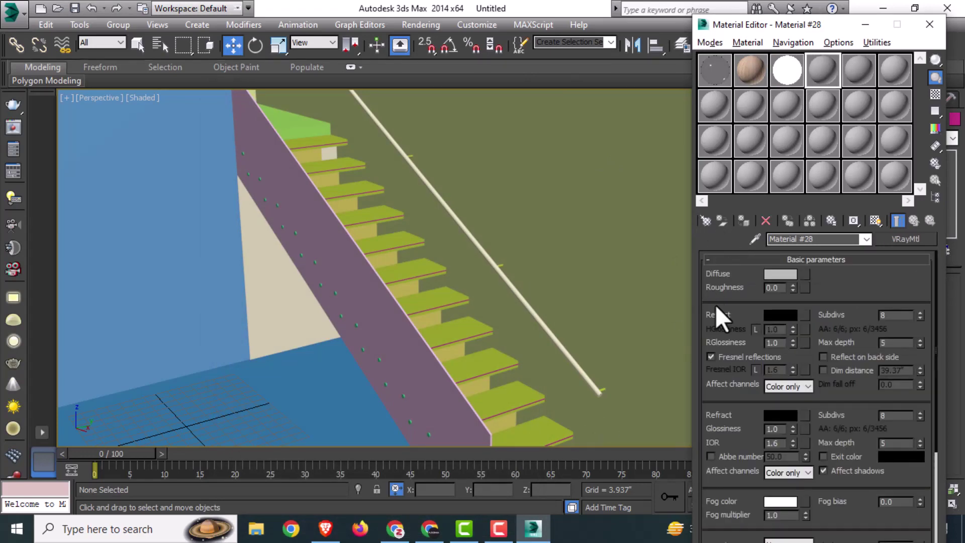
# Use the stair image from the Staircase folder as the fourth material's diffuse bitmap.
pyautogui.click(805, 274)
pyautogui.doubleClick(260, 163)
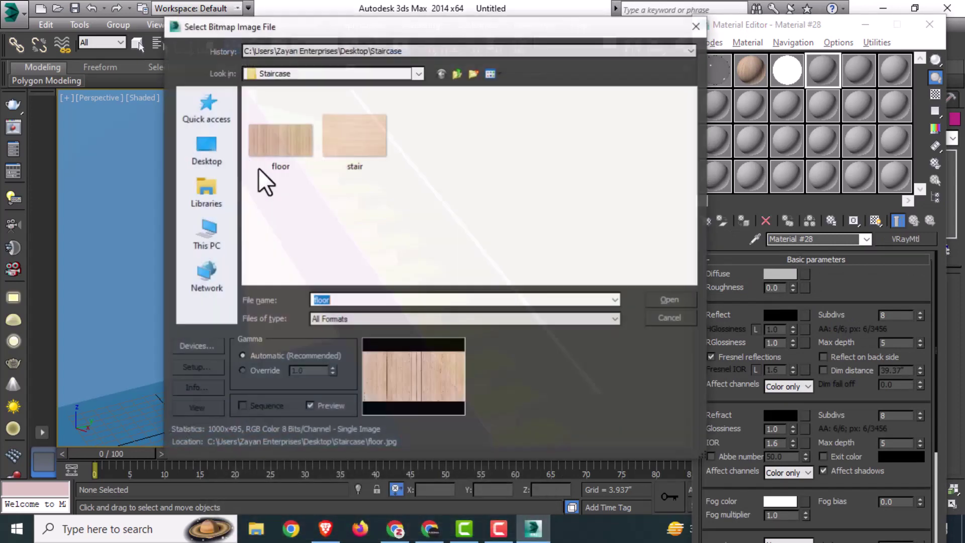
pyautogui.doubleClick(339, 145)
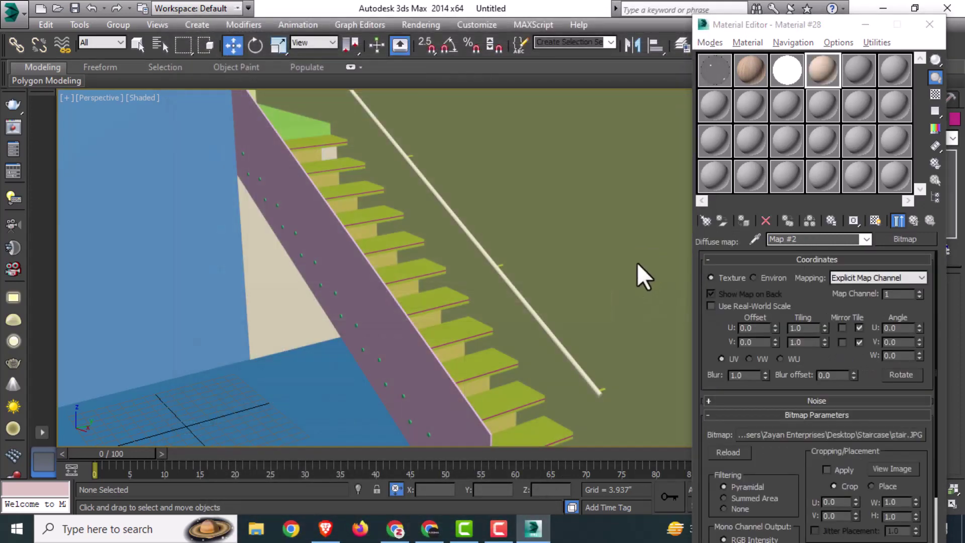
pyautogui.click(732, 259)
pyautogui.click(784, 287)
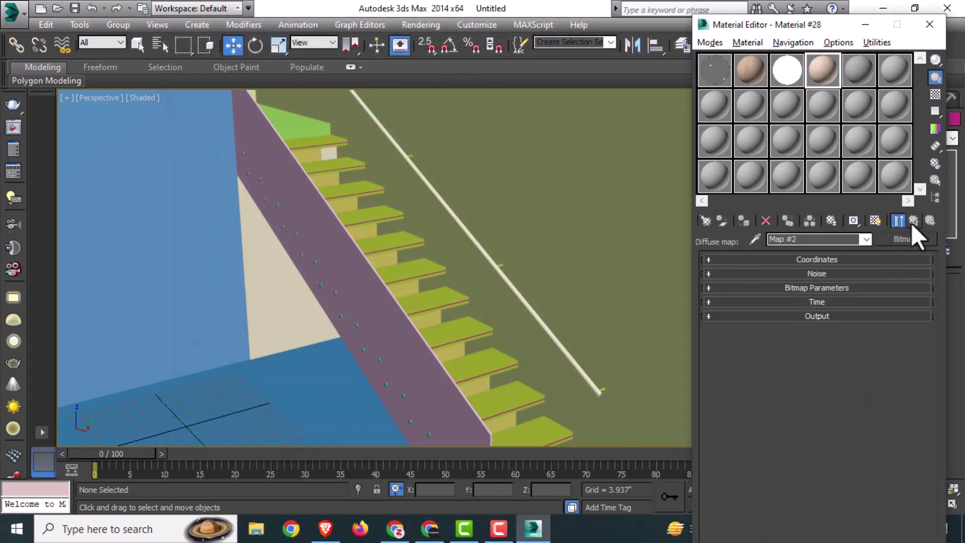
pyautogui.click(913, 221)
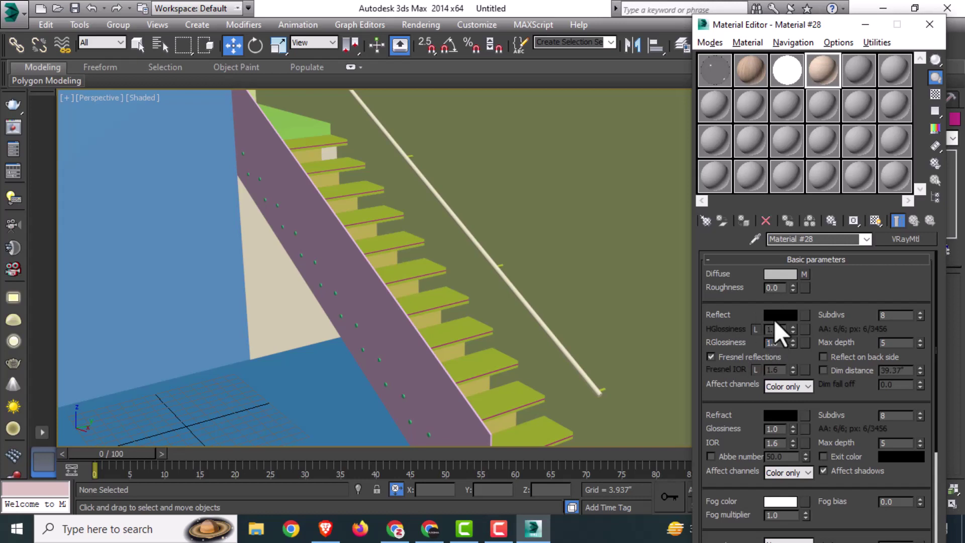
# Set the fourth material's reflection color to gray and its reflection glossiness to 0.955, and check the enlarged sample.
pyautogui.click(775, 320)
pyautogui.moveTo(410, 92); pyautogui.dragTo(411, 103)
pyautogui.click(519, 209)
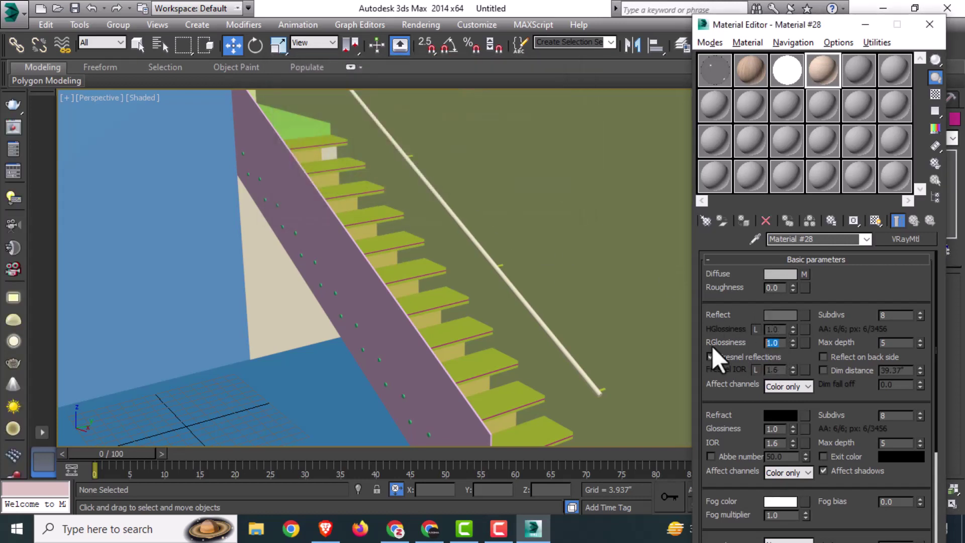
pyautogui.write('0.955')
pyautogui.press('Return')
pyautogui.click(711, 357)
pyautogui.doubleClick(818, 67)
pyautogui.click(480, 86)
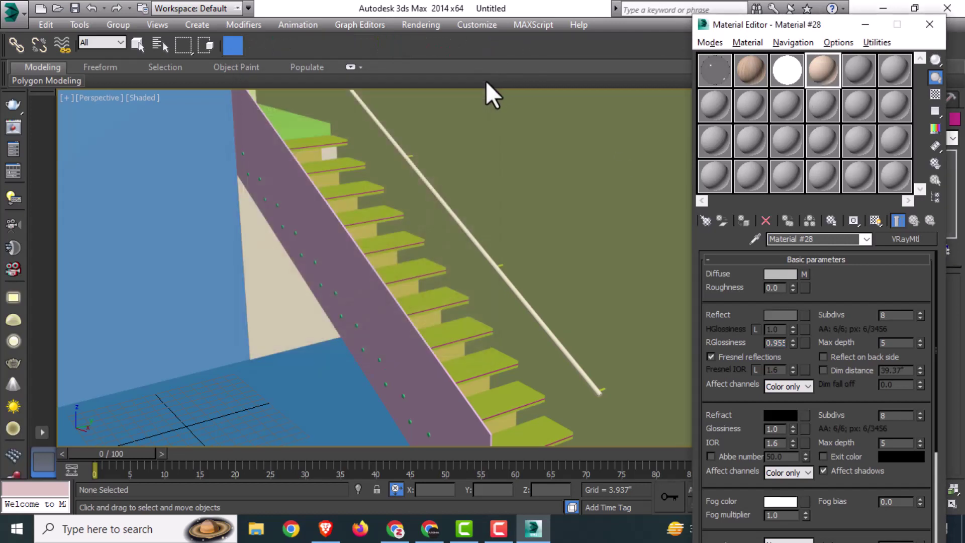
# Assign the Steel material to the wall handrail group and to the grouped fixings along the stair's side panel.
pyautogui.click(523, 301)
pyautogui.click(716, 67)
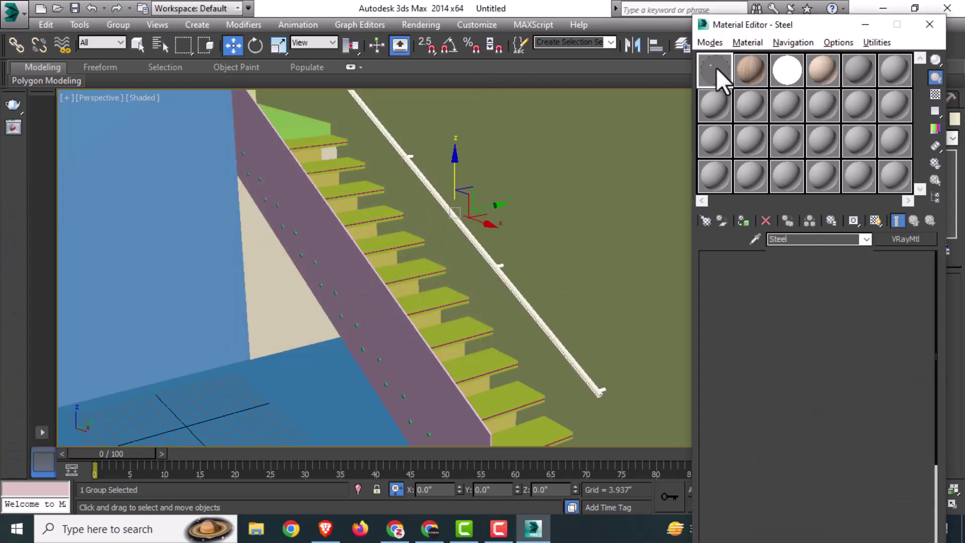
pyautogui.click(741, 221)
pyautogui.click(378, 360)
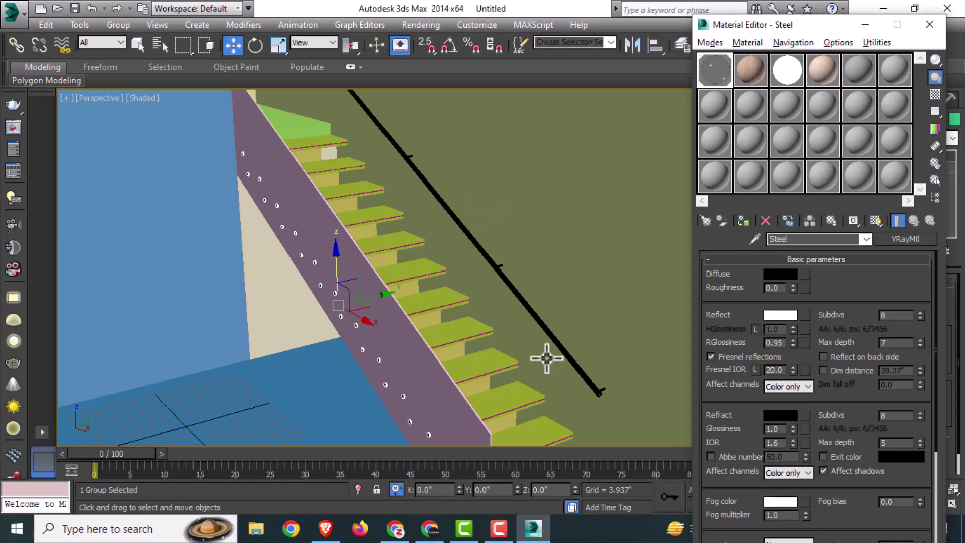
# Assign the second material with the Flooring map to the floor plane and show its texture in the viewport.
pyautogui.click(293, 371)
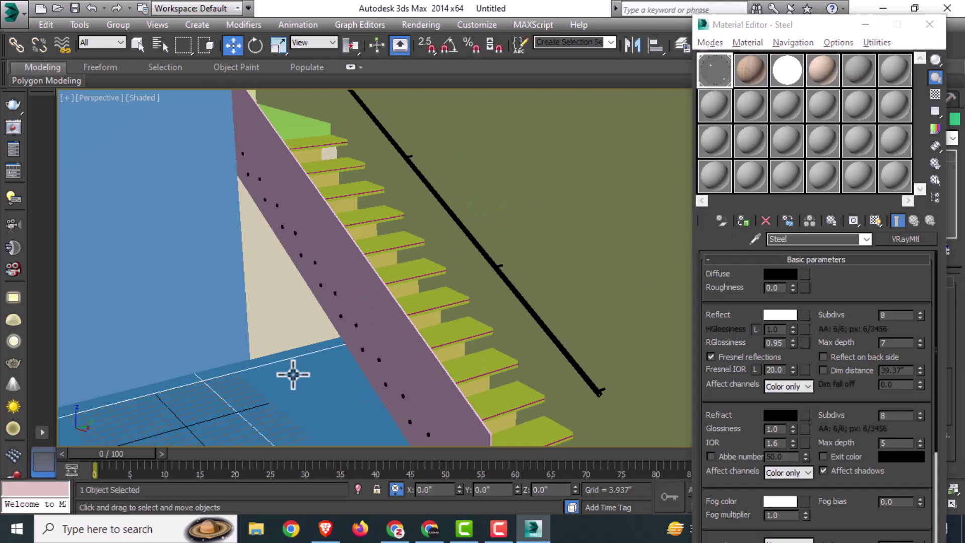
pyautogui.click(750, 69)
pyautogui.click(742, 222)
pyautogui.click(897, 220)
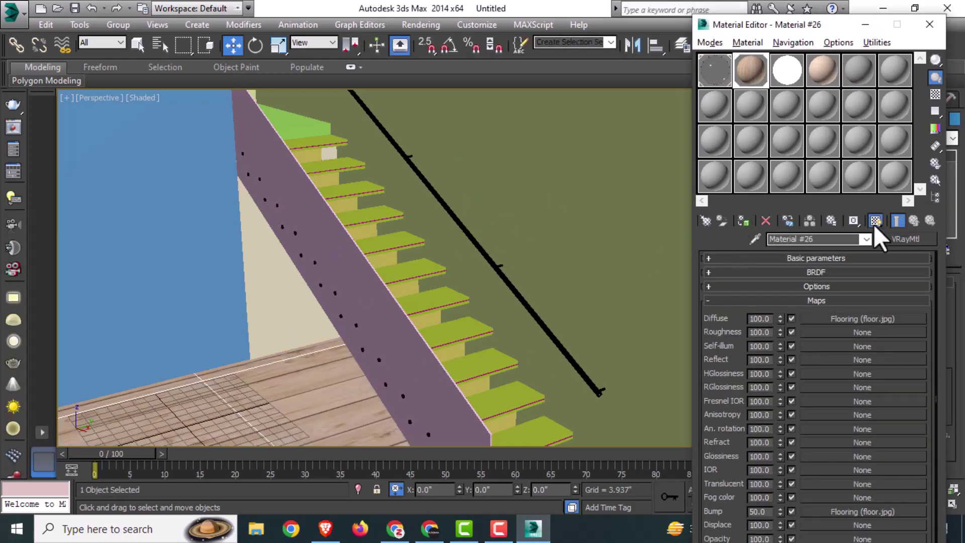
pyautogui.click(929, 24)
pyautogui.scroll(-6, 409, 286)
pyautogui.scroll(5, 406, 344)
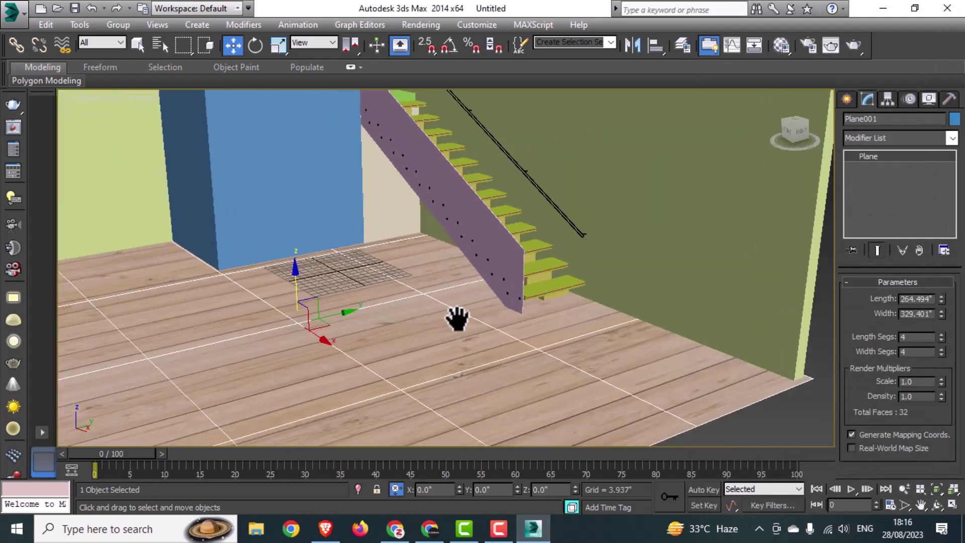
pyautogui.moveTo(457, 319); pyautogui.dragTo(467, 341, button='middle')
# Set the U tiling of the Flooring diffuse map to 1.8.
pyautogui.press('m')
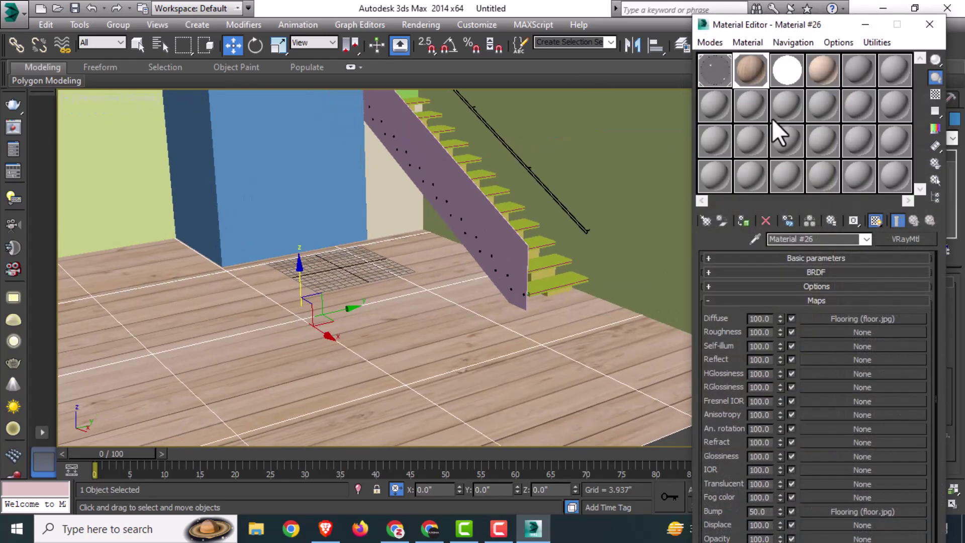
pyautogui.click(879, 257)
pyautogui.click(808, 273)
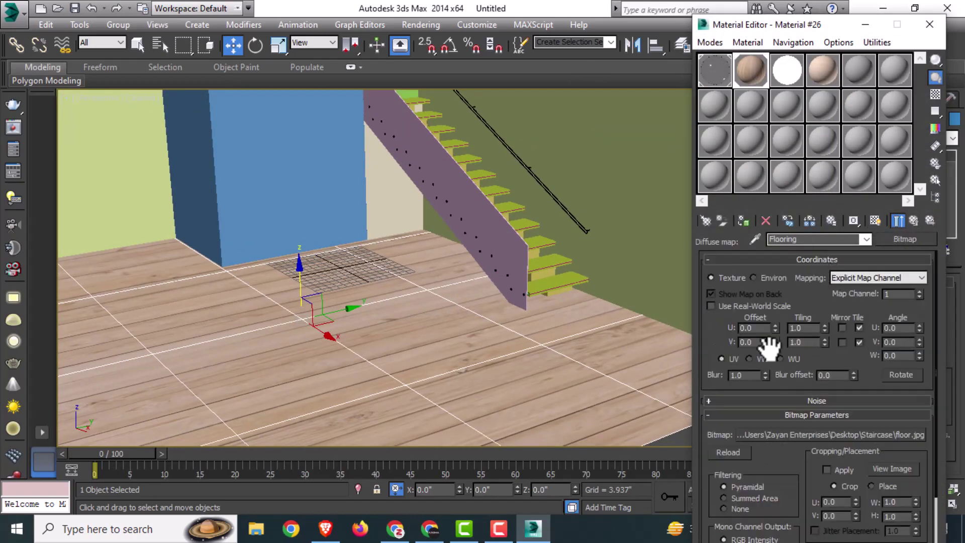
pyautogui.click(825, 325)
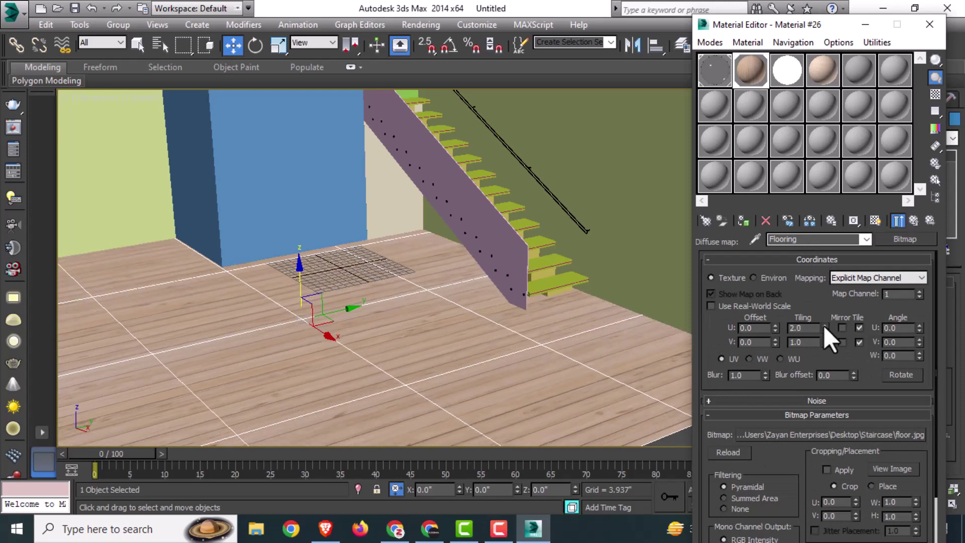
pyautogui.click(827, 333)
pyautogui.click(827, 333)
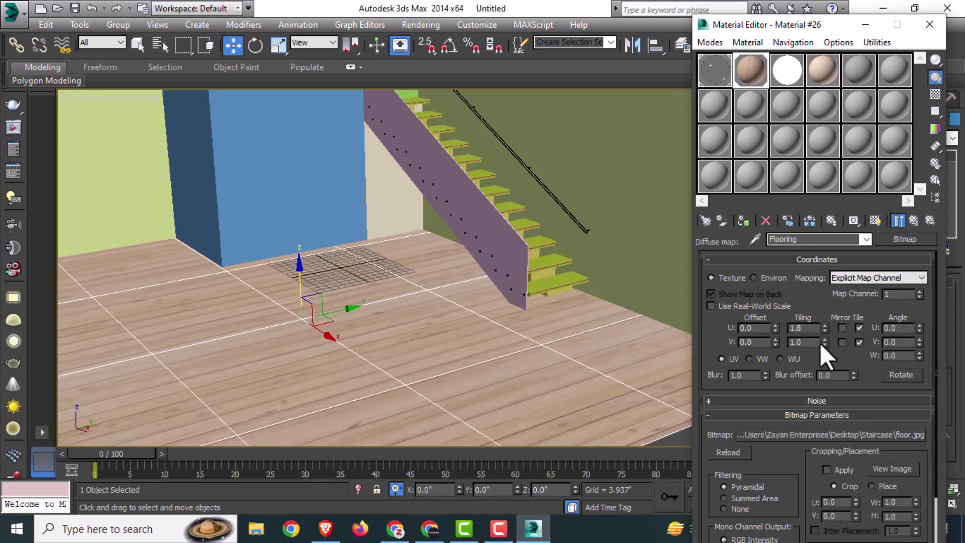
pyautogui.click(674, 444)
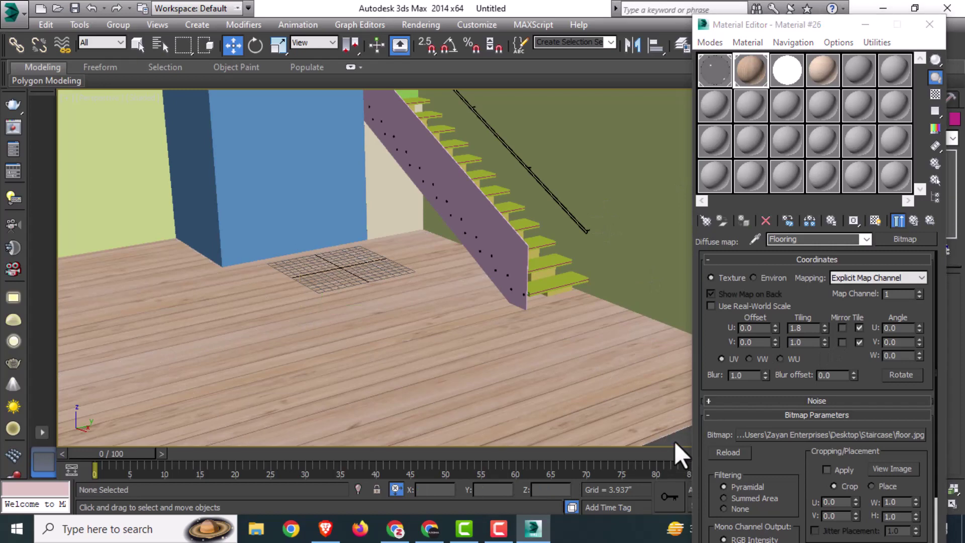
pyautogui.moveTo(573, 344); pyautogui.dragTo(568, 339, button='middle')
pyautogui.click(930, 25)
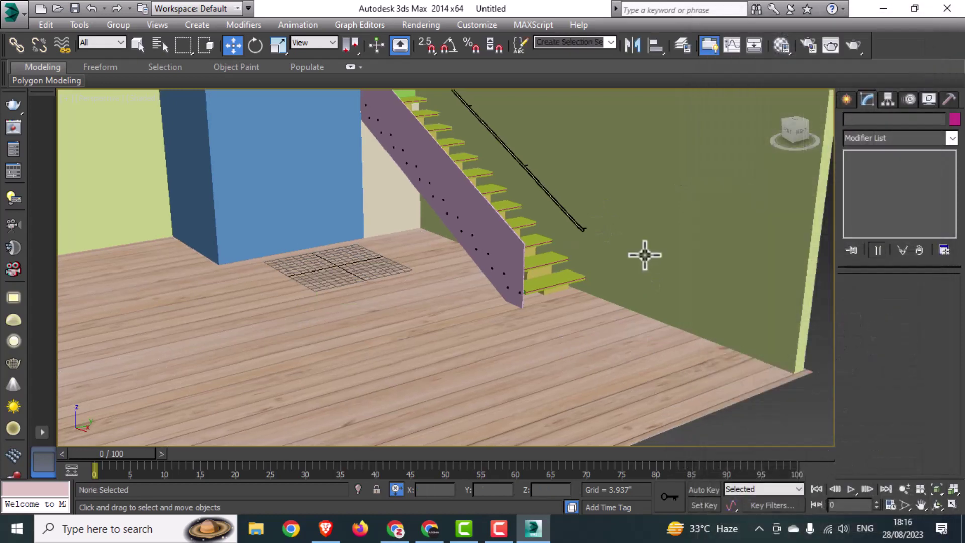
# Assign the fourth material to the lowest stair tread and show its stair texture in the viewport.
pyautogui.moveTo(642, 254); pyautogui.dragTo(633, 324, button='middle')
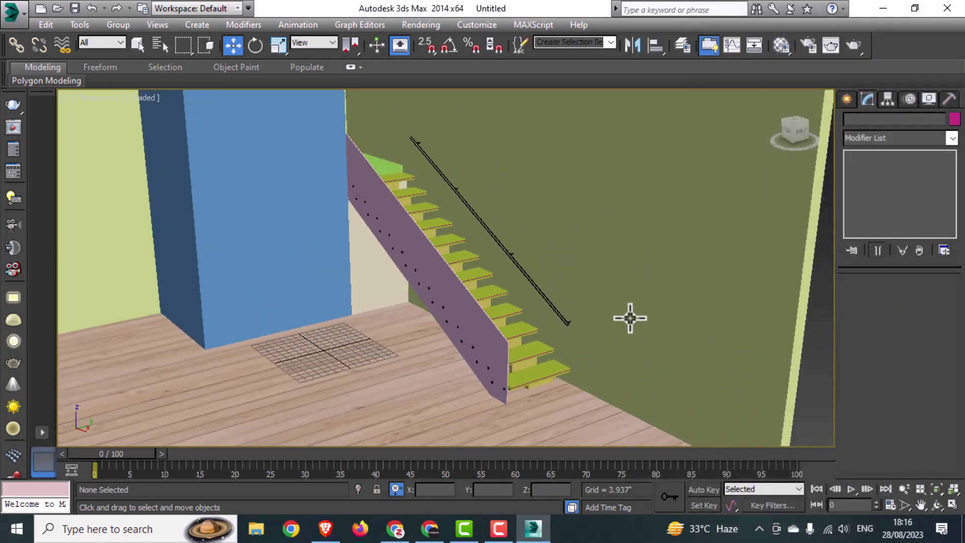
pyautogui.click(783, 47)
pyautogui.click(549, 381)
pyautogui.click(819, 73)
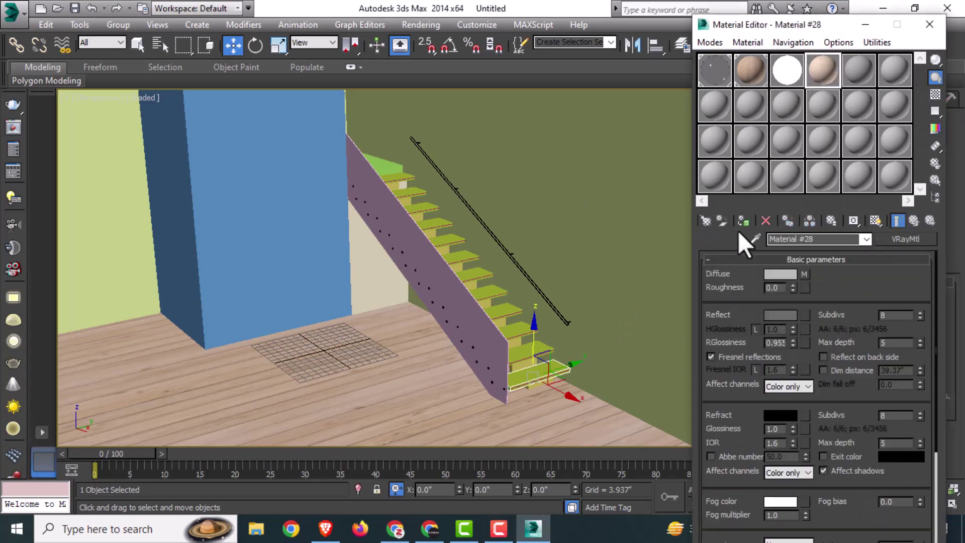
pyautogui.click(876, 221)
pyautogui.scroll(5, 545, 392)
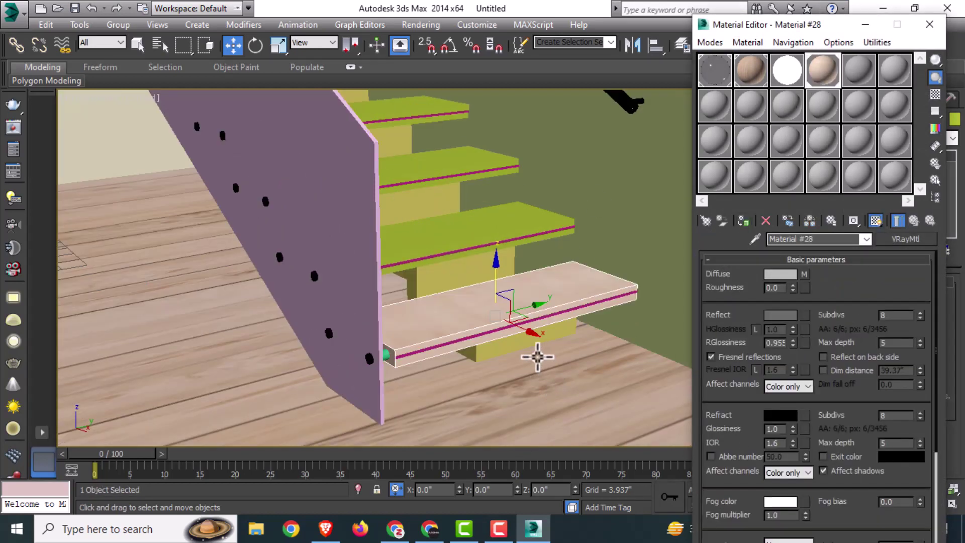
pyautogui.click(850, 260)
pyautogui.click(844, 274)
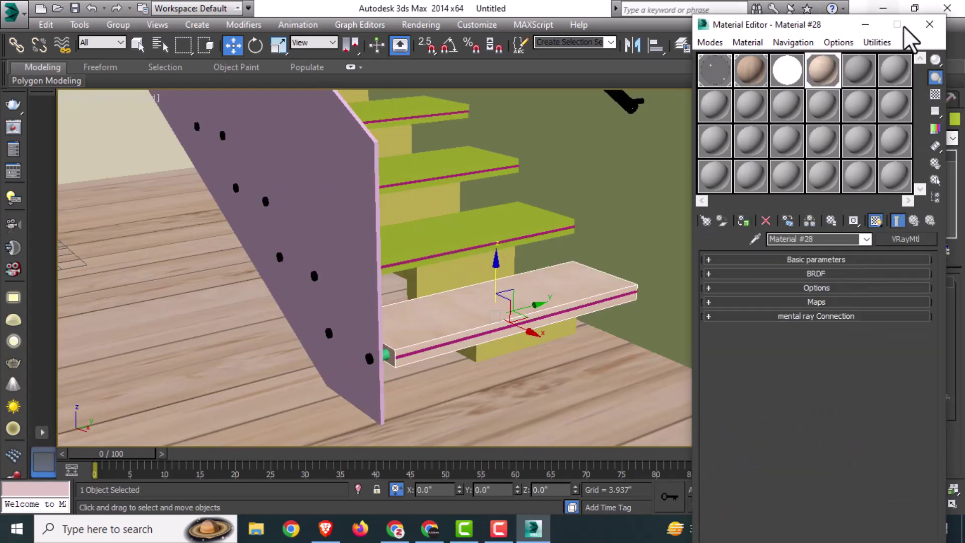
pyautogui.click(929, 24)
# Add a UVW Map modifier to the lowest tread, compare the mapping types and use Planar mapping.
pyautogui.click(868, 139)
pyautogui.press('u')
pyautogui.press('u')
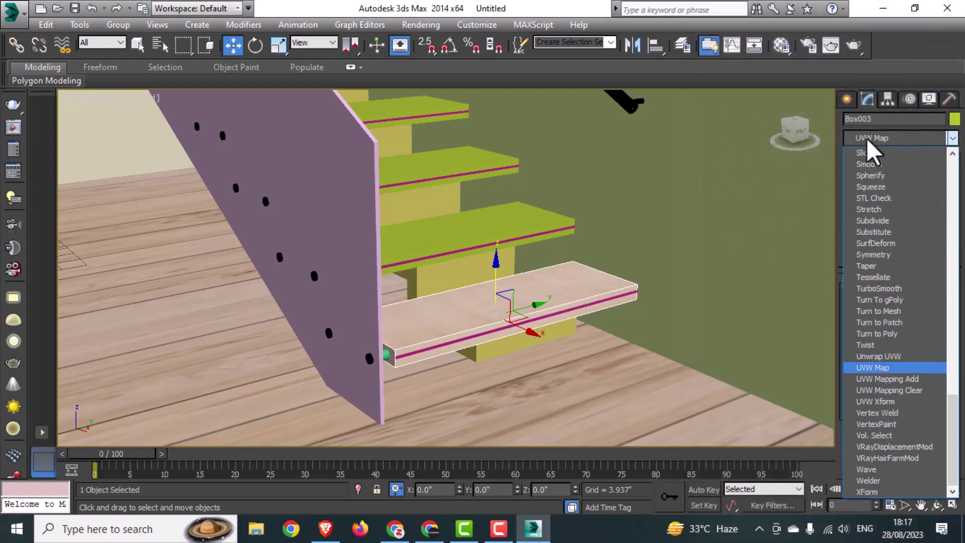
pyautogui.click(902, 367)
pyautogui.click(881, 364)
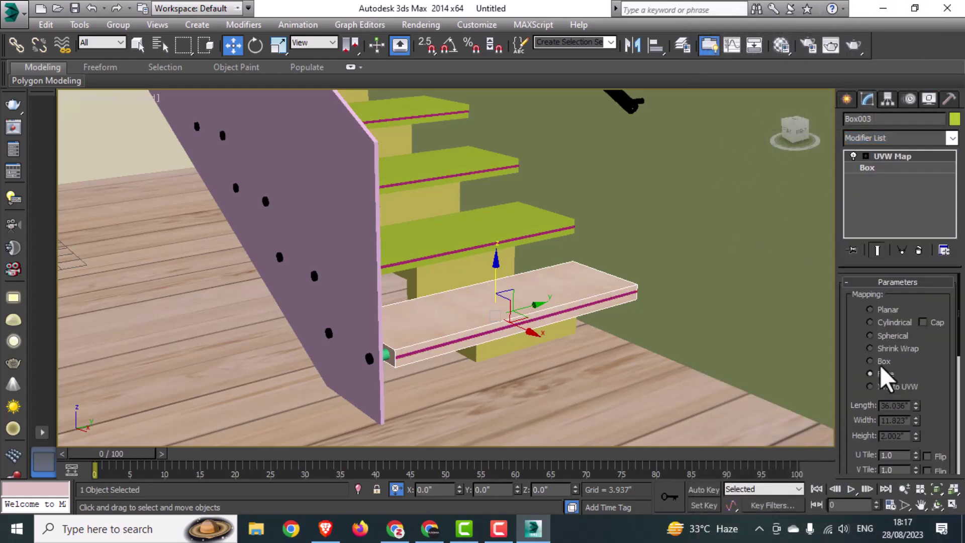
pyautogui.click(883, 349)
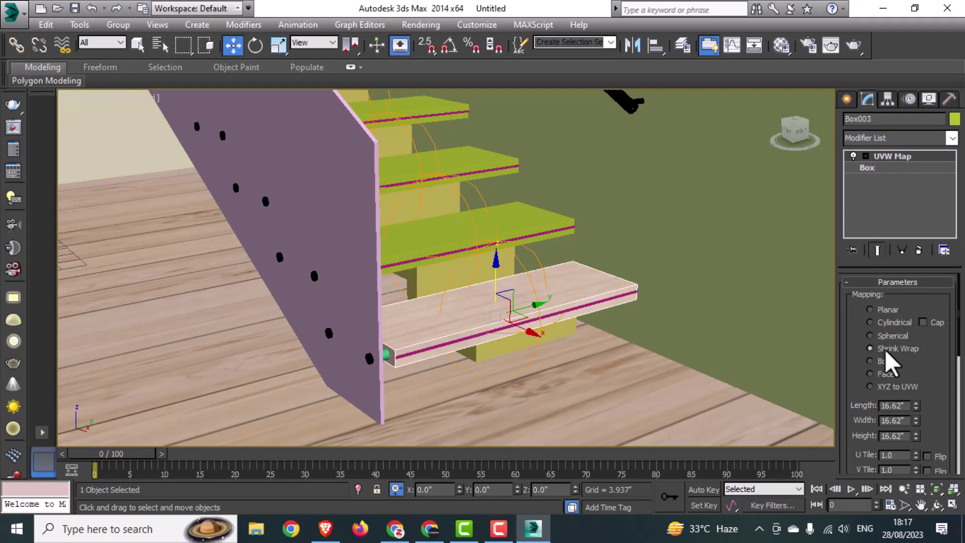
pyautogui.click(889, 323)
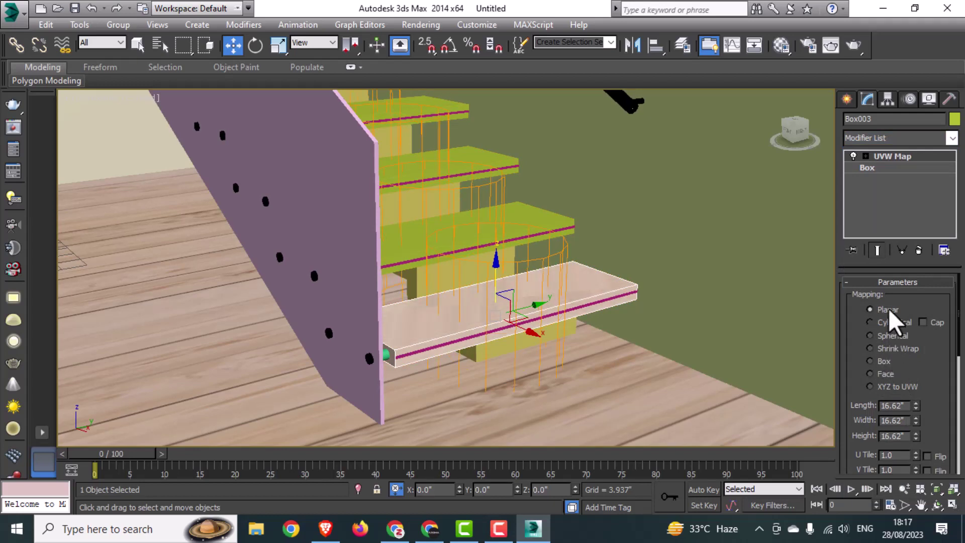
pyautogui.click(889, 309)
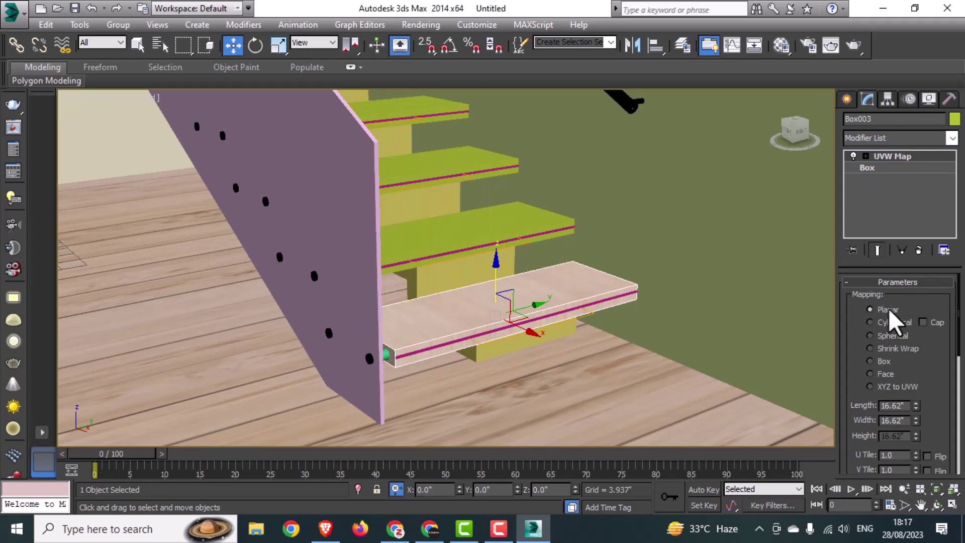
pyautogui.click(883, 361)
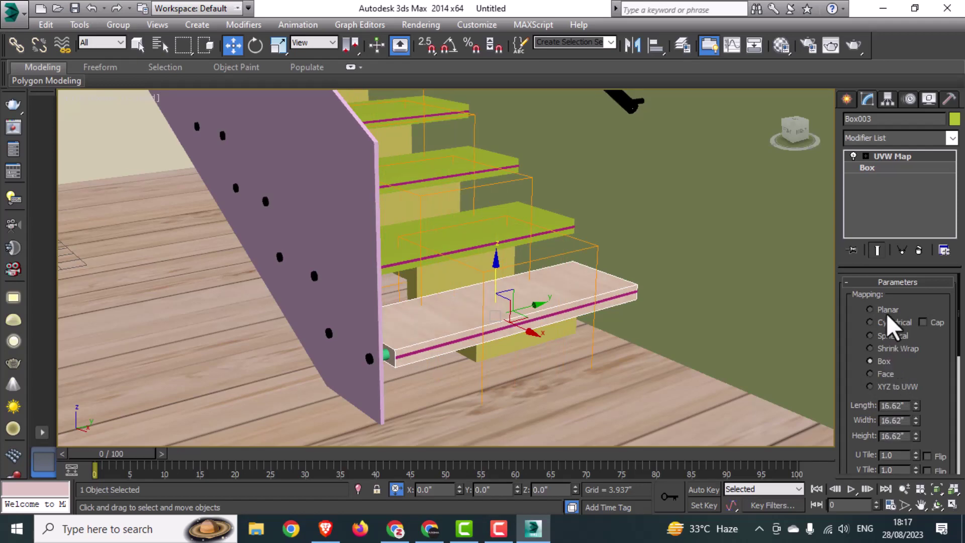
pyautogui.scroll(-5, 385, 324)
pyautogui.click(707, 322)
# Assign the fourth material with the stair texture to the next nine treads above the lowest one.
pyautogui.click(409, 291)
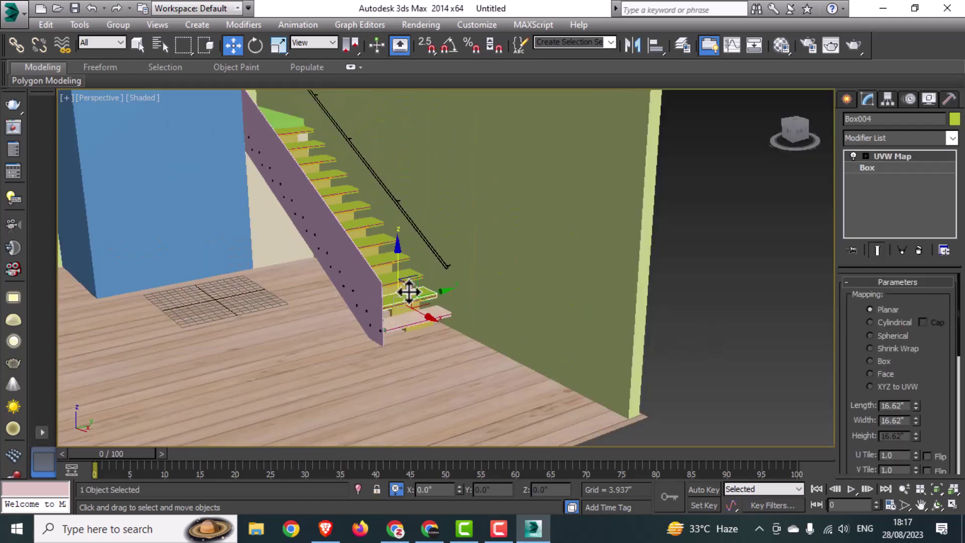
pyautogui.scroll(8, 402, 274)
pyautogui.scroll(-5, 403, 274)
pyautogui.keyDown('ctrl'); pyautogui.click(402, 274); pyautogui.keyUp('ctrl')
pyautogui.keyDown('ctrl'); pyautogui.click(379, 210); pyautogui.keyUp('ctrl')
pyautogui.keyDown('ctrl'); pyautogui.click(334, 157); pyautogui.keyUp('ctrl')
pyautogui.moveTo(324, 153); pyautogui.dragTo(406, 305, button='middle')
pyautogui.keyDown('ctrl'); pyautogui.click(413, 301); pyautogui.keyUp('ctrl')
pyautogui.keyDown('ctrl'); pyautogui.click(360, 228); pyautogui.keyUp('ctrl')
pyautogui.keyDown('ctrl'); pyautogui.click(327, 199); pyautogui.keyUp('ctrl')
pyautogui.keyDown('ctrl'); pyautogui.click(308, 151); pyautogui.keyUp('ctrl')
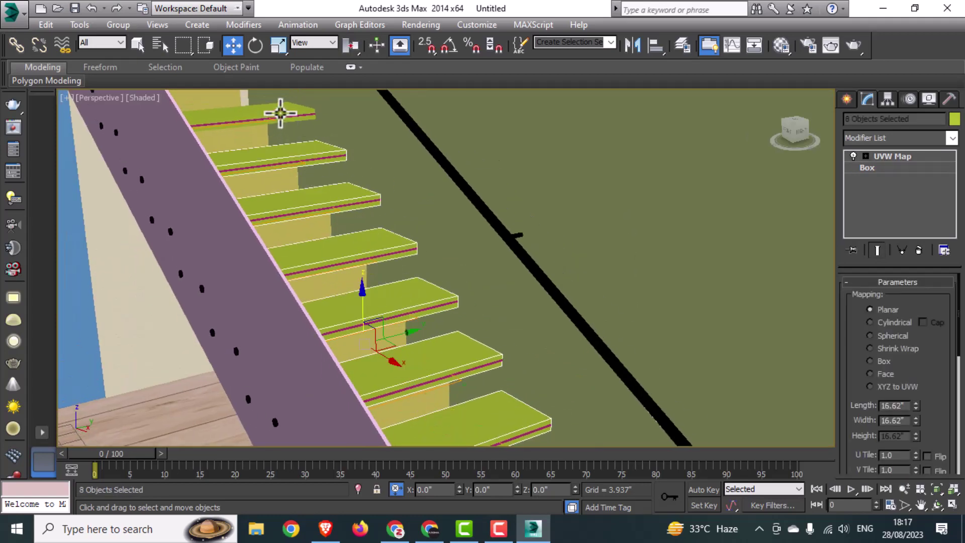
pyautogui.keyDown('ctrl'); pyautogui.click(278, 111); pyautogui.keyUp('ctrl')
pyautogui.click(781, 45)
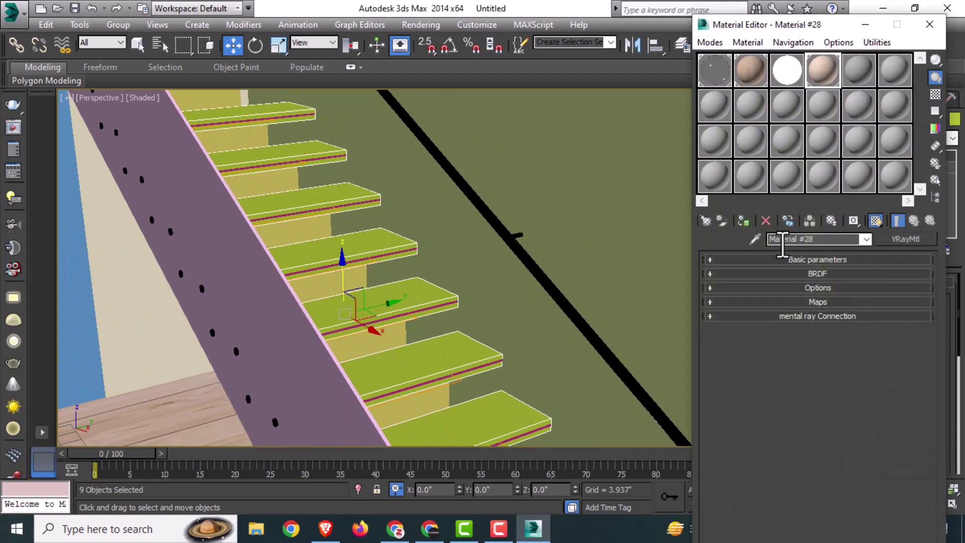
pyautogui.click(744, 221)
pyautogui.click(933, 27)
pyautogui.scroll(-3, 412, 239)
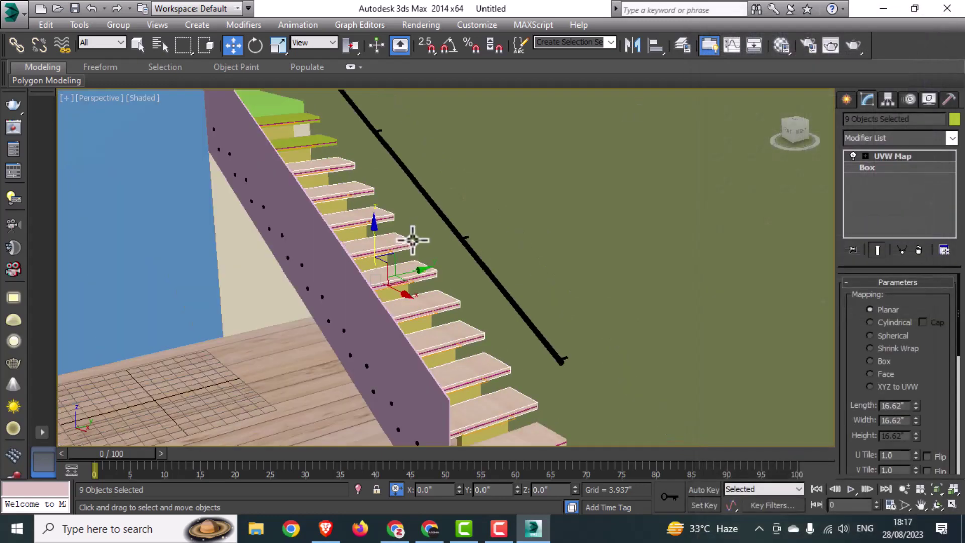
# Assign the third material, the white VRayLightMtl, to the small round pins joining the stair treads to the railing panel.
pyautogui.keyDown('alt'); pyautogui.moveTo(451, 312); pyautogui.dragTo(384, 325, button='middle'); pyautogui.keyUp('alt')
pyautogui.scroll(6, 299, 325)
pyautogui.click(323, 302)
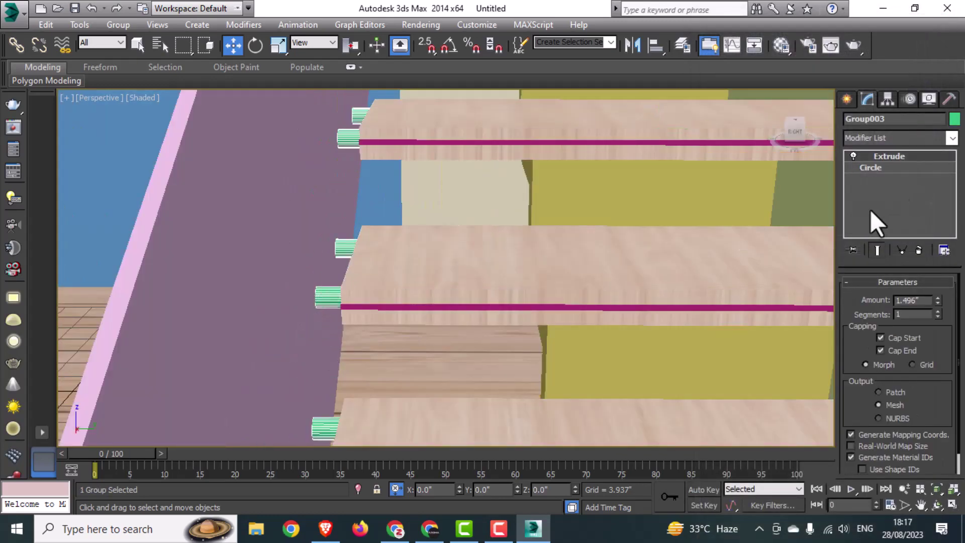
pyautogui.click(785, 49)
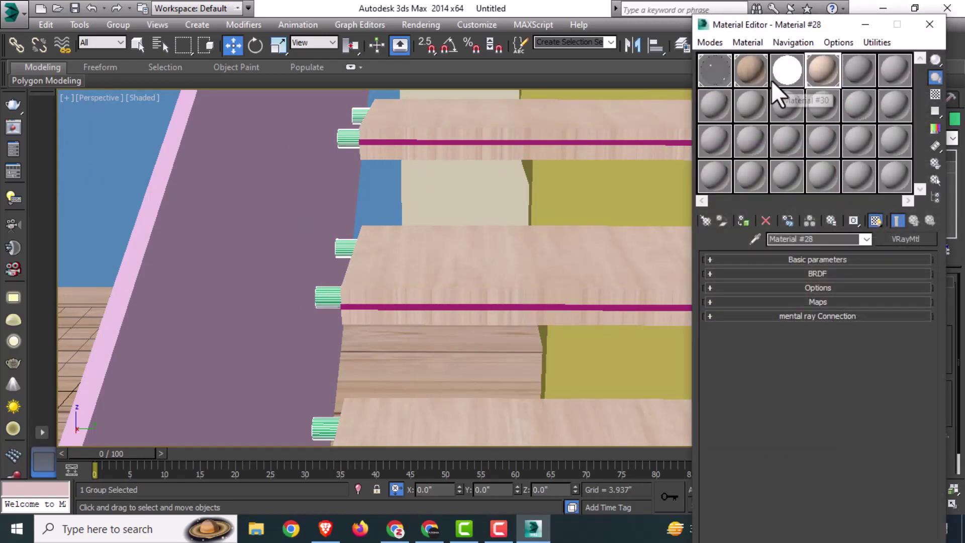
pyautogui.click(788, 69)
pyautogui.click(744, 224)
pyautogui.click(929, 24)
pyautogui.scroll(-3, 504, 217)
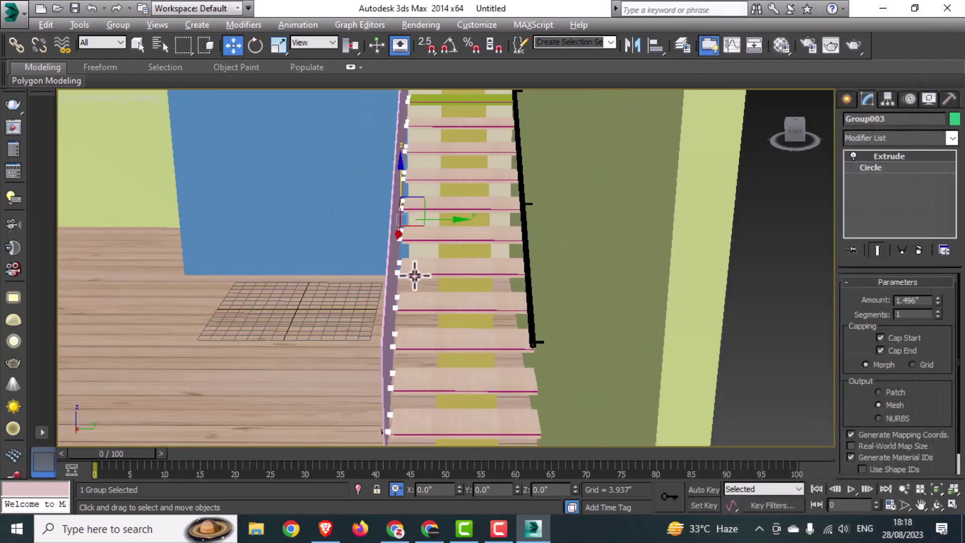
# Assign the white VRayLightMtl to the group of thin strips running along the front edges of the treads.
pyautogui.keyDown('alt'); pyautogui.moveTo(413, 273); pyautogui.dragTo(548, 431, button='middle'); pyautogui.keyUp('alt')
pyautogui.scroll(6, 554, 366)
pyautogui.scroll(-6, 554, 365)
pyautogui.click(552, 365)
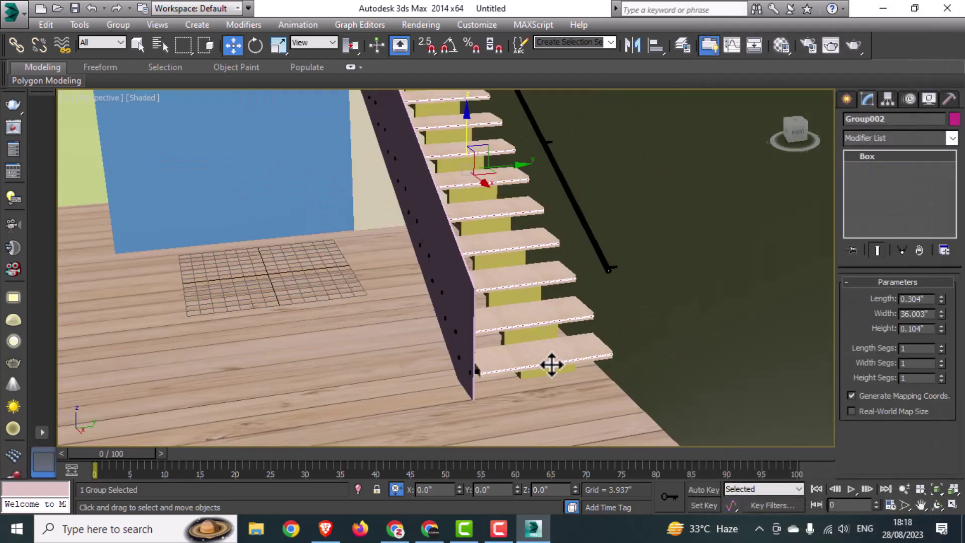
pyautogui.click(786, 50)
pyautogui.click(786, 72)
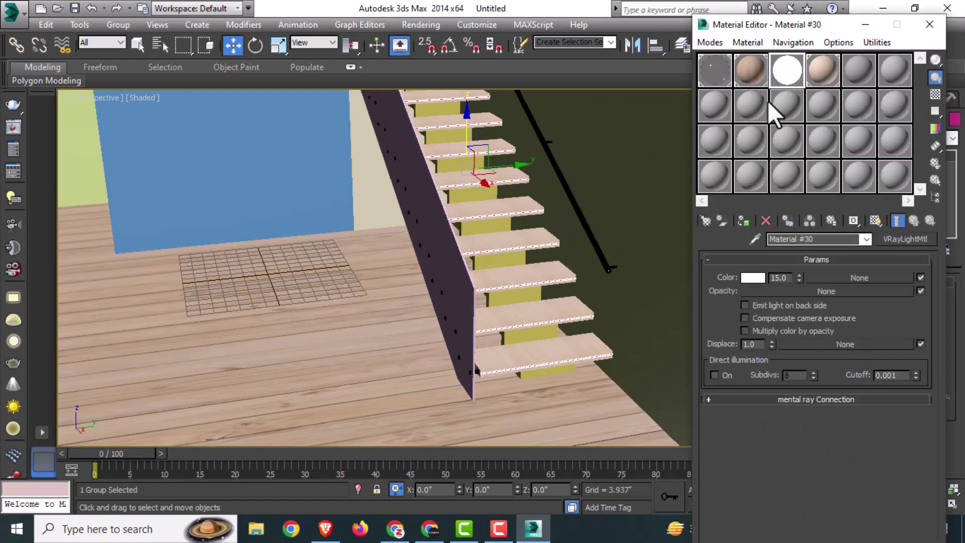
pyautogui.click(744, 221)
pyautogui.click(929, 24)
pyautogui.scroll(-2, 769, 370)
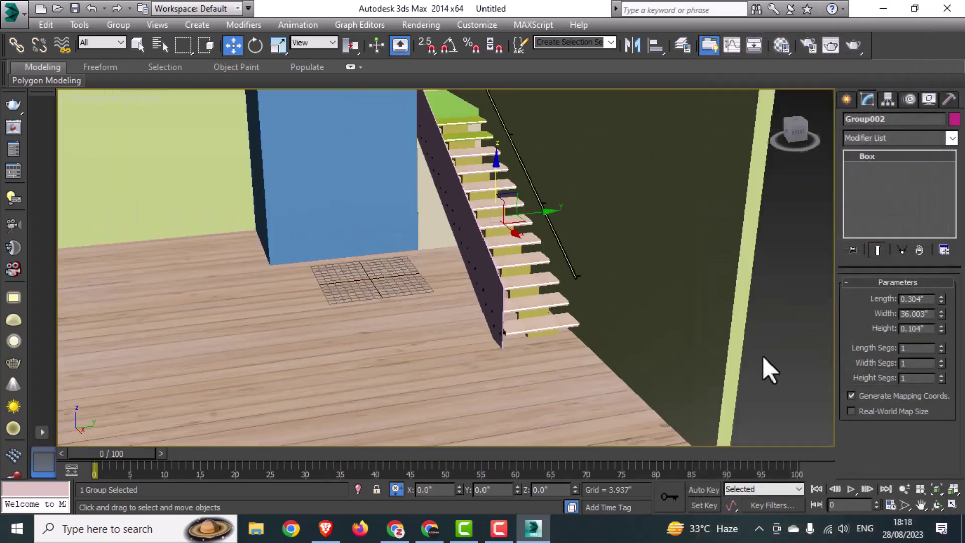
pyautogui.click(763, 358)
# Set the diffuse color of the fifth material to a near-black grey with value 17.
pyautogui.scroll(3, 659, 386)
pyautogui.click(781, 46)
pyautogui.click(858, 70)
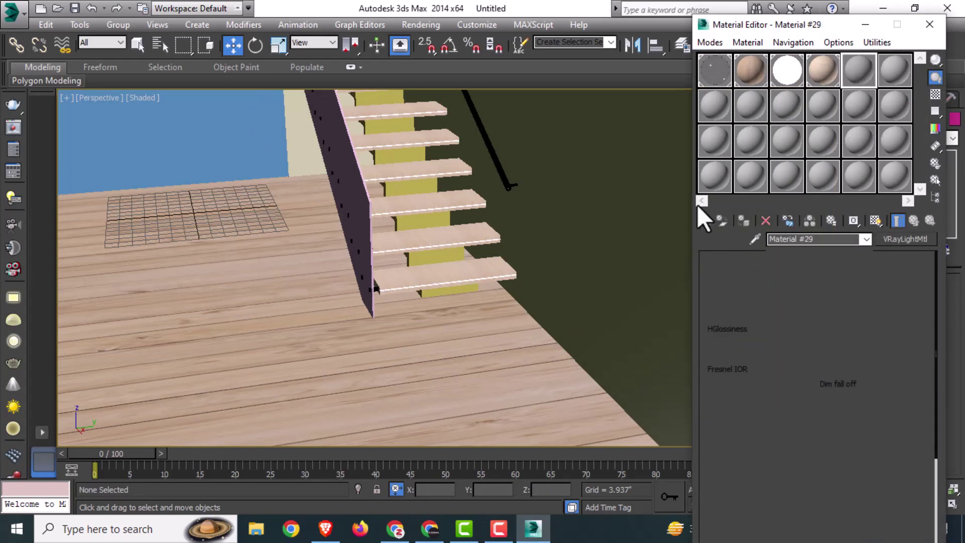
pyautogui.click(782, 274)
pyautogui.moveTo(400, 159); pyautogui.dragTo(418, 98)
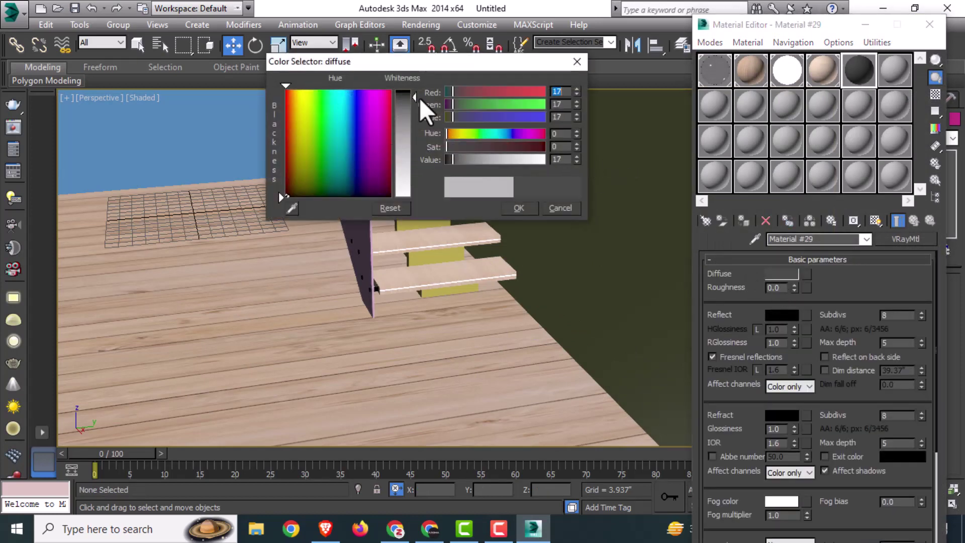
pyautogui.click(517, 207)
# Assign the near-black fifth material to the central stepped support under the stair treads.
pyautogui.click(451, 257)
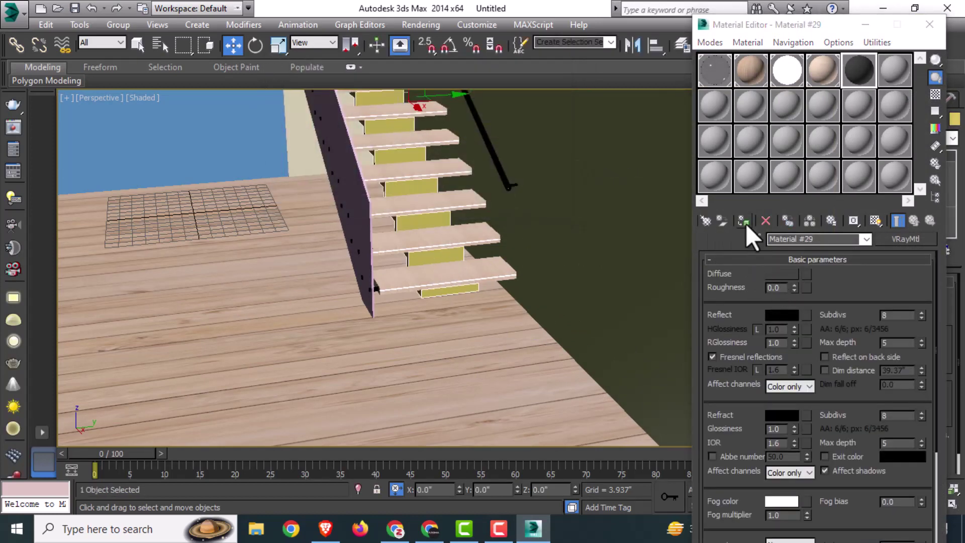
pyautogui.click(743, 221)
pyautogui.click(929, 24)
pyautogui.scroll(-5, 443, 283)
pyautogui.click(568, 261)
# Turn the sixth material slot into a VRayMtl.
pyautogui.moveTo(482, 272); pyautogui.dragTo(502, 334, button='middle')
pyautogui.scroll(3, 445, 257)
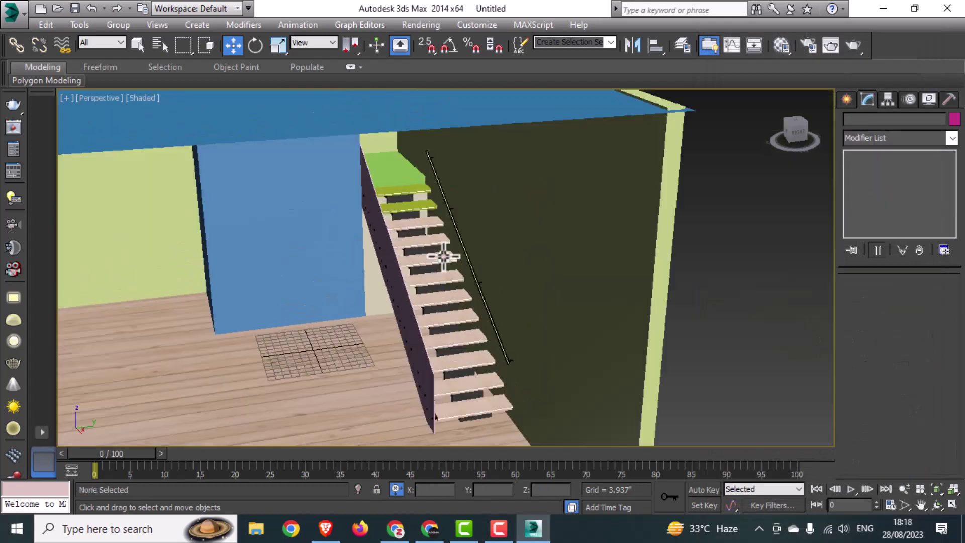
pyautogui.keyDown('alt'); pyautogui.moveTo(444, 257); pyautogui.dragTo(472, 252, button='middle'); pyautogui.keyUp('alt')
pyautogui.moveTo(472, 252); pyautogui.dragTo(505, 271, button='middle')
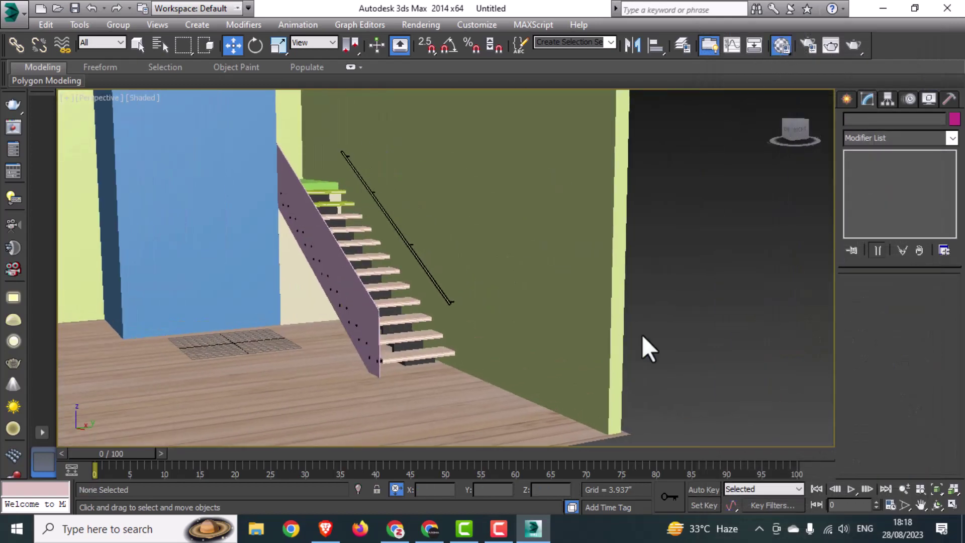
pyautogui.press('m')
pyautogui.click(707, 221)
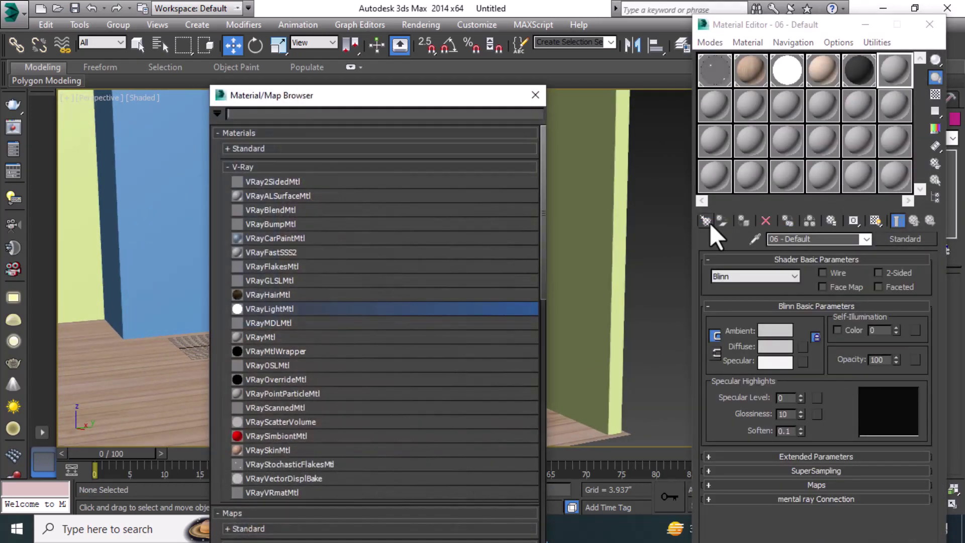
pyautogui.doubleClick(288, 336)
pyautogui.click(535, 95)
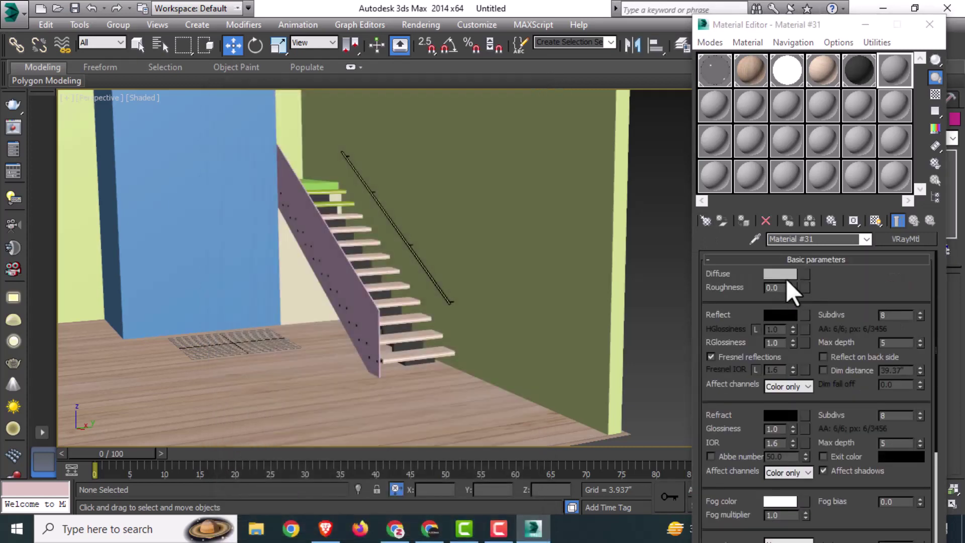
# Set the sixth material's diffuse color to a muted grey-blue.
pyautogui.click(783, 275)
pyautogui.moveTo(345, 146); pyautogui.dragTo(343, 125)
pyautogui.moveTo(404, 144); pyautogui.dragTo(403, 112)
pyautogui.moveTo(518, 162)
pyautogui.mouseDown()
pyautogui.moveTo(475, 165)
pyautogui.moveTo(504, 134)
pyautogui.mouseUp()
pyautogui.click(519, 208)
# Select the room walls, the projecting block, the panel beside the stairs and the ceiling, and make the seventh material a VRayMtl.
pyautogui.scroll(-4, 521, 207)
pyautogui.click(410, 247)
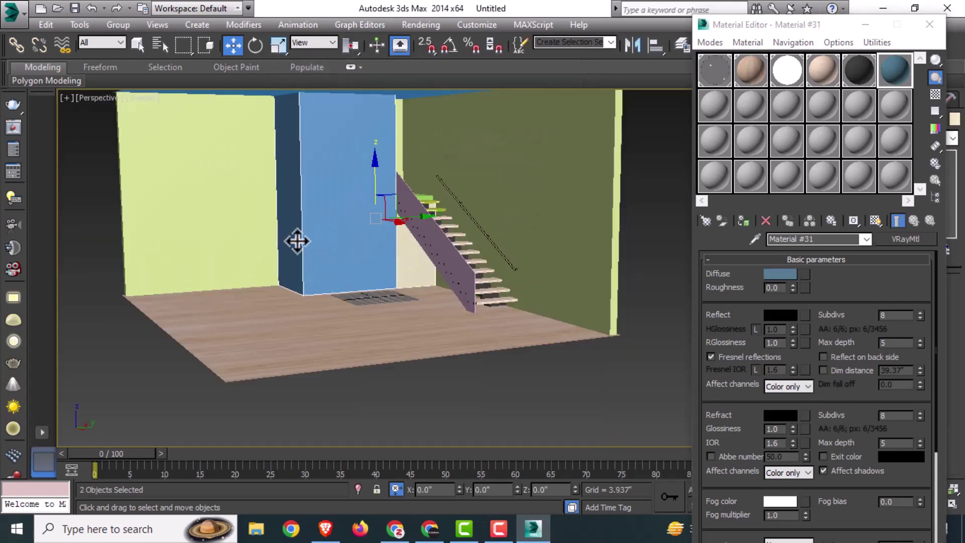
pyautogui.keyDown('alt'); pyautogui.moveTo(404, 160); pyautogui.dragTo(416, 156, button='middle'); pyautogui.keyUp('alt')
pyautogui.scroll(-3, 349, 284)
pyautogui.keyDown('alt'); pyautogui.moveTo(358, 254); pyautogui.dragTo(412, 237, button='middle'); pyautogui.keyUp('alt')
pyautogui.keyDown('ctrl'); pyautogui.click(375, 140); pyautogui.keyUp('ctrl')
pyautogui.click(724, 107)
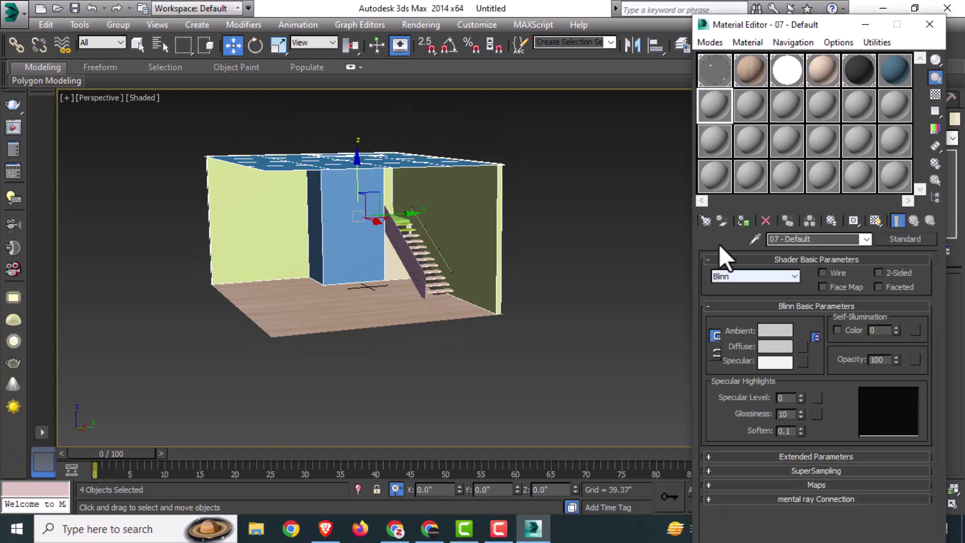
pyautogui.click(705, 221)
pyautogui.doubleClick(285, 338)
pyautogui.click(536, 95)
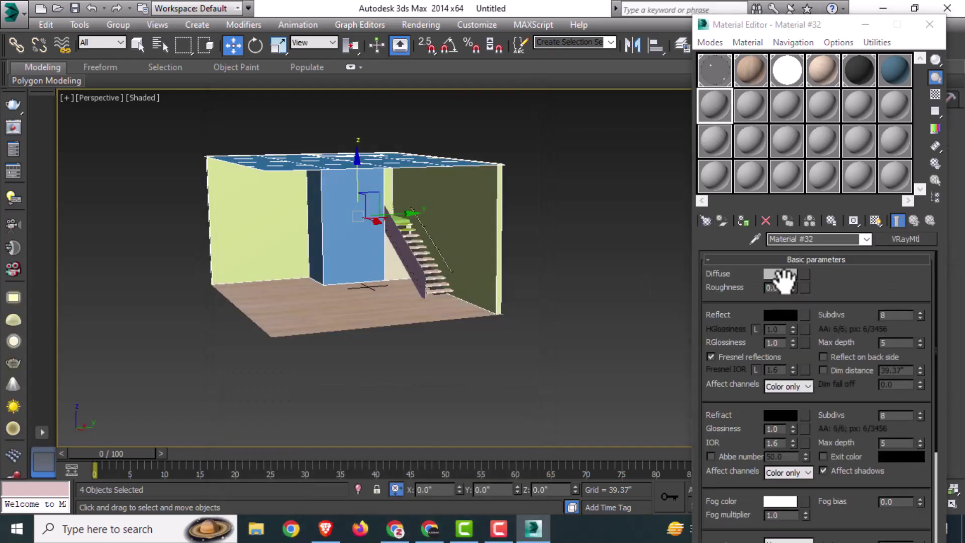
# Set the seventh material's diffuse color to white and assign it to the four selected wall and ceiling objects.
pyautogui.click(780, 274)
pyautogui.moveTo(403, 132); pyautogui.dragTo(403, 196)
pyautogui.click(519, 207)
pyautogui.click(721, 221)
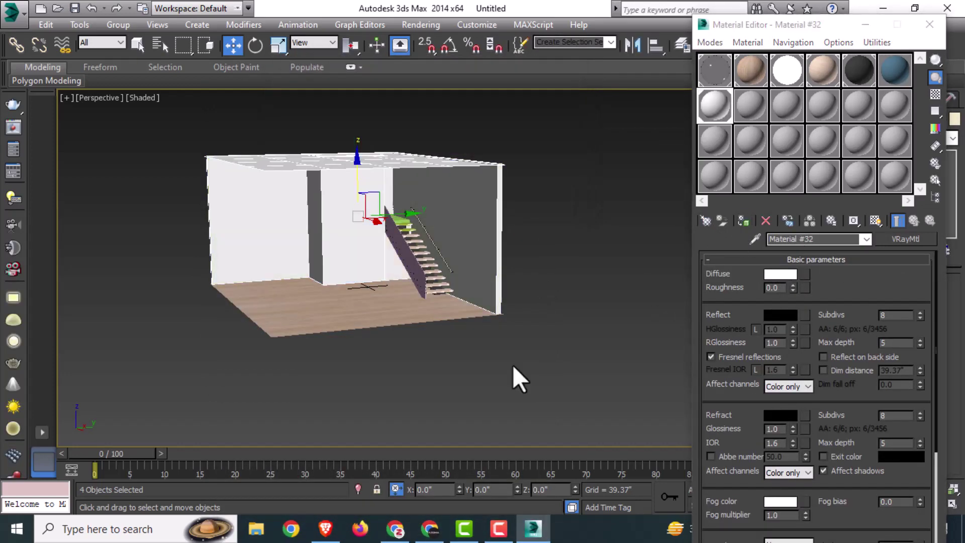
# Assign the grey-blue sixth material to the outer room walls and close the material editor.
pyautogui.click(479, 253)
pyautogui.click(895, 70)
pyautogui.click(743, 221)
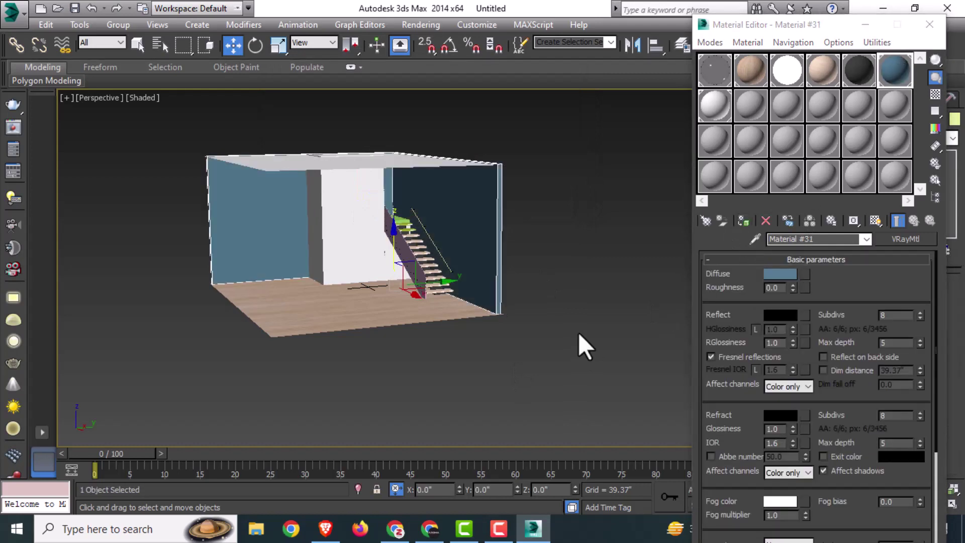
pyautogui.click(533, 284)
pyautogui.keyDown('alt'); pyautogui.moveTo(511, 284); pyautogui.dragTo(598, 310, button='middle'); pyautogui.keyUp('alt')
pyautogui.moveTo(597, 309); pyautogui.dragTo(531, 307, button='middle')
pyautogui.click(929, 24)
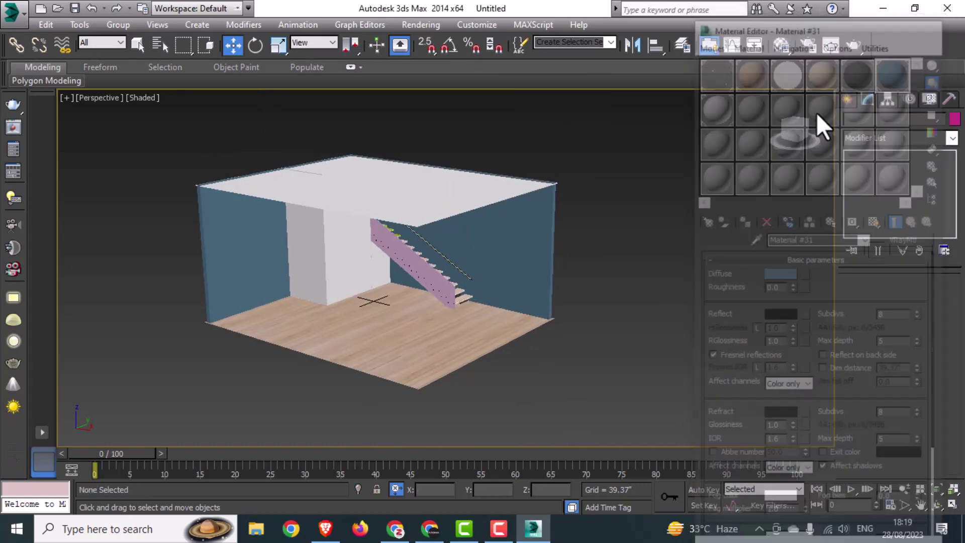
# In the Top view, draw a snapped line along the inner faces of the two room walls, through their corner.
pyautogui.press('t')
pyautogui.scroll(-5, 379, 211)
pyautogui.moveTo(379, 211); pyautogui.dragTo(392, 151, button='middle')
pyautogui.click(847, 99)
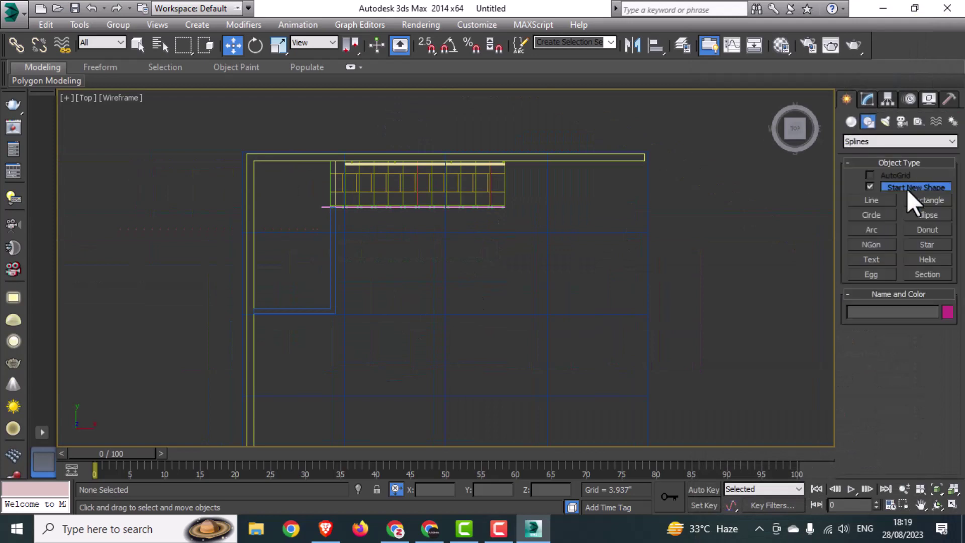
pyautogui.click(872, 200)
pyautogui.press('s')
pyautogui.click(644, 162)
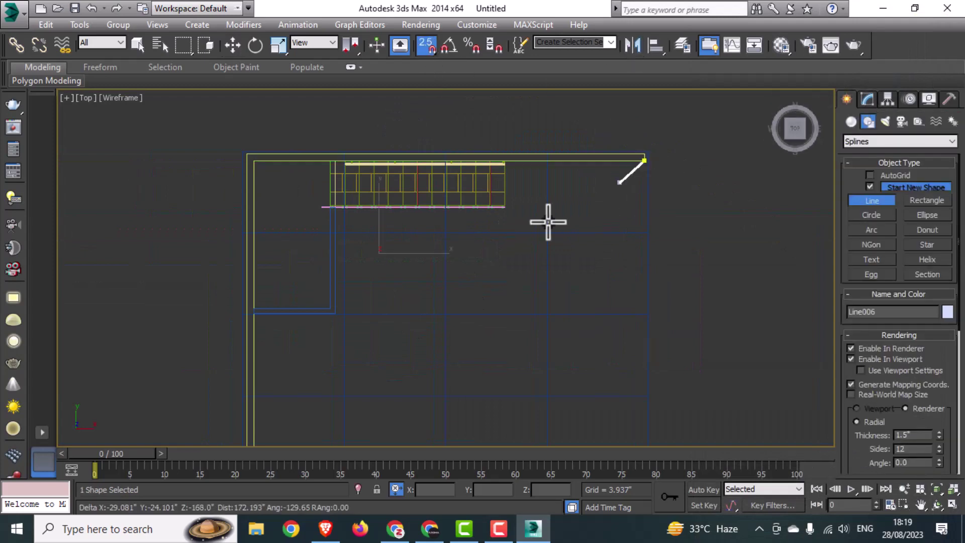
pyautogui.click(254, 163)
pyautogui.moveTo(276, 342); pyautogui.dragTo(291, 165, button='middle')
pyautogui.click(270, 298)
pyautogui.rightClick(435, 294)
pyautogui.rightClick(435, 294)
# Enter the Spline sub-object level of the new wall line in the Top view.
pyautogui.hotkey('alt', 'w')
pyautogui.rightClick(663, 379)
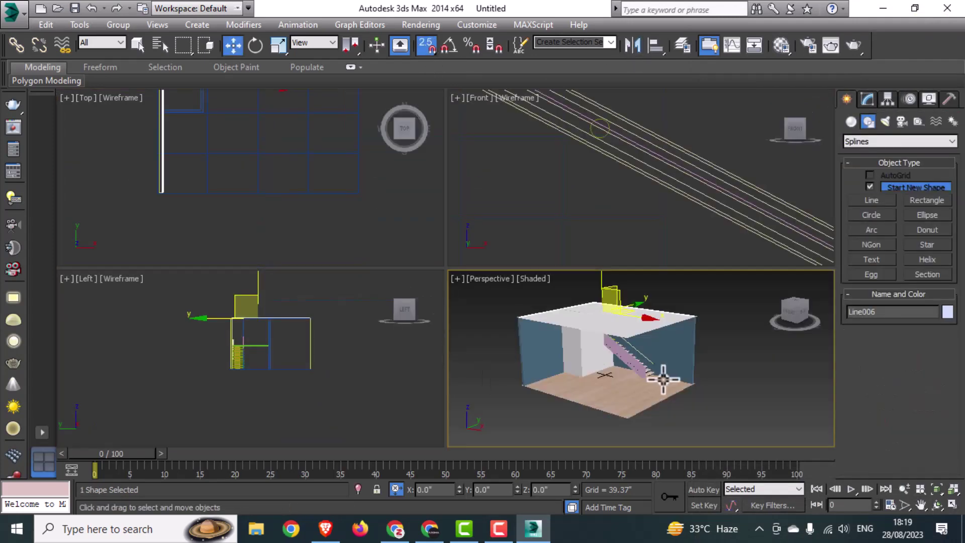
pyautogui.hotkey('alt', 'w')
pyautogui.moveTo(552, 369); pyautogui.dragTo(560, 370, button='middle')
pyautogui.hotkey('alt', 'w')
pyautogui.rightClick(328, 188)
pyautogui.hotkey('alt', 'w')
pyautogui.scroll(-5, 327, 188)
pyautogui.moveTo(405, 166); pyautogui.dragTo(396, 219, button='middle')
pyautogui.click(868, 100)
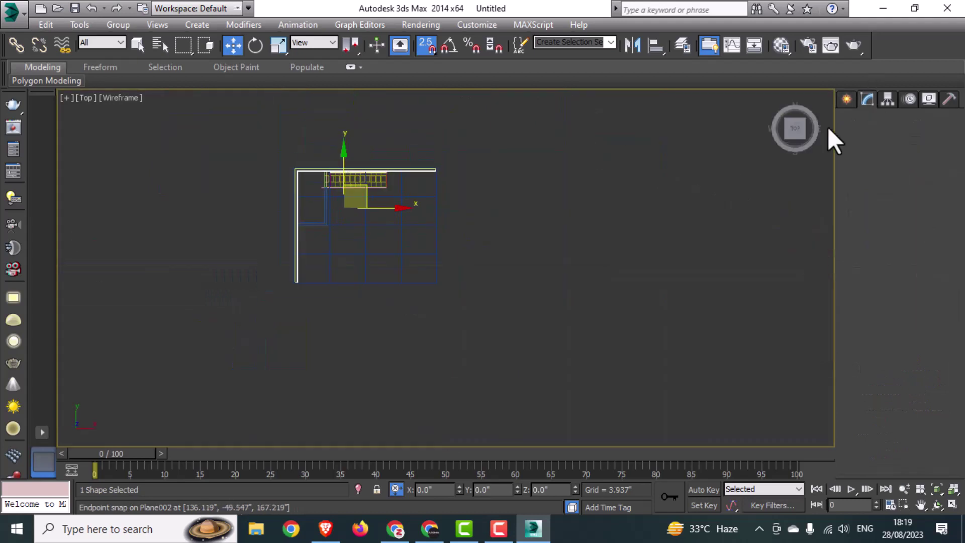
pyautogui.click(882, 278)
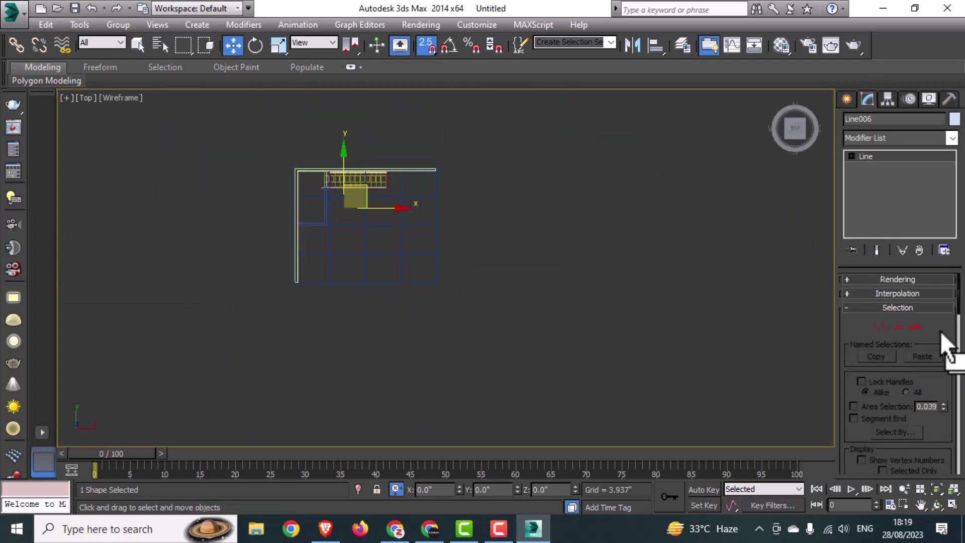
pyautogui.click(915, 327)
pyautogui.moveTo(362, 163); pyautogui.dragTo(424, 204, button='middle')
pyautogui.scroll(8, 497, 214)
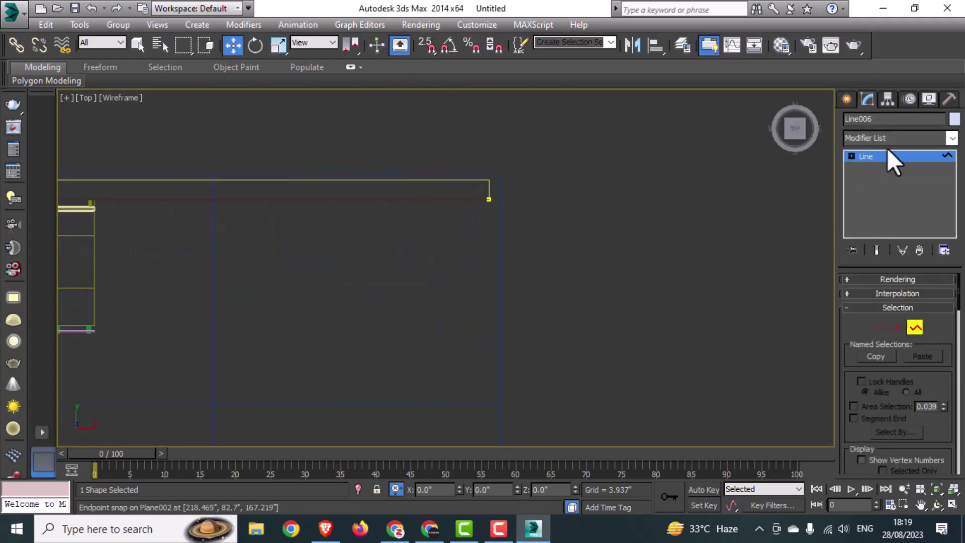
pyautogui.moveTo(937, 442); pyautogui.dragTo(910, 54)
# Try outlining the wall line's spline by -6mm.
pyautogui.moveTo(882, 465); pyautogui.dragTo(881, 326)
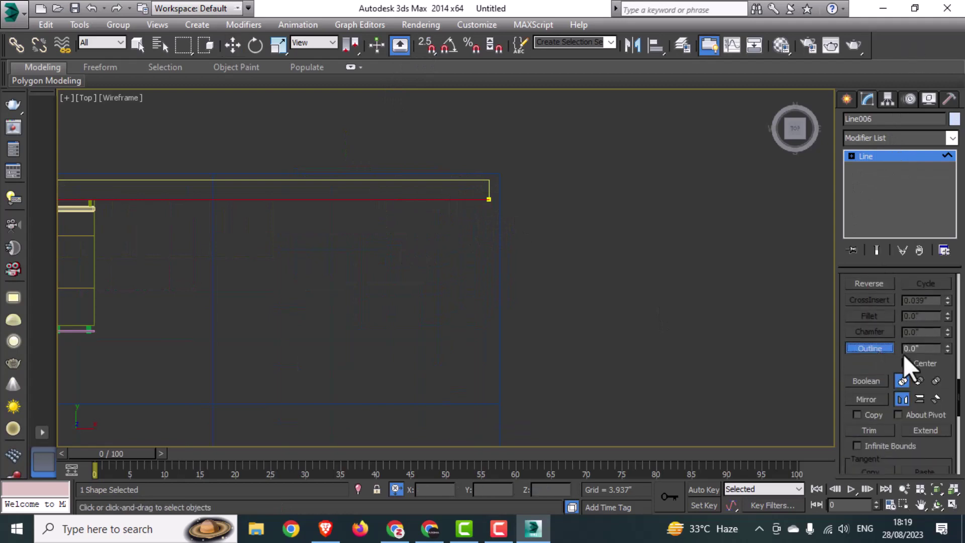
pyautogui.moveTo(930, 352); pyautogui.dragTo(848, 346)
pyautogui.write('-')
pyautogui.write('6mm')
pyautogui.press('Return')
# Check the outlined spline against the wall in the Top and Perspective views and undo the outline.
pyautogui.scroll(5, 478, 173)
pyautogui.scroll(3, 477, 250)
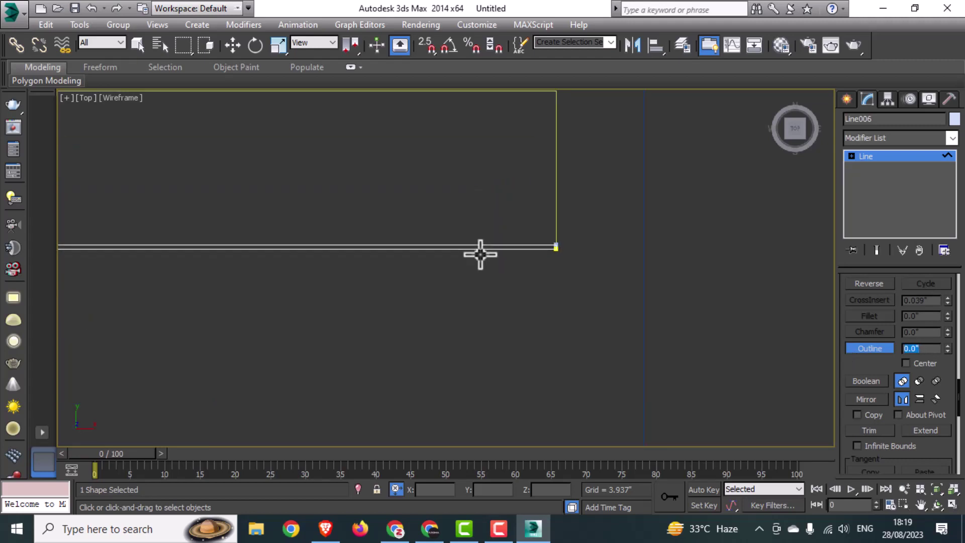
pyautogui.scroll(-8, 480, 255)
pyautogui.moveTo(460, 299); pyautogui.dragTo(498, 274, button='middle')
pyautogui.hotkey('alt', 'w')
pyautogui.click(696, 371)
pyautogui.hotkey('alt', 'w')
pyautogui.scroll(3, 448, 293)
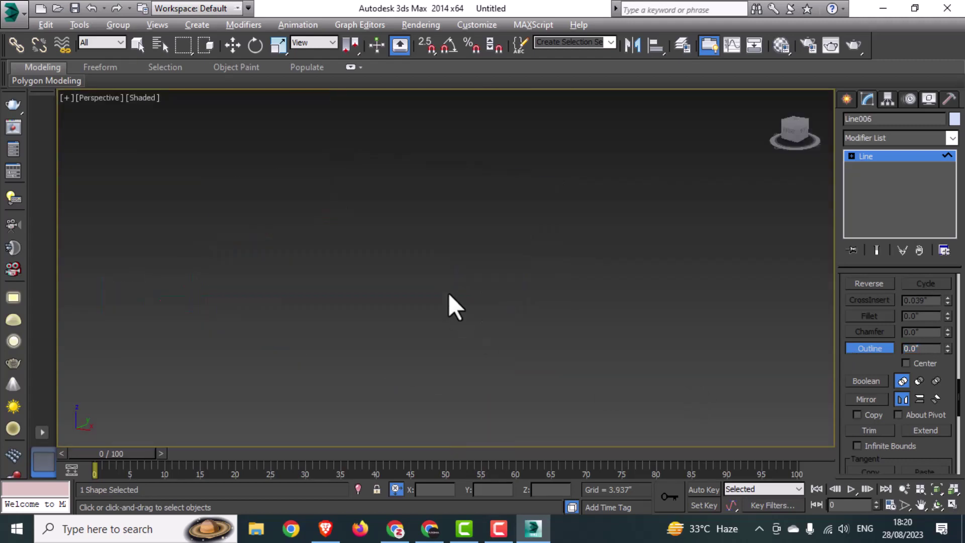
pyautogui.moveTo(449, 292); pyautogui.dragTo(638, 396, button='middle')
pyautogui.scroll(5, 390, 277)
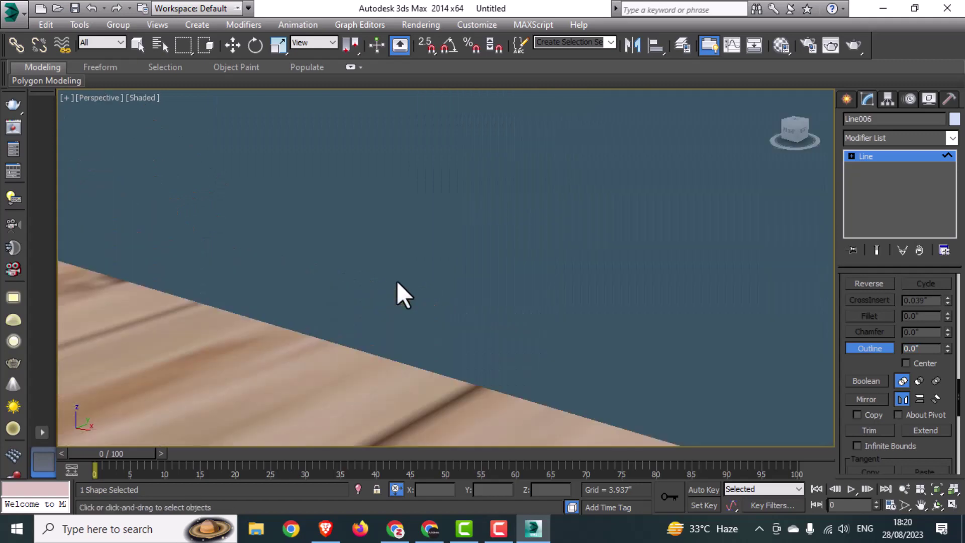
pyautogui.scroll(-5, 397, 281)
pyautogui.hotkey('alt', 'w')
pyautogui.click(328, 201)
pyautogui.hotkey('alt', 'w')
pyautogui.scroll(9, 502, 223)
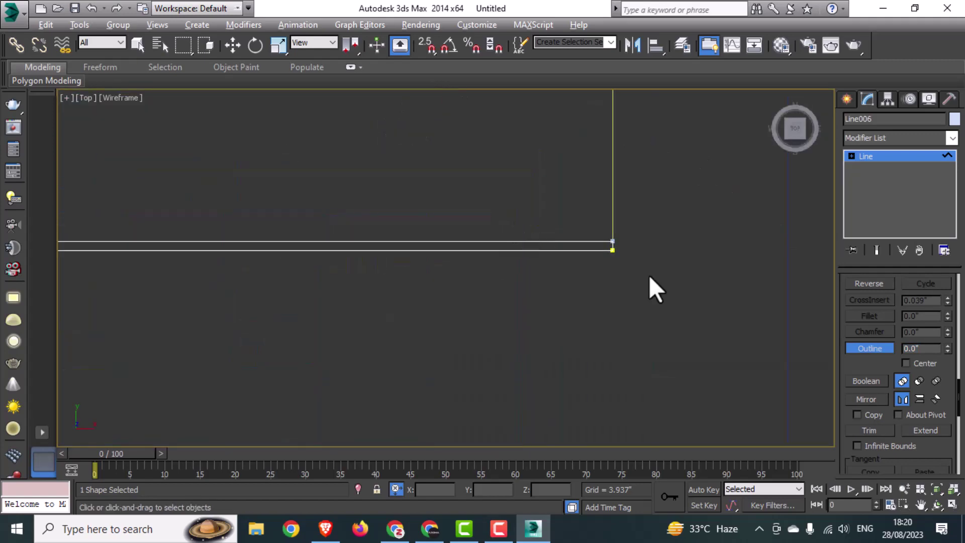
pyautogui.hotkey('ctrl', 'z')
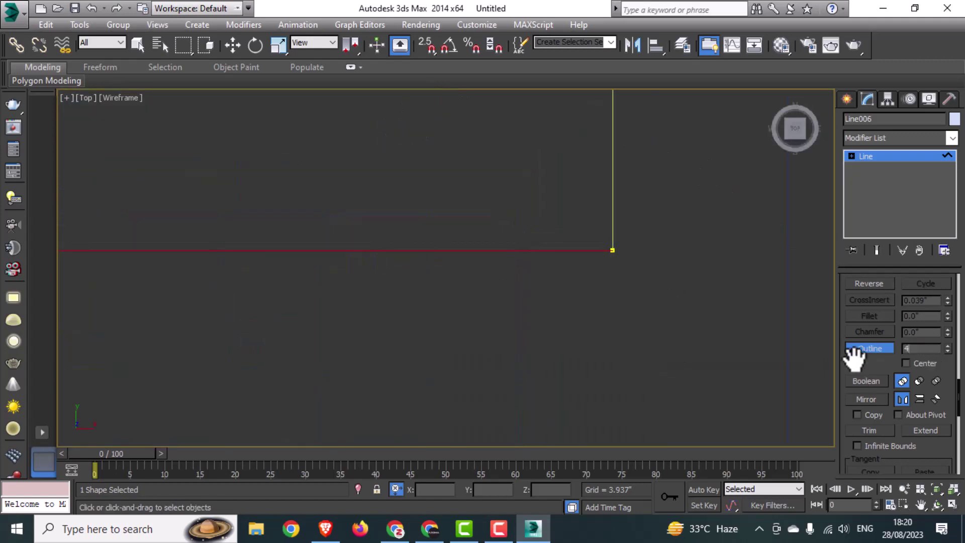
# Outline the wall line's spline on the room side of the walls.
pyautogui.press('Return')
pyautogui.hotkey('alt', 'w')
pyautogui.click(565, 376)
pyautogui.hotkey('alt', 'w')
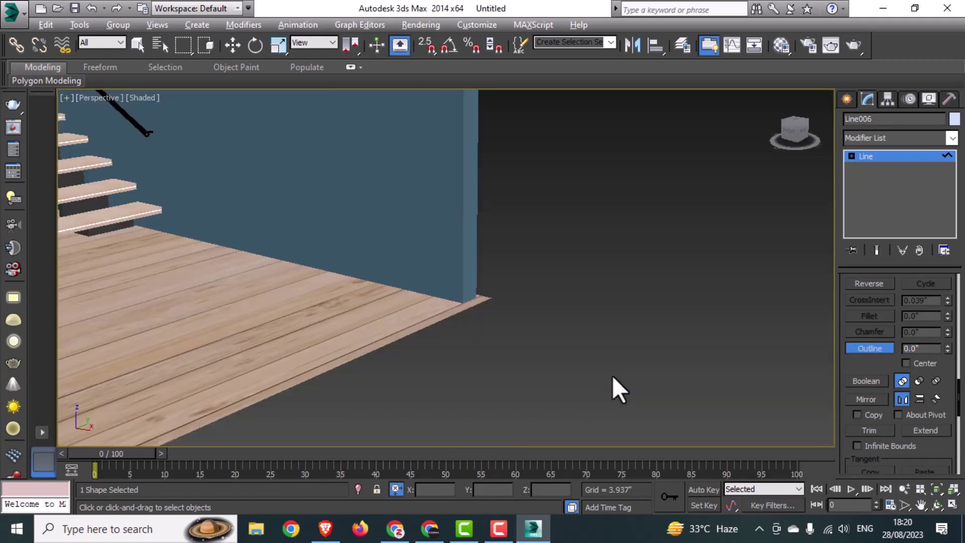
# Add an Extrude modifier to the outlined wall line with an amount of 4" to form a skirting board.
pyautogui.scroll(-4, 608, 376)
pyautogui.scroll(-3, 602, 377)
pyautogui.click(879, 140)
pyautogui.write('ex')
pyautogui.press('Return')
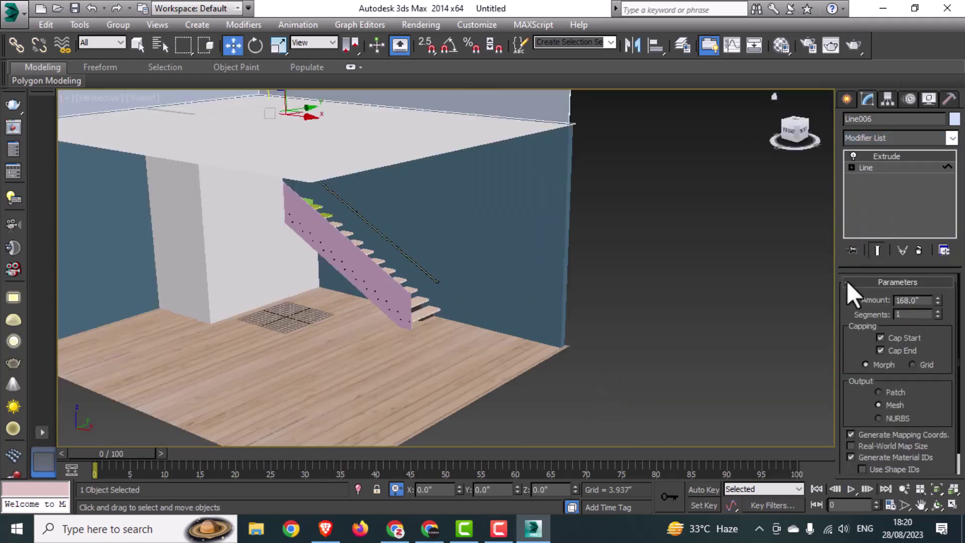
pyautogui.moveTo(920, 302); pyautogui.dragTo(867, 309)
pyautogui.press('Return')
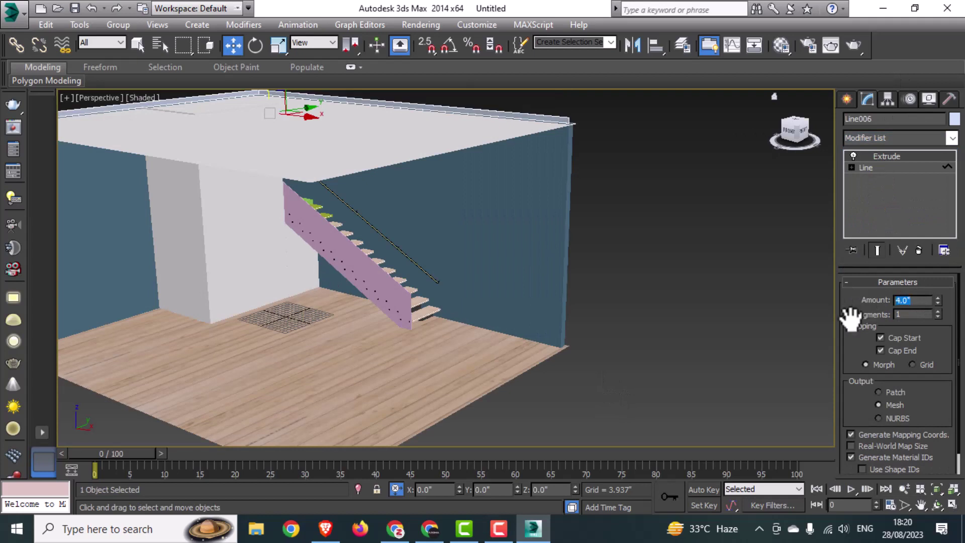
# In the Left view, move the extruded skirting board down from ceiling height to the floor.
pyautogui.hotkey('alt', 'w')
pyautogui.rightClick(342, 331)
pyautogui.hotkey('alt', 'w')
pyautogui.moveTo(454, 245); pyautogui.dragTo(389, 253, button='middle')
pyautogui.moveTo(387, 161); pyautogui.dragTo(358, 295)
pyautogui.scroll(5, 396, 283)
# Assign the white V-Ray material (Material #32) to the skirting board.
pyautogui.hotkey('alt', 'w')
pyautogui.rightClick(631, 376)
pyautogui.hotkey('alt', 'w')
pyautogui.keyDown('alt'); pyautogui.moveTo(605, 363); pyautogui.dragTo(617, 340, button='middle'); pyautogui.keyUp('alt')
pyautogui.press('m')
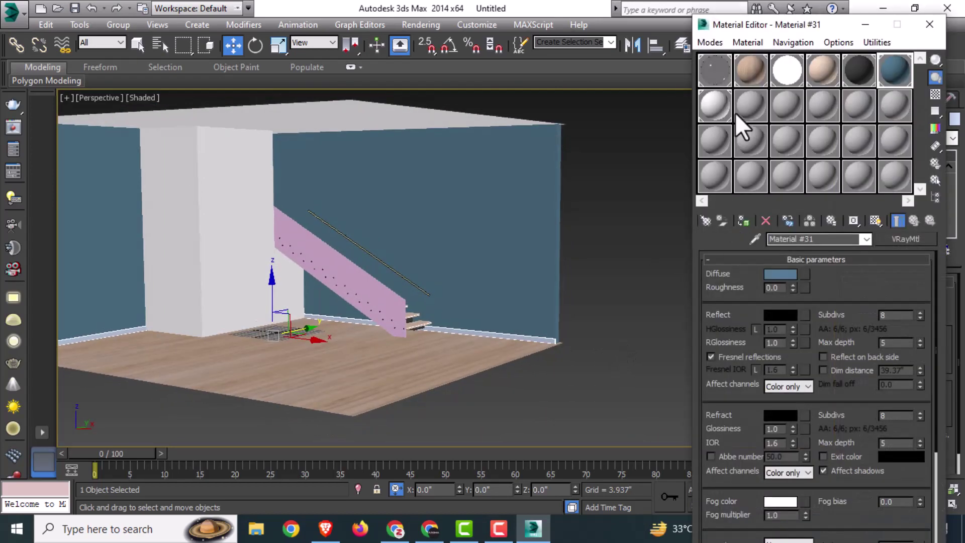
pyautogui.click(719, 108)
pyautogui.click(740, 219)
pyautogui.click(929, 25)
pyautogui.click(638, 366)
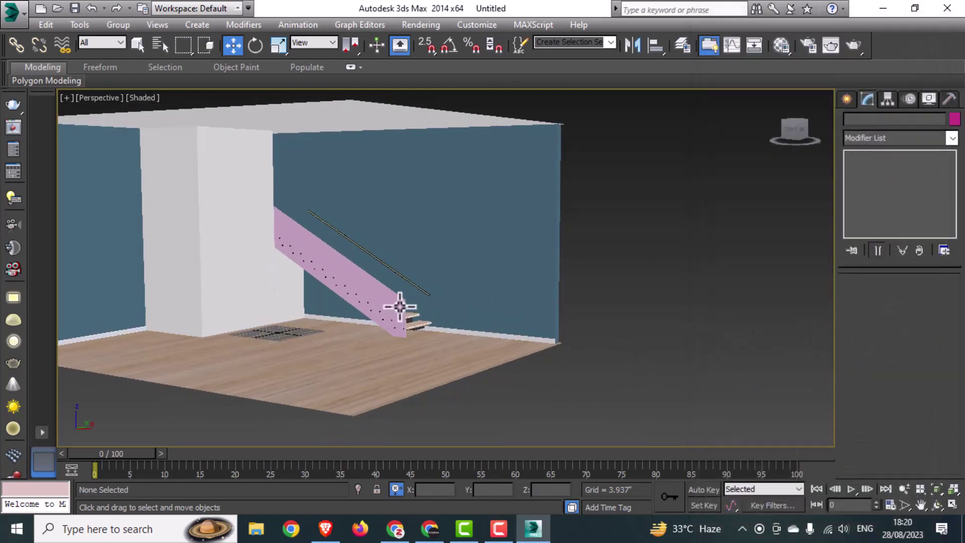
# Create a VRayMtl in an empty slot for the stair's side railing panel and set its diffuse colour to white.
pyautogui.click(400, 306)
pyautogui.press('m')
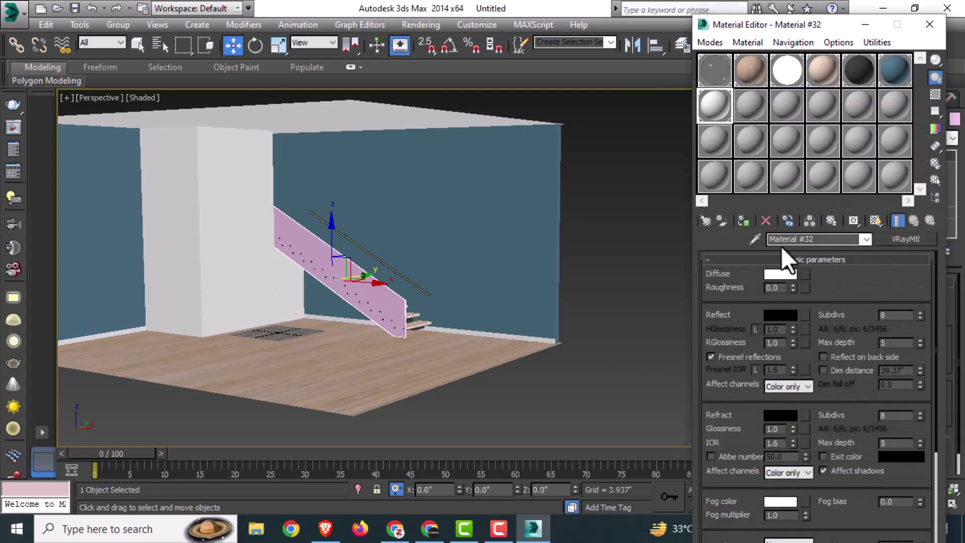
pyautogui.click(761, 103)
pyautogui.click(706, 220)
pyautogui.doubleClick(254, 337)
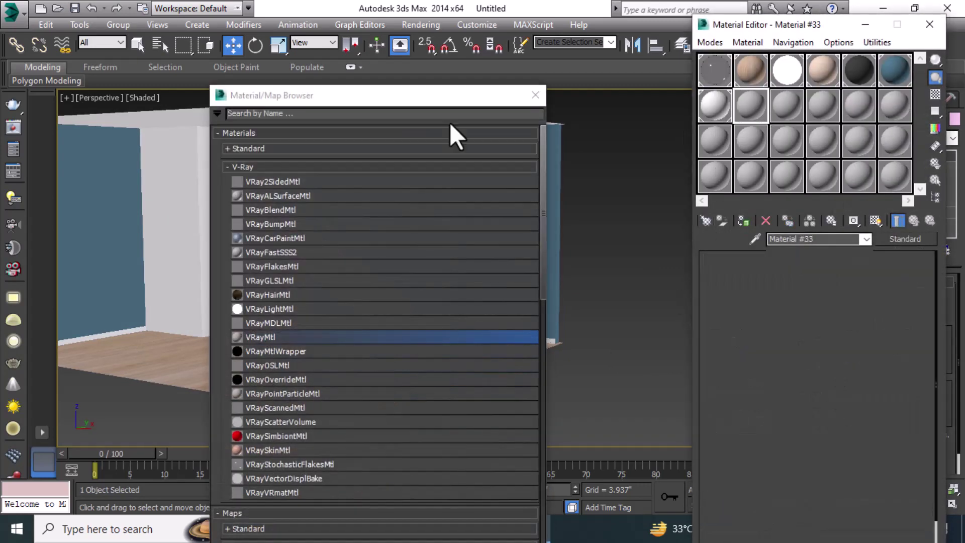
pyautogui.click(534, 94)
pyautogui.click(779, 273)
pyautogui.moveTo(394, 161); pyautogui.dragTo(399, 193)
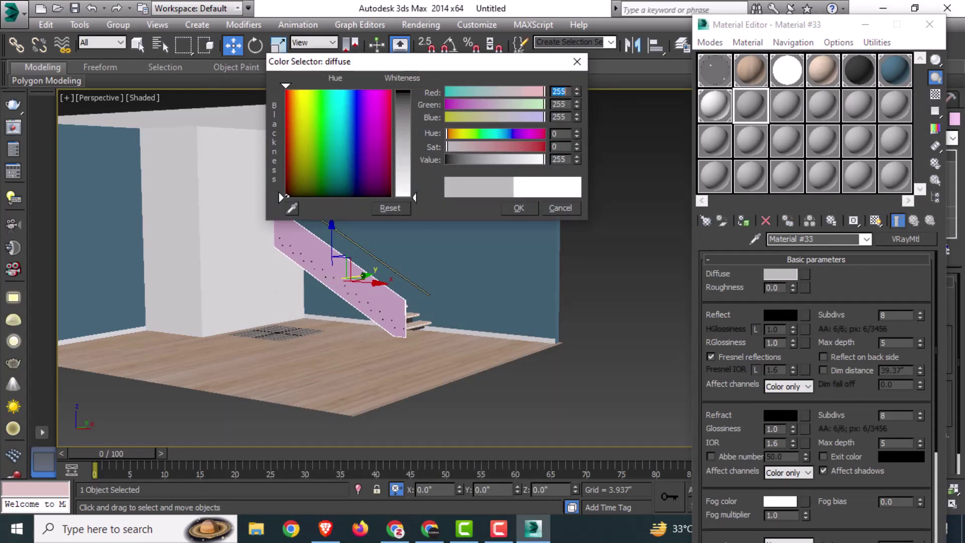
pyautogui.click(517, 206)
# Set the new material's reflection to white, with reflection glossiness 0.95 and a max depth of 8.
pyautogui.click(780, 314)
pyautogui.moveTo(402, 93); pyautogui.dragTo(402, 193)
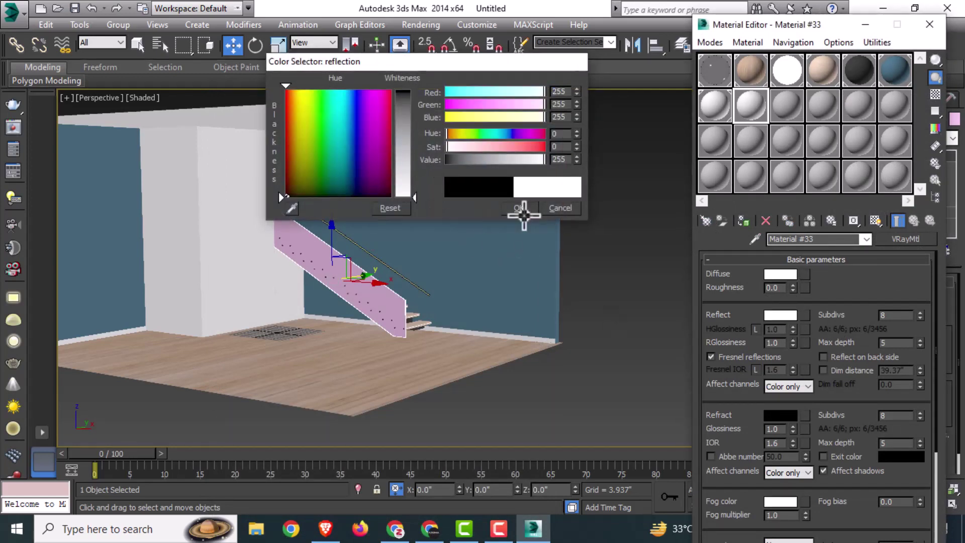
pyautogui.click(520, 207)
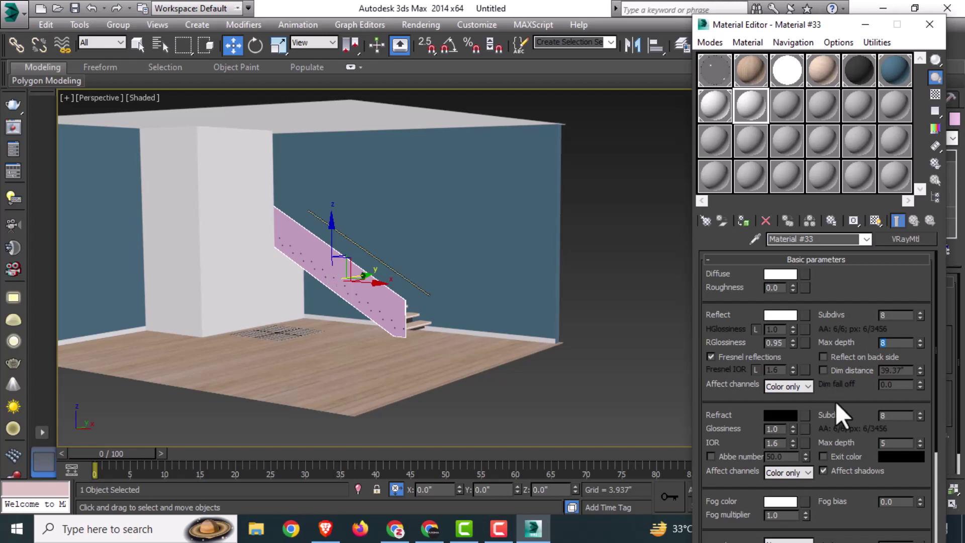
# Give the material a pale blue-grey refraction colour and assign it to the side railing panel as glass.
pyautogui.moveTo(835, 402); pyautogui.dragTo(782, 338)
pyautogui.click(780, 338)
pyautogui.moveTo(338, 165); pyautogui.dragTo(407, 151)
pyautogui.click(518, 207)
pyautogui.click(741, 220)
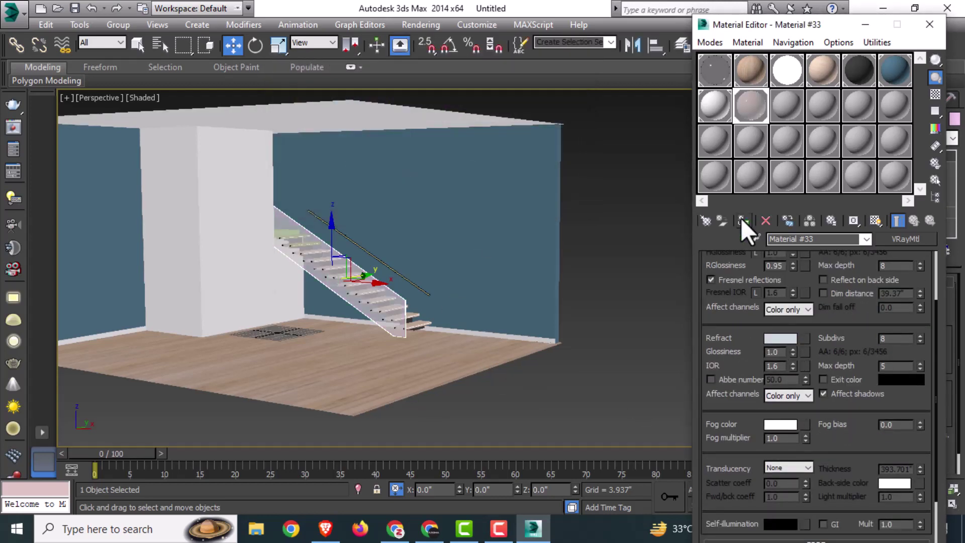
# Set the glass material's reflection glossiness to 0.9 and its refraction colour to a paler, near-white tint.
pyautogui.click(662, 342)
pyautogui.keyDown('alt'); pyautogui.moveTo(663, 342); pyautogui.dragTo(515, 356, button='middle'); pyautogui.keyUp('alt')
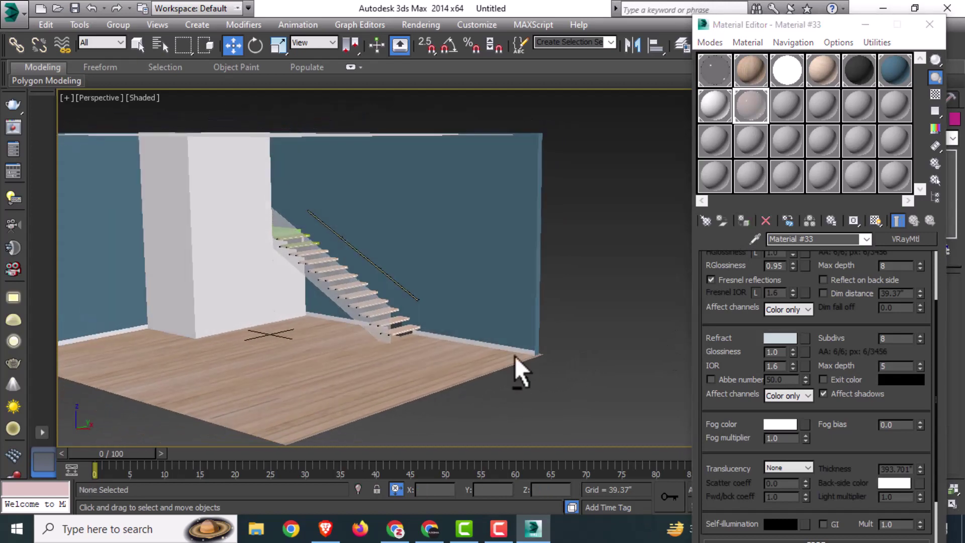
pyautogui.scroll(3, 425, 330)
pyautogui.click(342, 303)
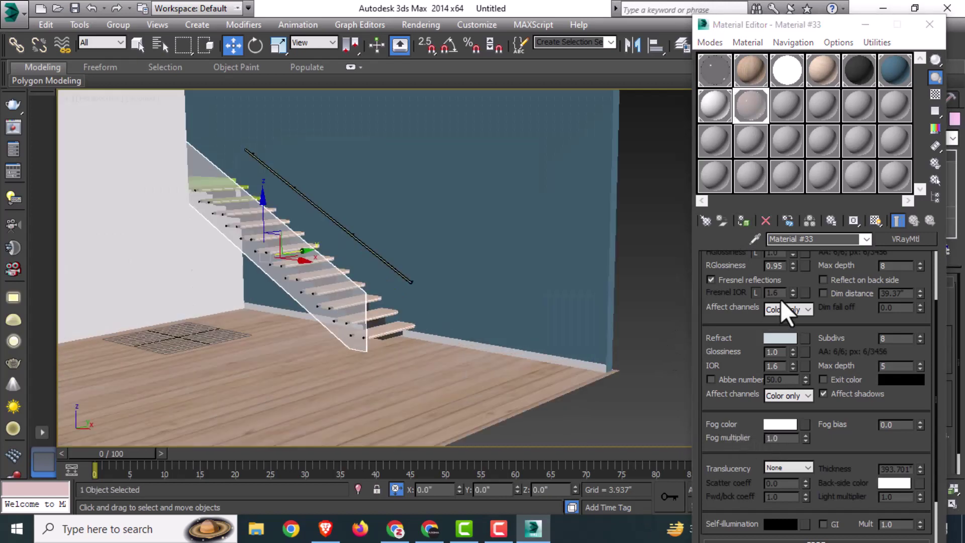
pyautogui.moveTo(784, 266); pyautogui.dragTo(754, 268)
pyautogui.write('.')
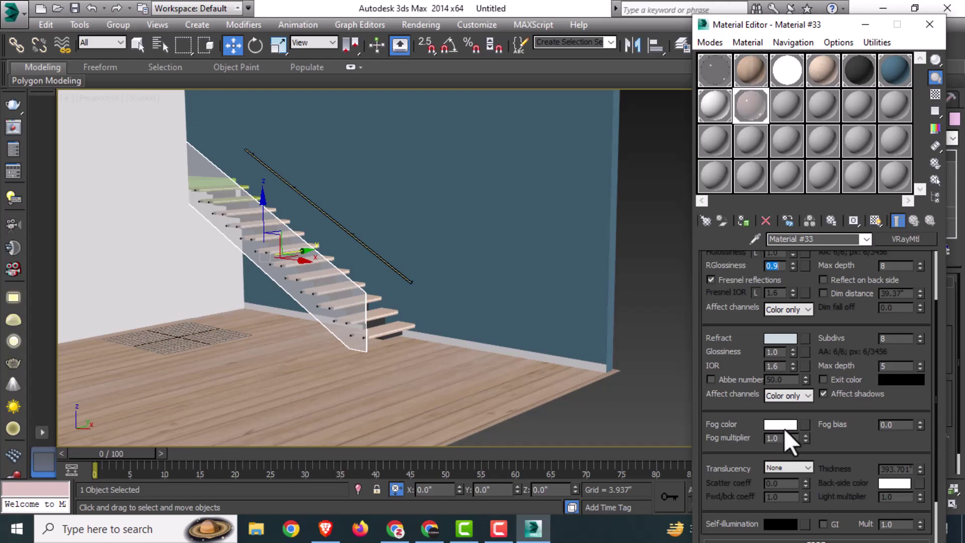
pyautogui.click(780, 338)
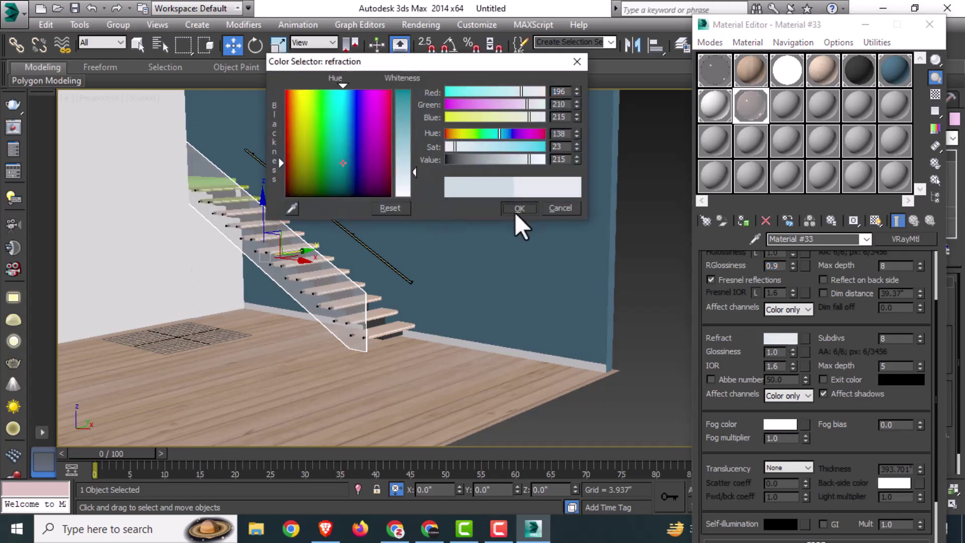
pyautogui.click(517, 210)
# Test-render the Perspective view of the staircase with the glass railing.
pyautogui.keyDown('alt'); pyautogui.moveTo(497, 231); pyautogui.dragTo(465, 266, button='middle'); pyautogui.keyUp('alt')
pyautogui.moveTo(465, 267); pyautogui.dragTo(442, 227, button='middle')
pyautogui.click(641, 273)
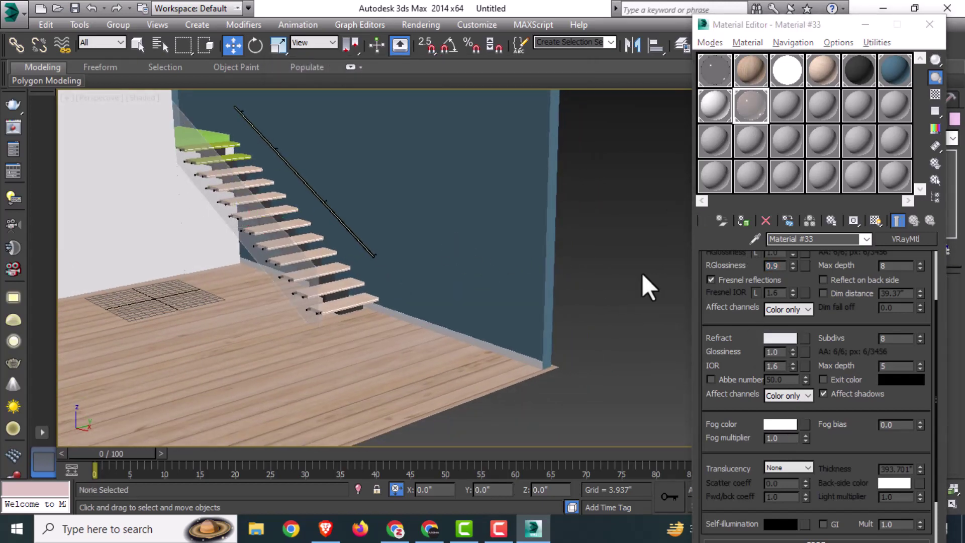
pyautogui.hotkey('shift', 'q')
pyautogui.press('m')
# Draw a V-Ray plane light over the room in the Top view, half-length about 213" and half-width about 155".
pyautogui.hotkey('alt', 'w')
pyautogui.click(334, 231)
pyautogui.hotkey('alt', 'w')
pyautogui.scroll(-10, 339, 239)
pyautogui.moveTo(347, 249); pyautogui.dragTo(477, 231, button='middle')
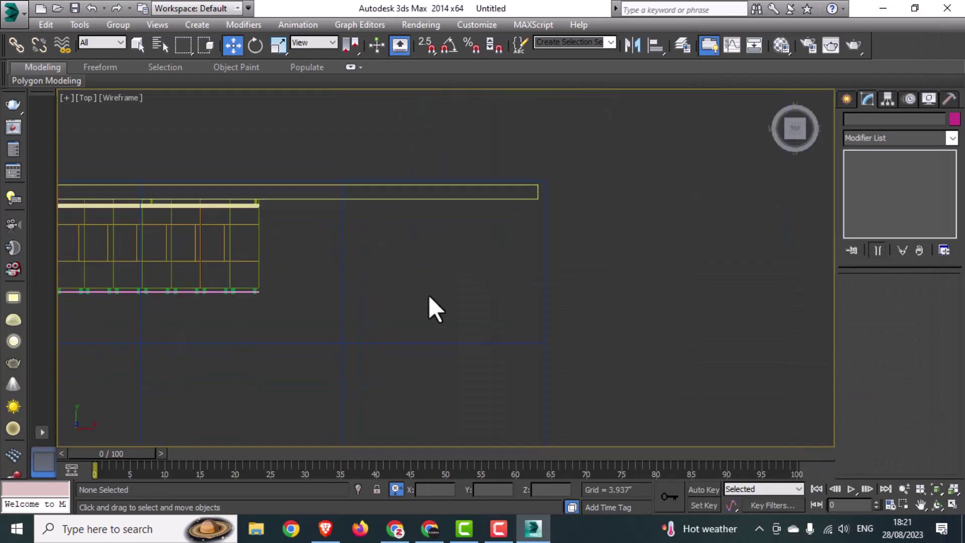
pyautogui.moveTo(429, 295); pyautogui.dragTo(528, 211, button='middle')
pyautogui.scroll(-5, 532, 221)
pyautogui.click(847, 99)
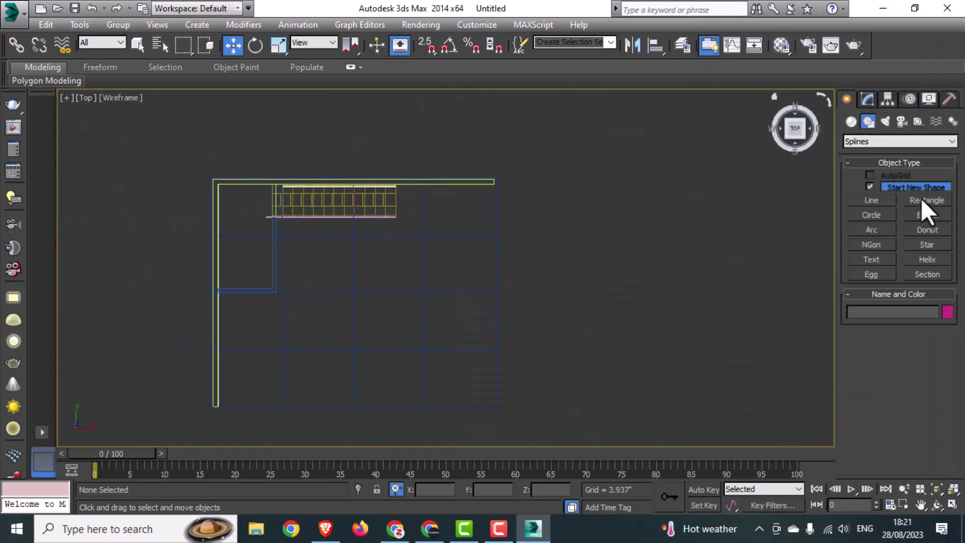
pyautogui.click(885, 121)
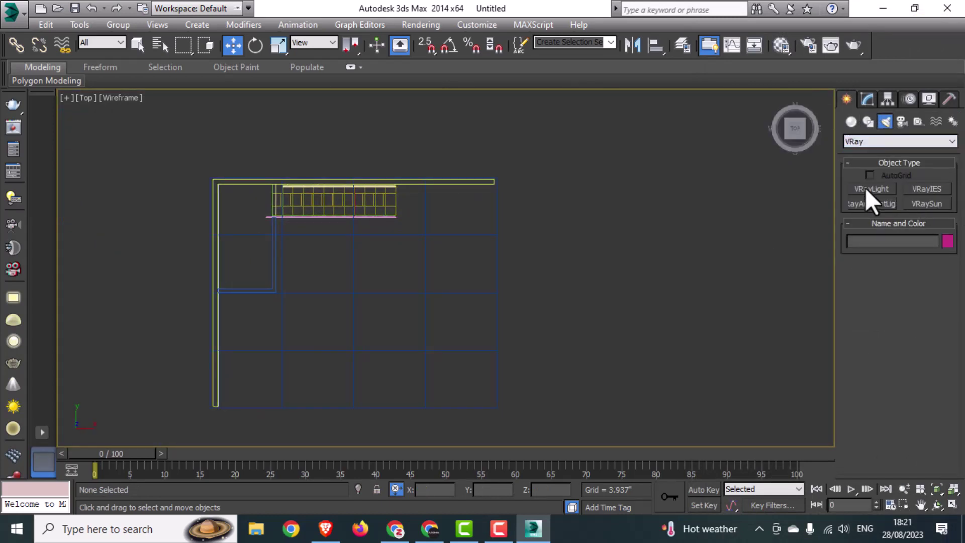
pyautogui.click(864, 188)
pyautogui.scroll(-2, 605, 264)
pyautogui.moveTo(375, 282); pyautogui.dragTo(517, 346)
pyautogui.press('w')
# In the Left view, raise the V-Ray light about 206" to sit above the ceiling, and return to the Perspective view.
pyautogui.hotkey('alt', 'w')
pyautogui.rightClick(368, 315)
pyautogui.hotkey('alt', 'w')
pyautogui.scroll(-5, 369, 320)
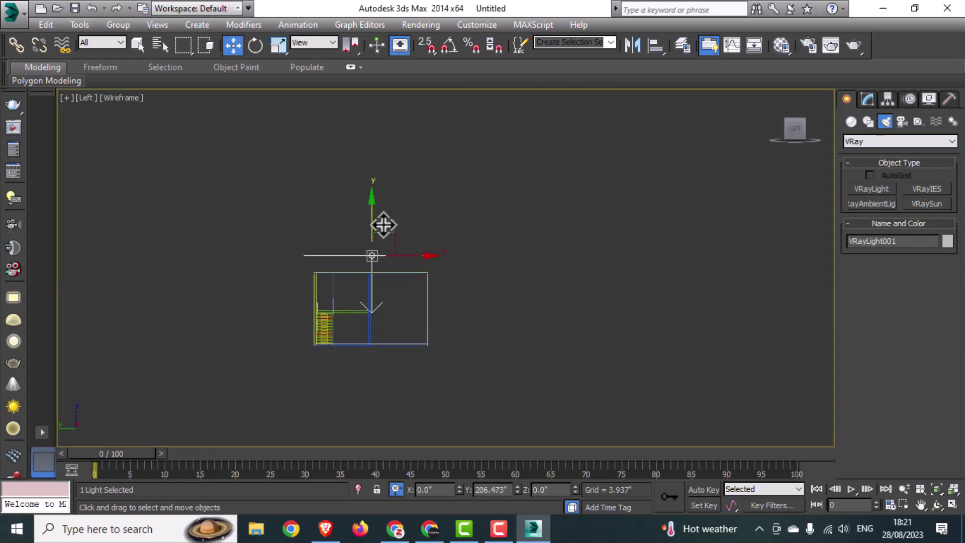
pyautogui.hotkey('alt', 'w')
pyautogui.rightClick(589, 311)
pyautogui.hotkey('alt', 'w')
pyautogui.scroll(-3, 548, 333)
# In the V-Ray light's options, exclude the ceiling plane Plane002 from the light.
pyautogui.click(408, 198)
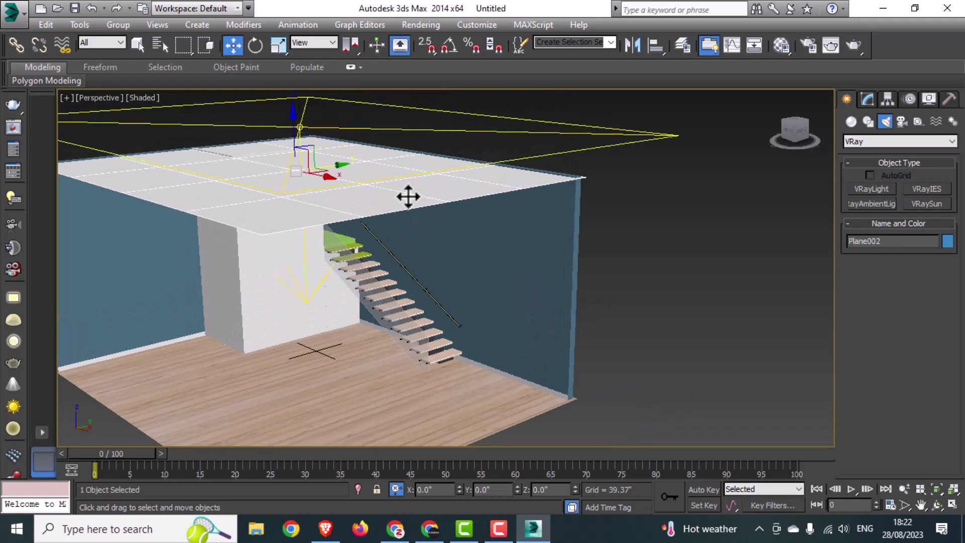
pyautogui.click(870, 98)
pyautogui.click(659, 138)
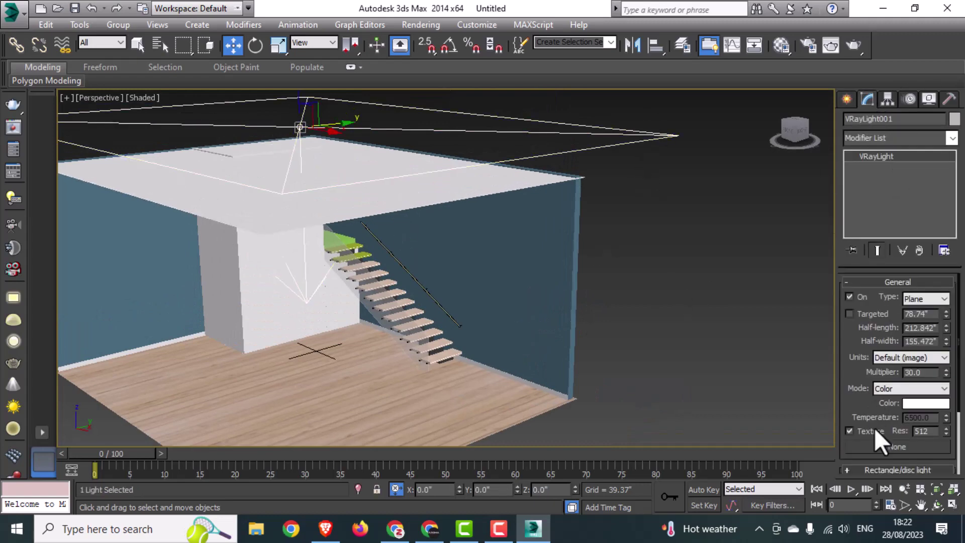
pyautogui.scroll(-3, 869, 327)
pyautogui.click(874, 380)
pyautogui.click(873, 380)
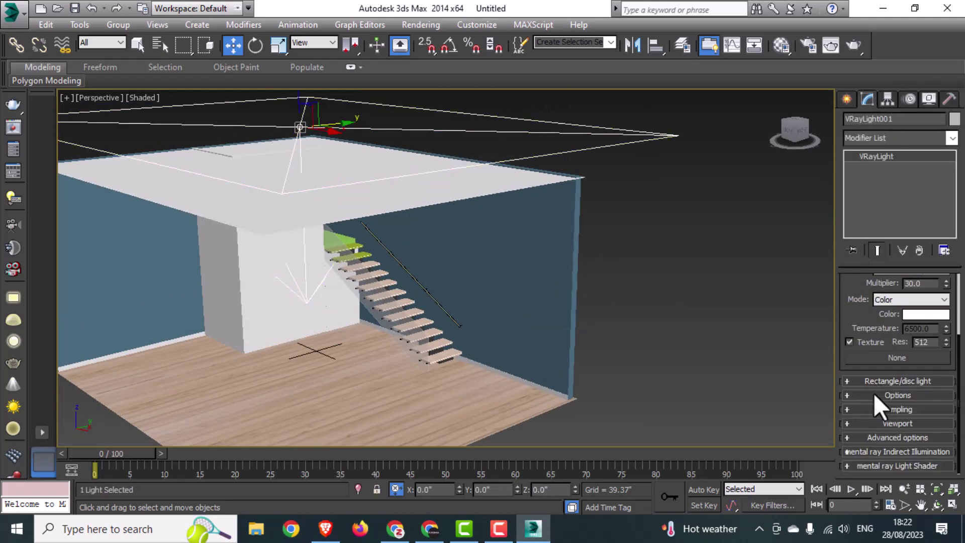
pyautogui.click(874, 393)
pyautogui.scroll(-2, 880, 351)
pyautogui.click(881, 335)
pyautogui.scroll(-2, 454, 298)
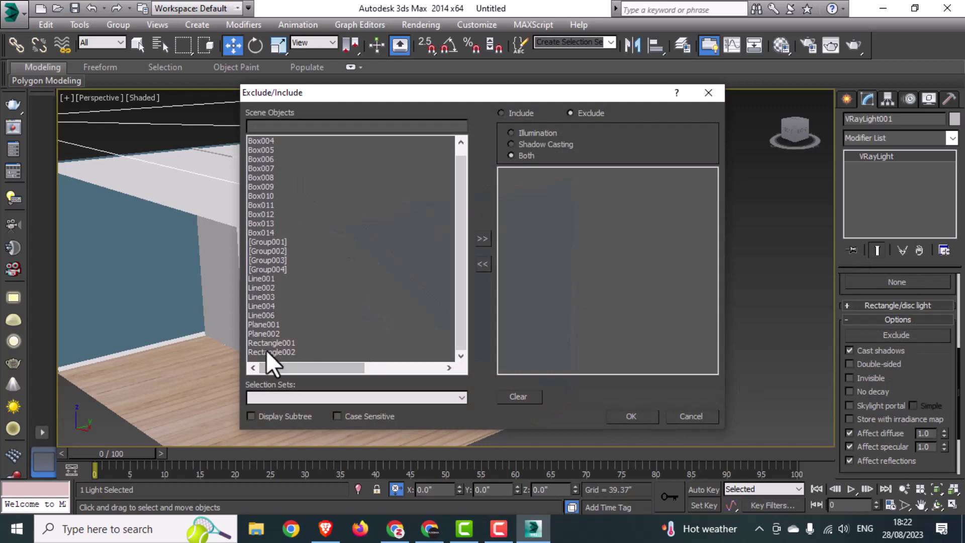
pyautogui.click(631, 416)
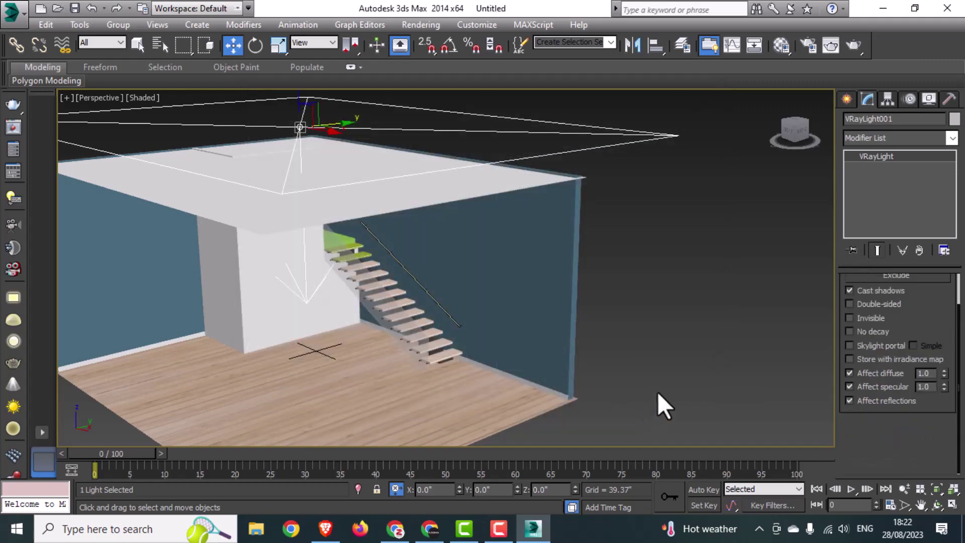
pyautogui.scroll(4, 902, 358)
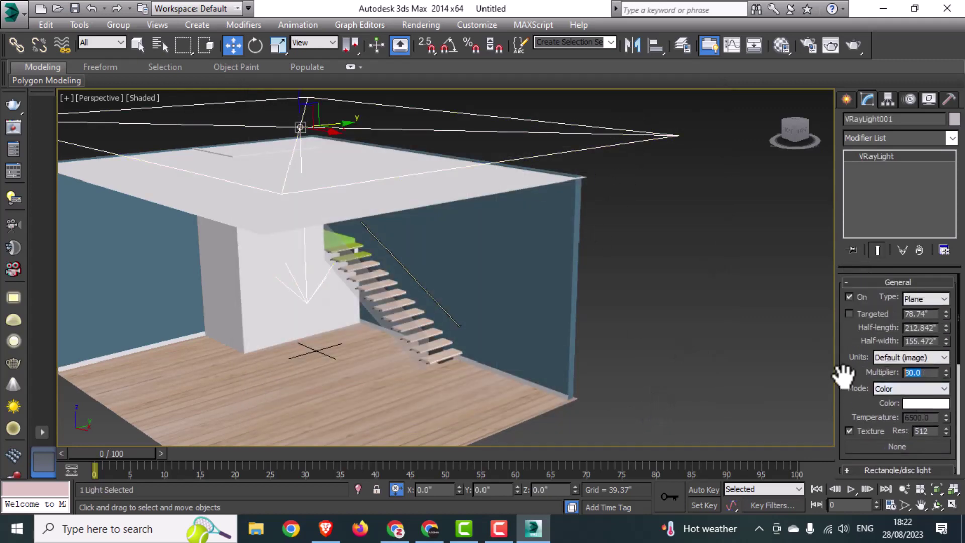
pyautogui.click(715, 303)
# Place a targeted VRayPhysicalCamera in the Top view from the room's open side, aimed at the staircase.
pyautogui.hotkey('alt', 'w')
pyautogui.click(302, 192)
pyautogui.hotkey('alt', 'w')
pyautogui.scroll(3, 382, 216)
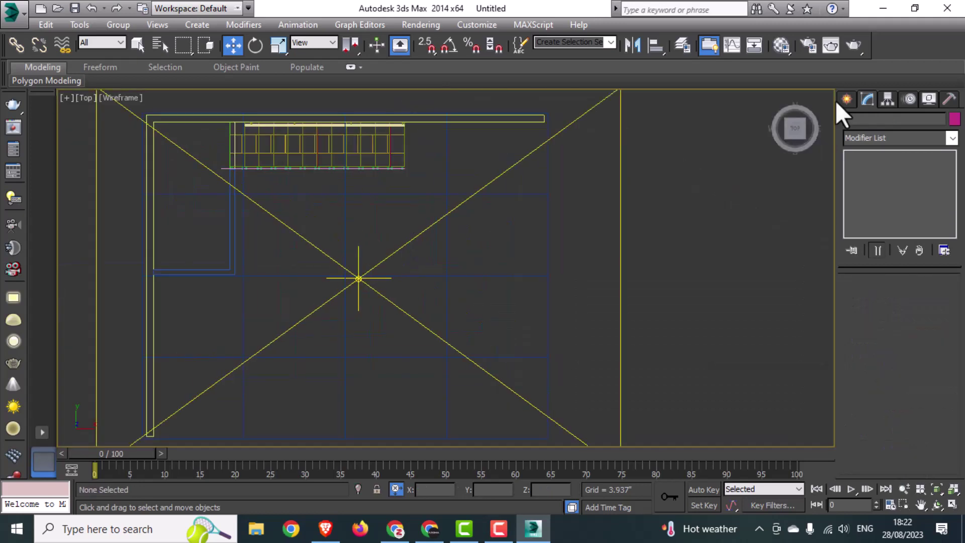
pyautogui.click(846, 99)
pyautogui.click(901, 121)
pyautogui.click(926, 189)
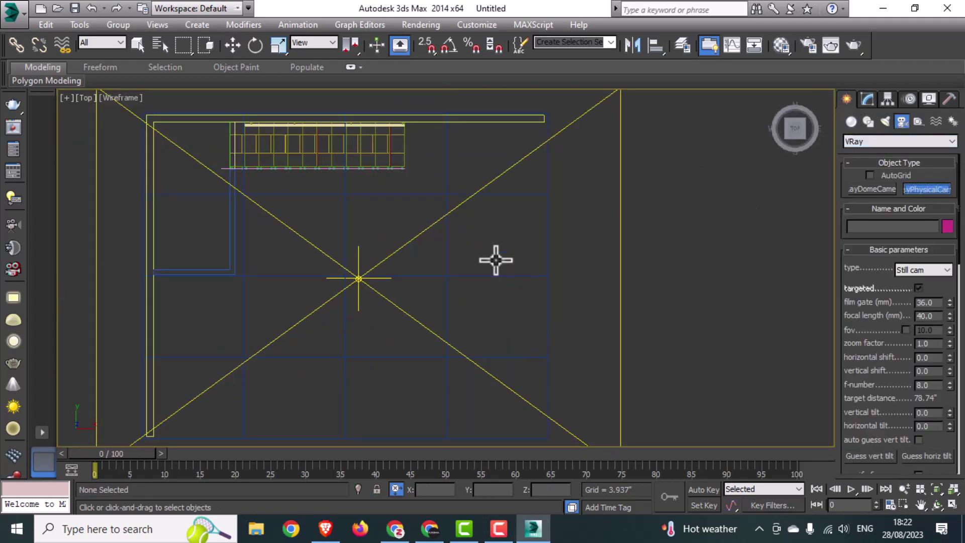
pyautogui.moveTo(494, 274); pyautogui.dragTo(374, 195)
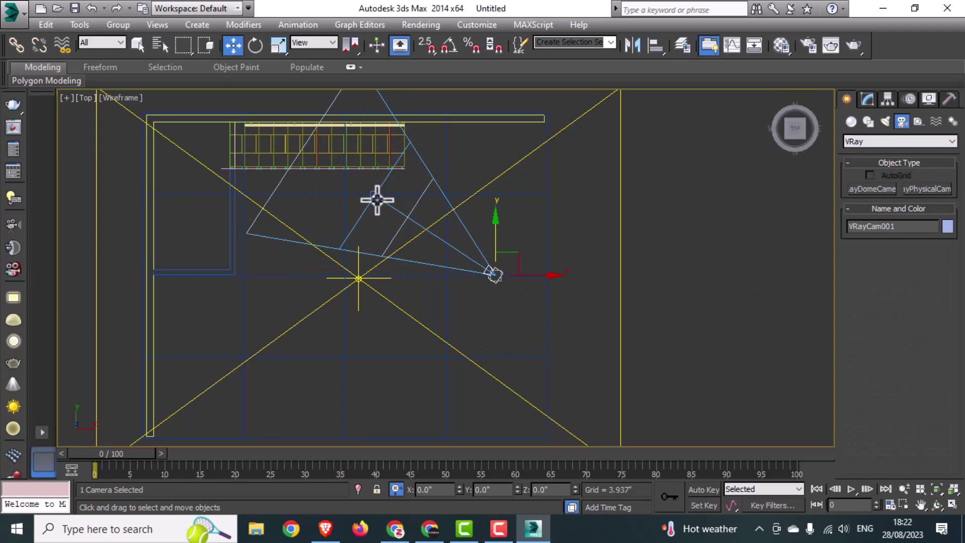
# In the Left view, raise the camera together with its target above floor level.
pyautogui.hotkey('alt', 'w')
pyautogui.rightClick(301, 381)
pyautogui.hotkey('alt', 'w')
pyautogui.scroll(5, 318, 366)
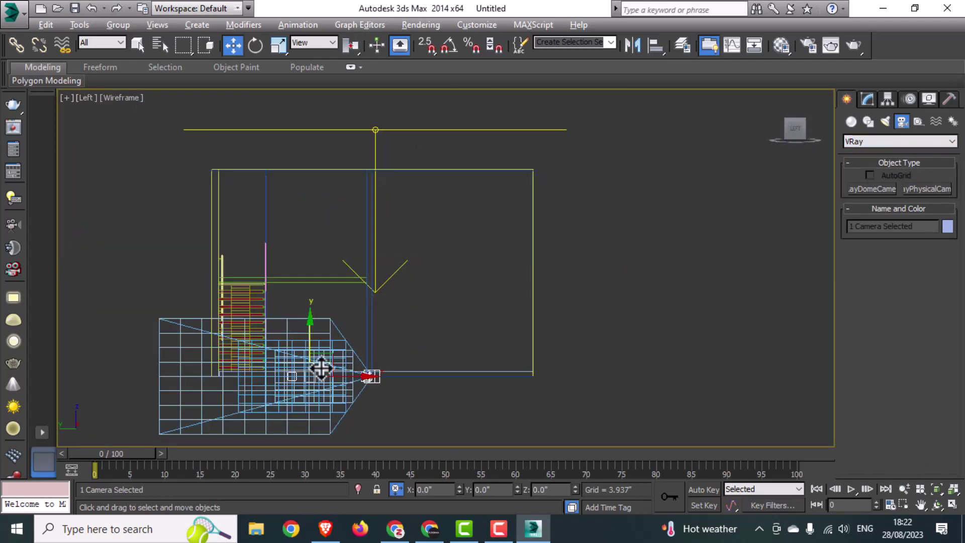
pyautogui.moveTo(298, 361); pyautogui.dragTo(302, 311)
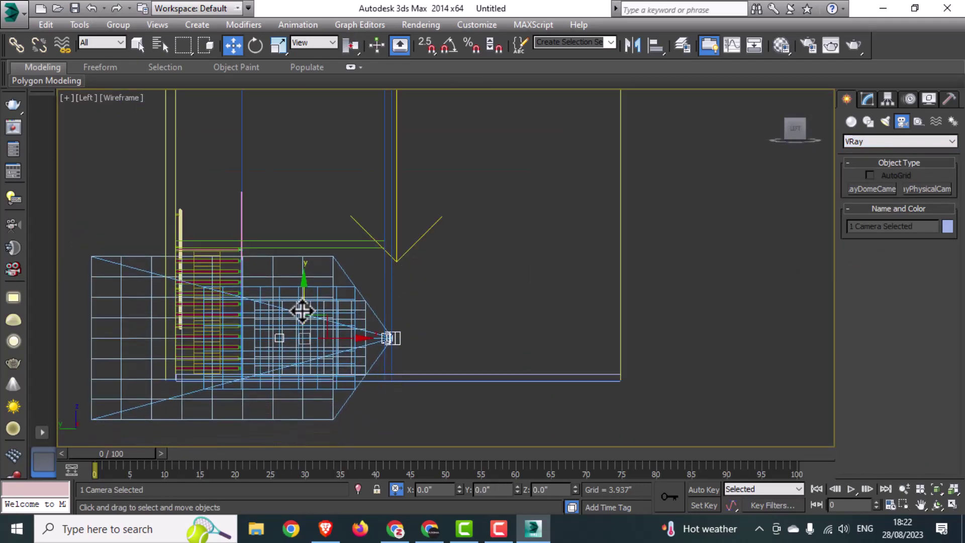
# In the Front view, shift the camera and target about 13" along X away from the stairs and raise the target.
pyautogui.hotkey('alt', 'w')
pyautogui.rightClick(602, 197)
pyautogui.hotkey('alt', 'w')
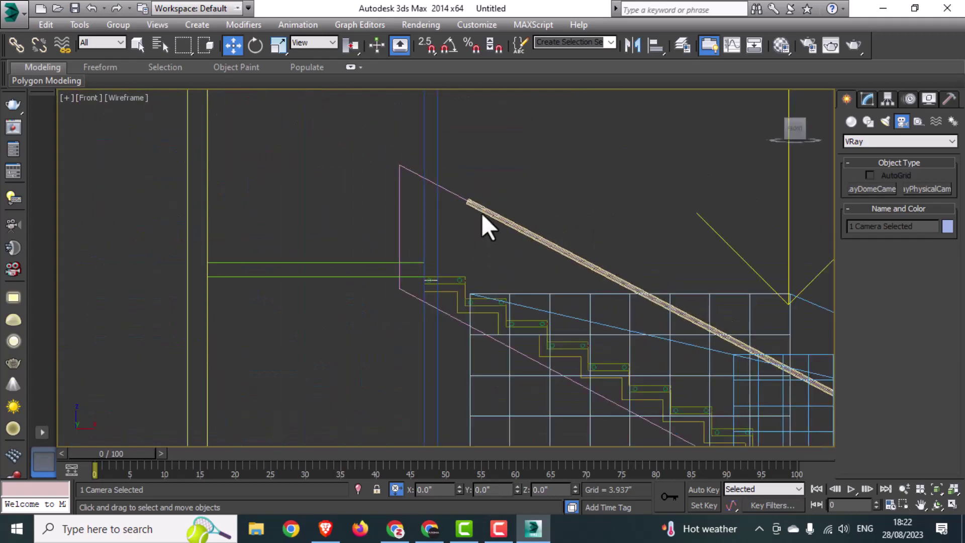
pyautogui.scroll(-3, 532, 270)
pyautogui.scroll(4, 533, 272)
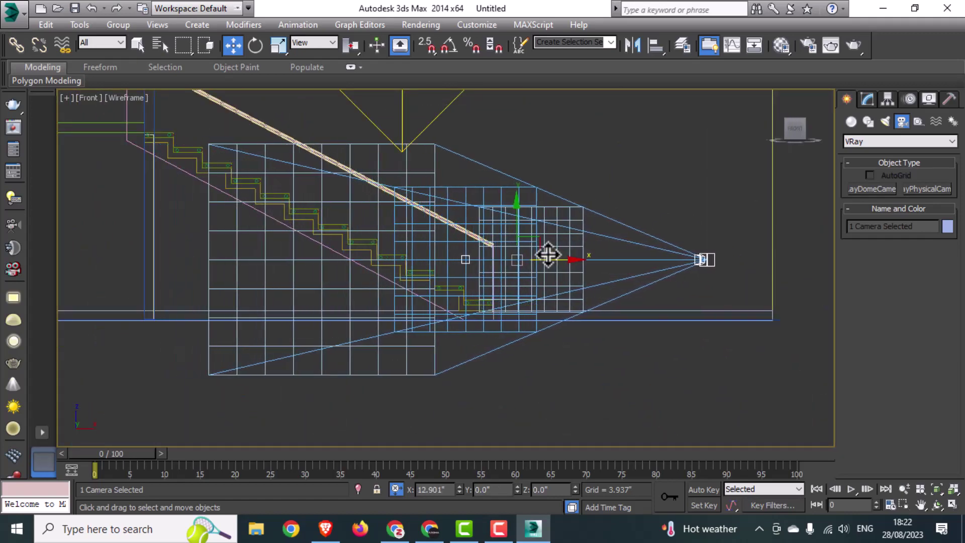
pyautogui.click(467, 273)
# Switch the Perspective viewport to the VRayCam001 view, show safe frames and reframe the camera on the whole staircase.
pyautogui.hotkey('alt', 'w')
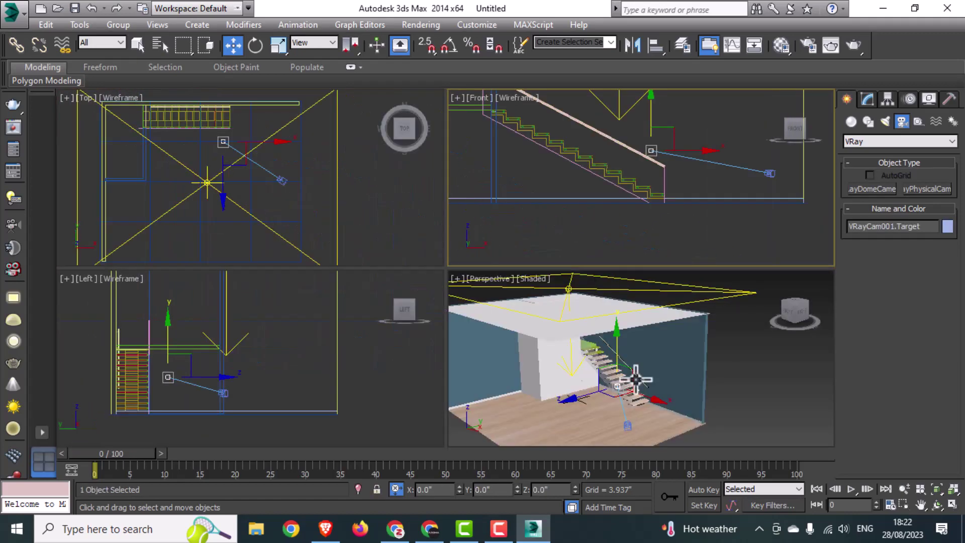
pyautogui.rightClick(635, 377)
pyautogui.hotkey('alt', 'w')
pyautogui.press('c')
pyautogui.click(98, 97)
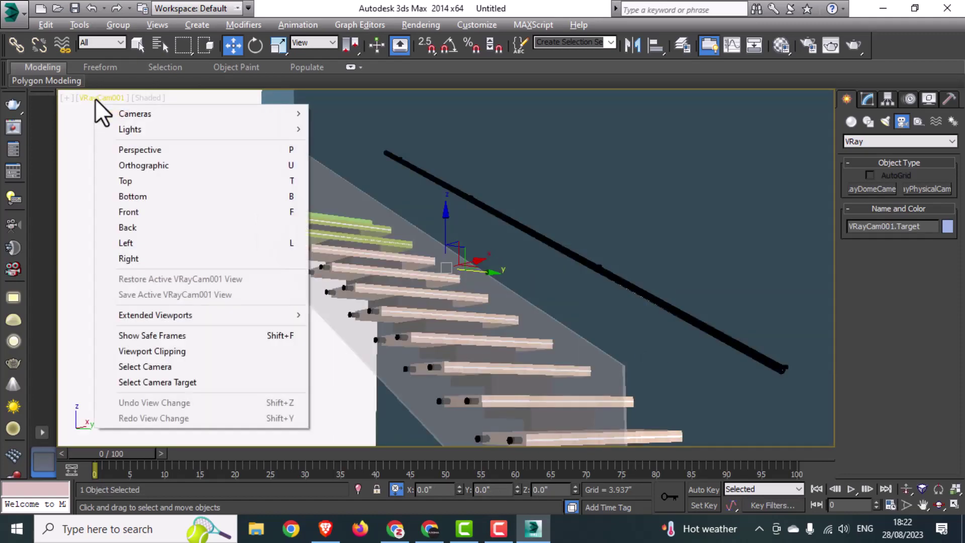
pyautogui.click(196, 339)
pyautogui.moveTo(563, 345); pyautogui.dragTo(560, 278, button='middle')
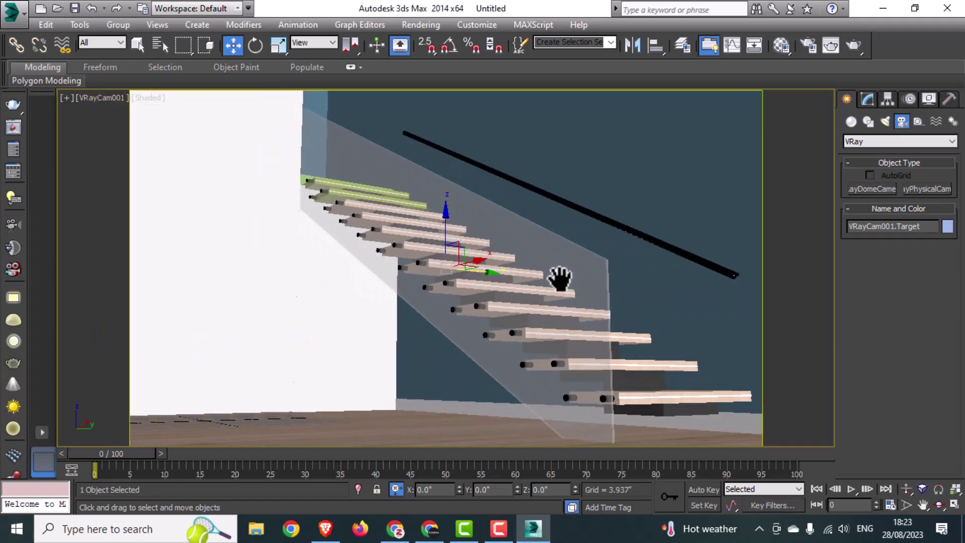